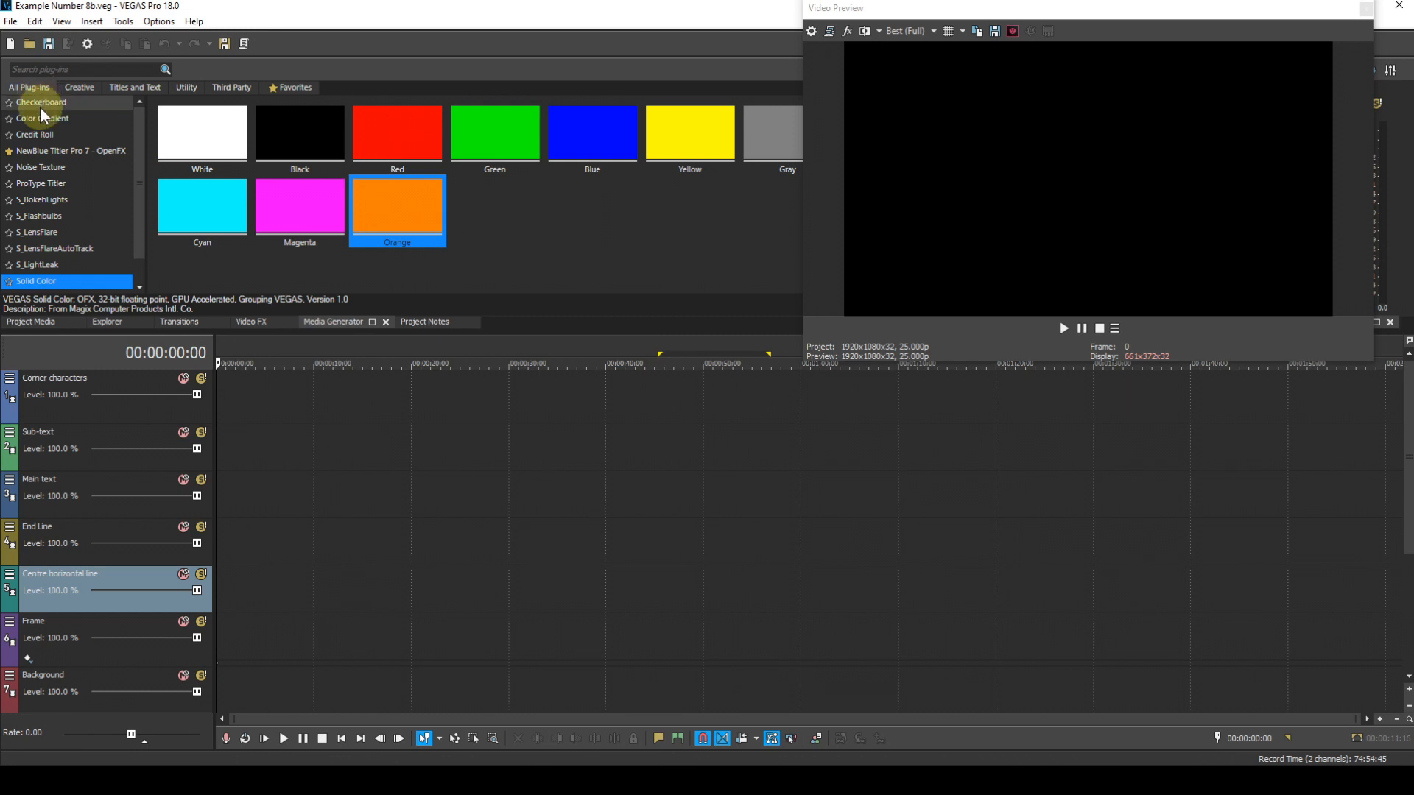
- Add the Sunburst Color Gradient generator at the start of the Background track
{"action": "left_click", "coordinate": [39, 117]}
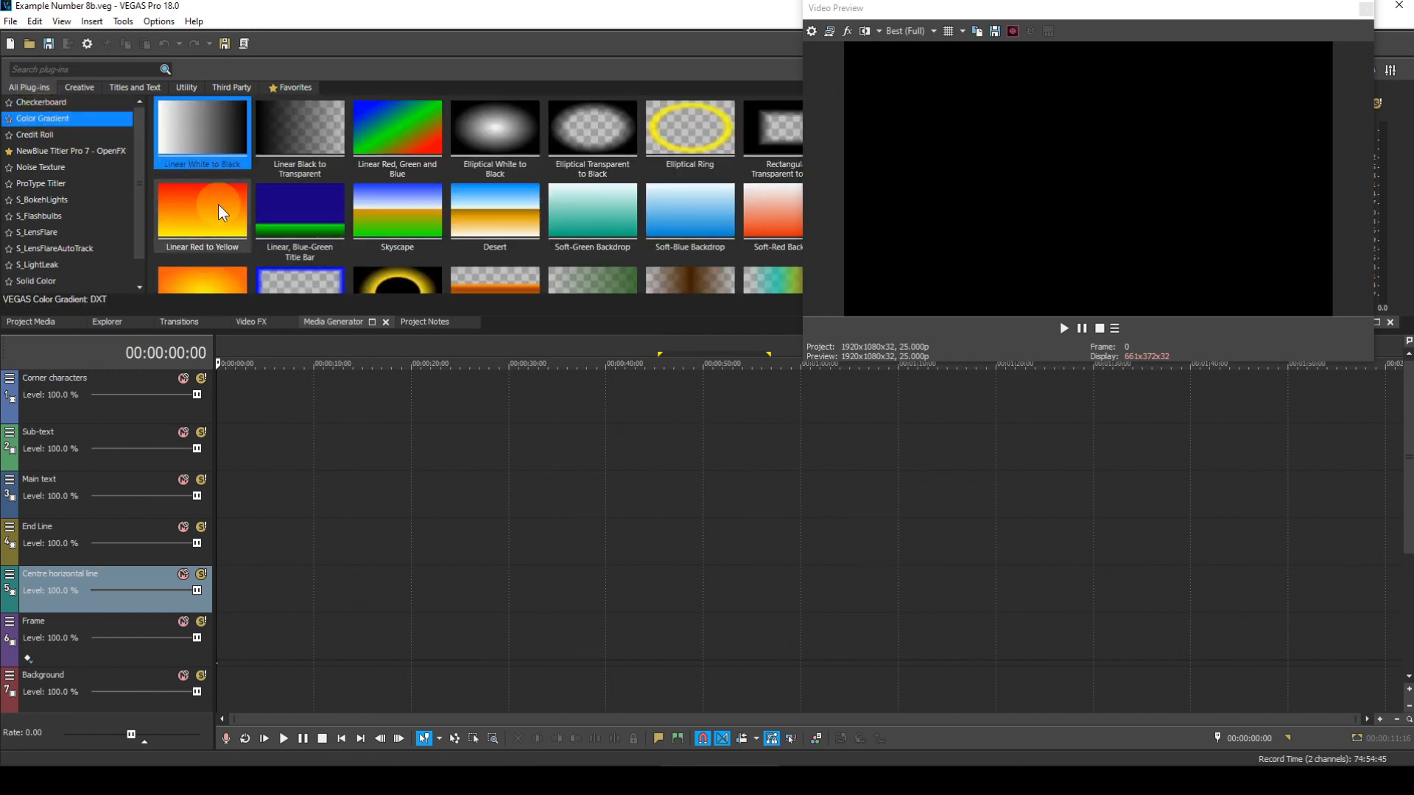
{"action": "scroll", "coordinate": [465, 195], "scroll_direction": "down", "scroll_amount": 2}
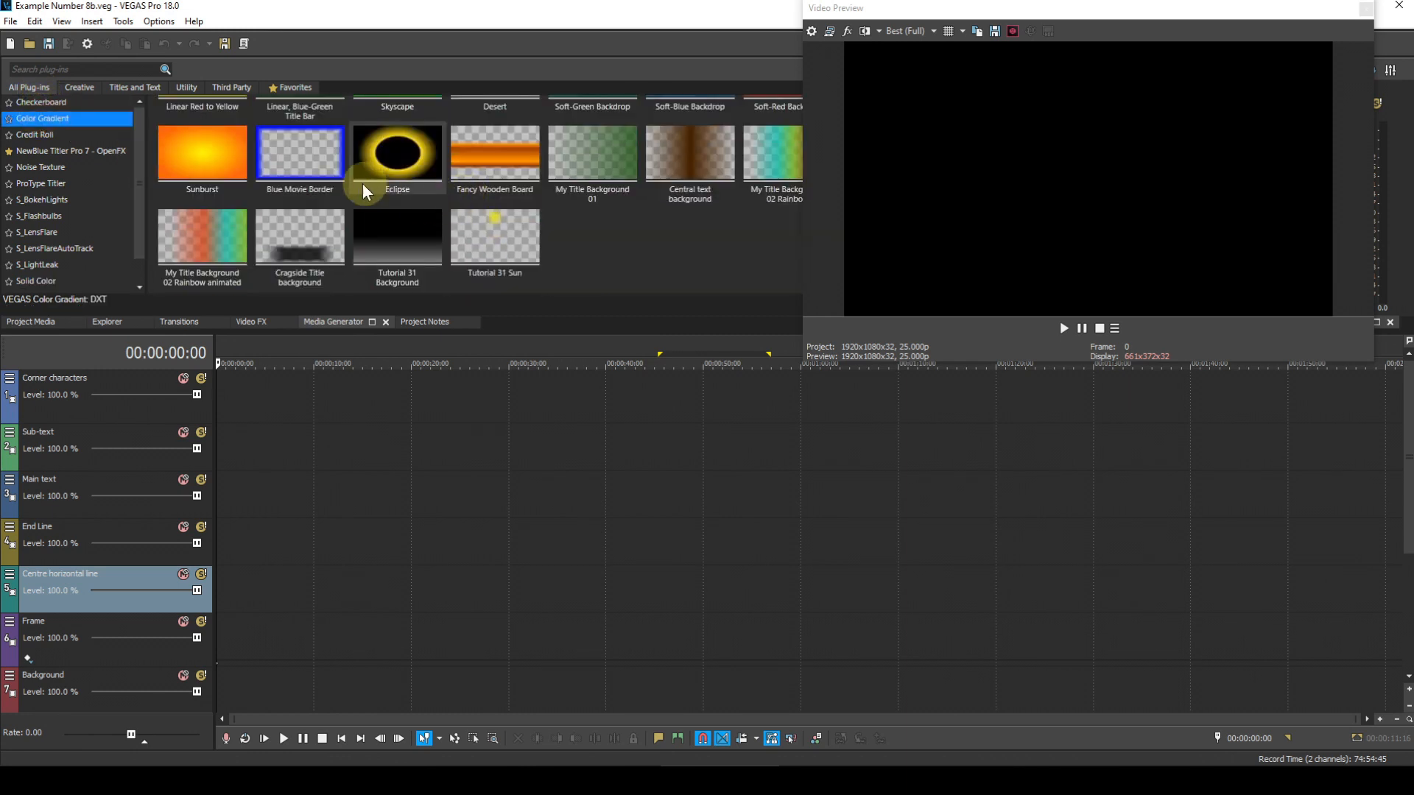
{"action": "left_click_drag", "start_coordinate": [214, 148], "coordinate": [223, 678]}
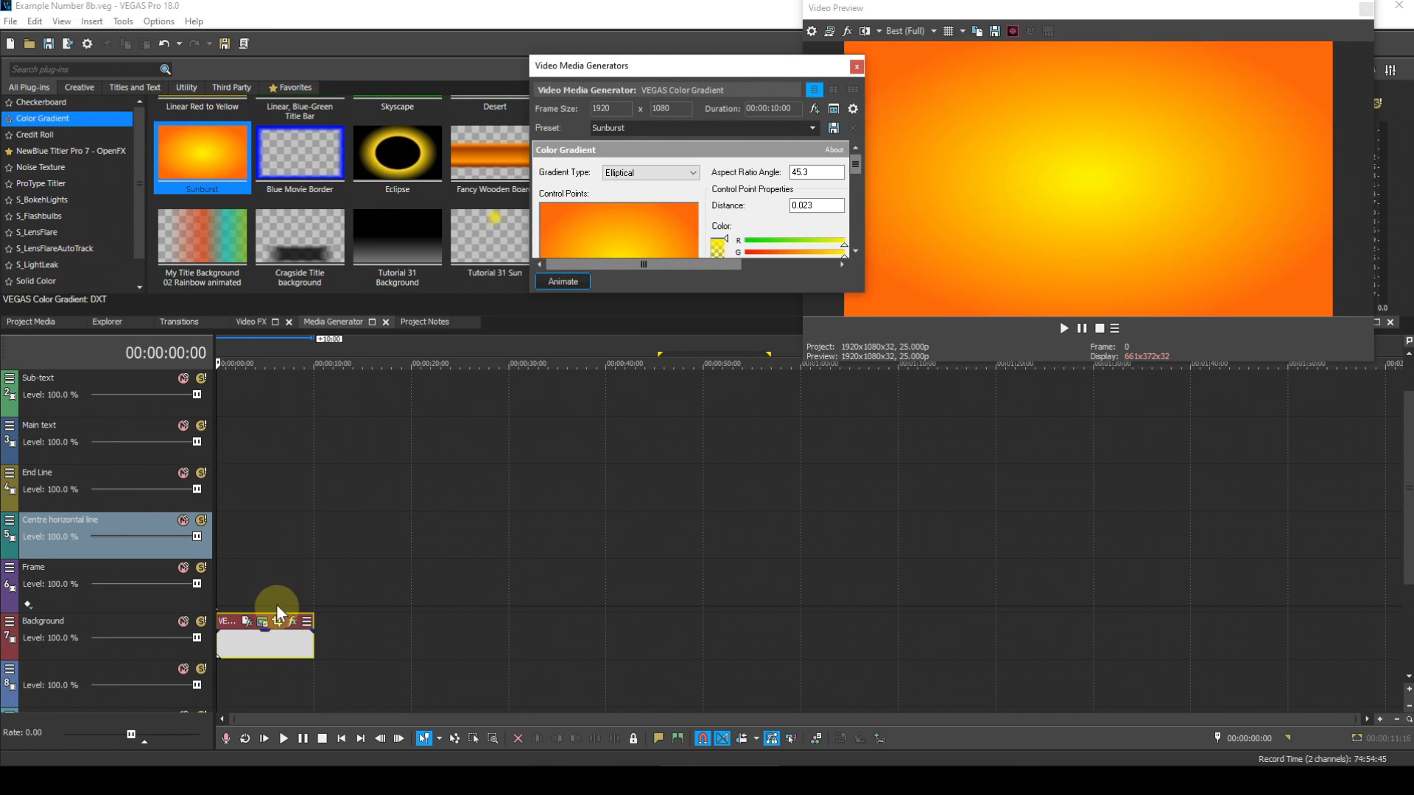
{"action": "scroll", "coordinate": [277, 602], "scroll_direction": "up", "scroll_amount": 1}
{"action": "scroll", "coordinate": [276, 599], "scroll_direction": "up", "scroll_amount": 2}
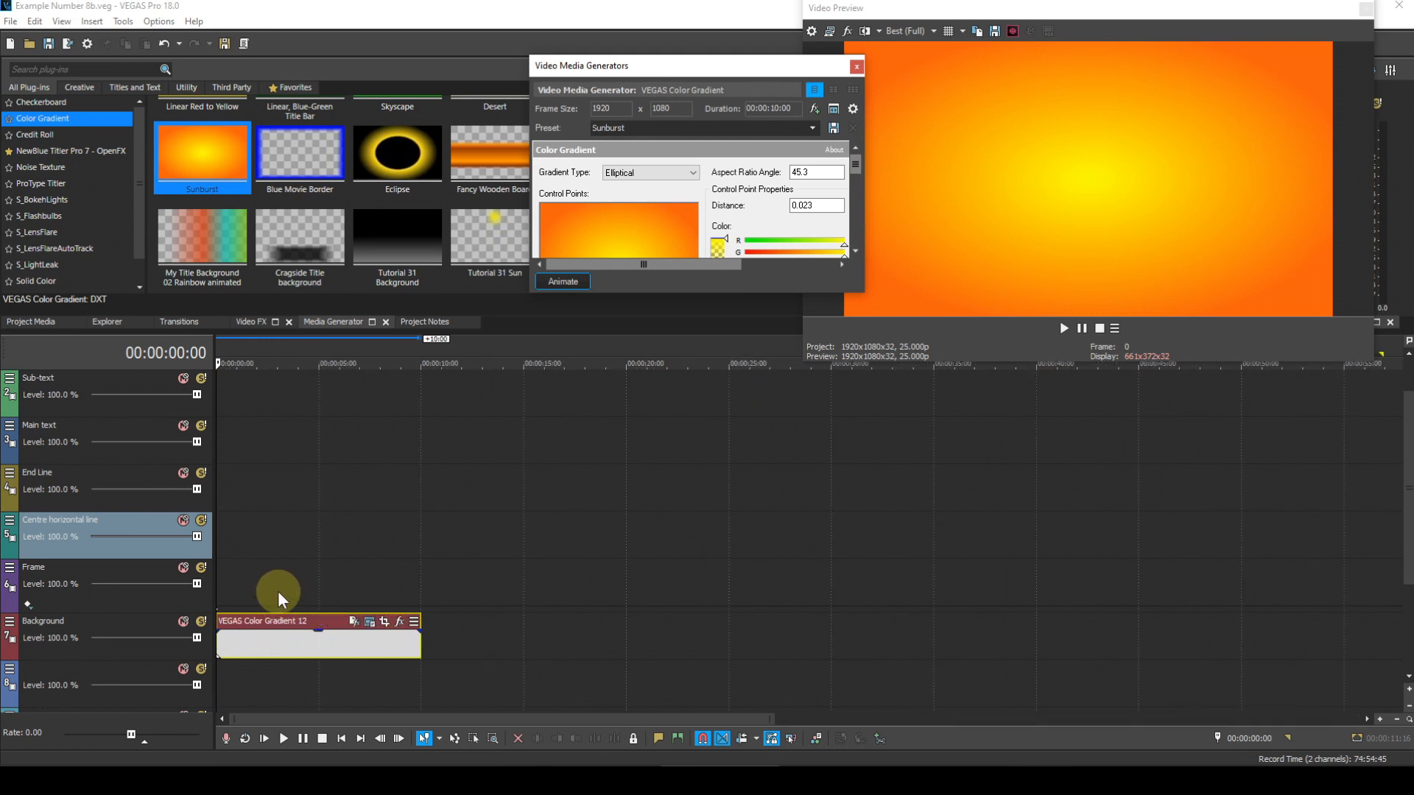
{"action": "scroll", "coordinate": [277, 589], "scroll_direction": "up", "scroll_amount": 1}
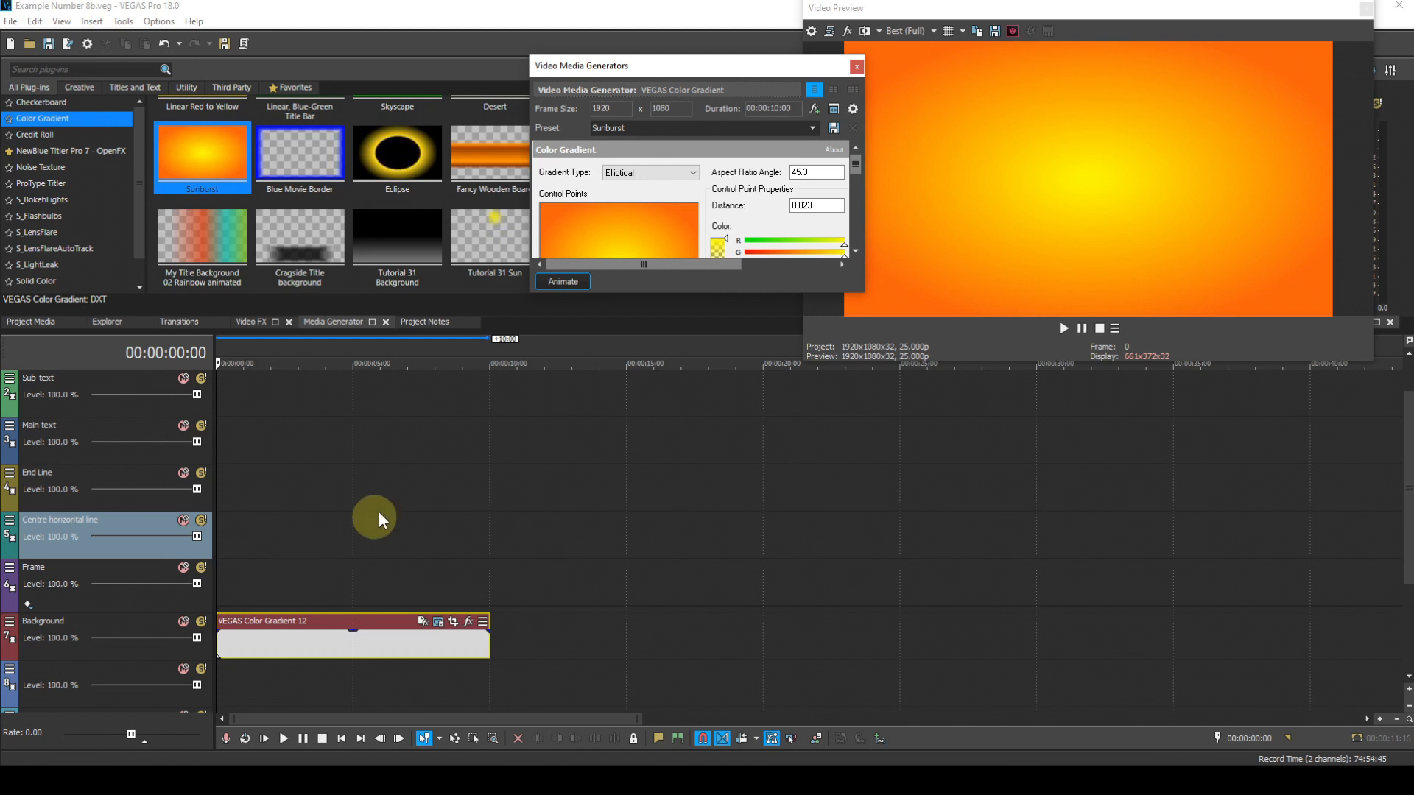
- Set the color of the gradient's central control point 1 to R 19, G 0, B 215
{"action": "left_click_drag", "start_coordinate": [716, 293], "coordinate": [714, 418]}
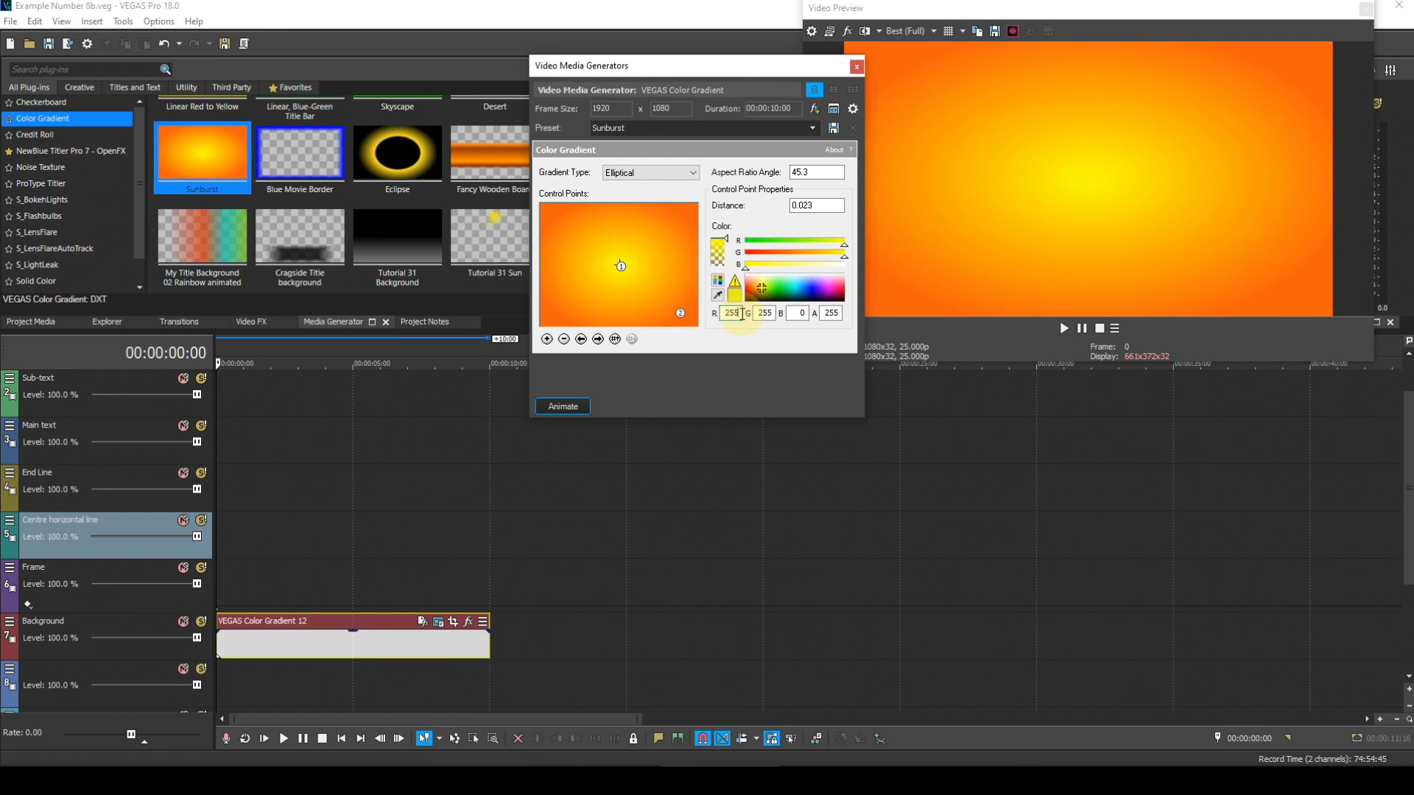
{"action": "key", "text": "BackSpace"}
{"action": "key", "text": "BackSpace"}
{"action": "key", "text": "BackSpace"}
{"action": "type", "text": "19"}
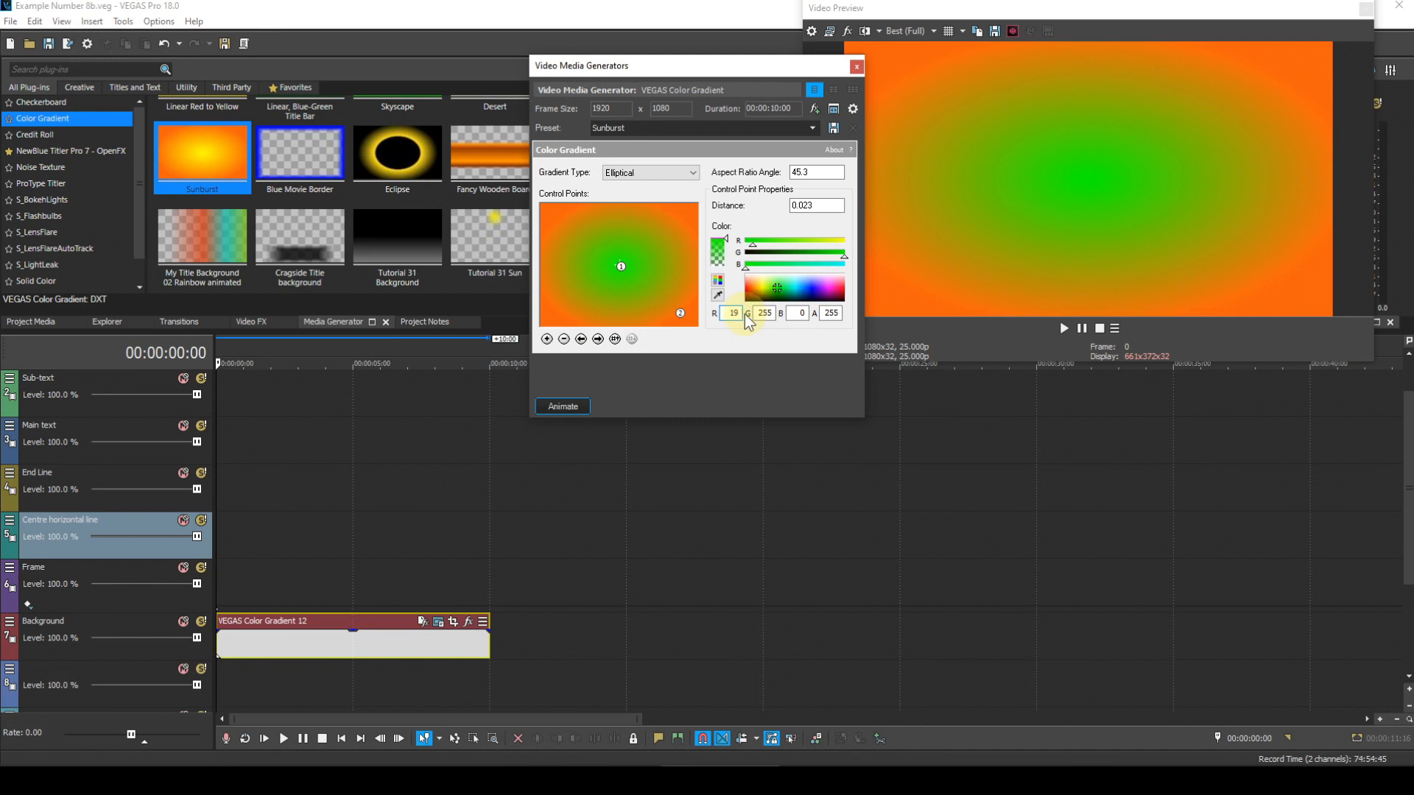
{"action": "double_click", "coordinate": [764, 313]}
{"action": "type", "text": "0"}
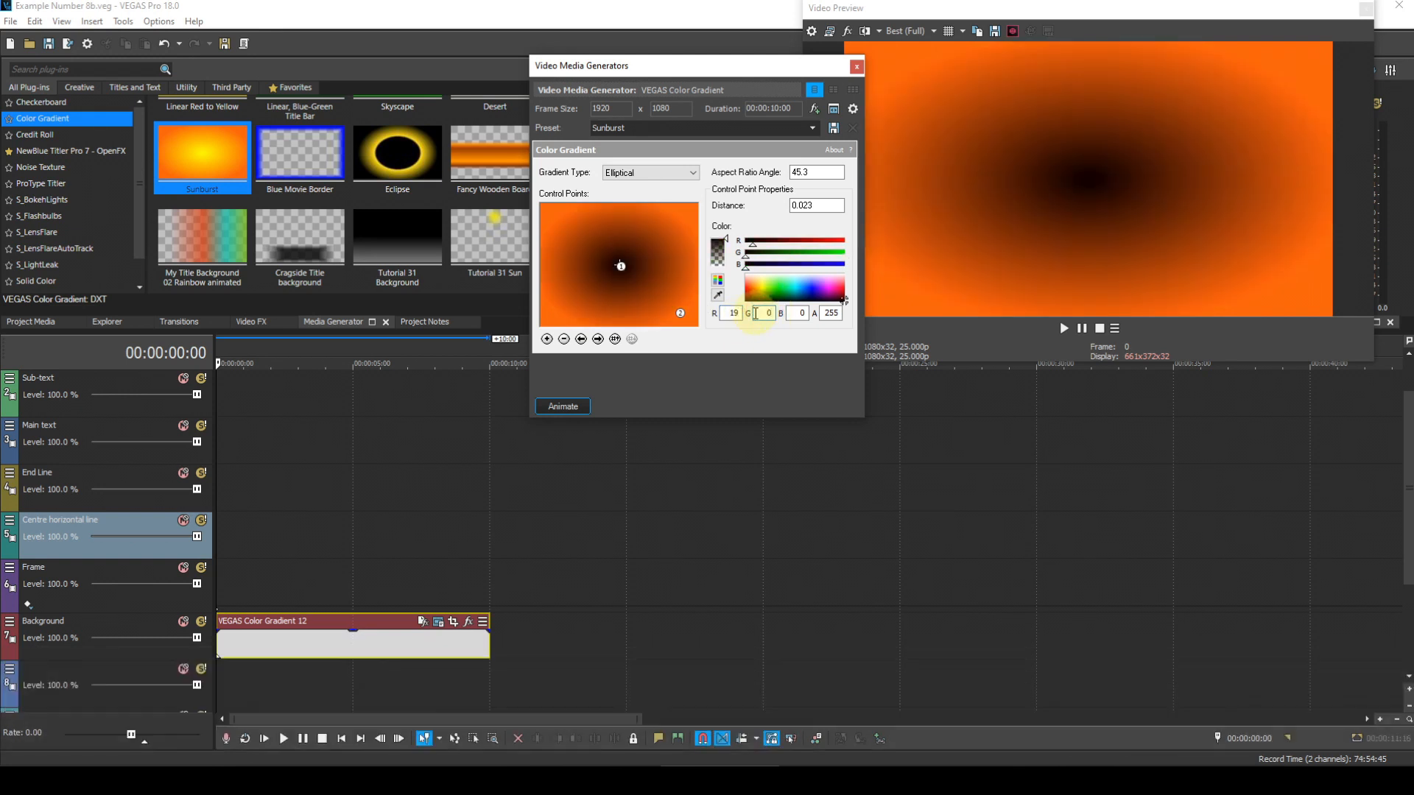
{"action": "double_click", "coordinate": [801, 313]}
{"action": "type", "text": "215"}
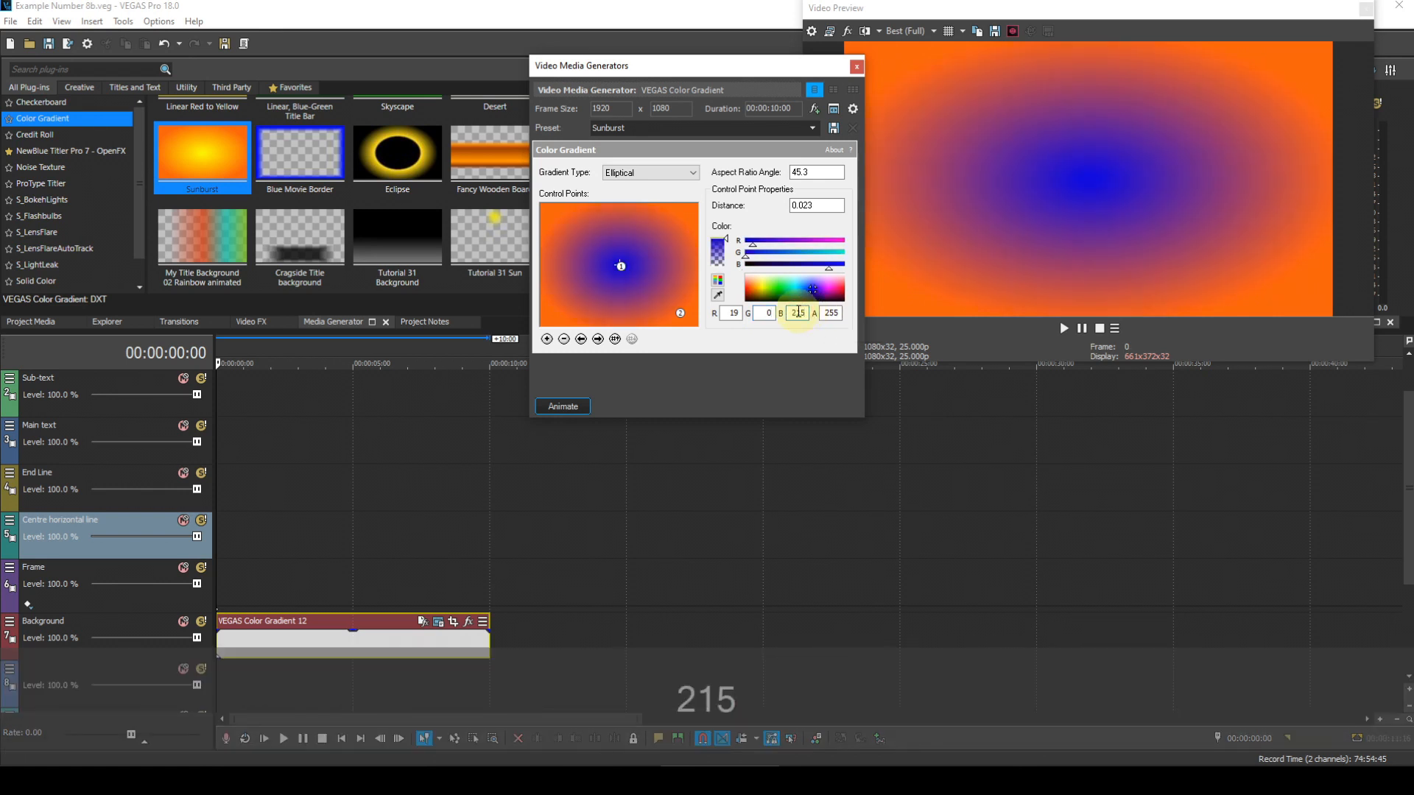
{"action": "key", "text": "Return"}
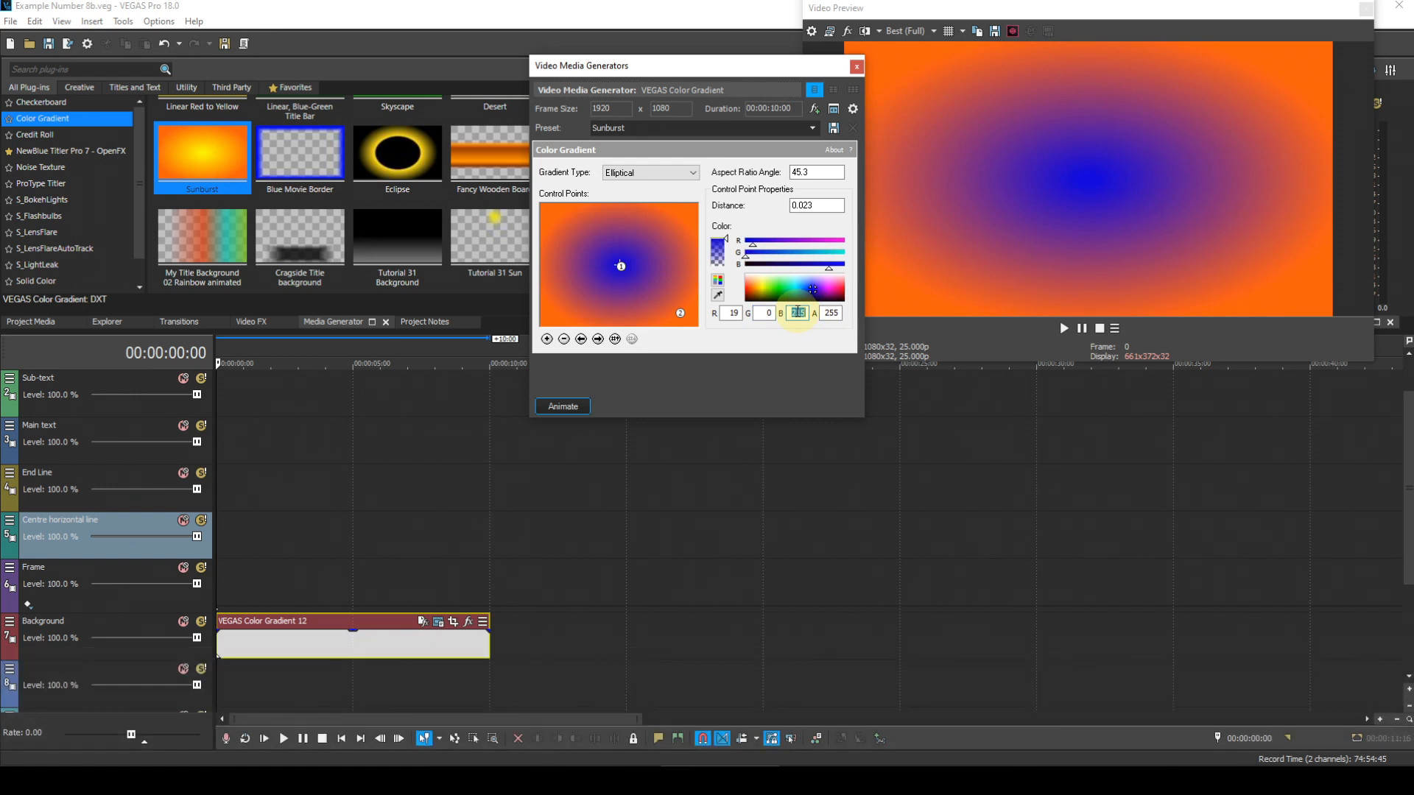
- Set the color of the gradient's outer control point 2 to R 36, G 0, B 134
{"action": "left_click", "coordinate": [681, 315]}
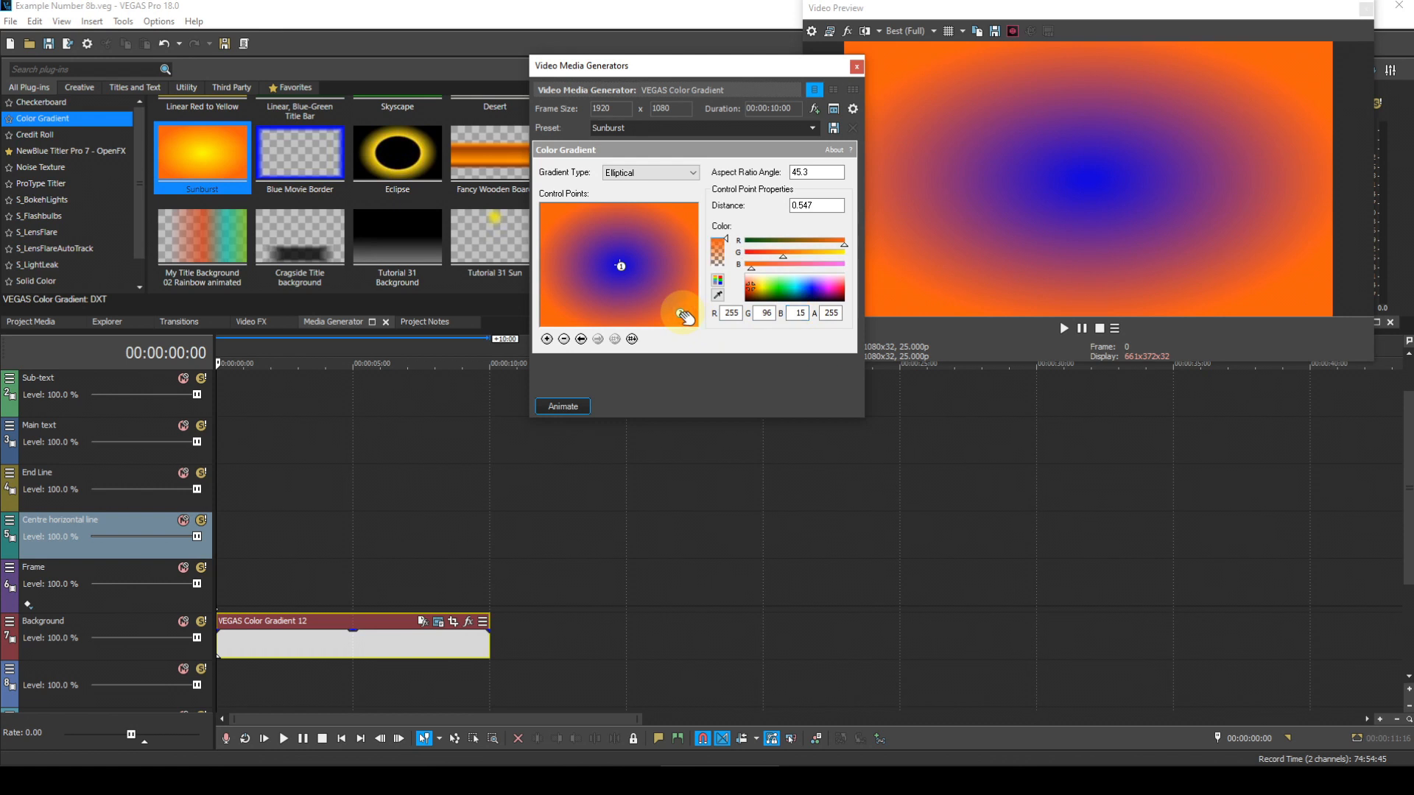
{"action": "double_click", "coordinate": [725, 313]}
{"action": "type", "text": "36"}
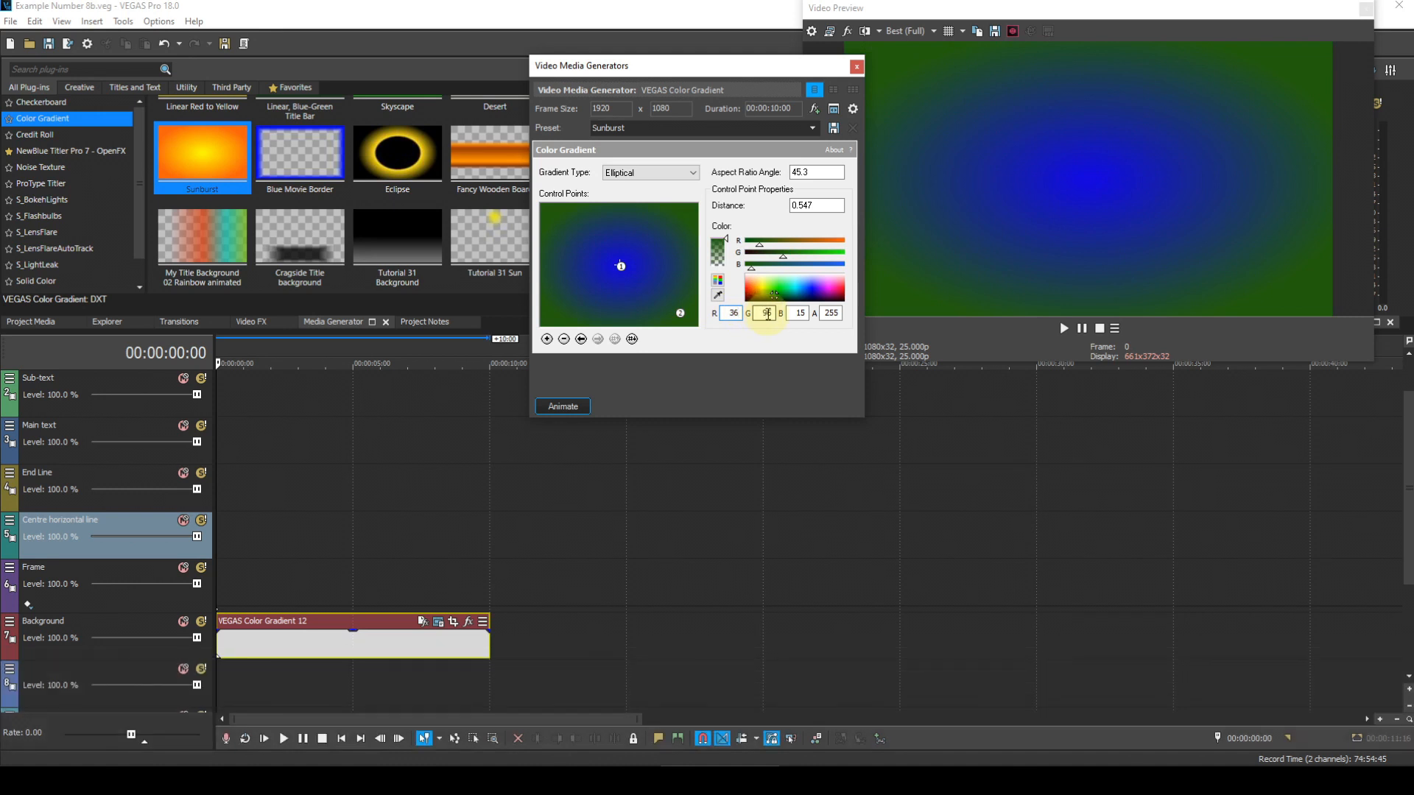
{"action": "double_click", "coordinate": [764, 312]}
{"action": "type", "text": "0"}
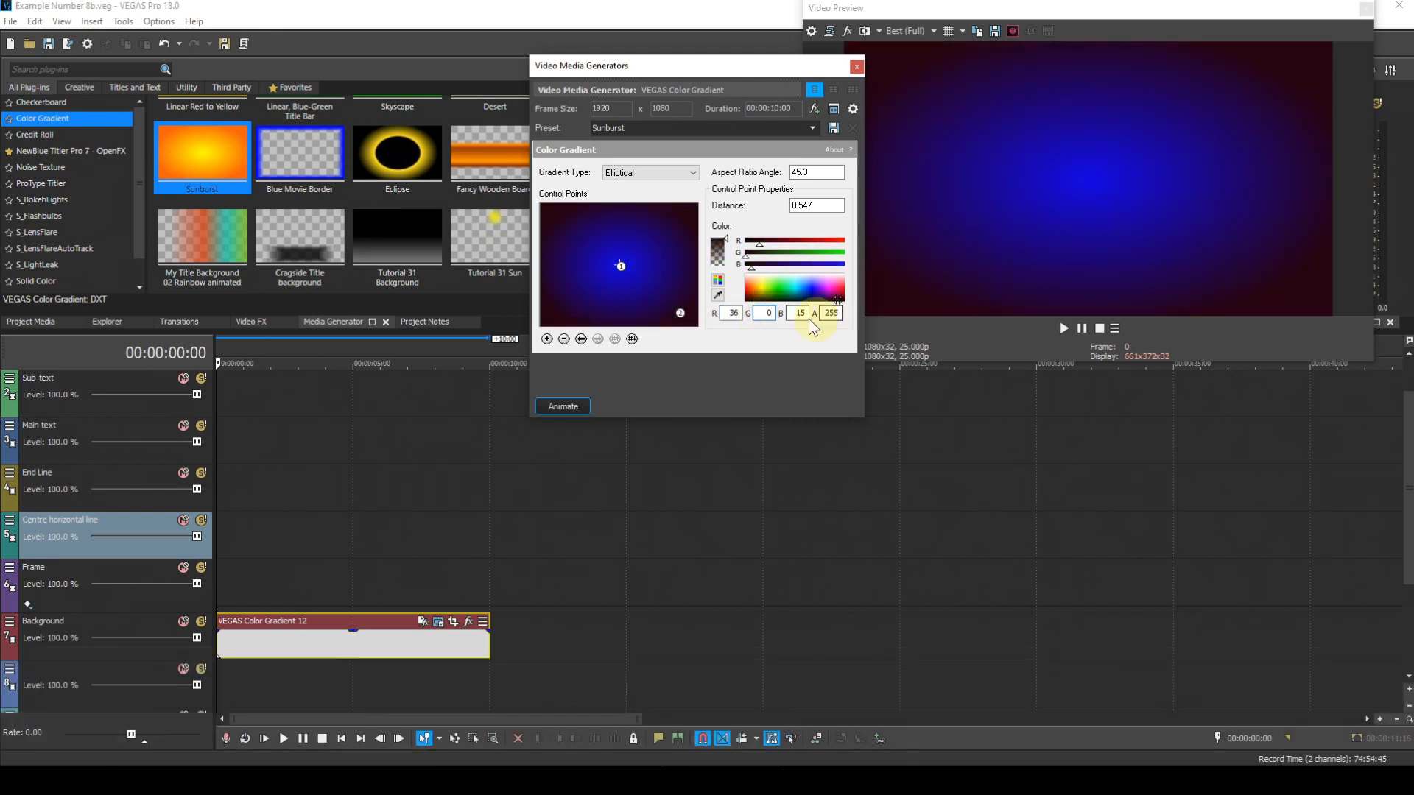
{"action": "double_click", "coordinate": [799, 313]}
{"action": "type", "text": "1"}
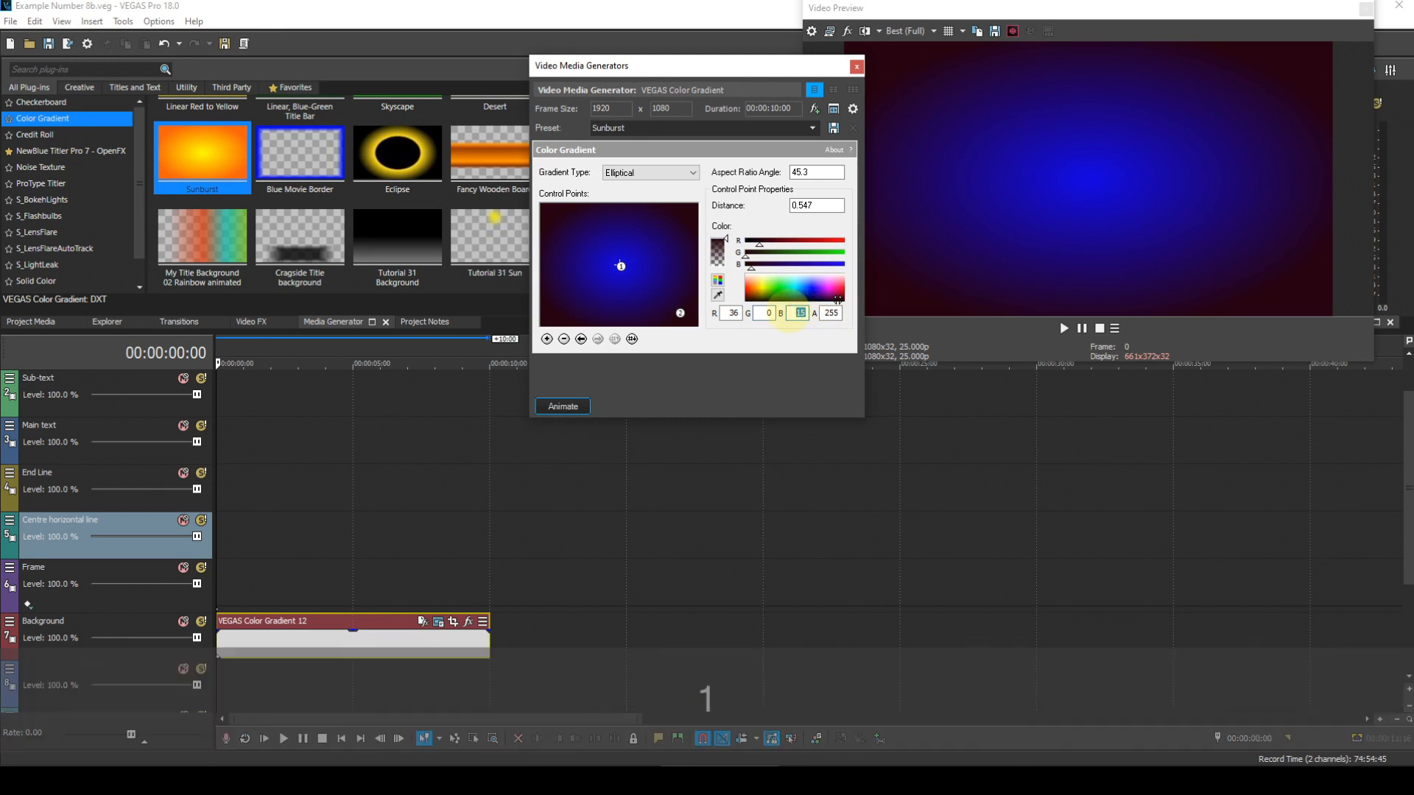
{"action": "type", "text": "34"}
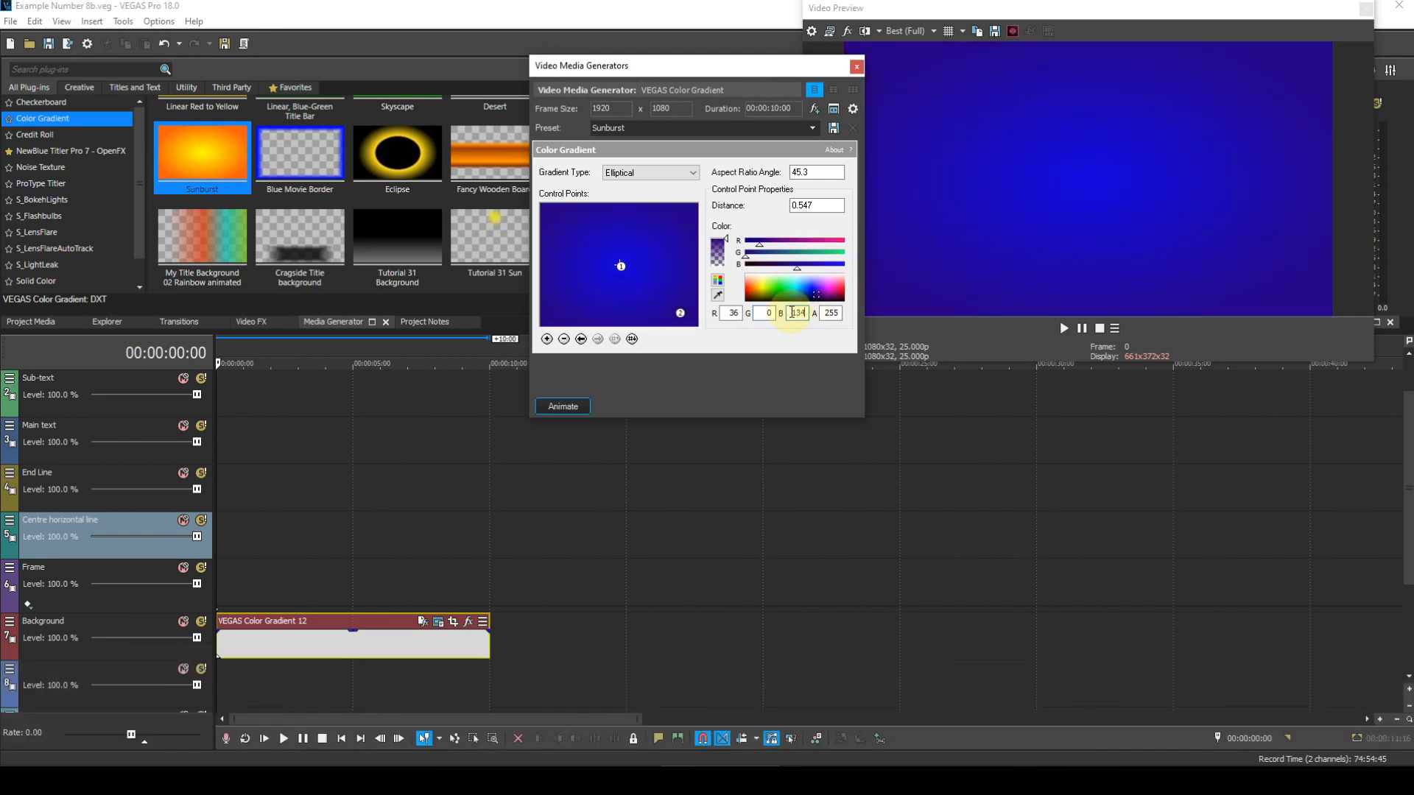
{"action": "key", "text": "Return"}
- Set the distance of the gradient's central control point 1 to 0.020
{"action": "left_click", "coordinate": [622, 267]}
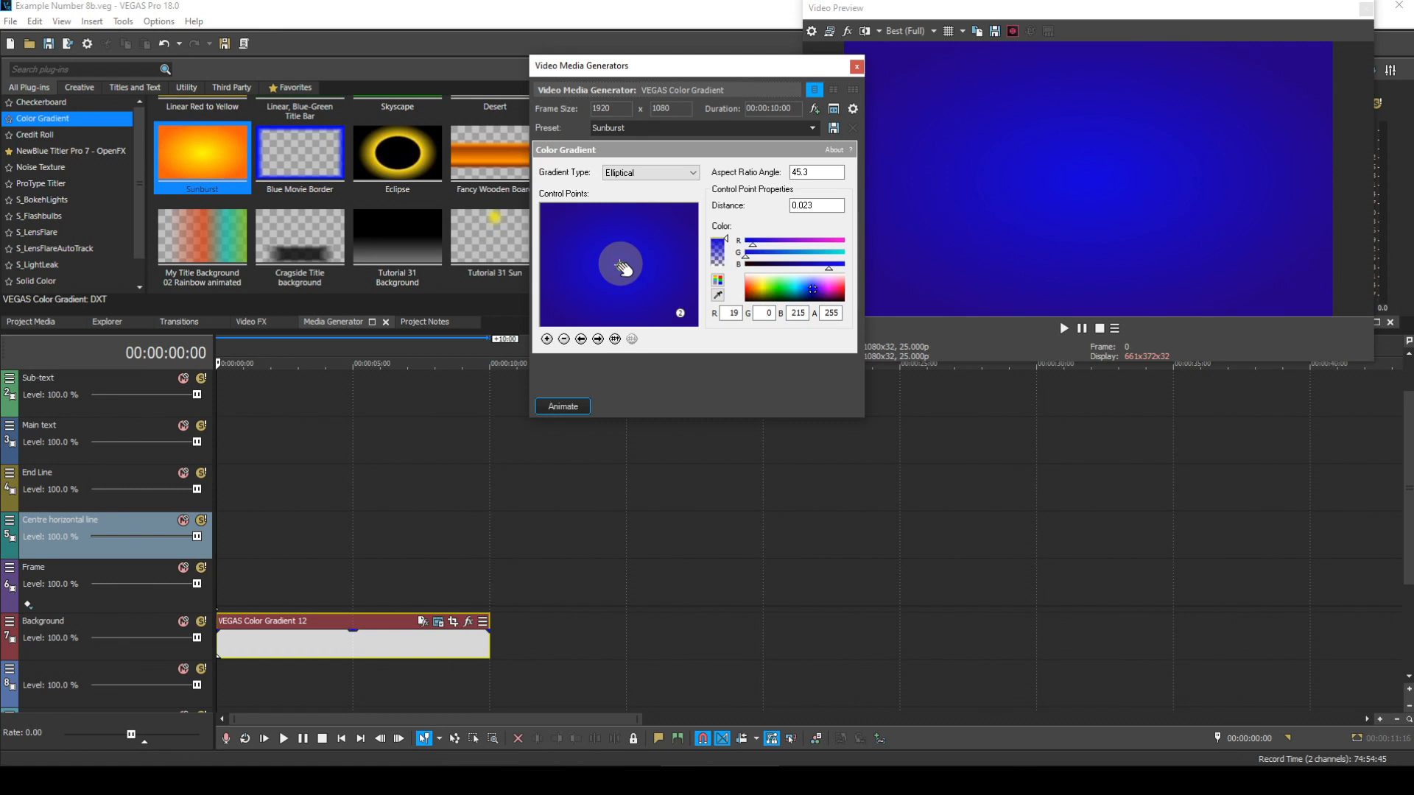
{"action": "left_click", "coordinate": [817, 205]}
{"action": "key", "text": "BackSpace"}
{"action": "type", "text": "0"}
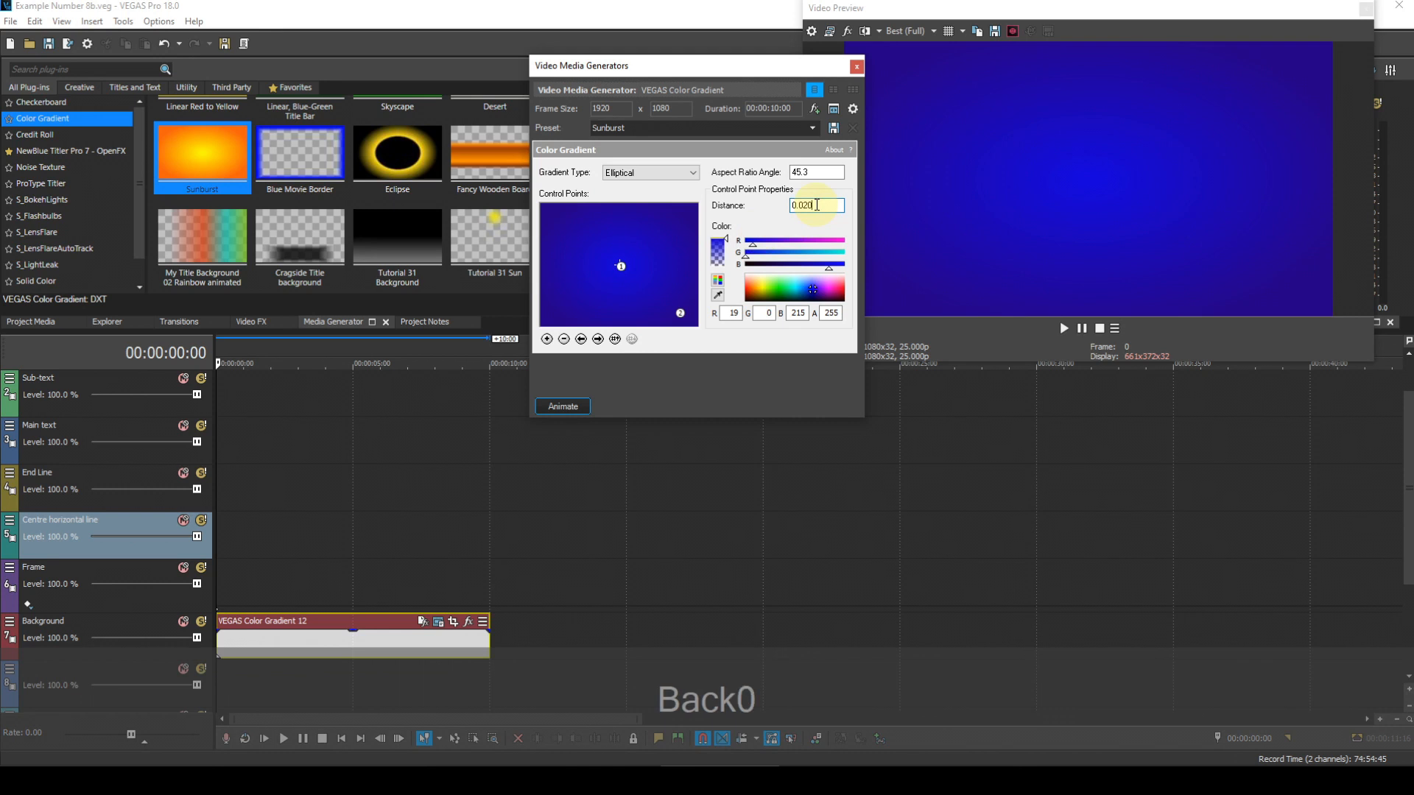
{"action": "key", "text": "Return"}
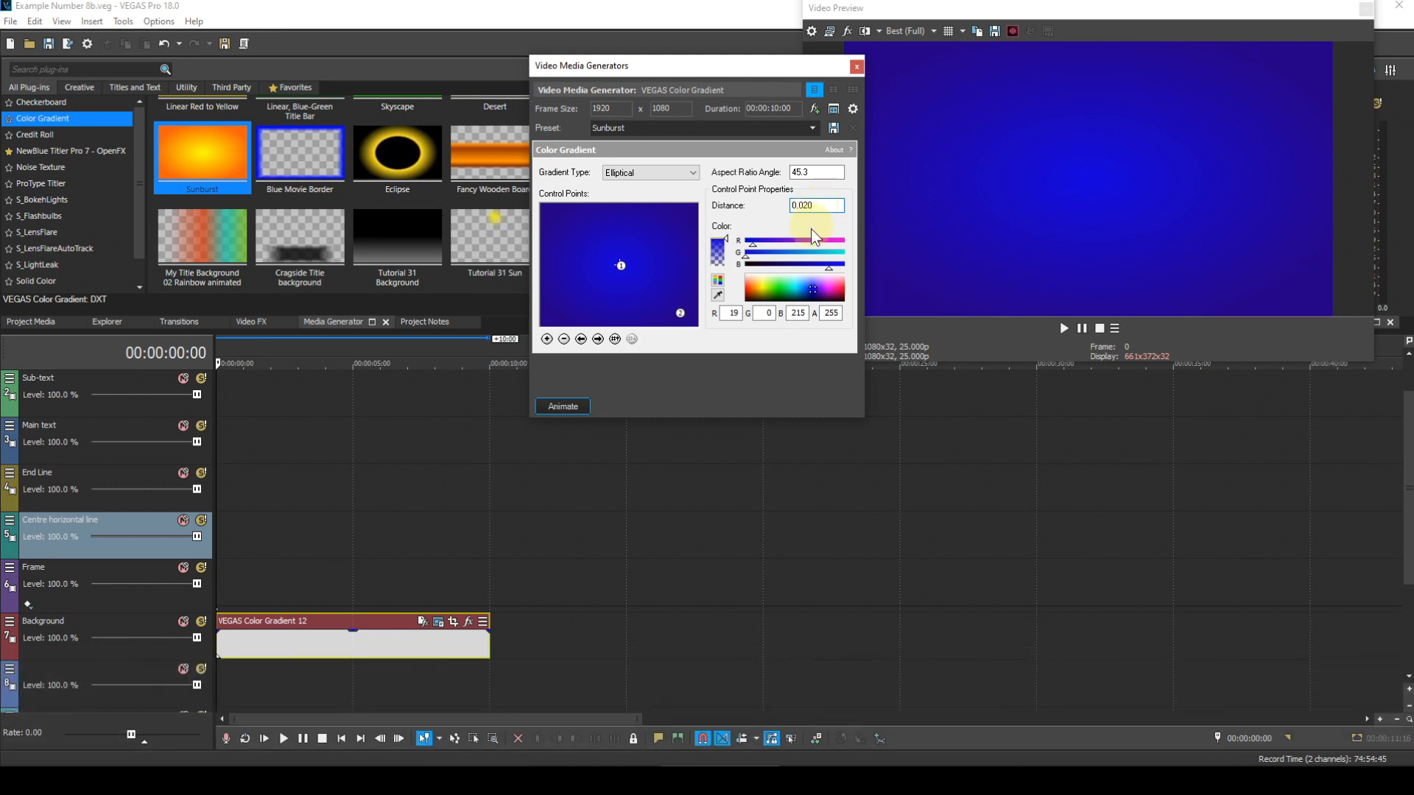
- Set the distance of the gradient's outer control point 2 to 0.543 and close the generator settings
{"action": "left_click", "coordinate": [684, 315]}
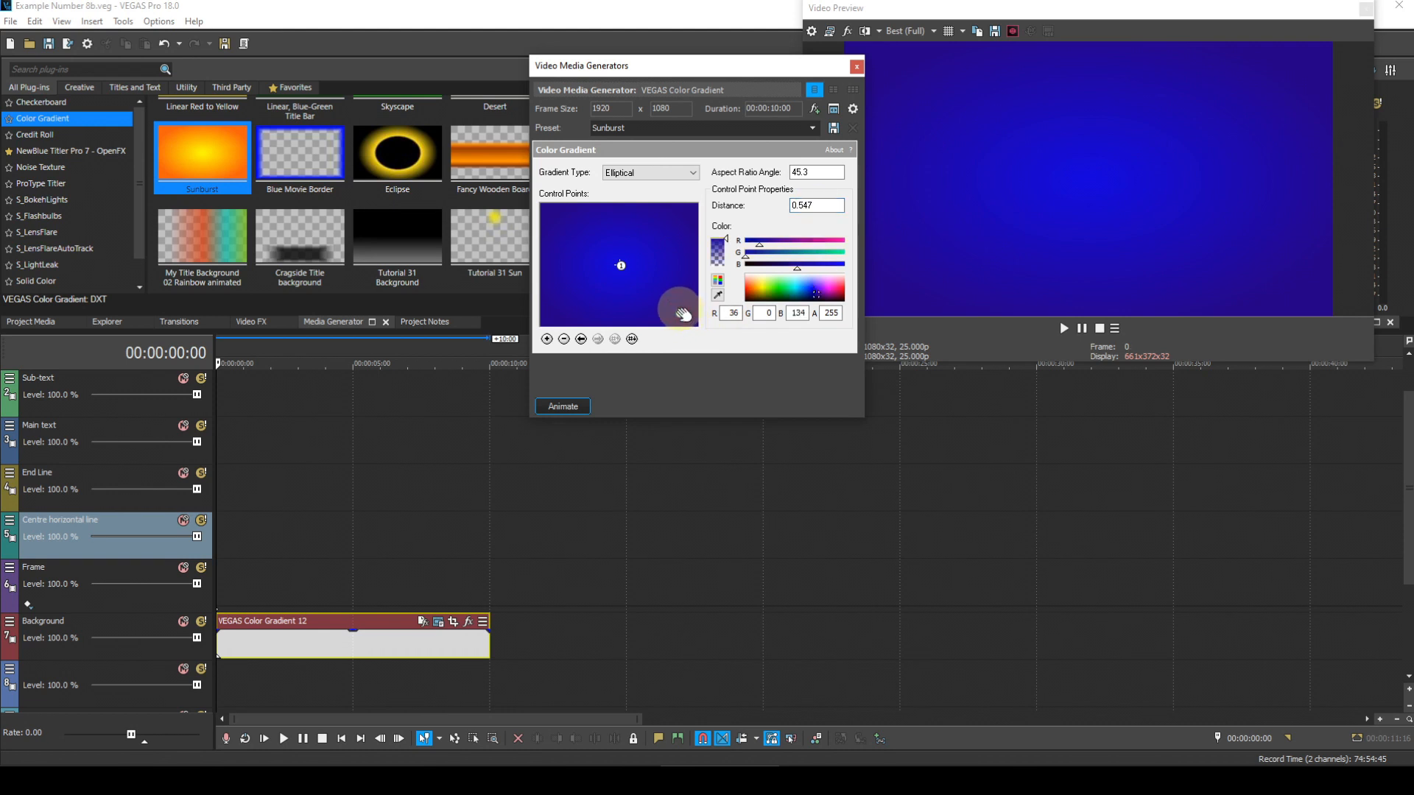
{"action": "left_click", "coordinate": [813, 204]}
{"action": "key", "text": "BackSpace"}
{"action": "type", "text": "3"}
{"action": "key", "text": "Return"}
{"action": "left_click", "coordinate": [857, 65]}
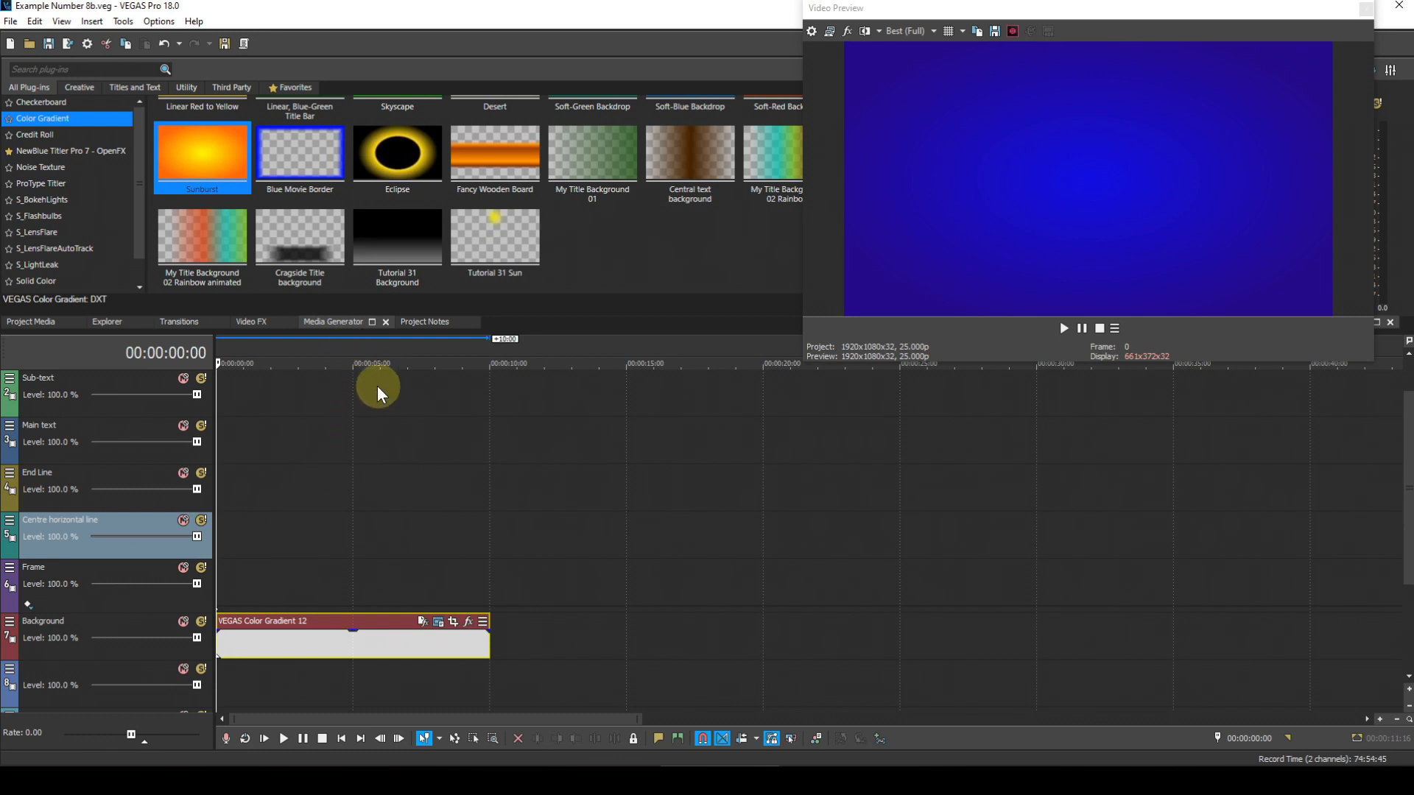
- Add a White Solid Color generator at the start of the Frame track and change its color to 1.0, .59, 0, 1.0
{"action": "left_click", "coordinate": [70, 279]}
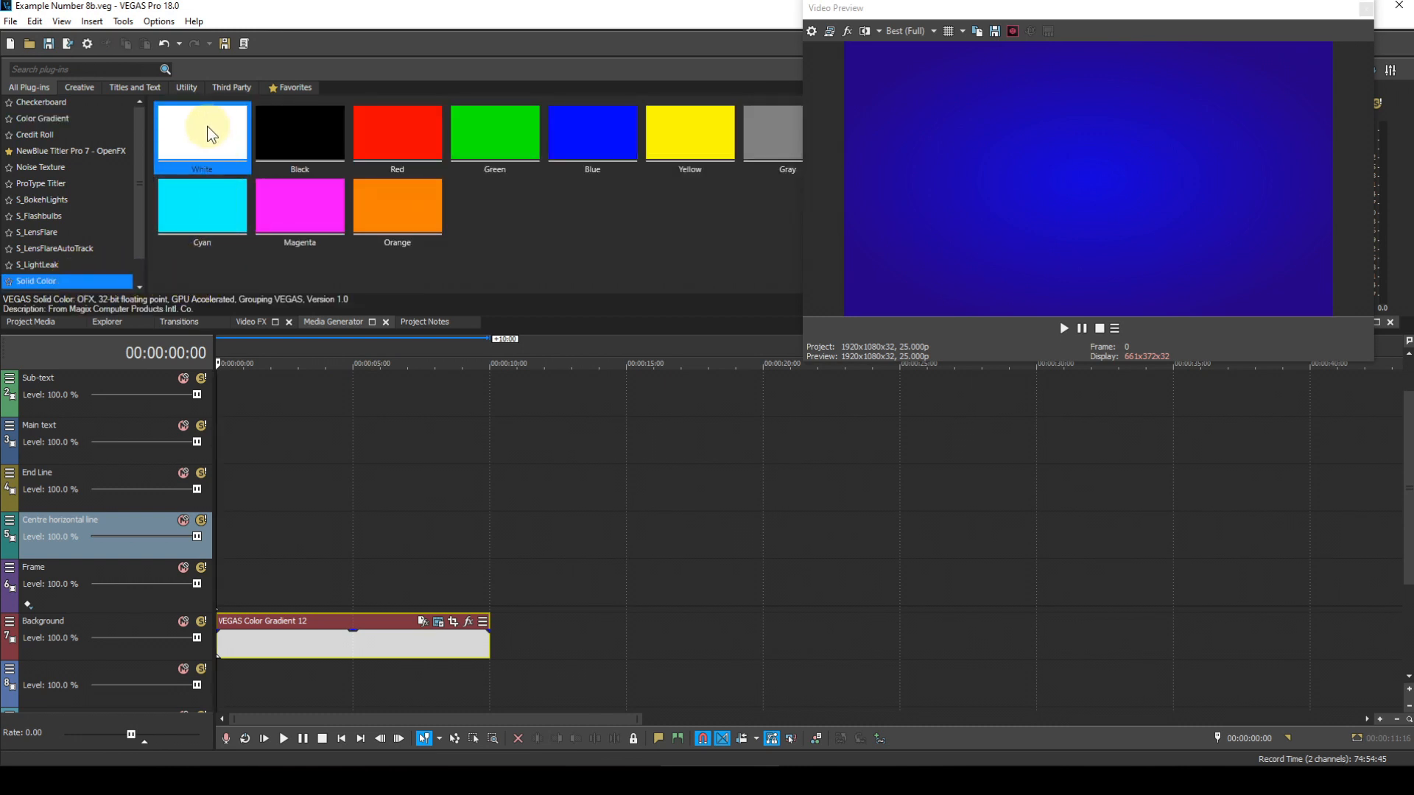
{"action": "left_click_drag", "start_coordinate": [203, 126], "coordinate": [226, 568]}
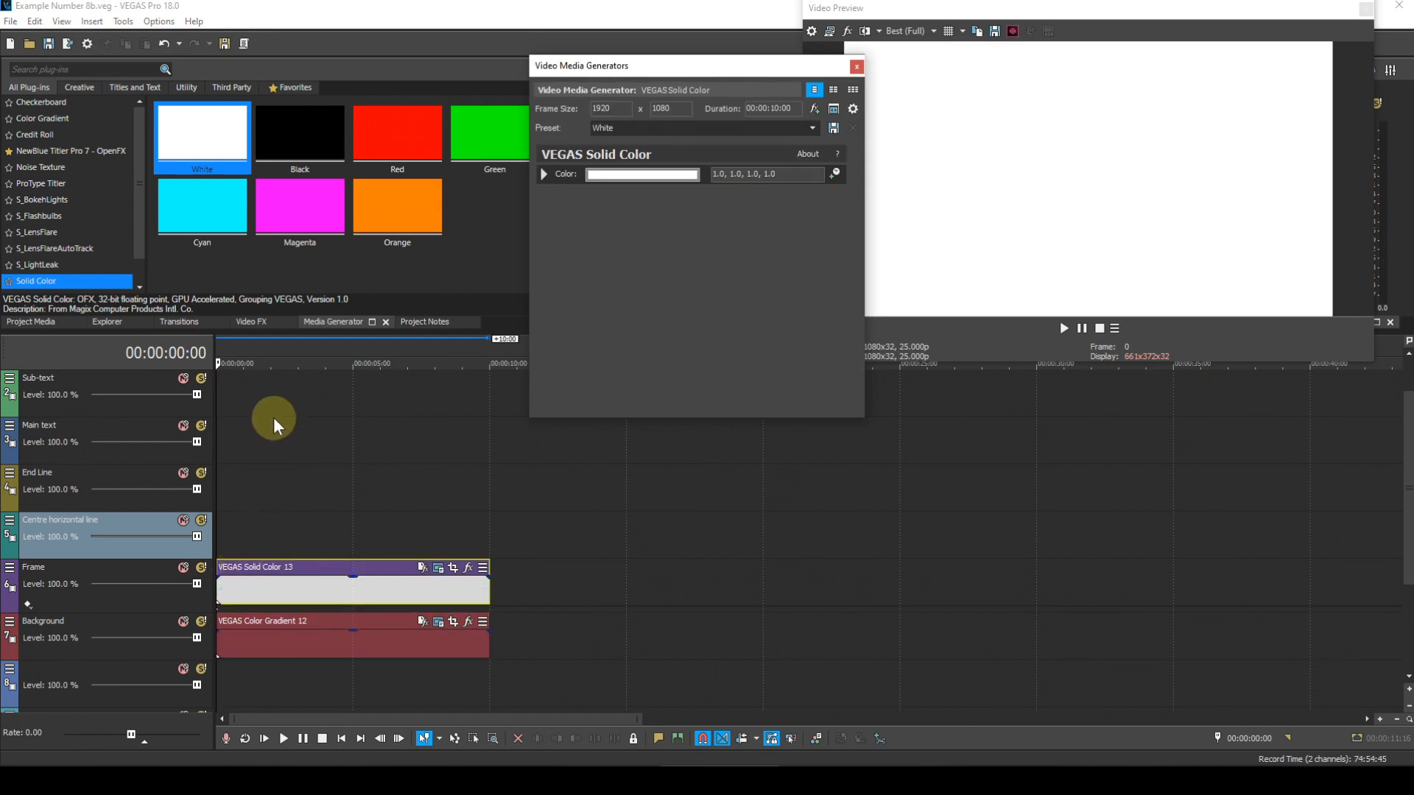
{"action": "double_click", "coordinate": [734, 174]}
{"action": "type", "text": ".59"}
{"action": "double_click", "coordinate": [751, 175]}
{"action": "type", "text": "0"}
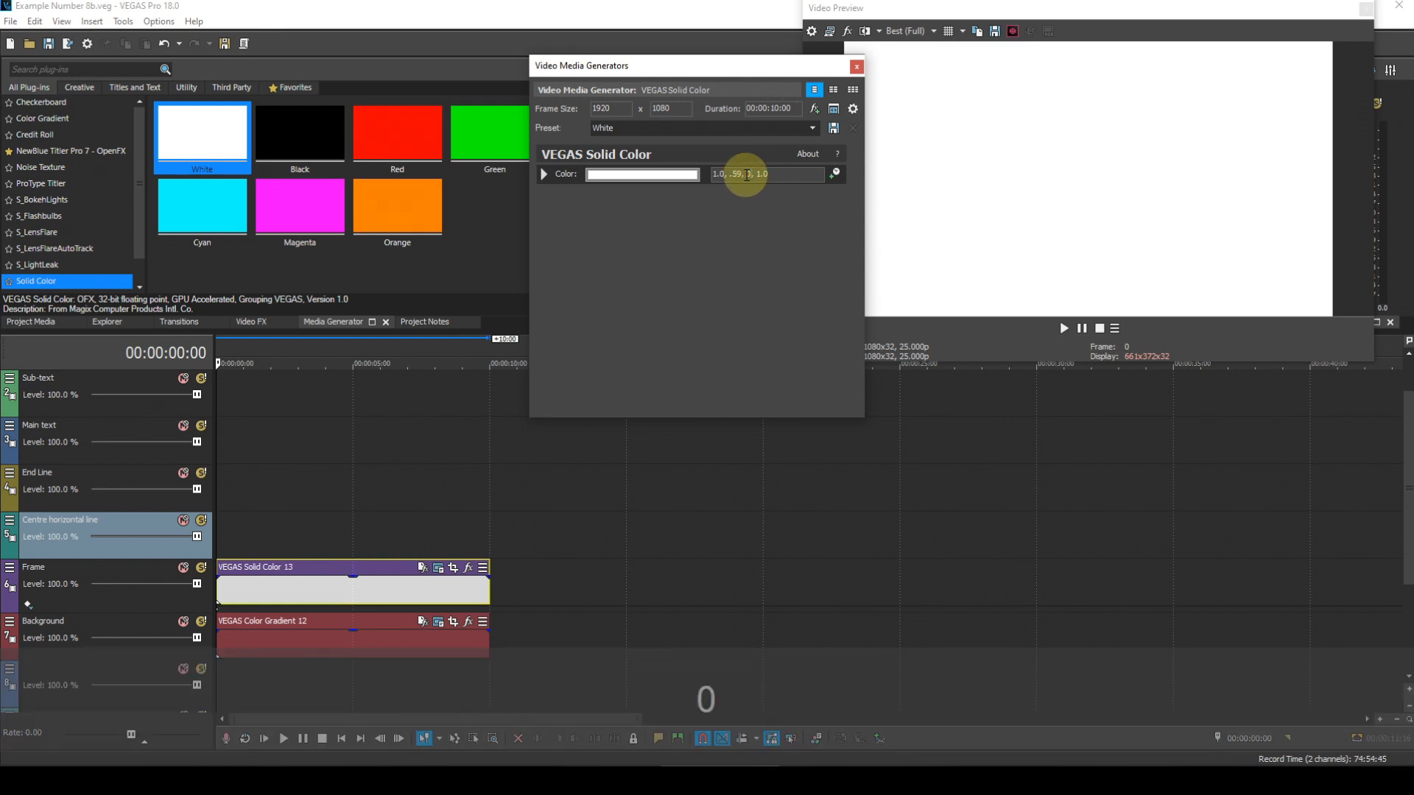
{"action": "key", "text": "Return"}
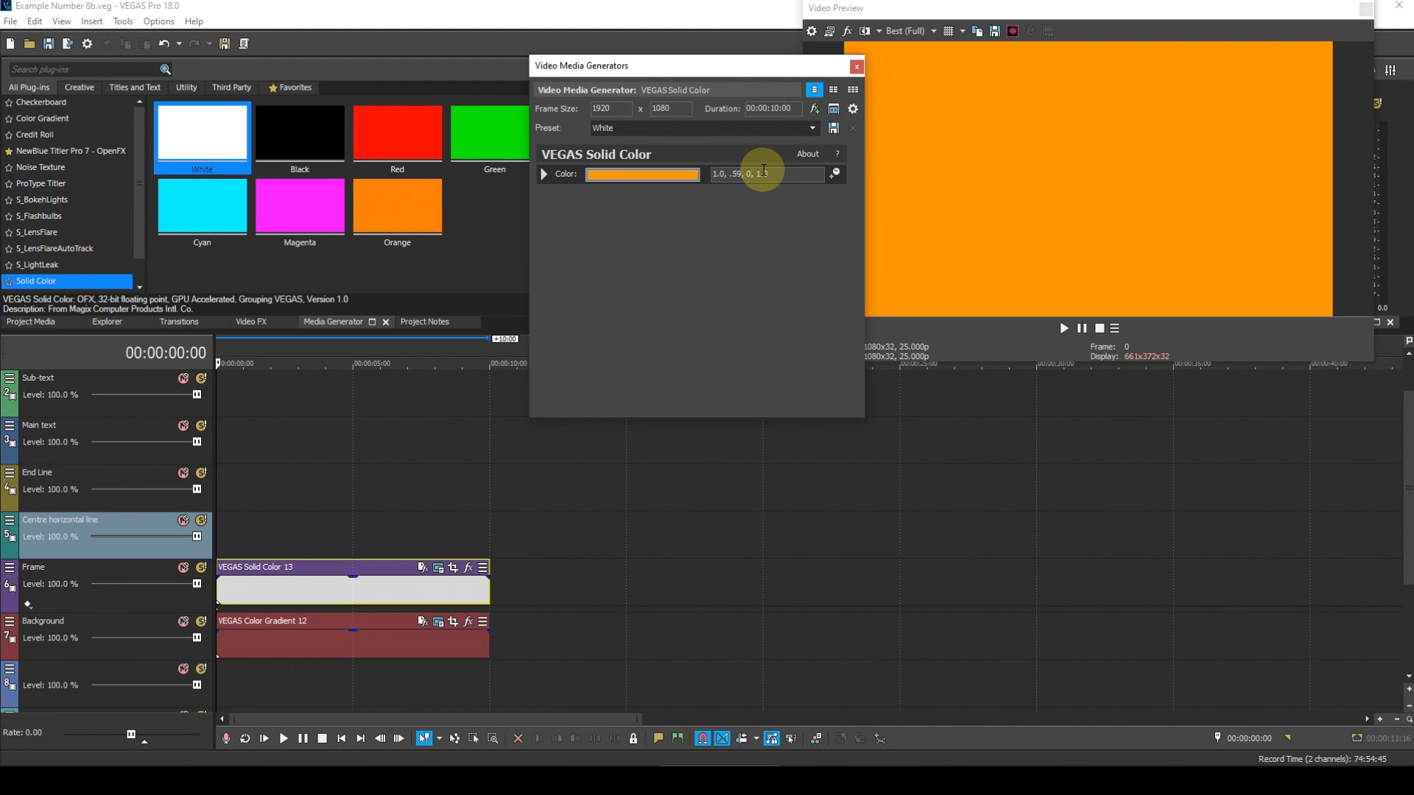
{"action": "left_click", "coordinate": [857, 67]}
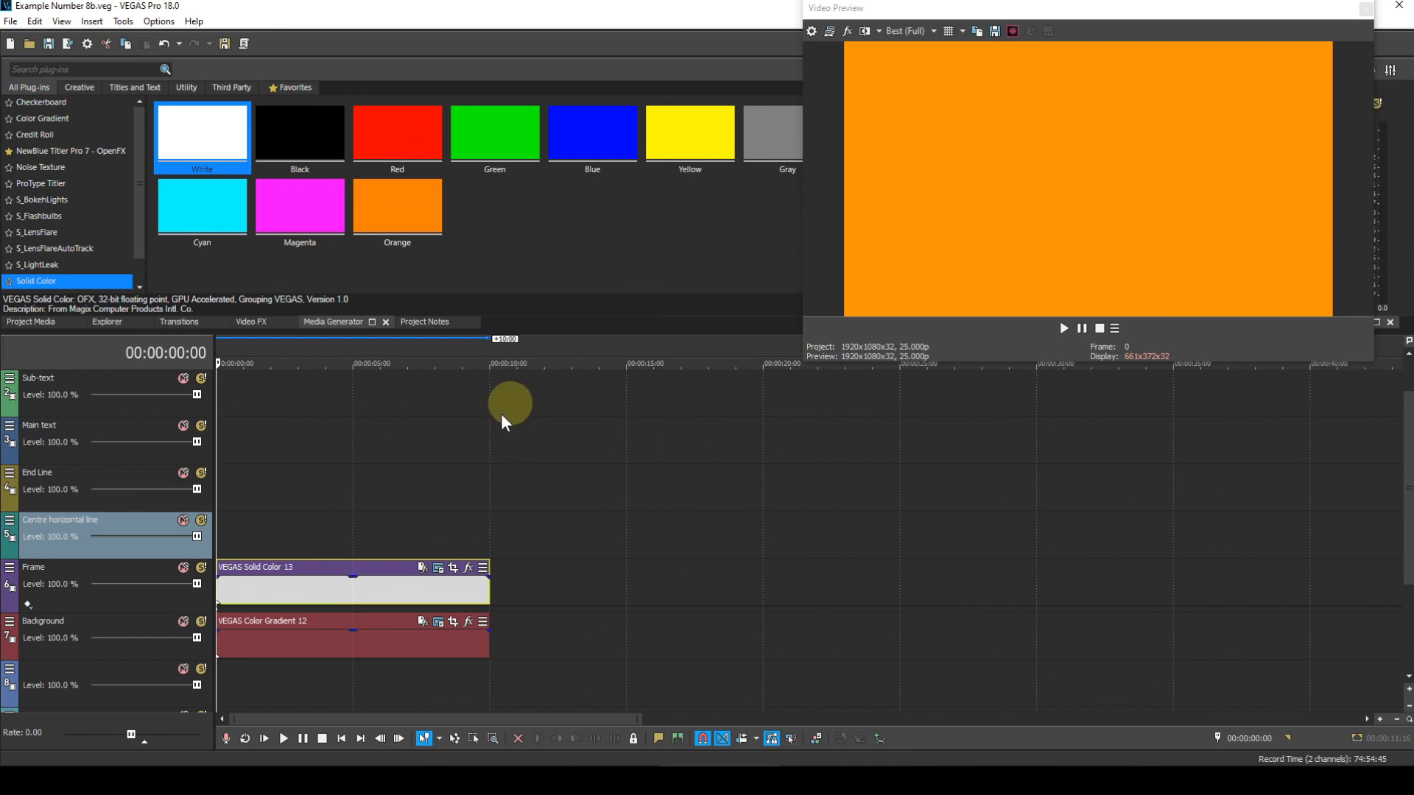
- Make the Track Motion control visible in all video track headers
{"action": "left_click", "coordinate": [461, 503]}
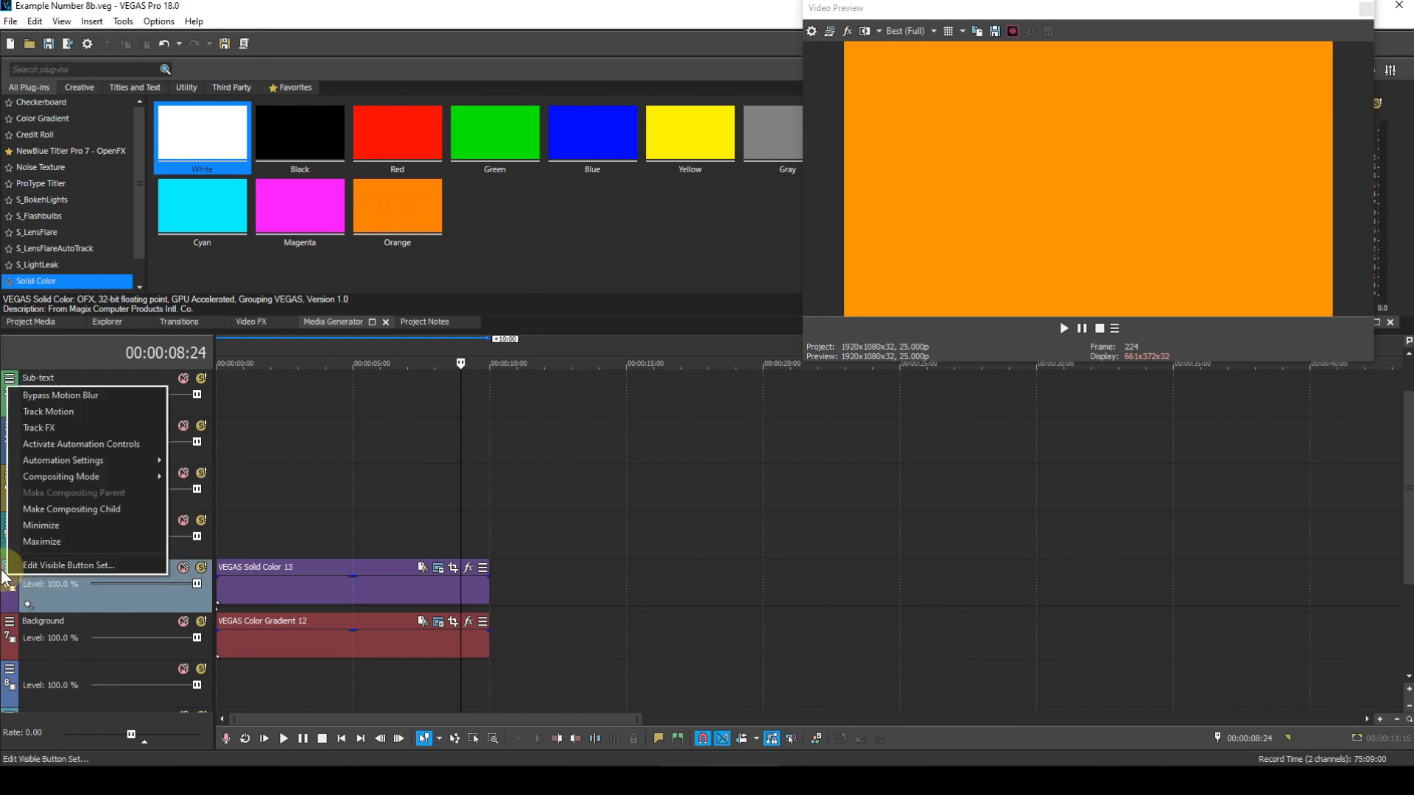
{"action": "left_click", "coordinate": [16, 573]}
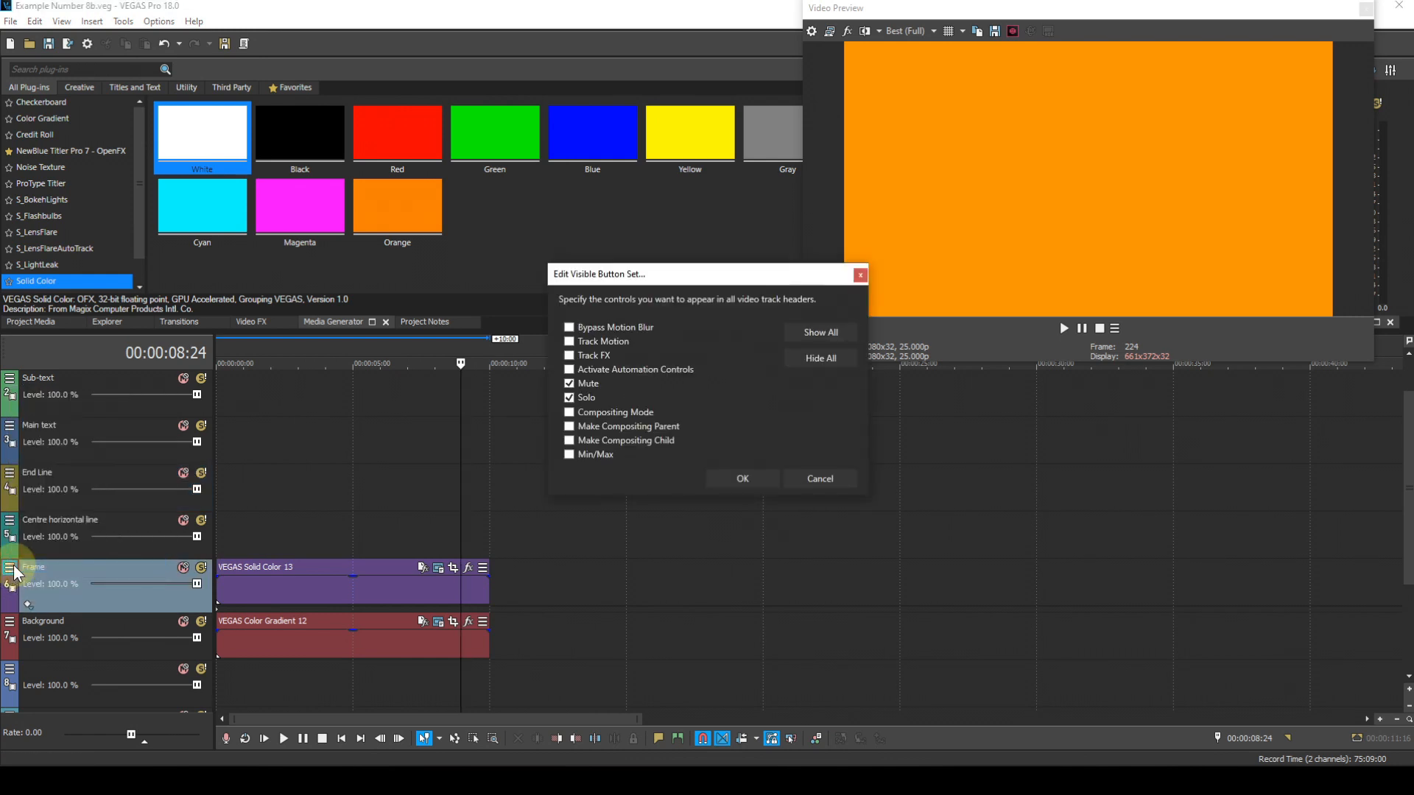
{"action": "left_click", "coordinate": [637, 398]}
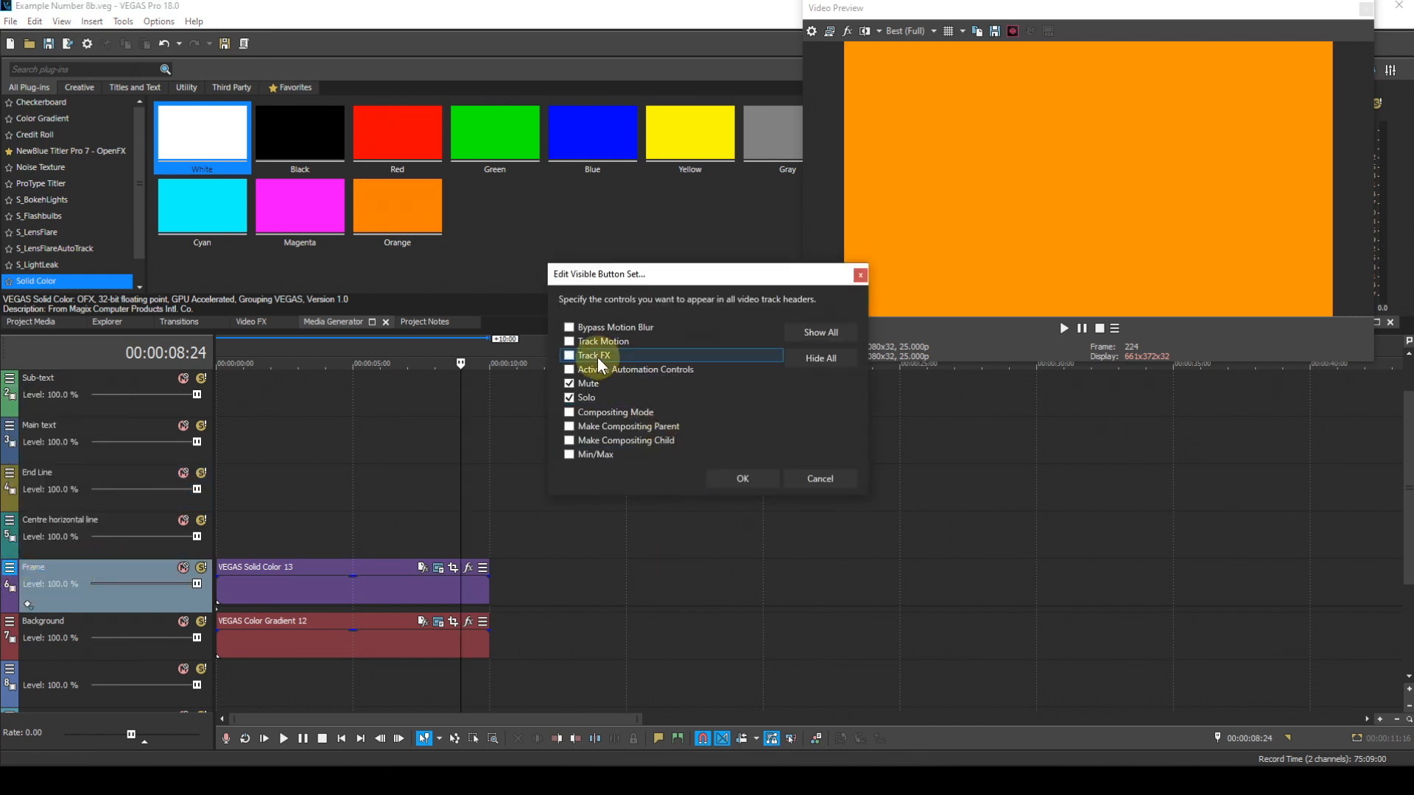
{"action": "left_click", "coordinate": [572, 341]}
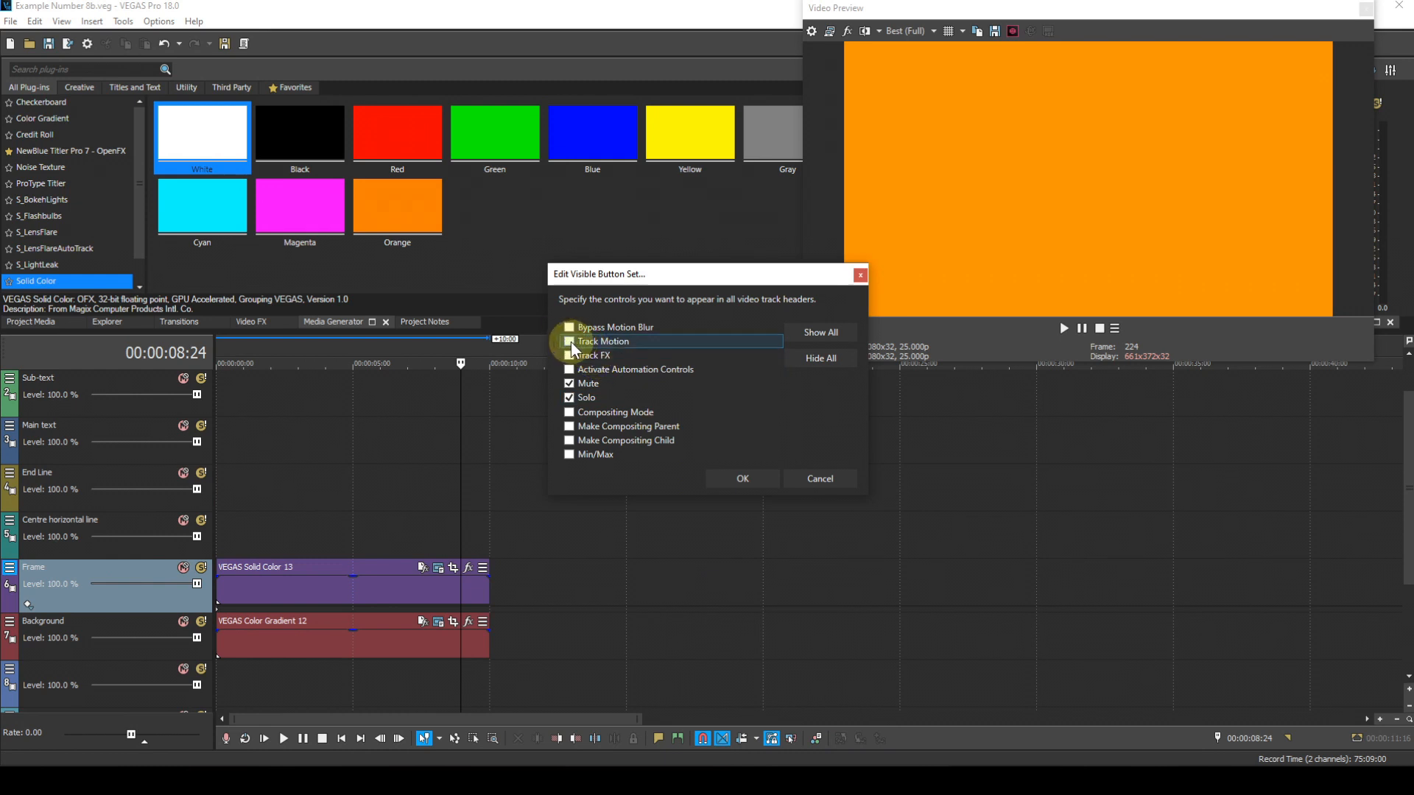
{"action": "left_click", "coordinate": [572, 342]}
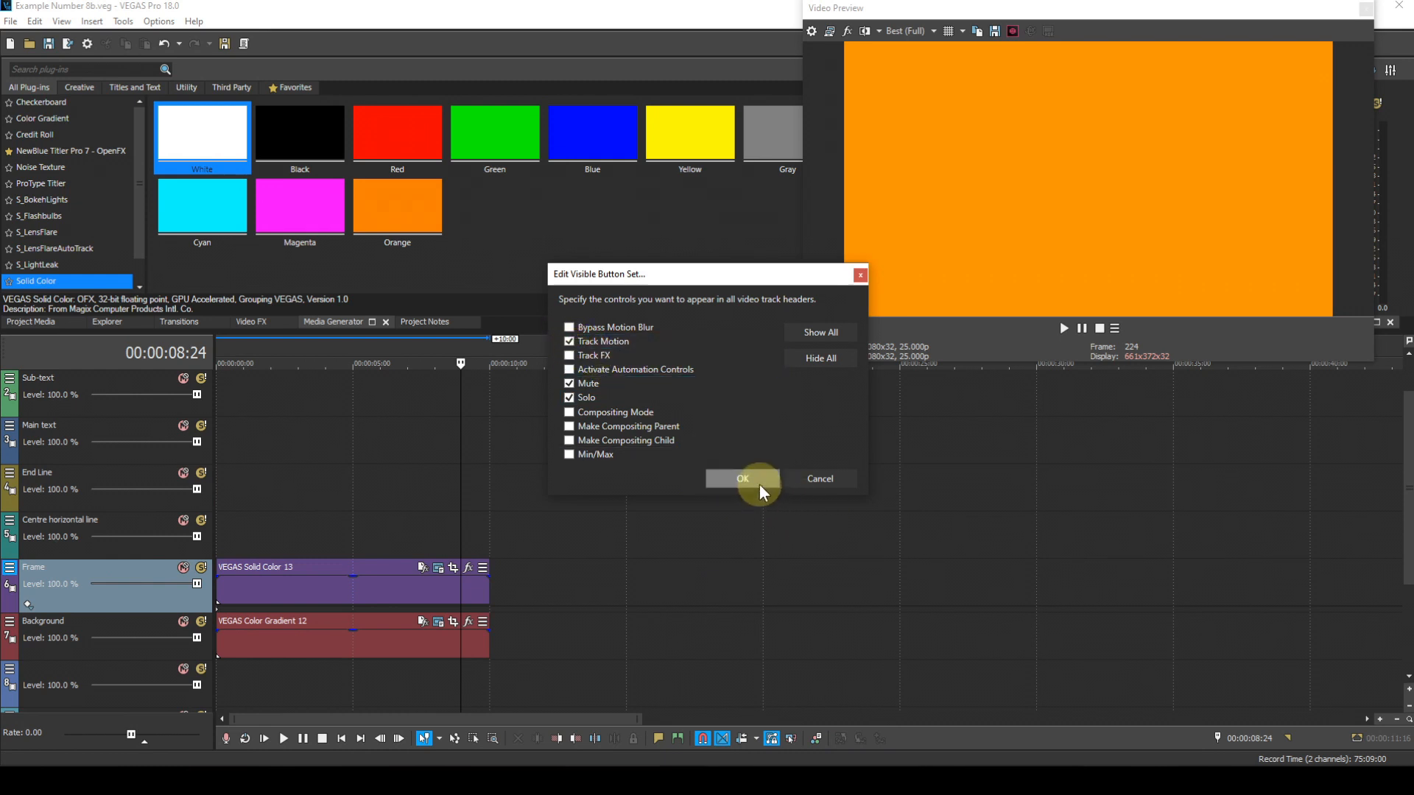
{"action": "left_click", "coordinate": [756, 475]}
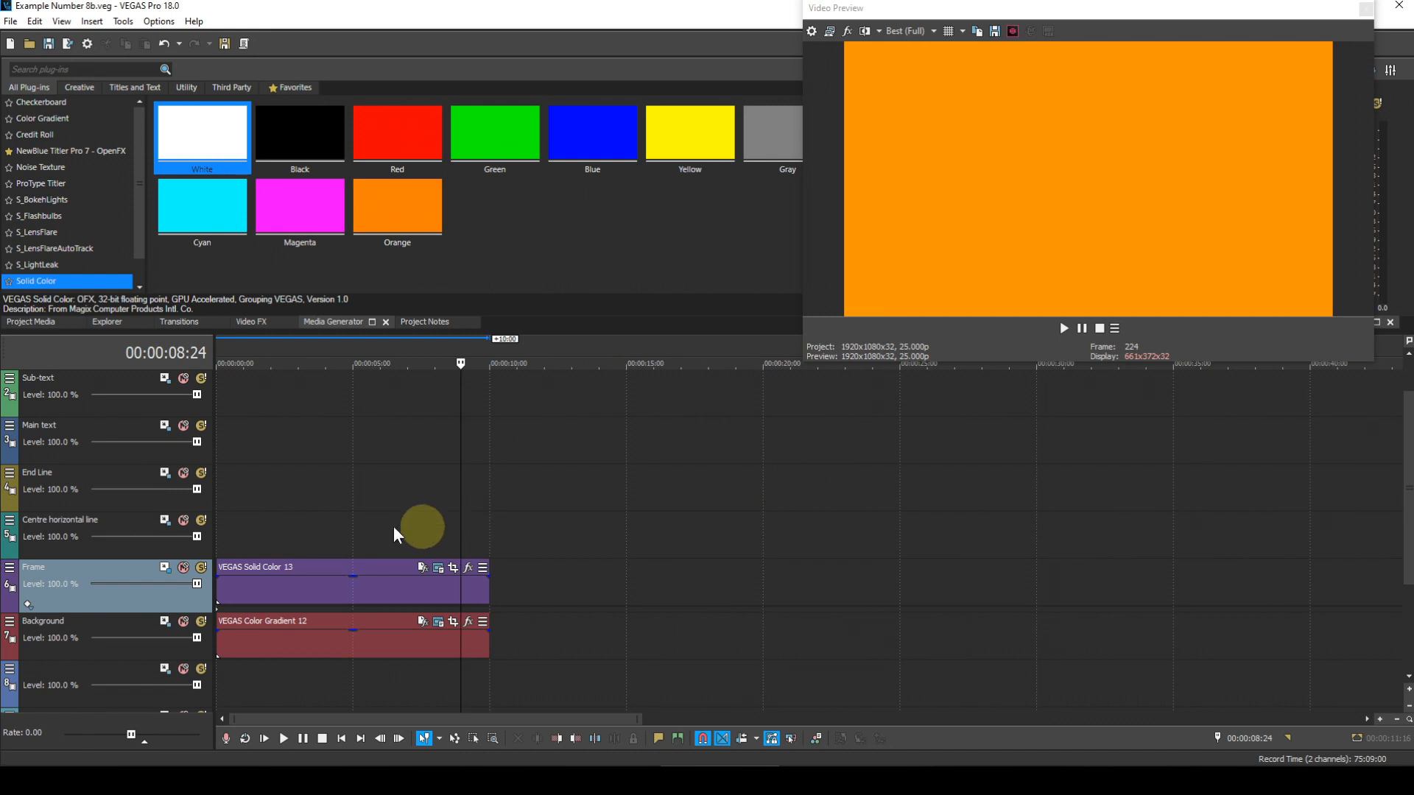
- Open Track Motion for the Frame track, turn off Lock Aspect Ratio and set the Position width to 1,734.38
{"action": "left_click", "coordinate": [170, 568]}
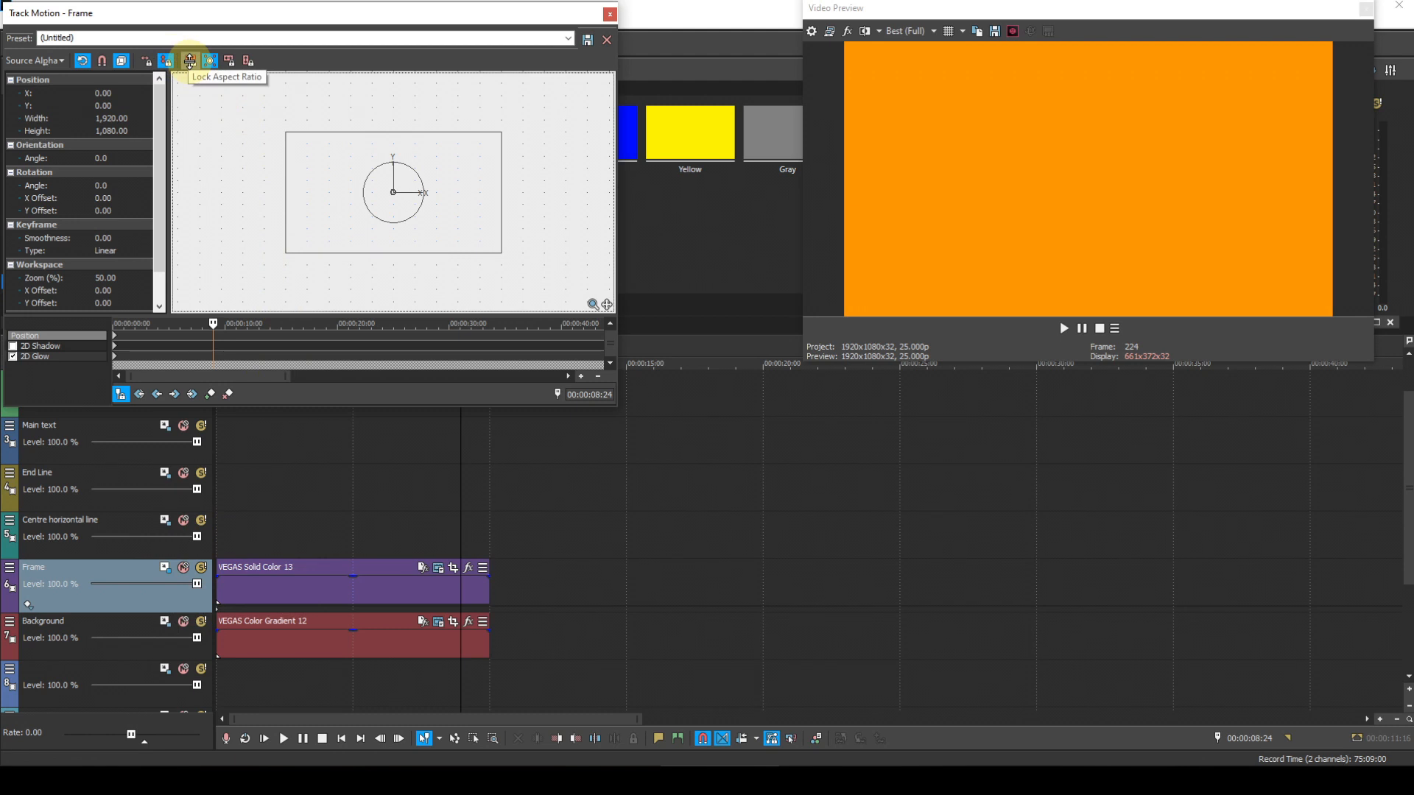
{"action": "left_click", "coordinate": [190, 61]}
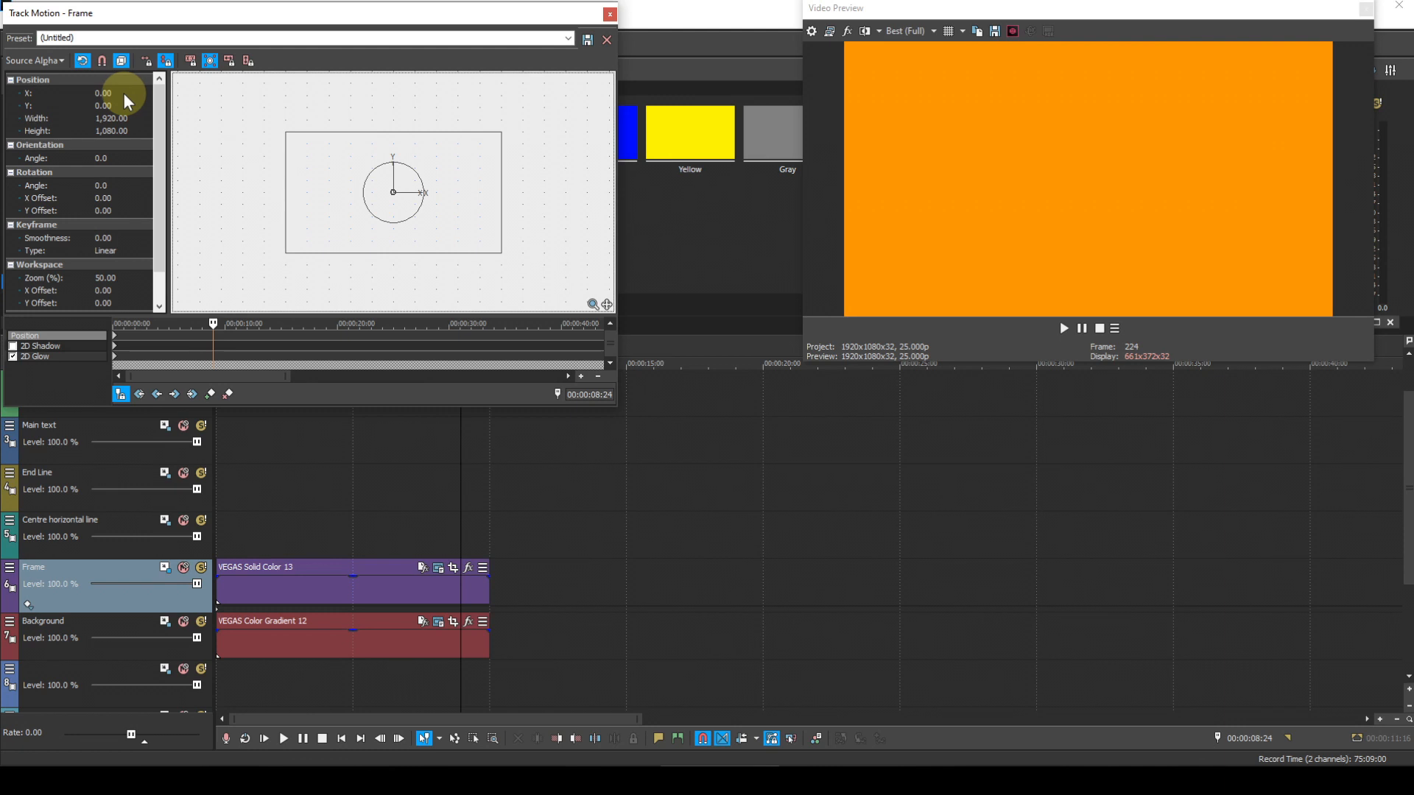
{"action": "left_click", "coordinate": [122, 114]}
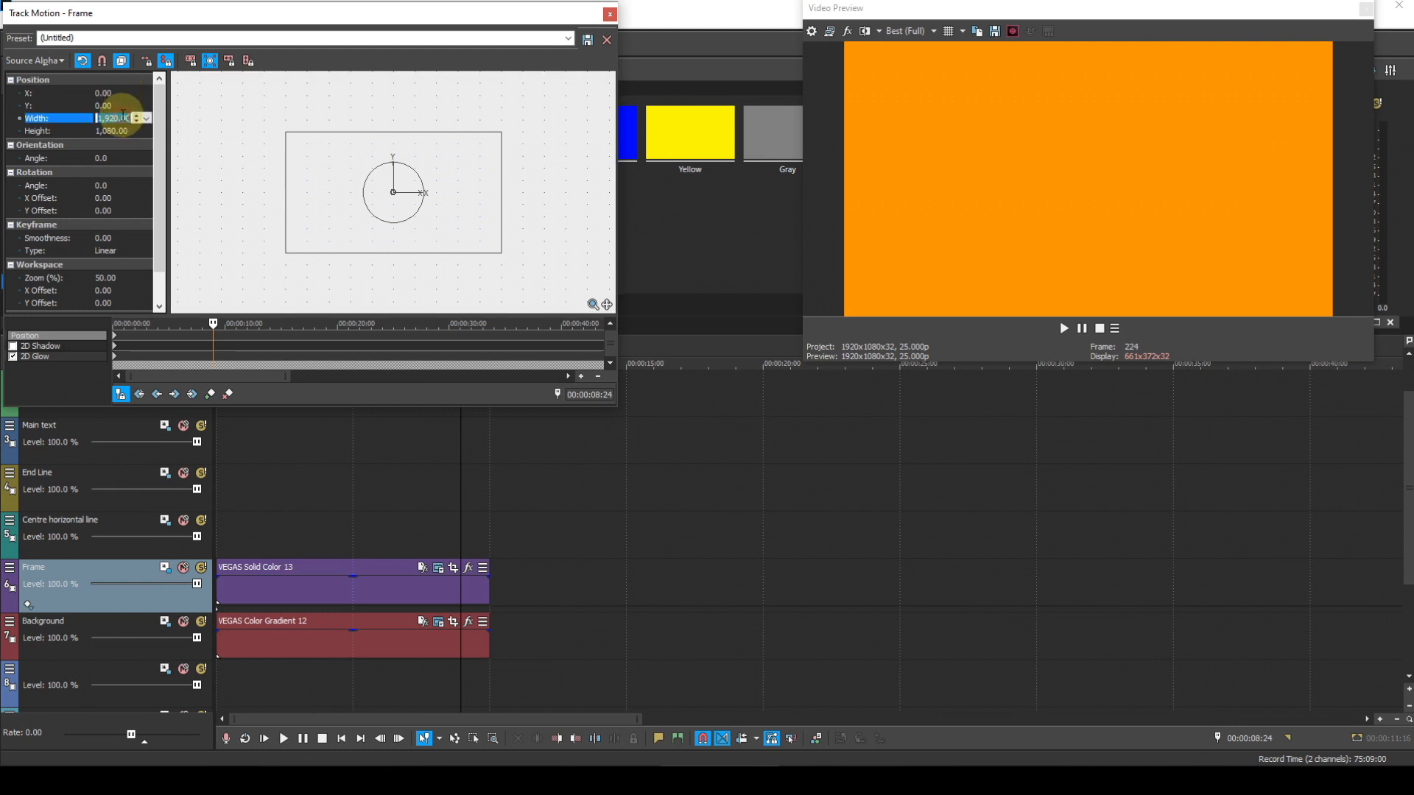
{"action": "type", "text": "1"}
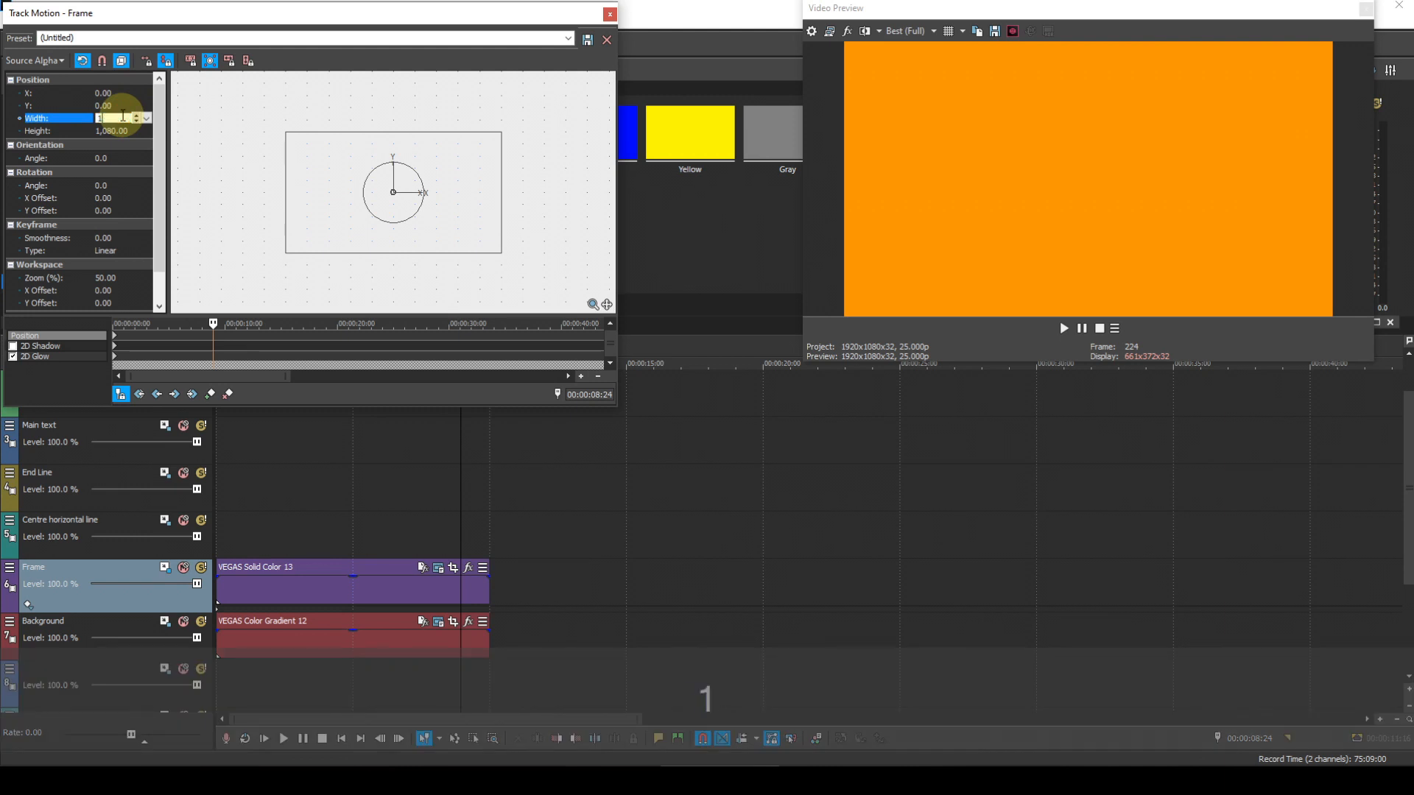
{"action": "type", "text": "734.38"}
{"action": "key", "text": "Return"}
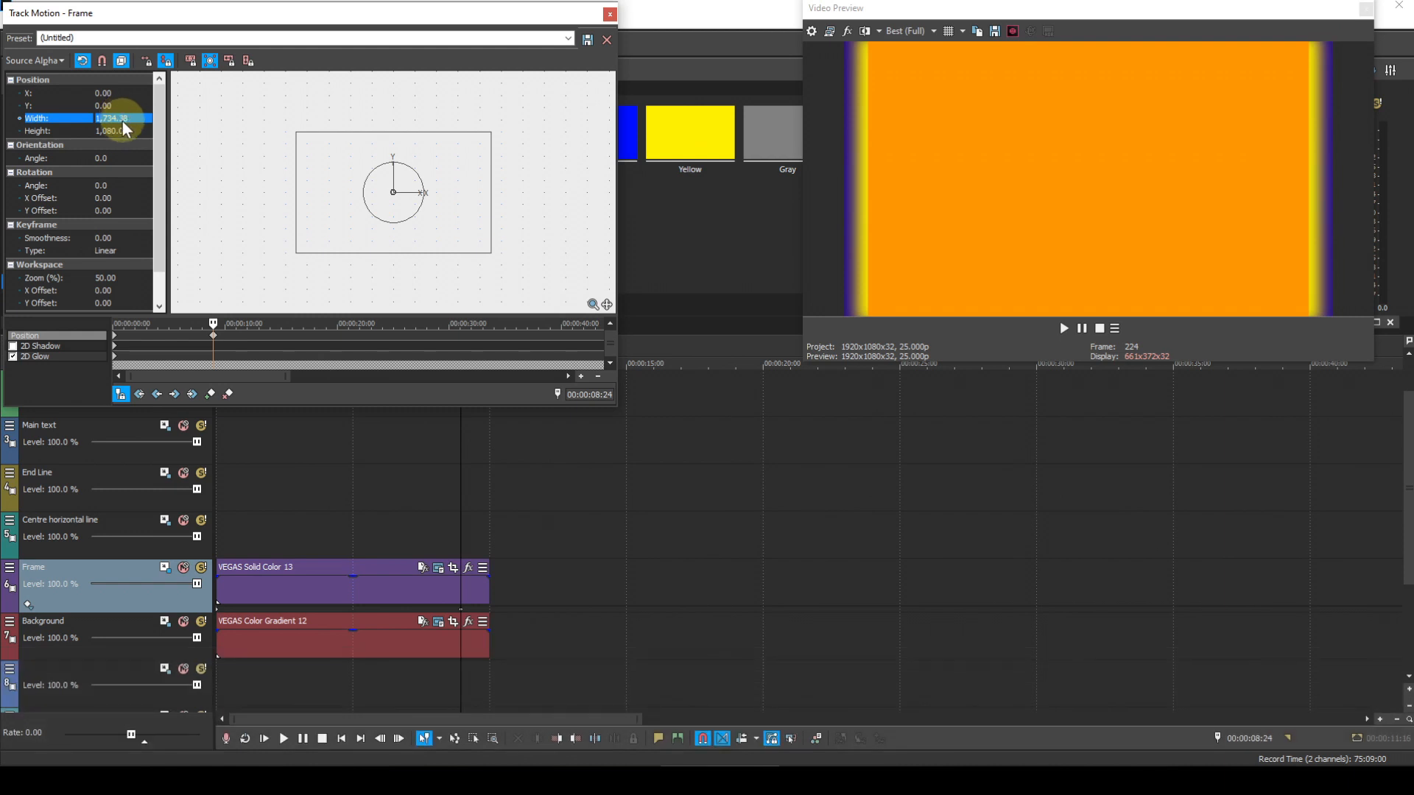
- Set the Frame track's Position height to 877.50 in Track Motion
{"action": "left_click", "coordinate": [124, 131]}
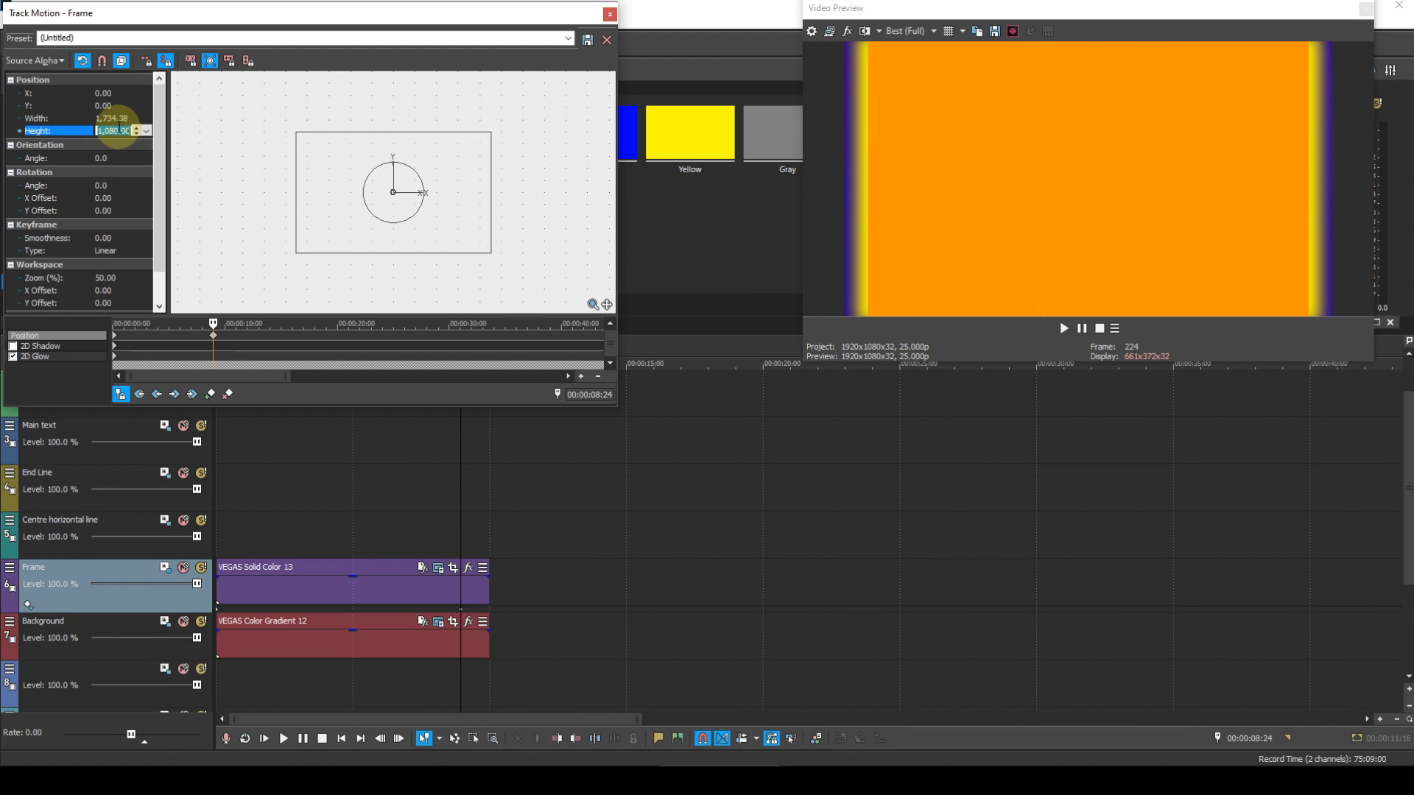
{"action": "type", "text": "877."}
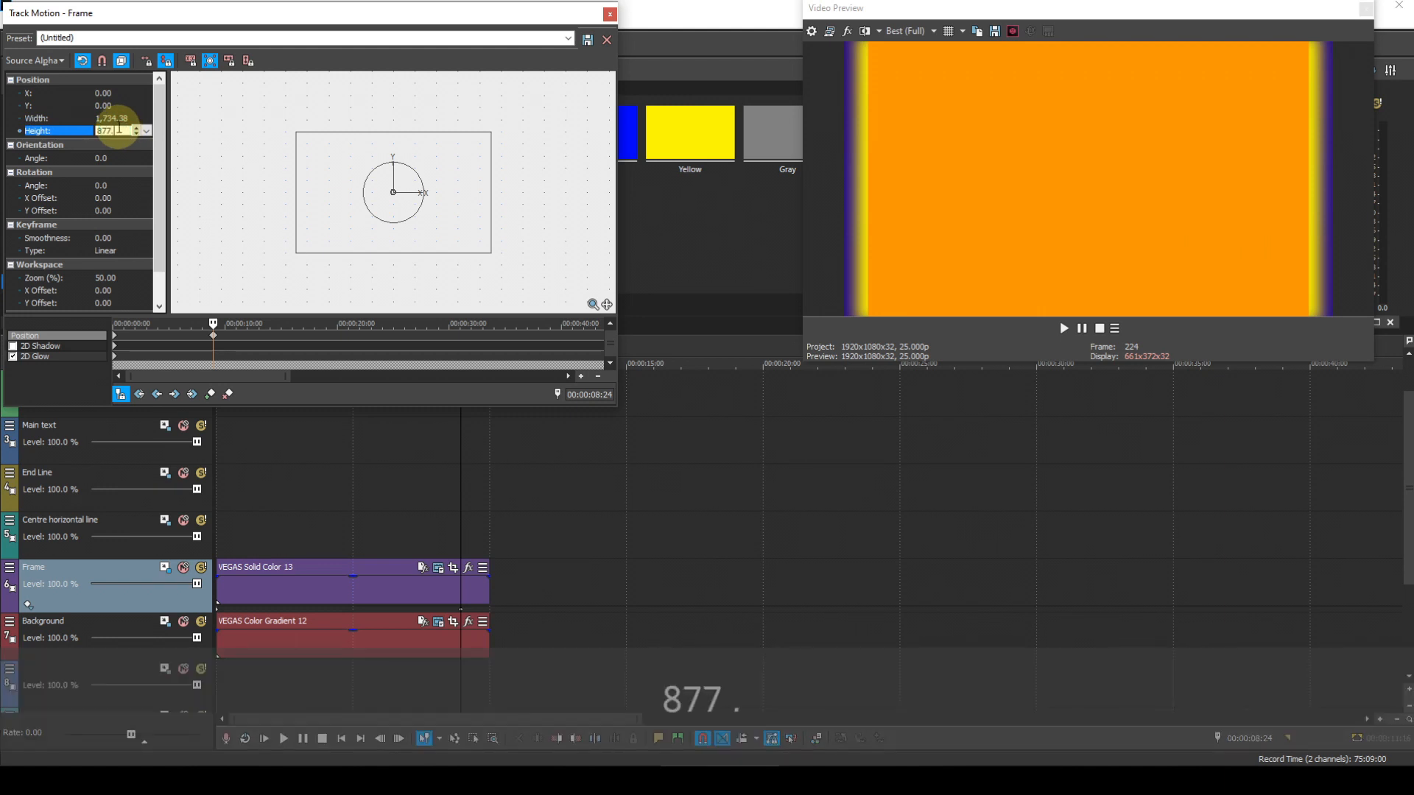
{"action": "type", "text": "5"}
{"action": "key", "text": "Return"}
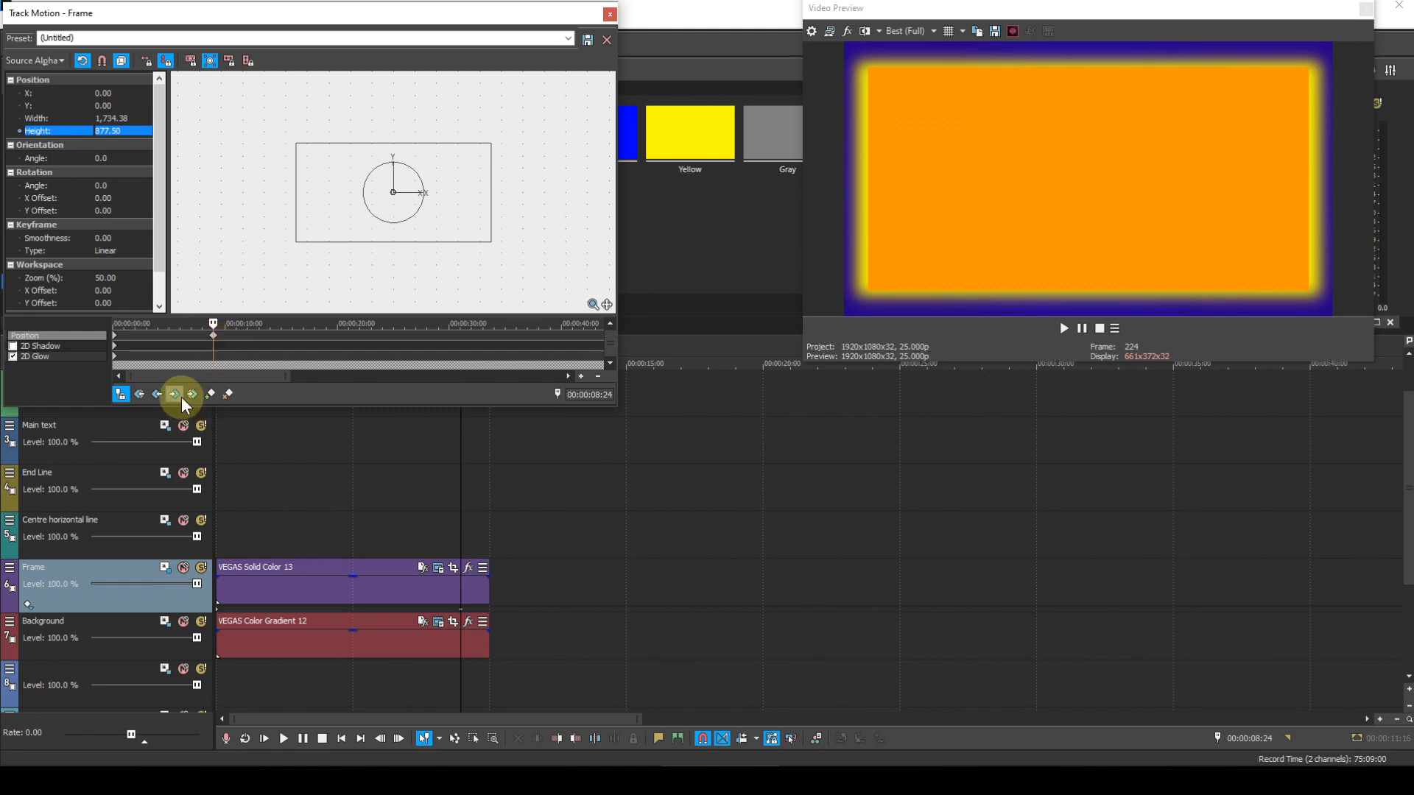
- Copy the Position keyframe at 00:00:08:24 and paste it over the first keyframe at 00:00:00:00
{"action": "left_click", "coordinate": [143, 393]}
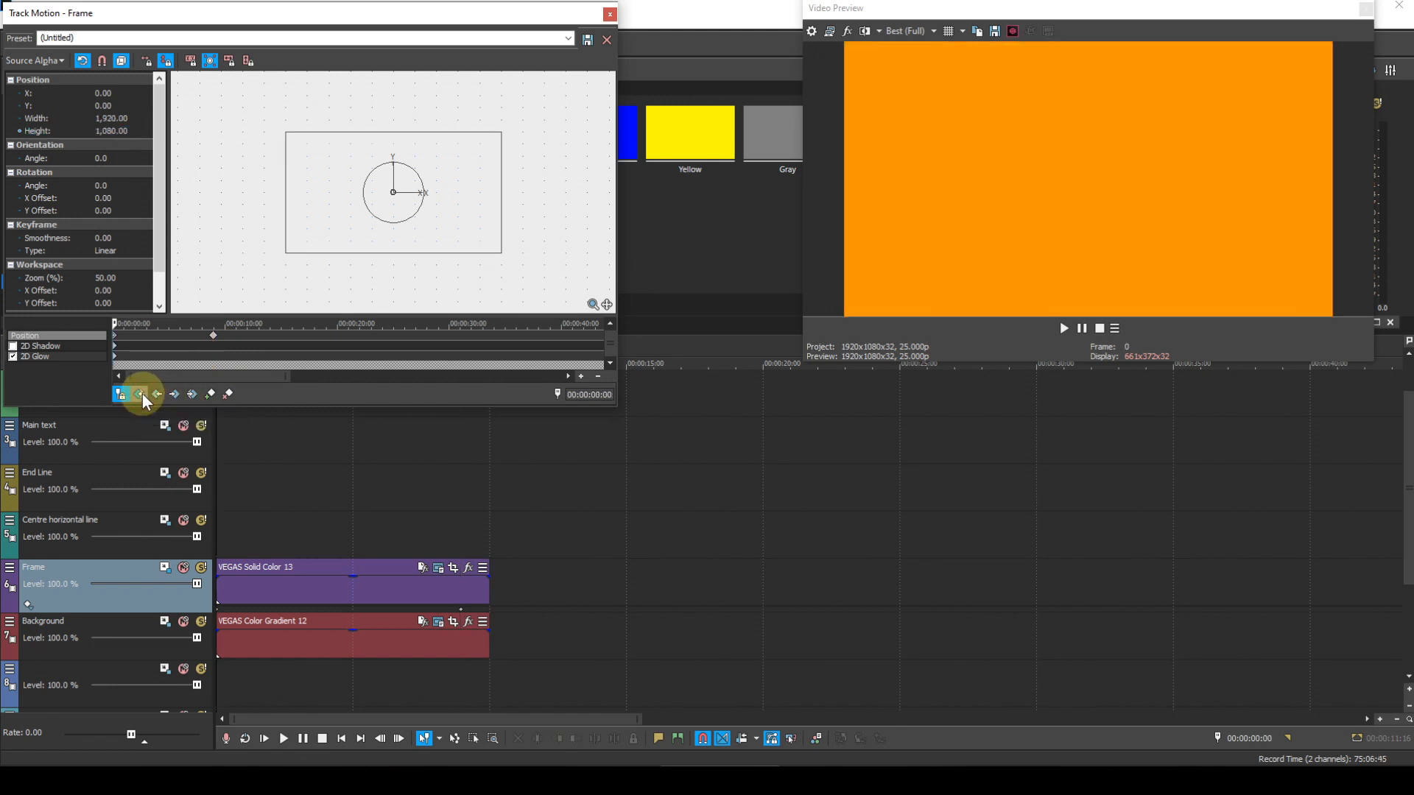
{"action": "right_click", "coordinate": [214, 335]}
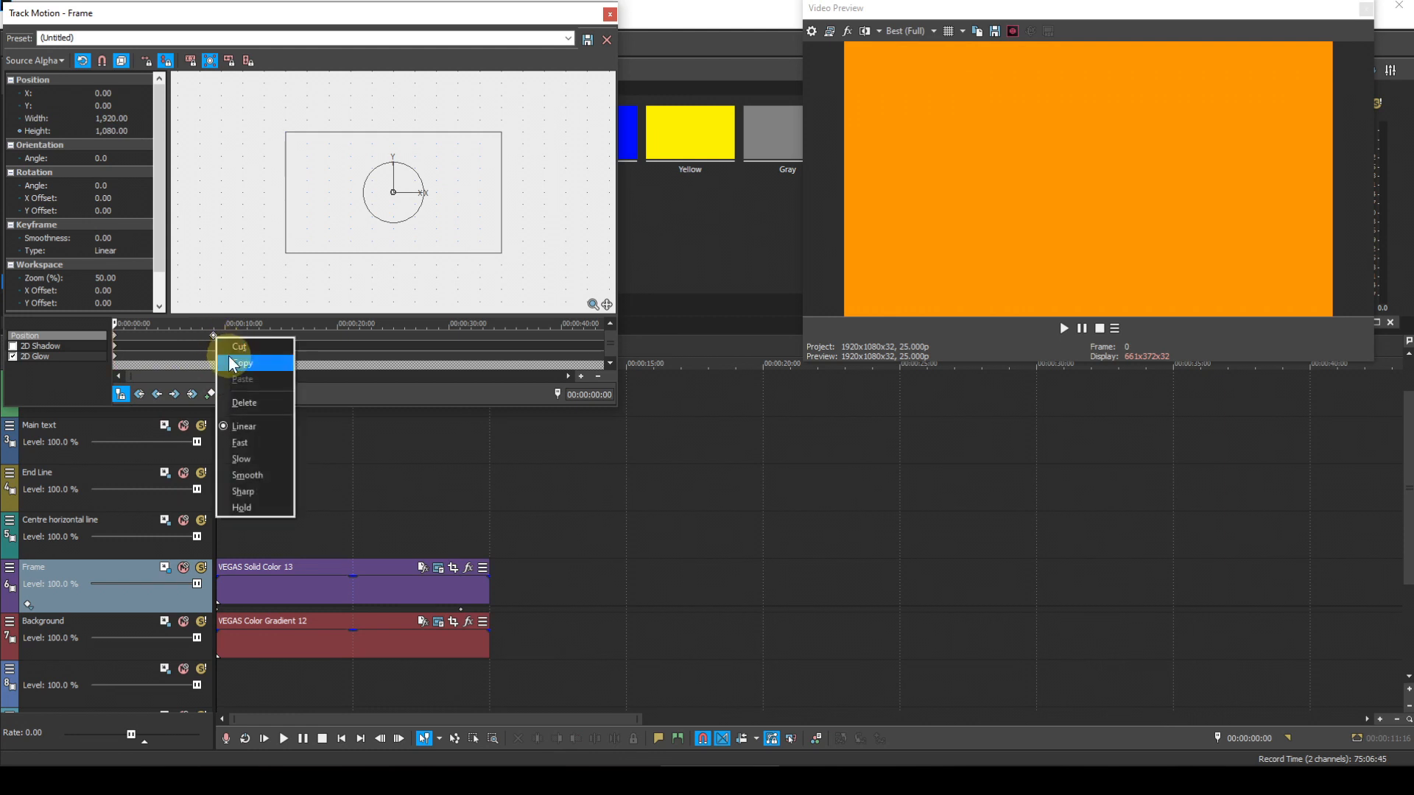
{"action": "left_click", "coordinate": [230, 361]}
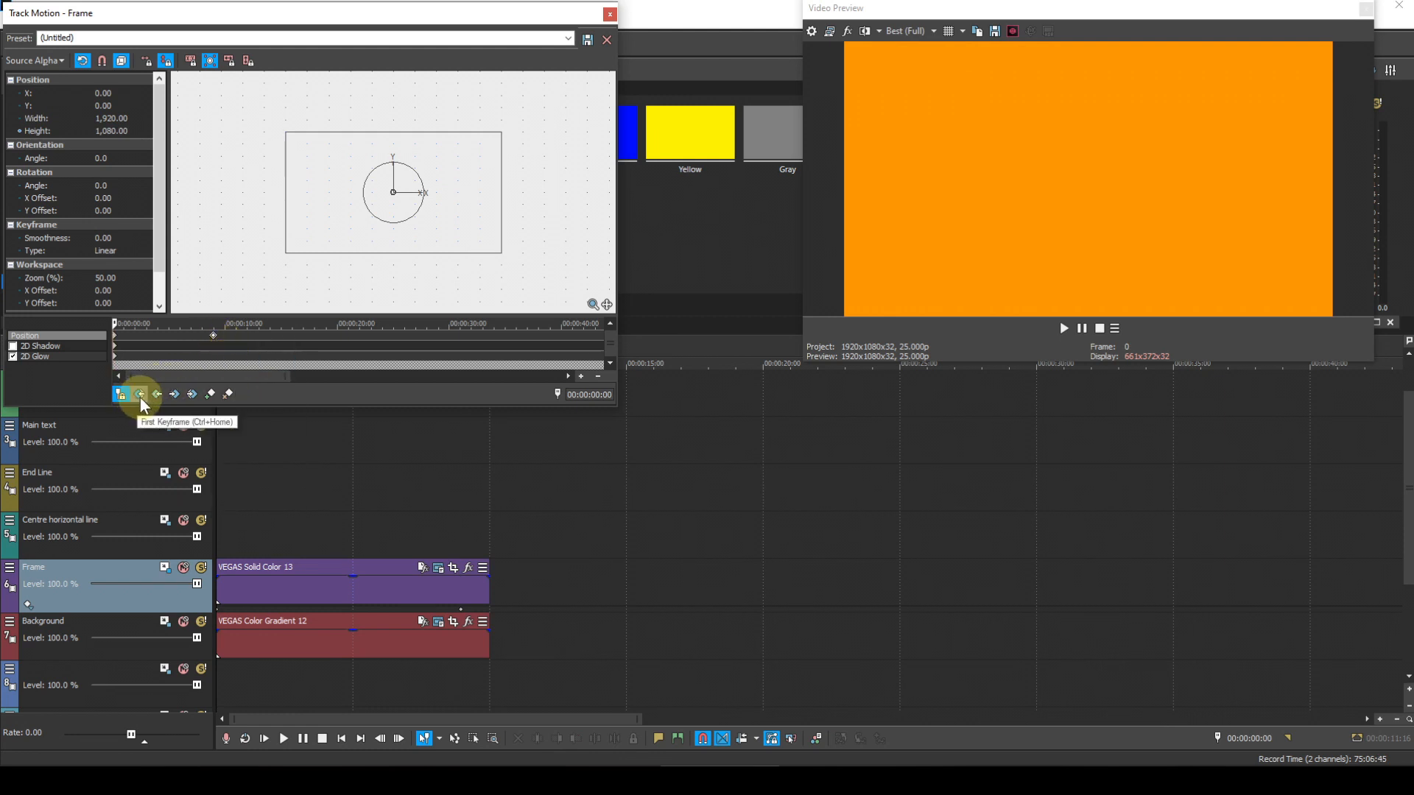
{"action": "right_click", "coordinate": [114, 335]}
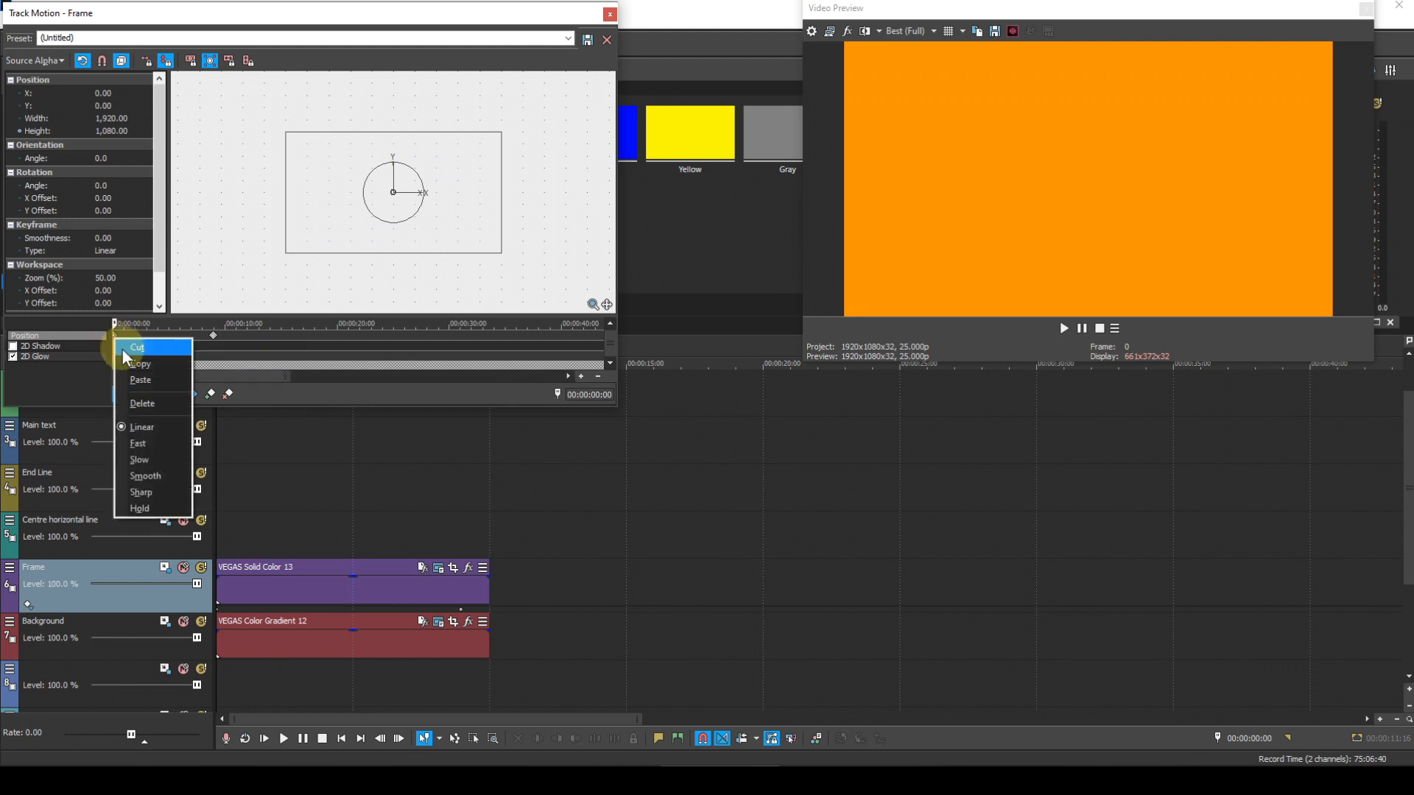
{"action": "left_click", "coordinate": [143, 380]}
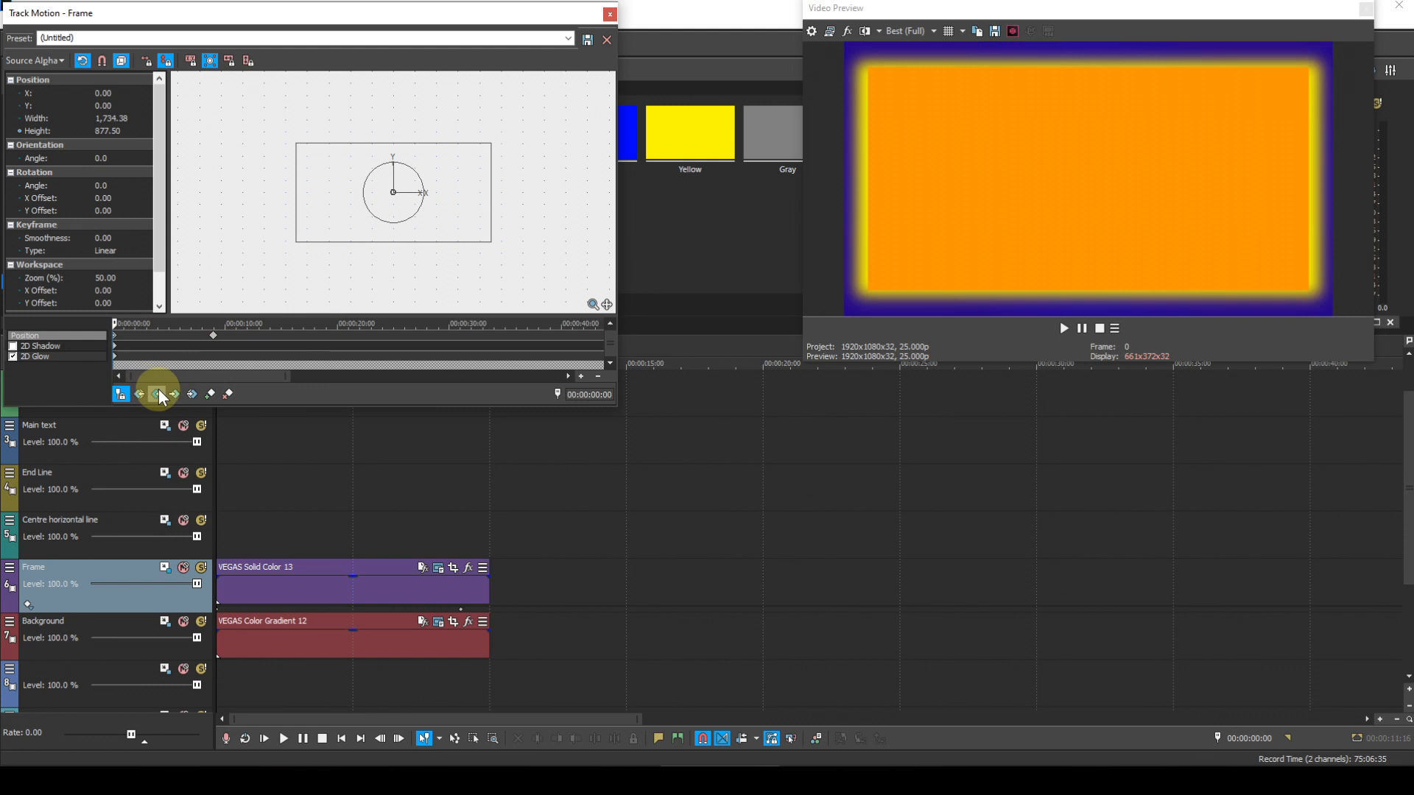
- Delete the last Position keyframe at 00:00:08:24 and return to the first keyframe
{"action": "left_click", "coordinate": [190, 394]}
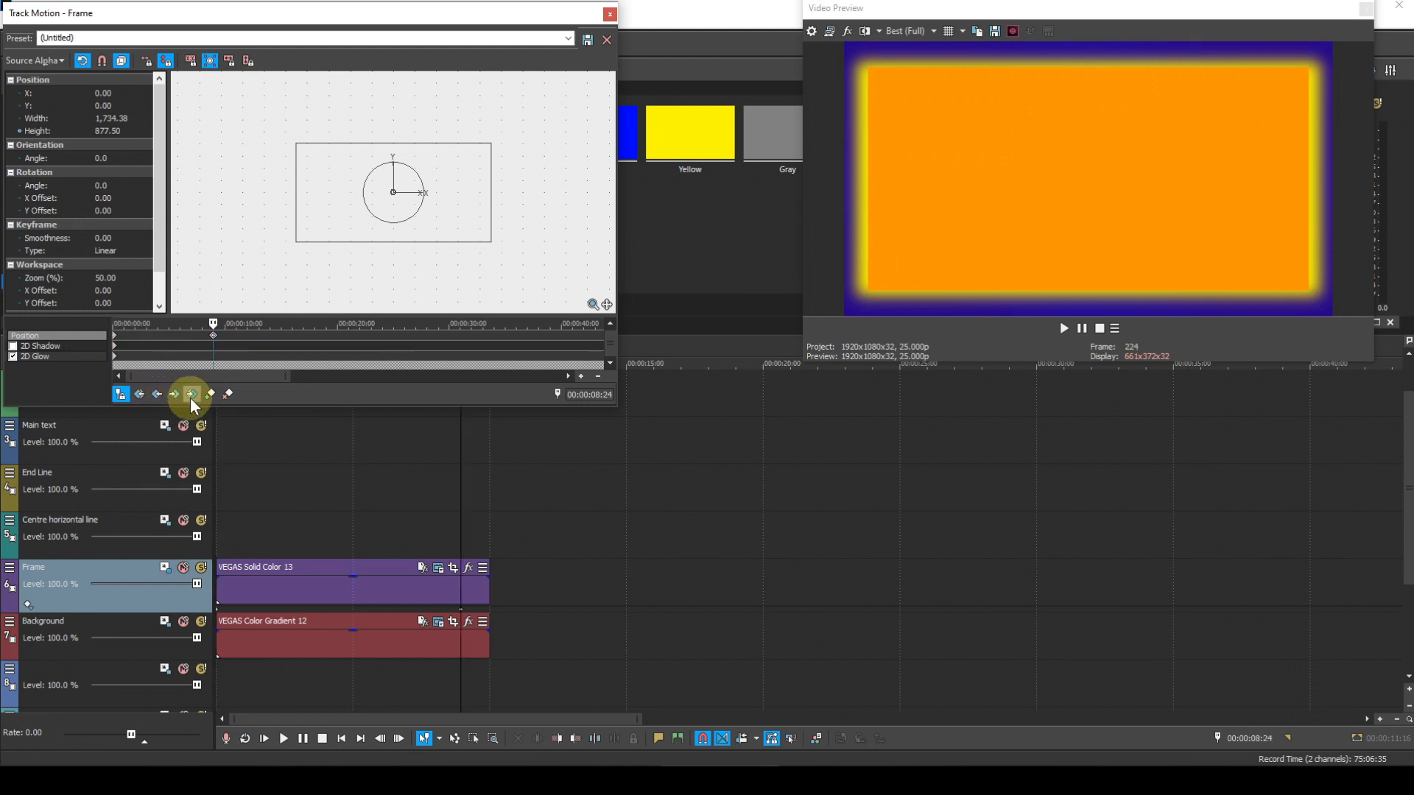
{"action": "left_click", "coordinate": [233, 394]}
{"action": "left_click", "coordinate": [144, 396]}
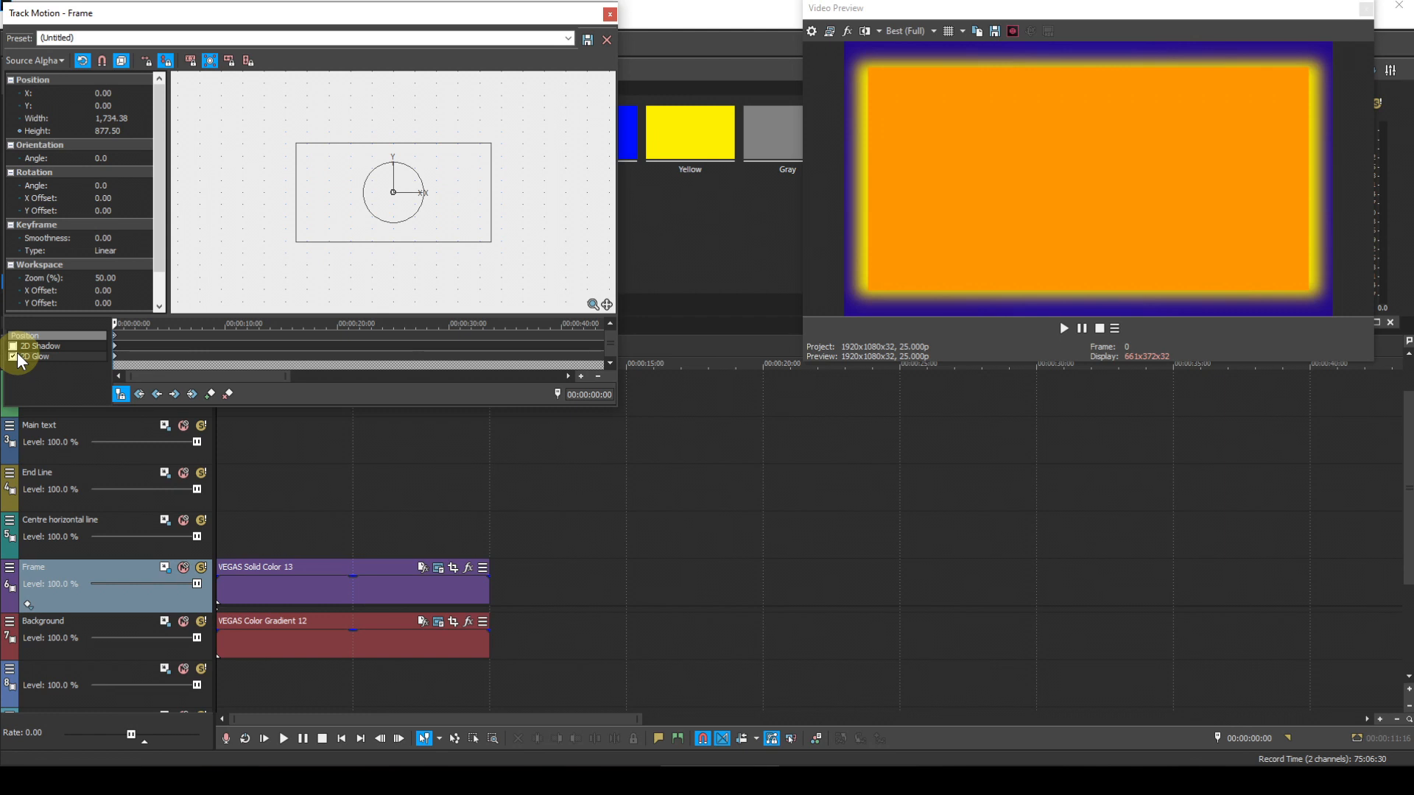
- Set the blur of the Frame track's 2D Glow to 0.90 %
{"action": "left_click", "coordinate": [117, 92]}
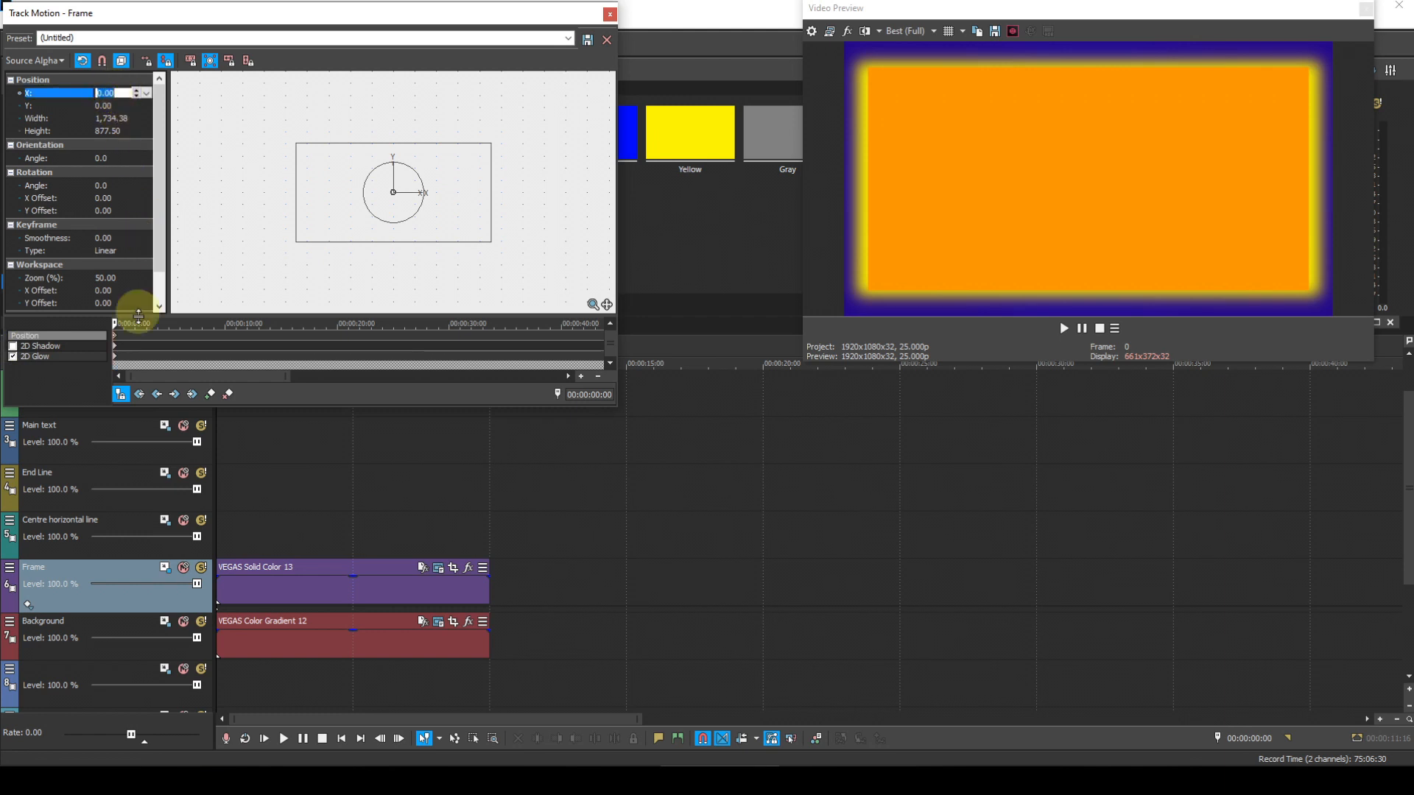
{"action": "left_click", "coordinate": [68, 356]}
{"action": "left_click", "coordinate": [109, 93]}
{"action": "type", "text": ".9"}
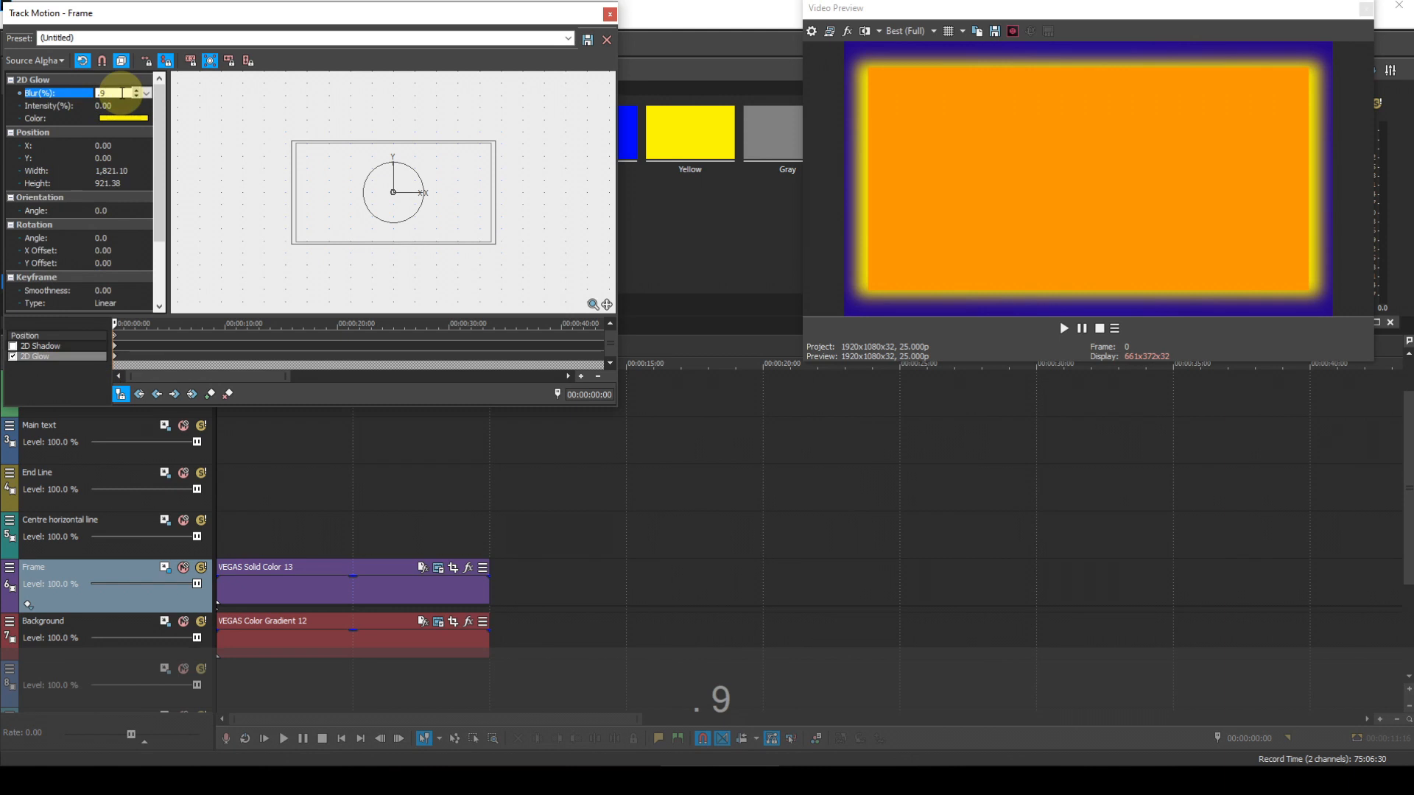
{"action": "key", "text": "Return"}
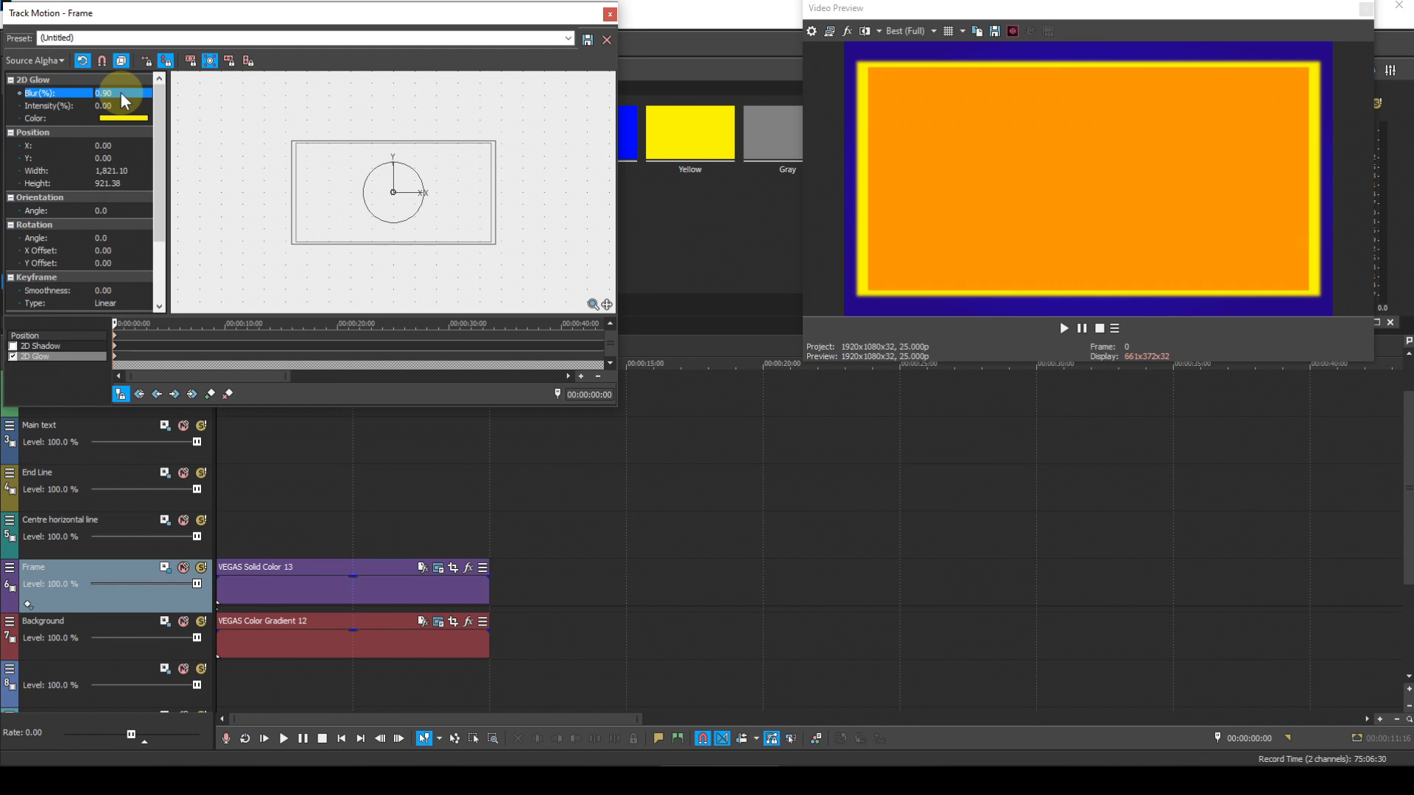
- Set the 2D Glow's width to 1,745.10 and its height to 887.50
{"action": "left_click", "coordinate": [131, 171]}
{"action": "type", "text": "1745.1"}
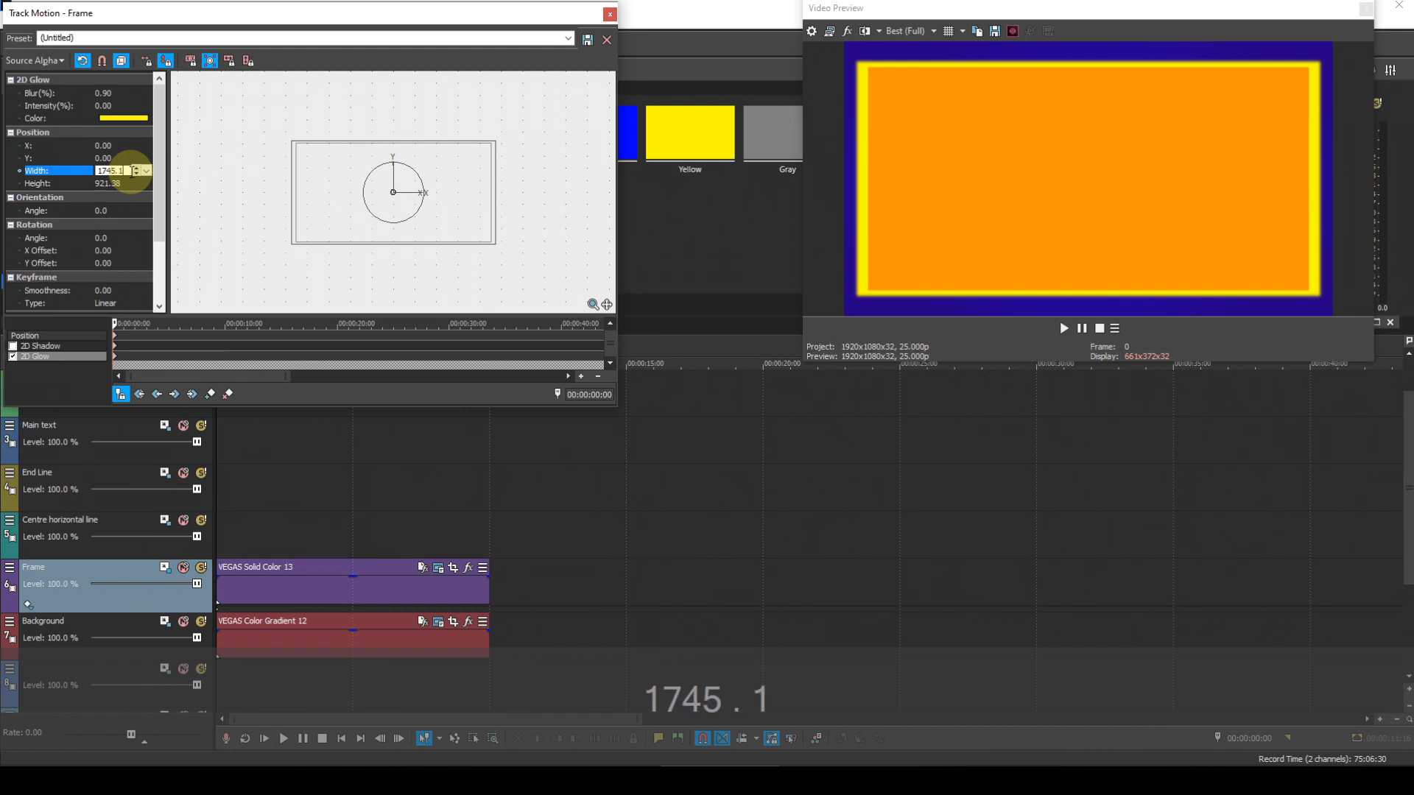
{"action": "key", "text": "Return"}
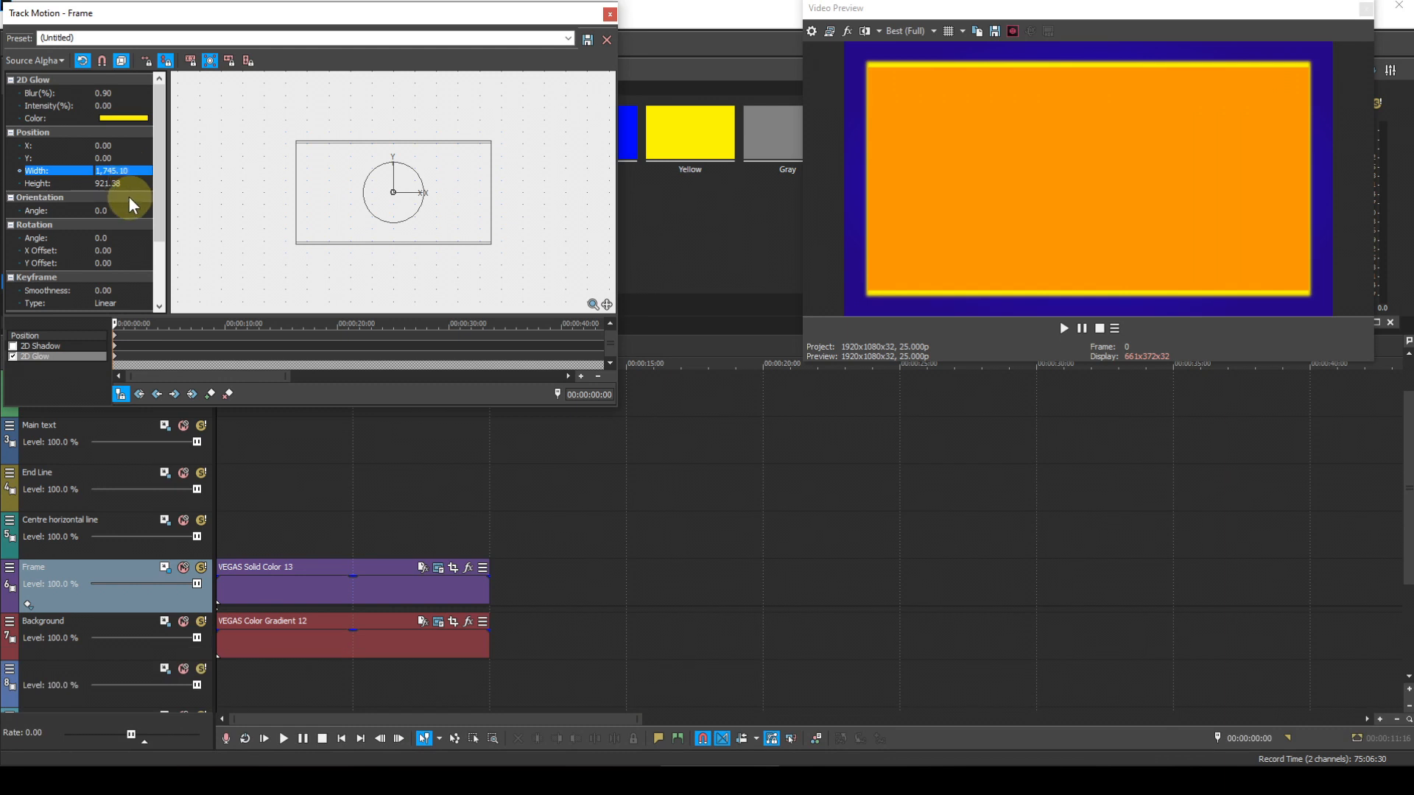
{"action": "left_click", "coordinate": [121, 184]}
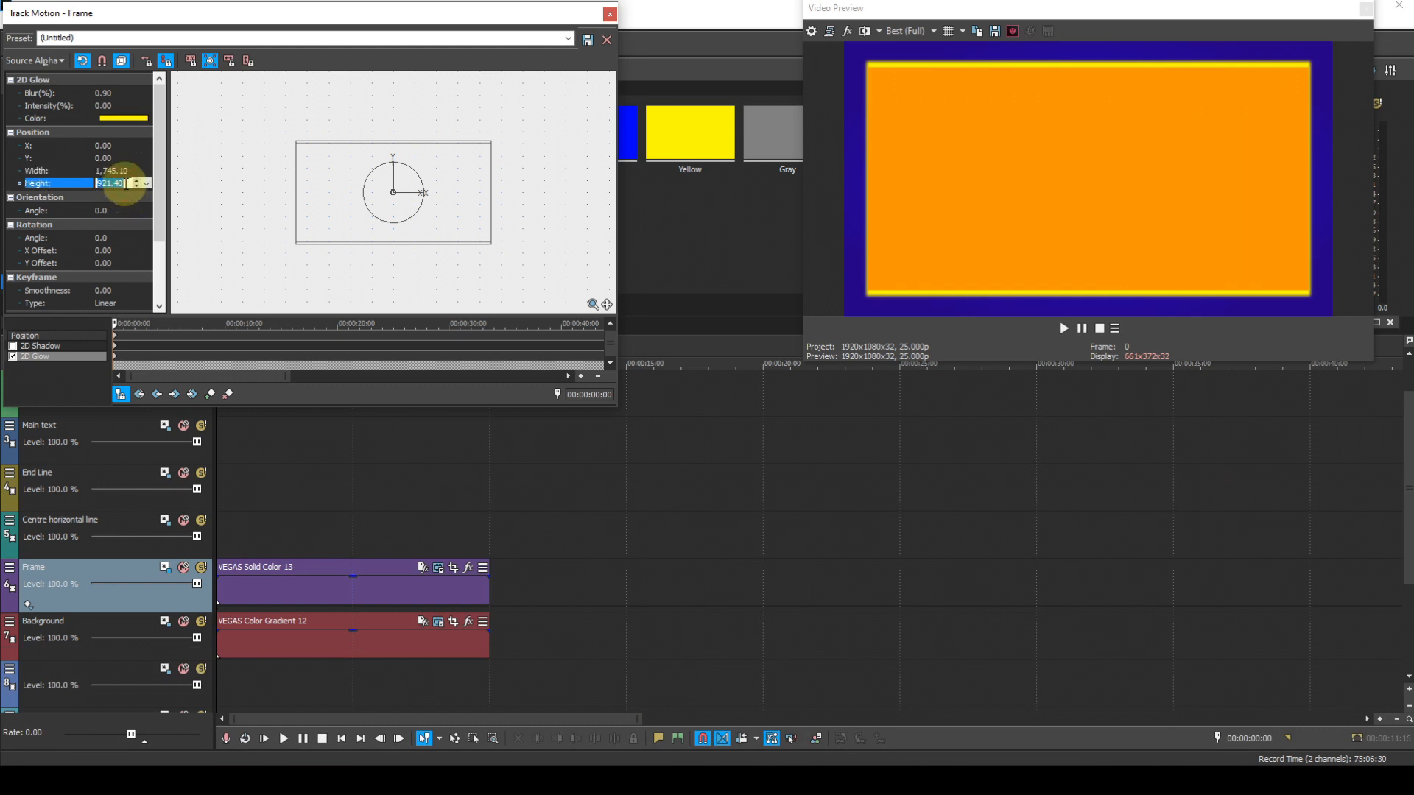
{"action": "type", "text": "887."}
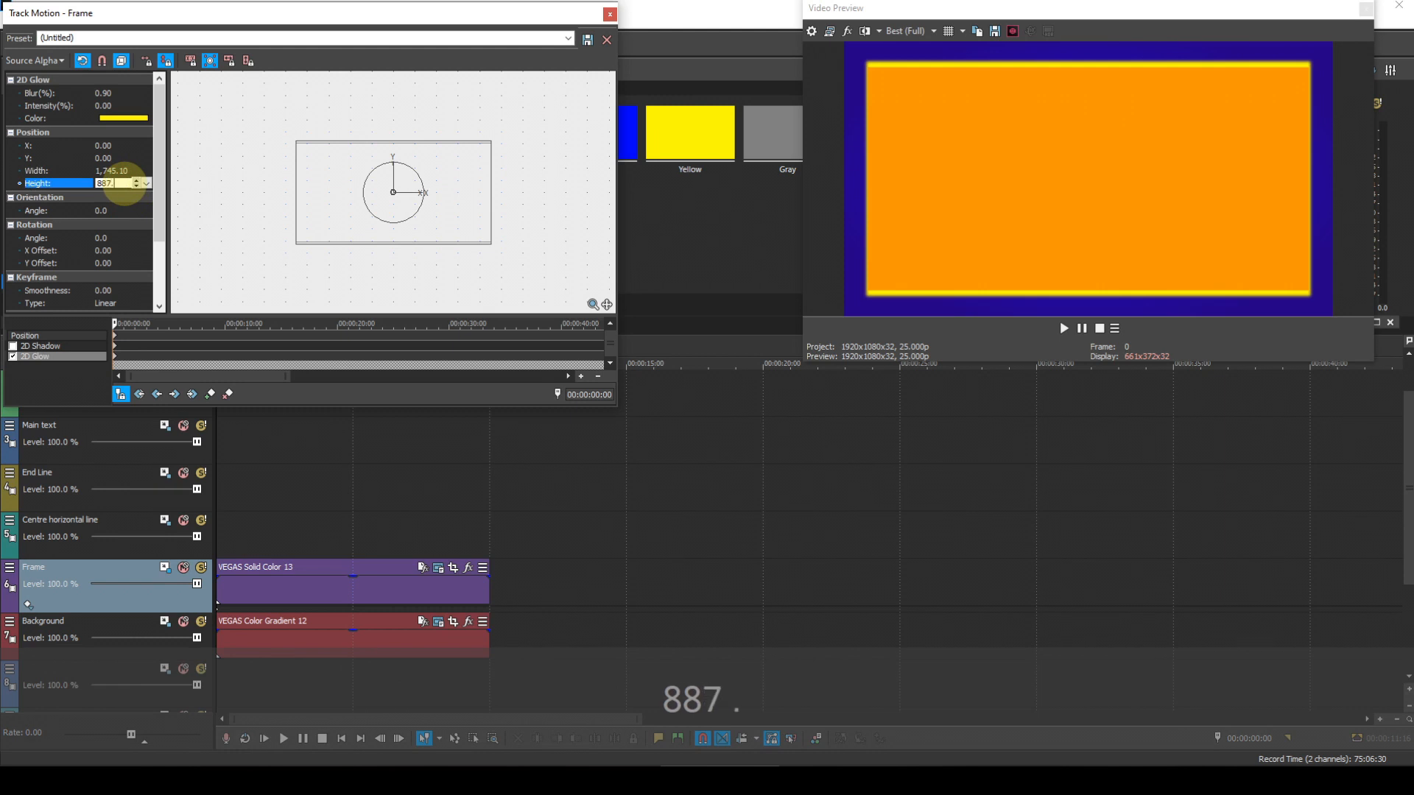
{"action": "type", "text": "5"}
{"action": "key", "text": "Return"}
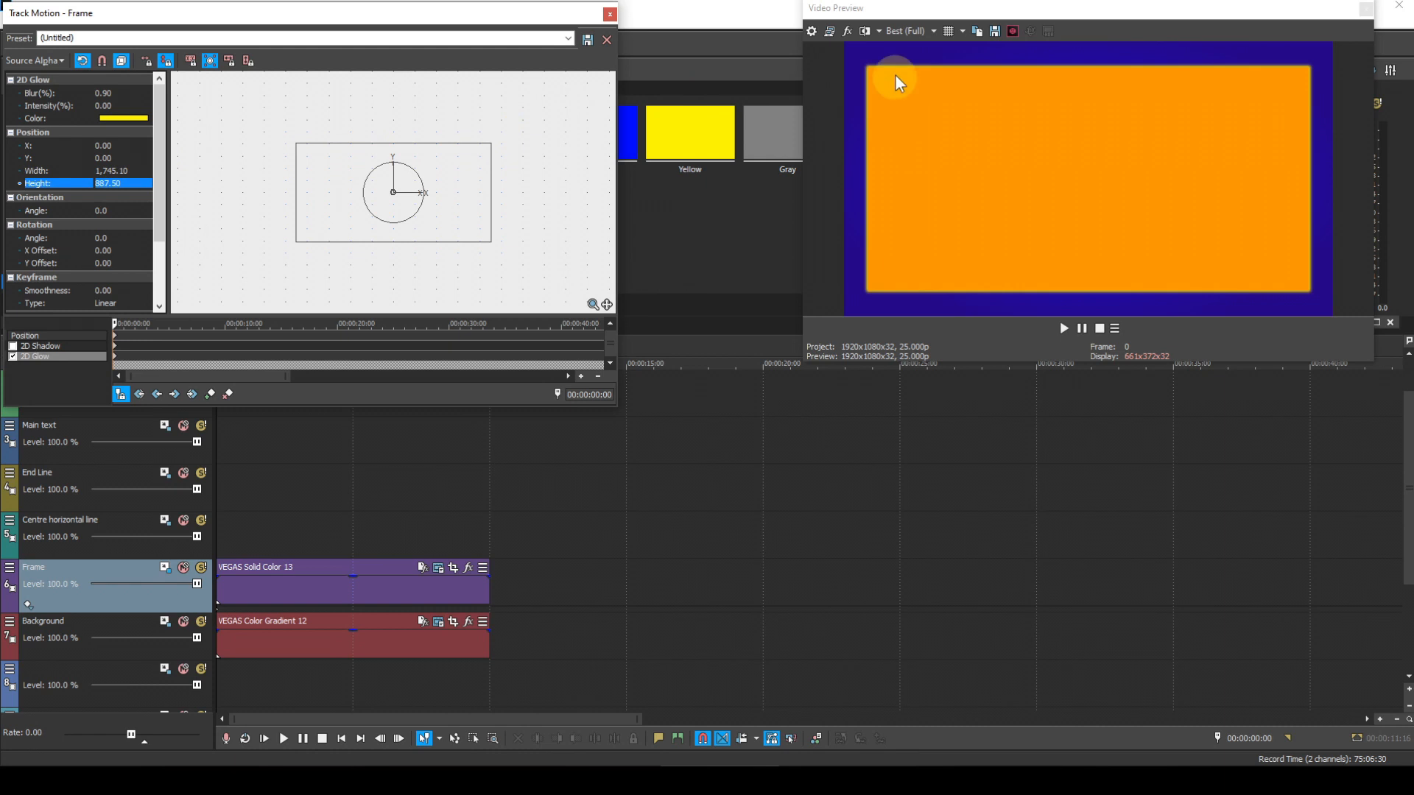
- Inspect the glowing frame full screen, compare the Position and 2D Glow settings, and close Track Motion
{"action": "left_click", "coordinate": [829, 31]}
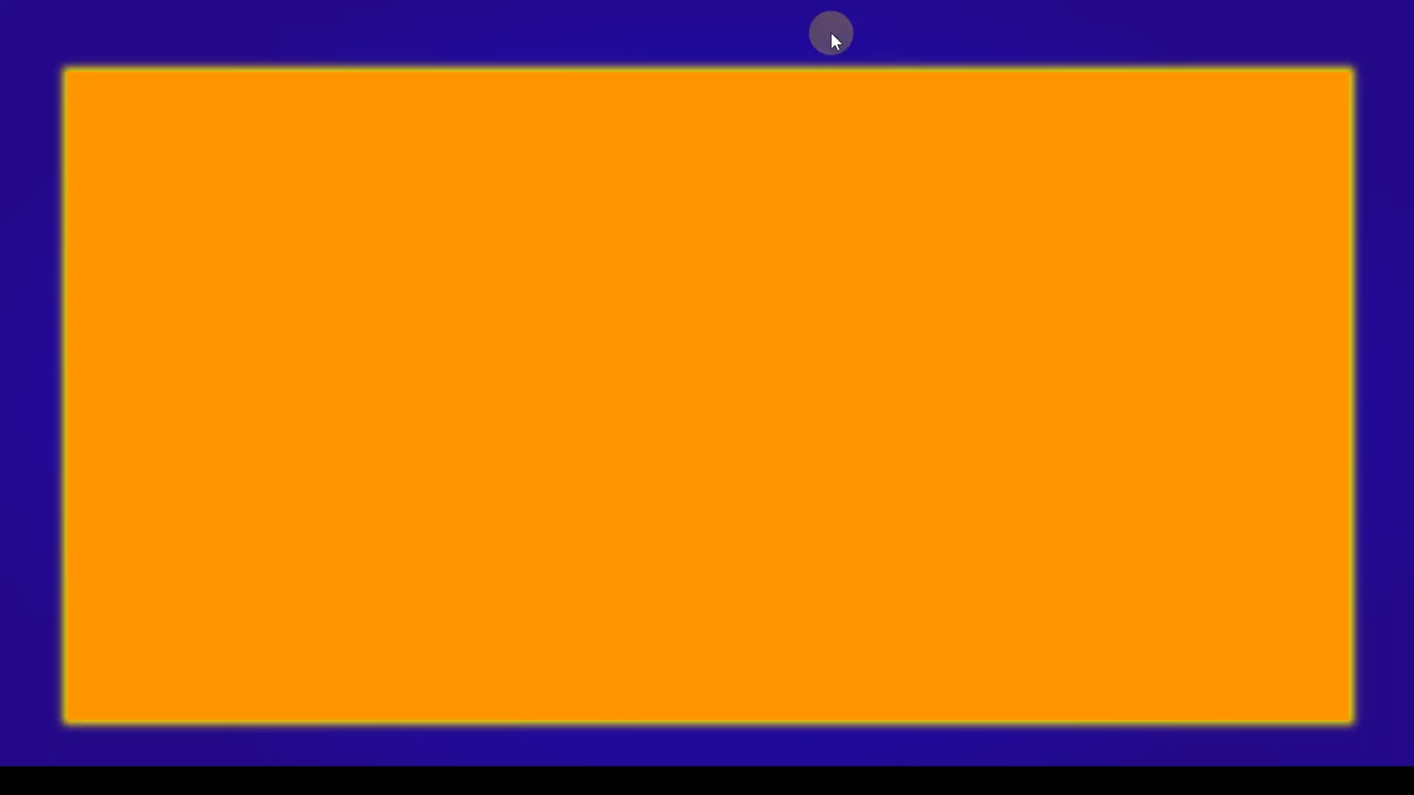
{"action": "left_click", "coordinate": [776, 218]}
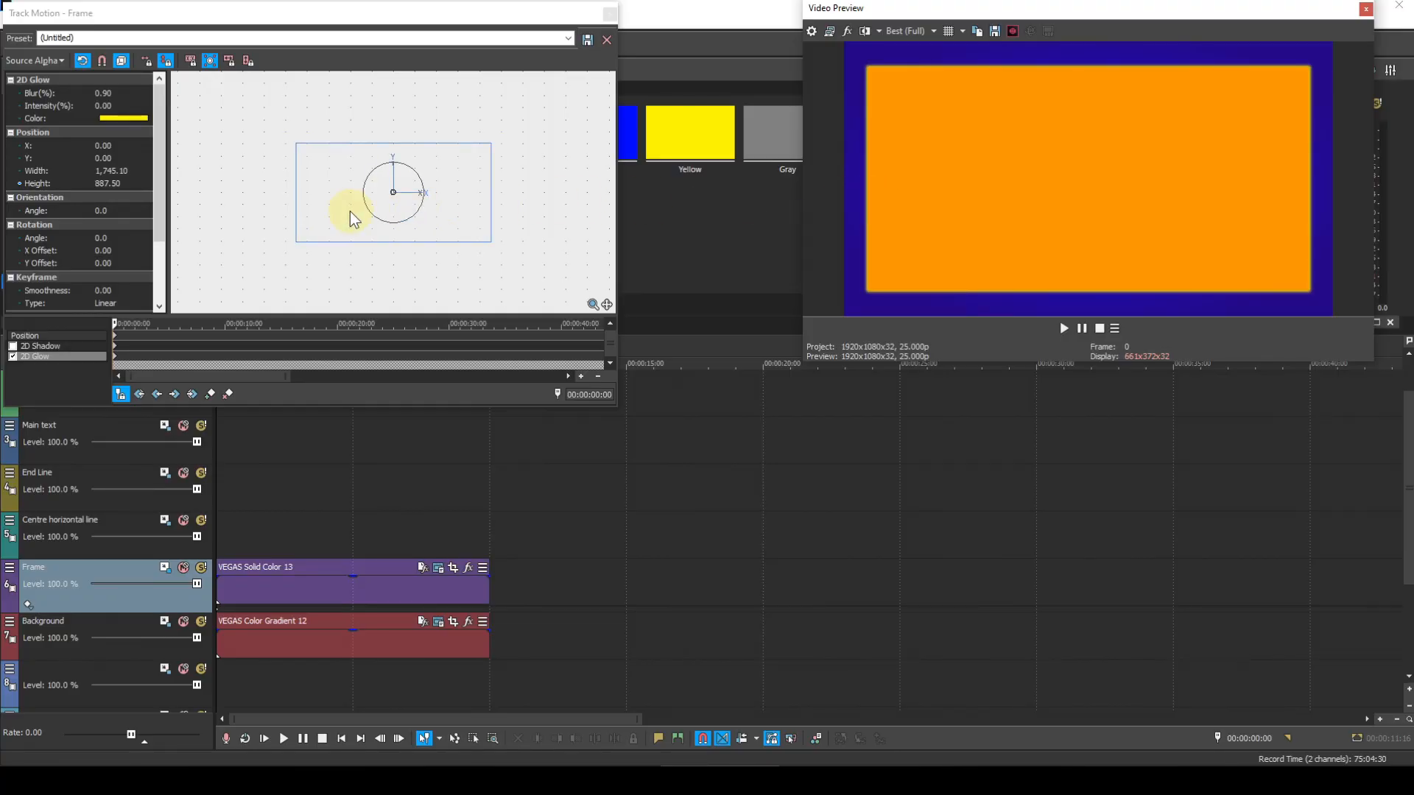
{"action": "left_click", "coordinate": [74, 338]}
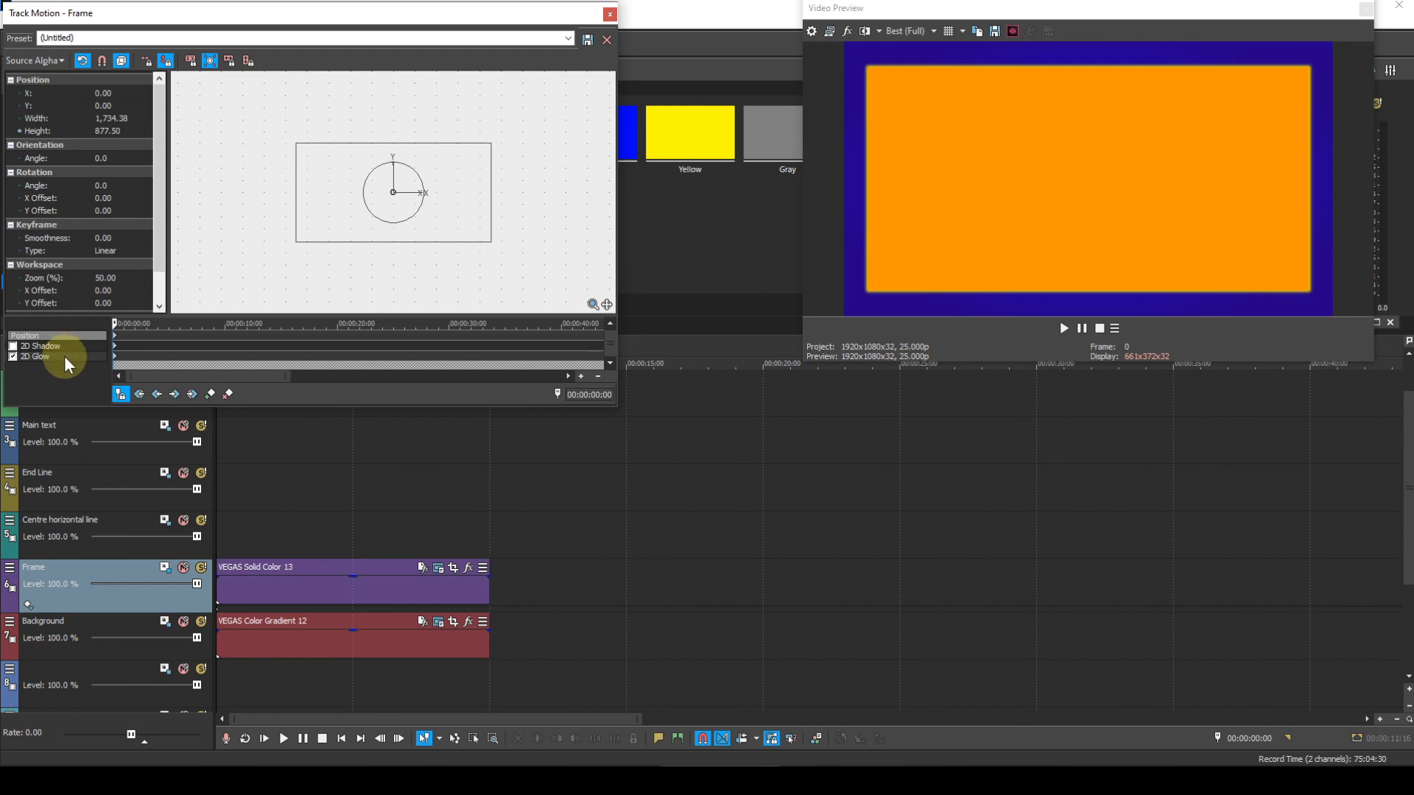
{"action": "left_click", "coordinate": [64, 356]}
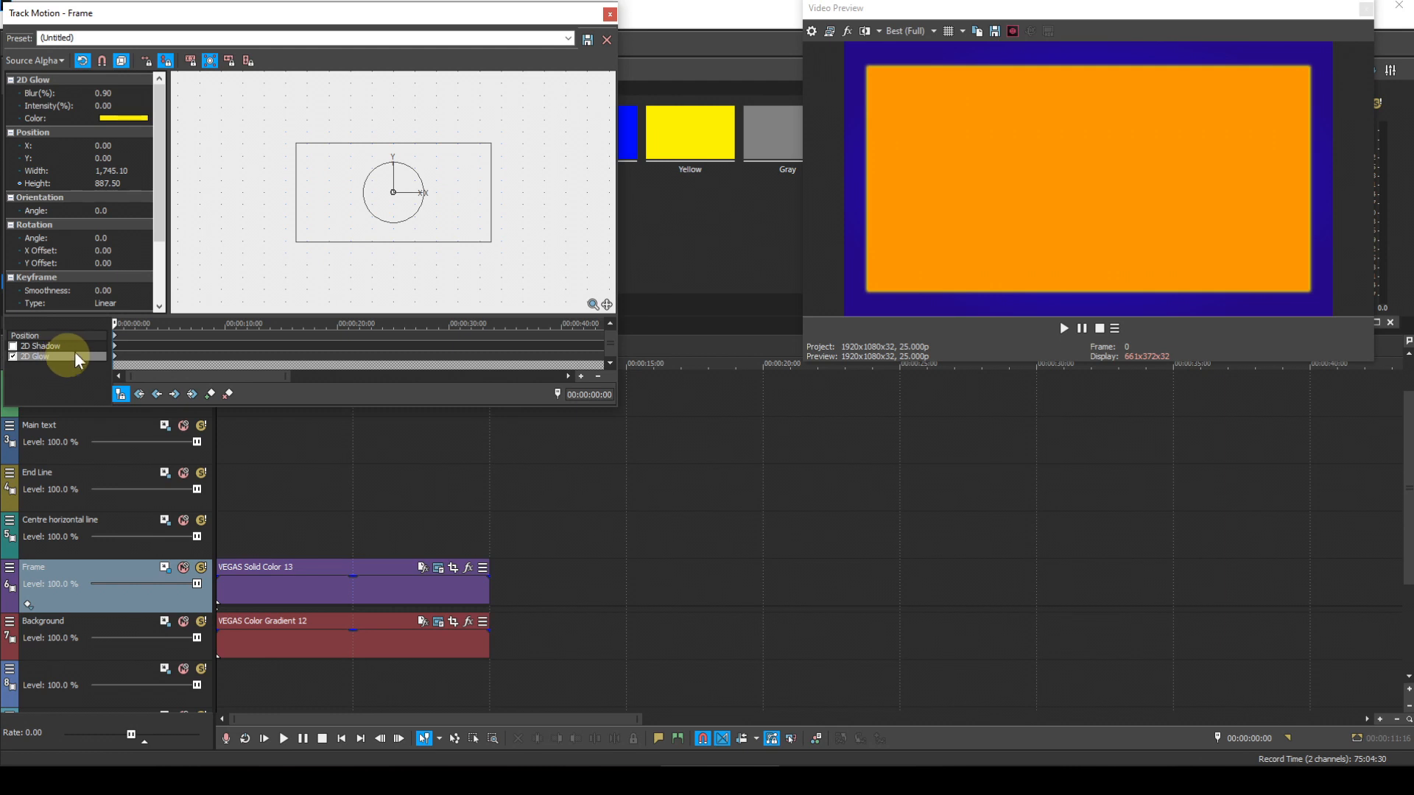
{"action": "left_click", "coordinate": [611, 14]}
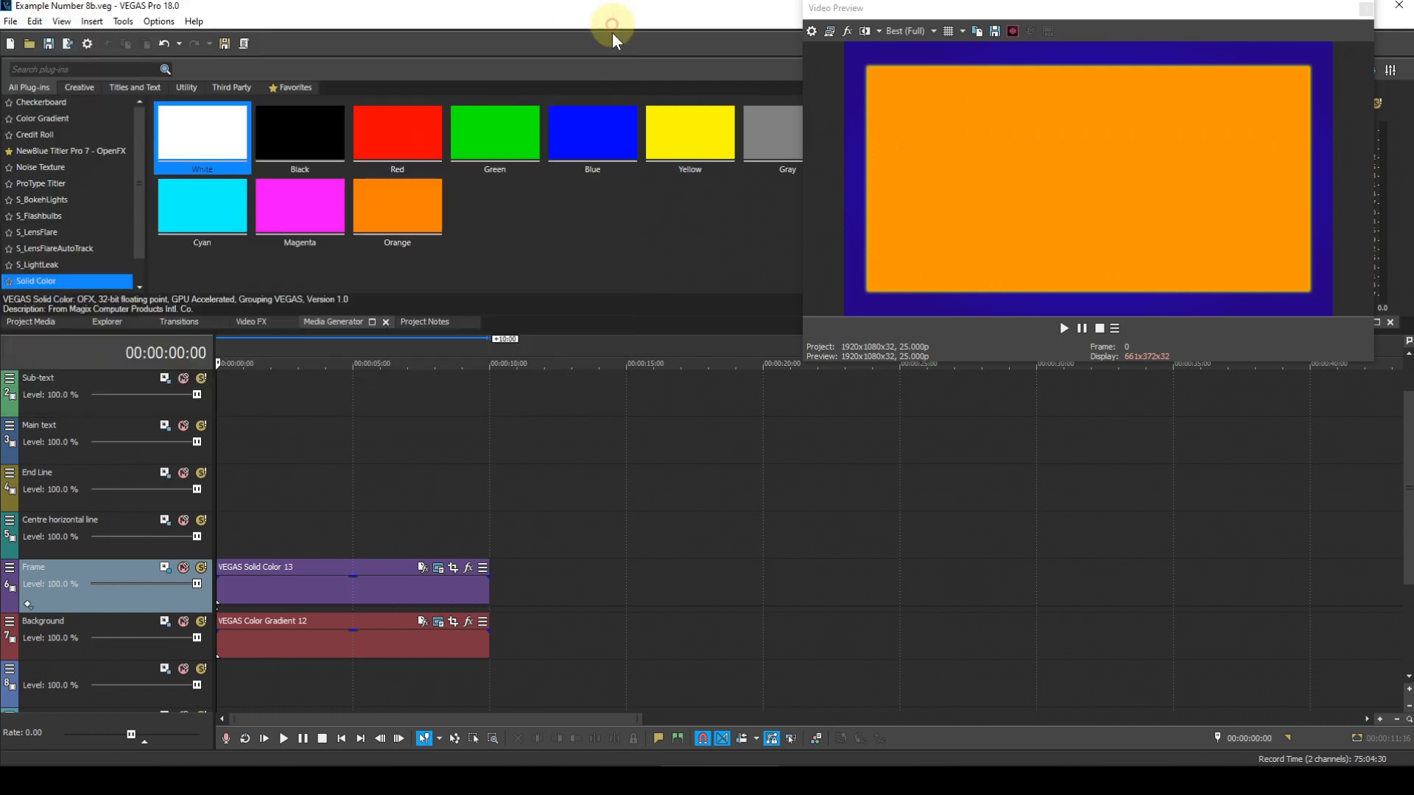
- Add the VEGAS Bézier Masking effect to the solid color event on the Frame track
{"action": "left_click", "coordinate": [468, 569]}
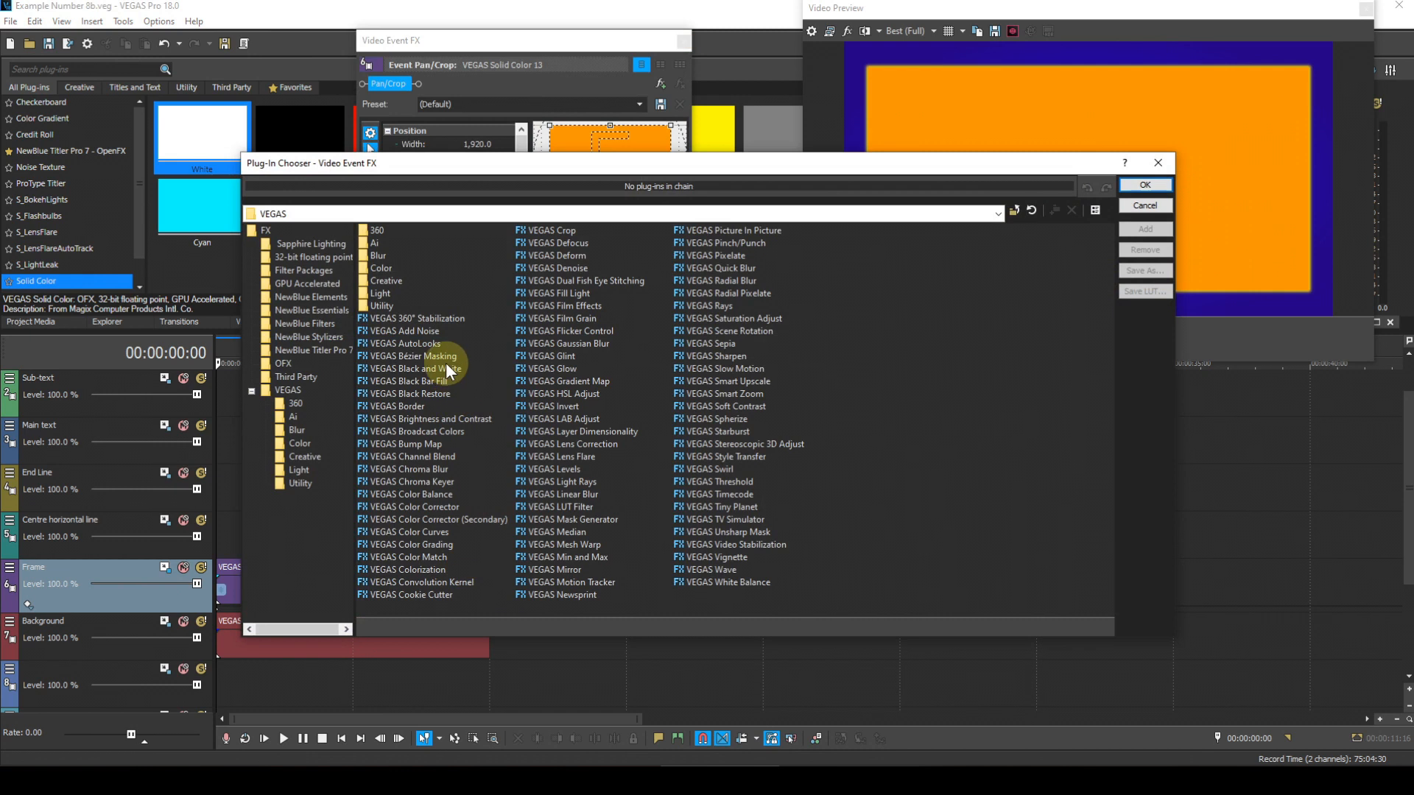
{"action": "left_click", "coordinate": [445, 358]}
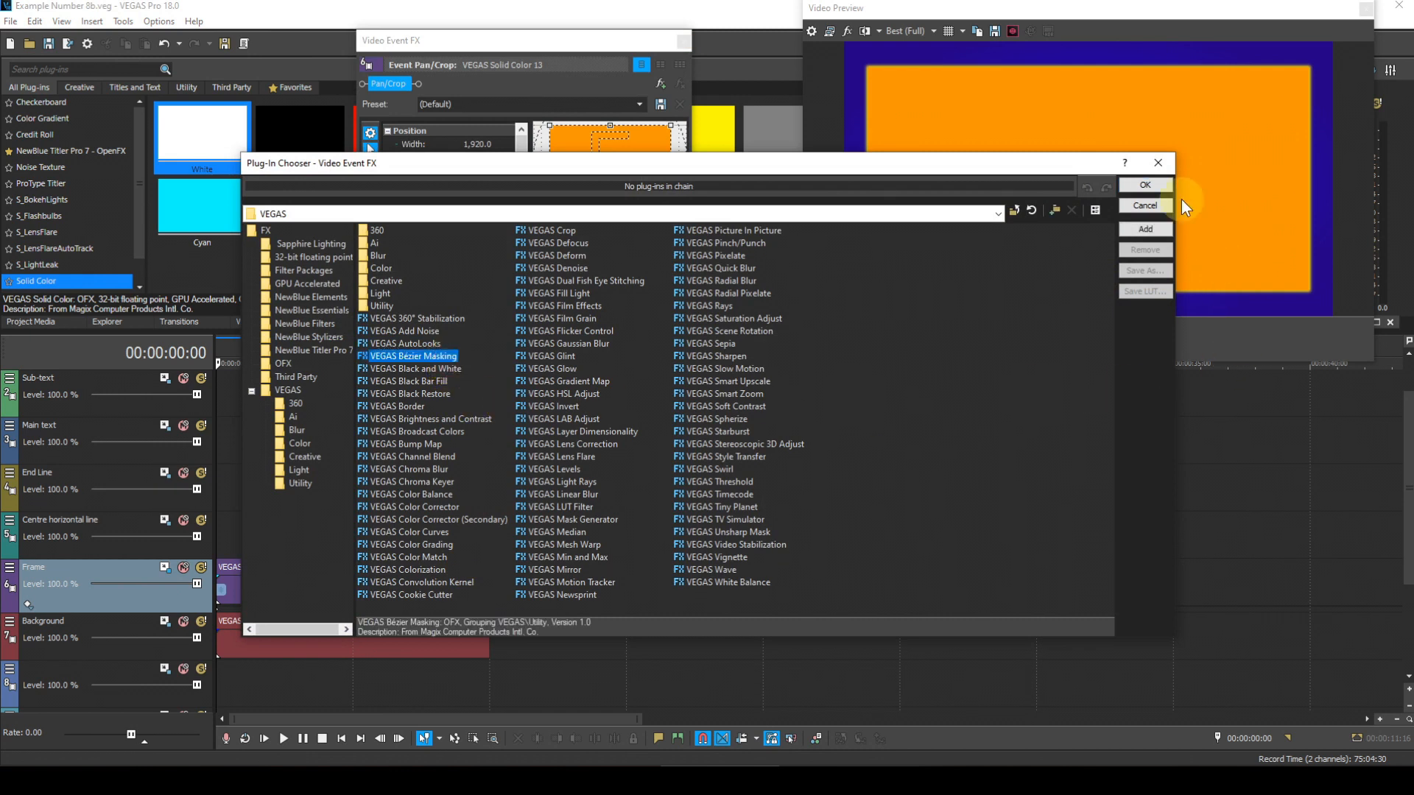
{"action": "left_click", "coordinate": [1145, 186]}
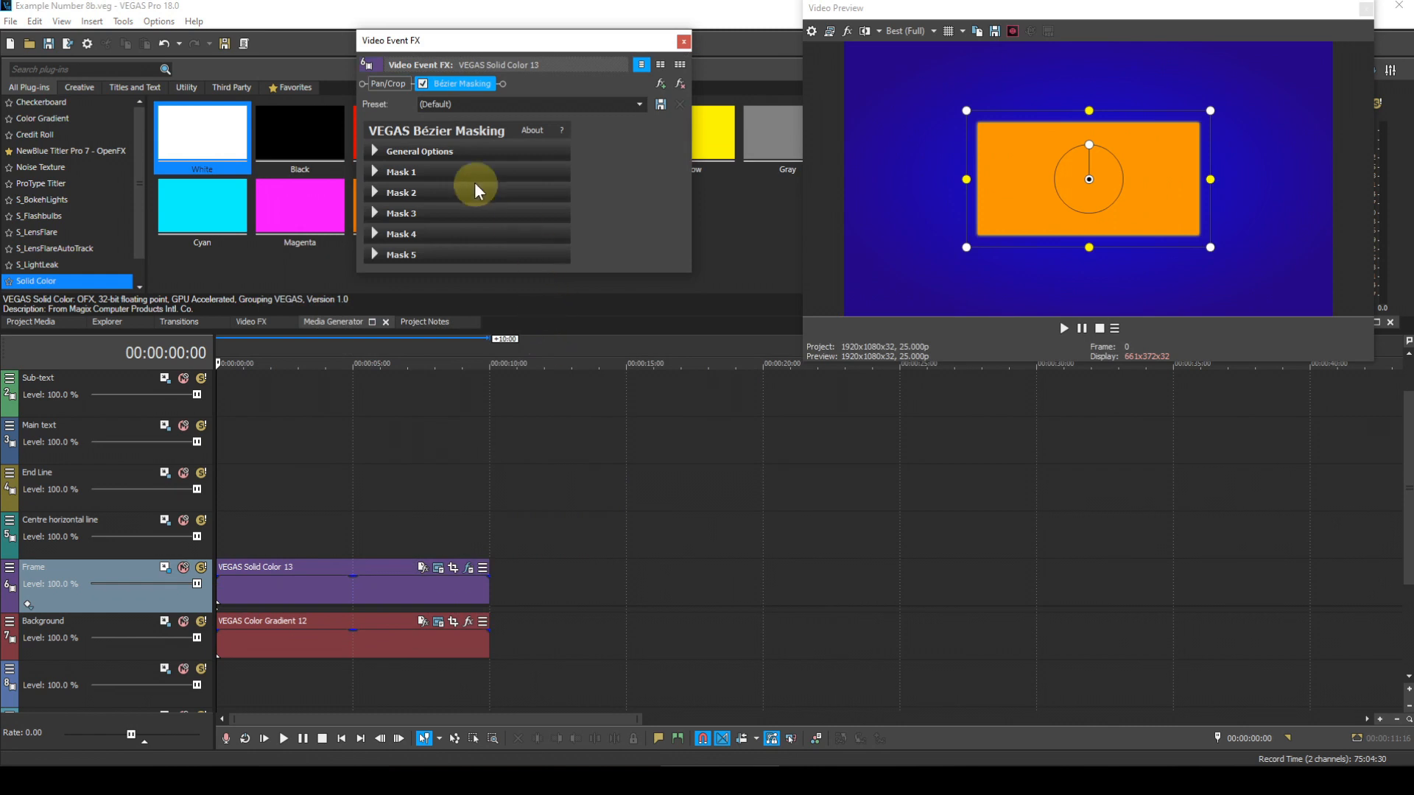
- Set the width of the Bézier Masking effect's Mask 1 to 0.991
{"action": "left_click", "coordinate": [374, 171]}
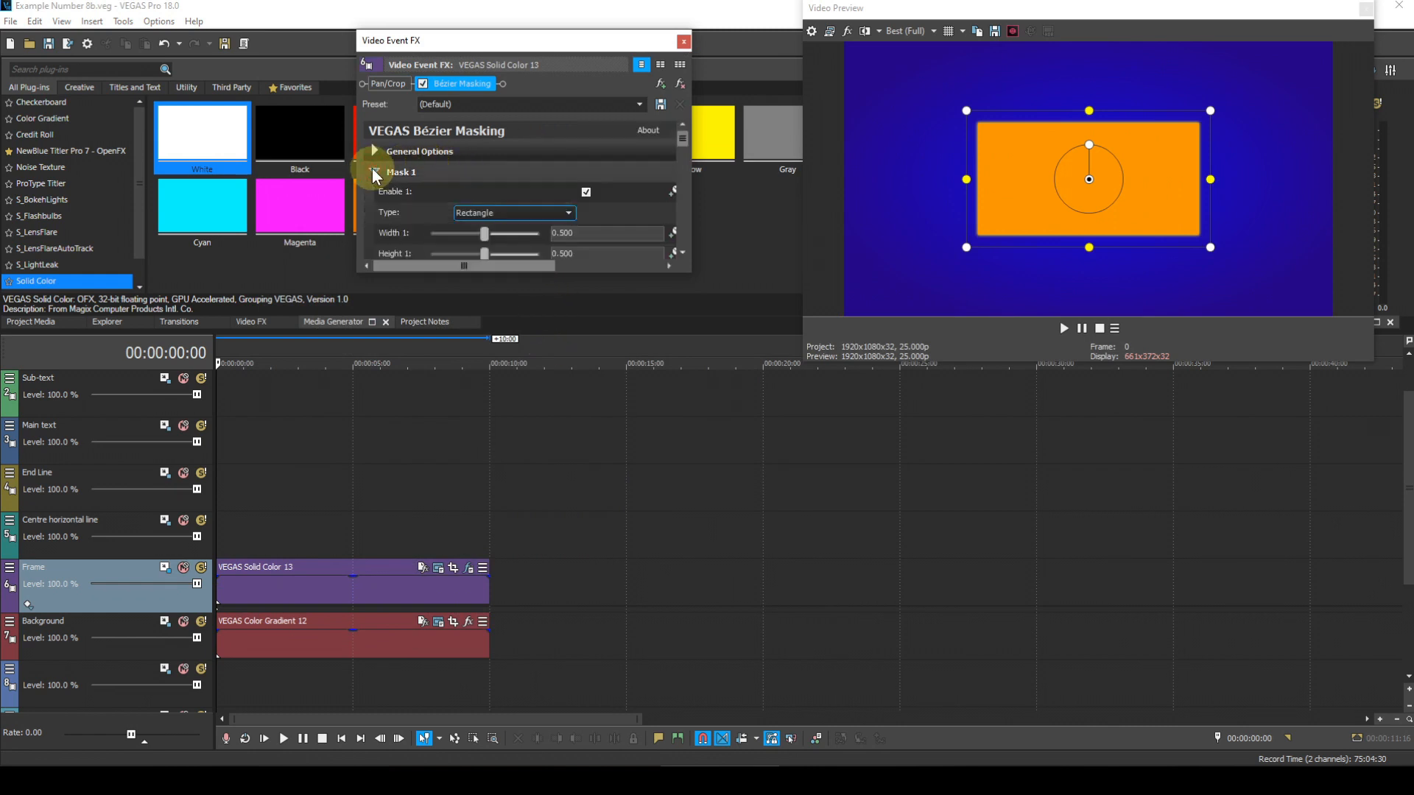
{"action": "left_click_drag", "start_coordinate": [478, 274], "coordinate": [451, 491]}
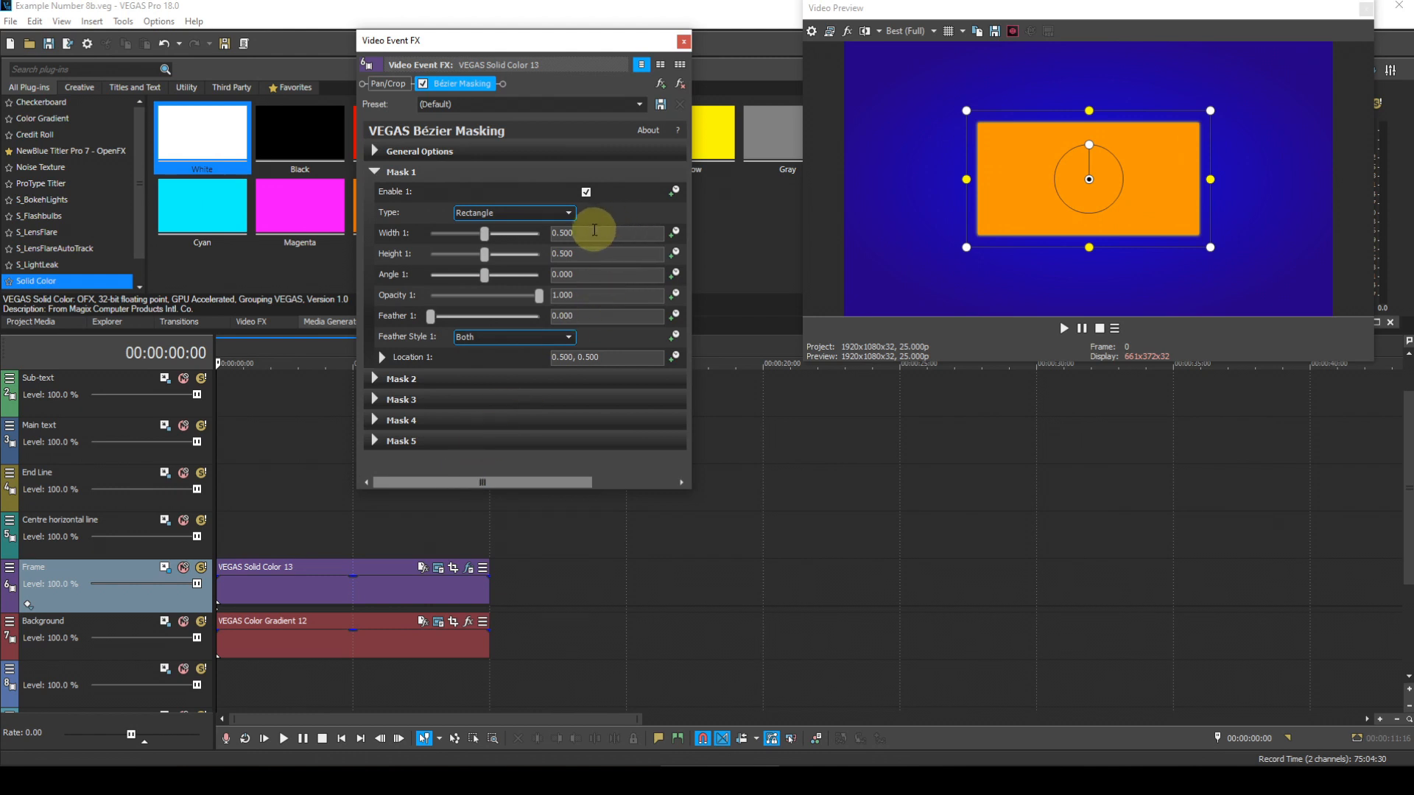
{"action": "left_click_drag", "start_coordinate": [591, 232], "coordinate": [544, 234]}
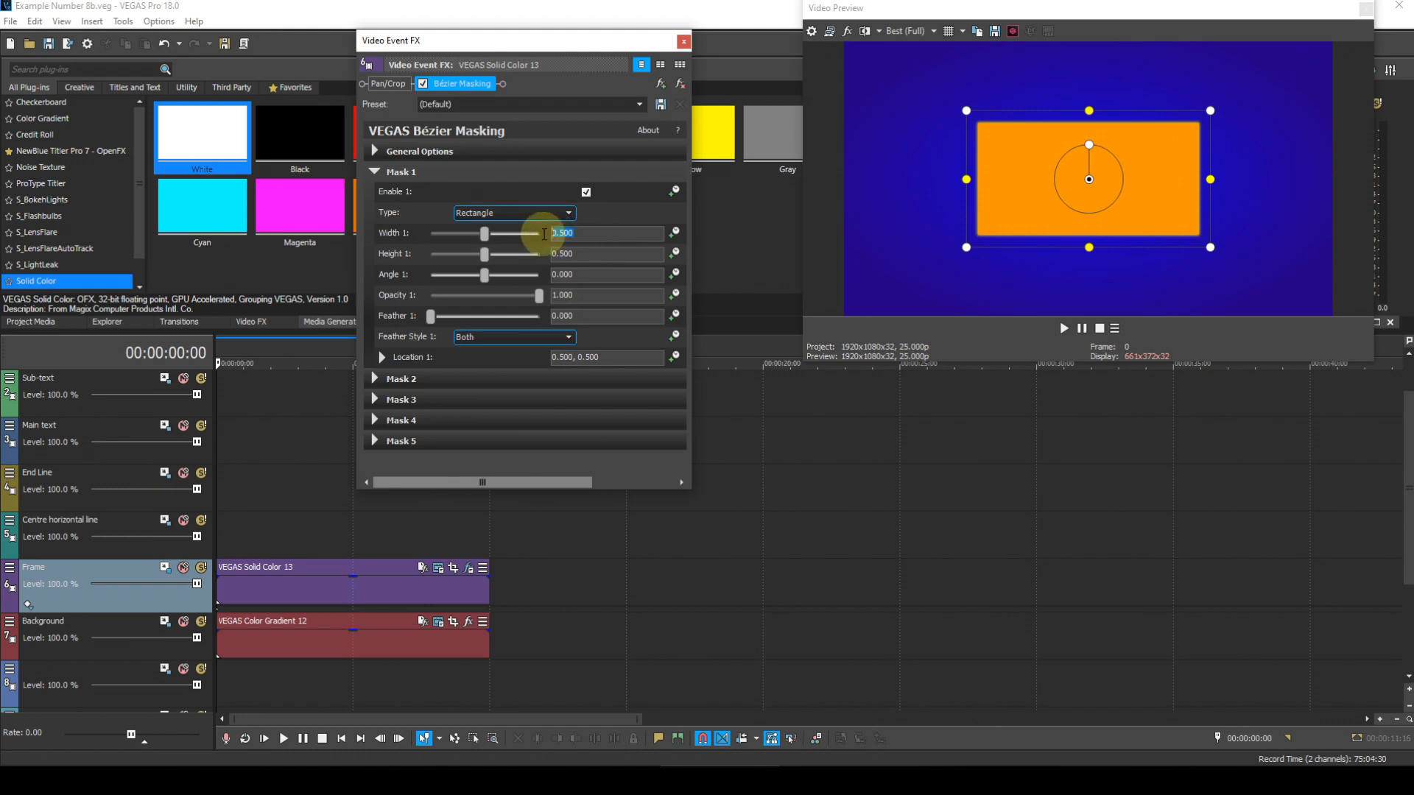
{"action": "type", "text": ".991"}
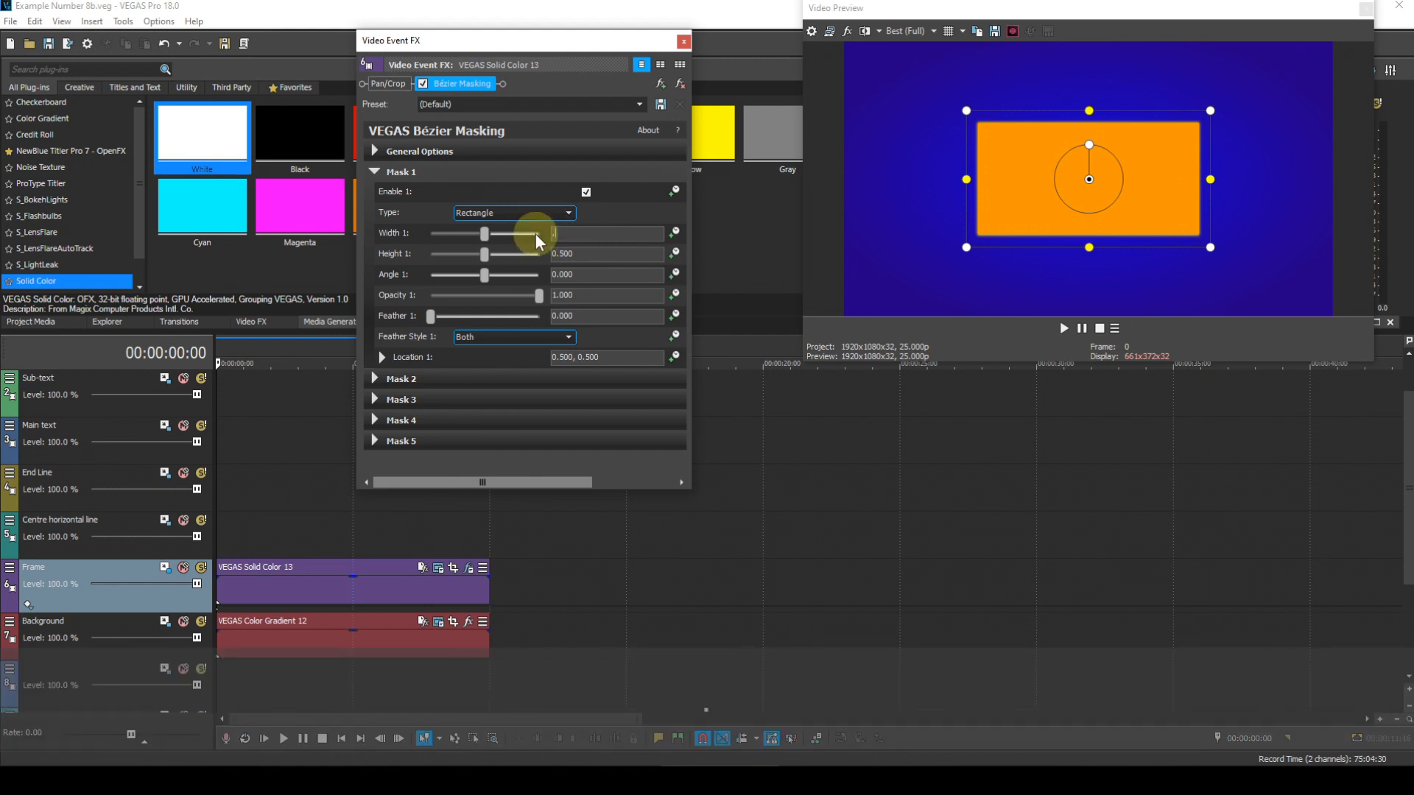
{"action": "key", "text": "Return"}
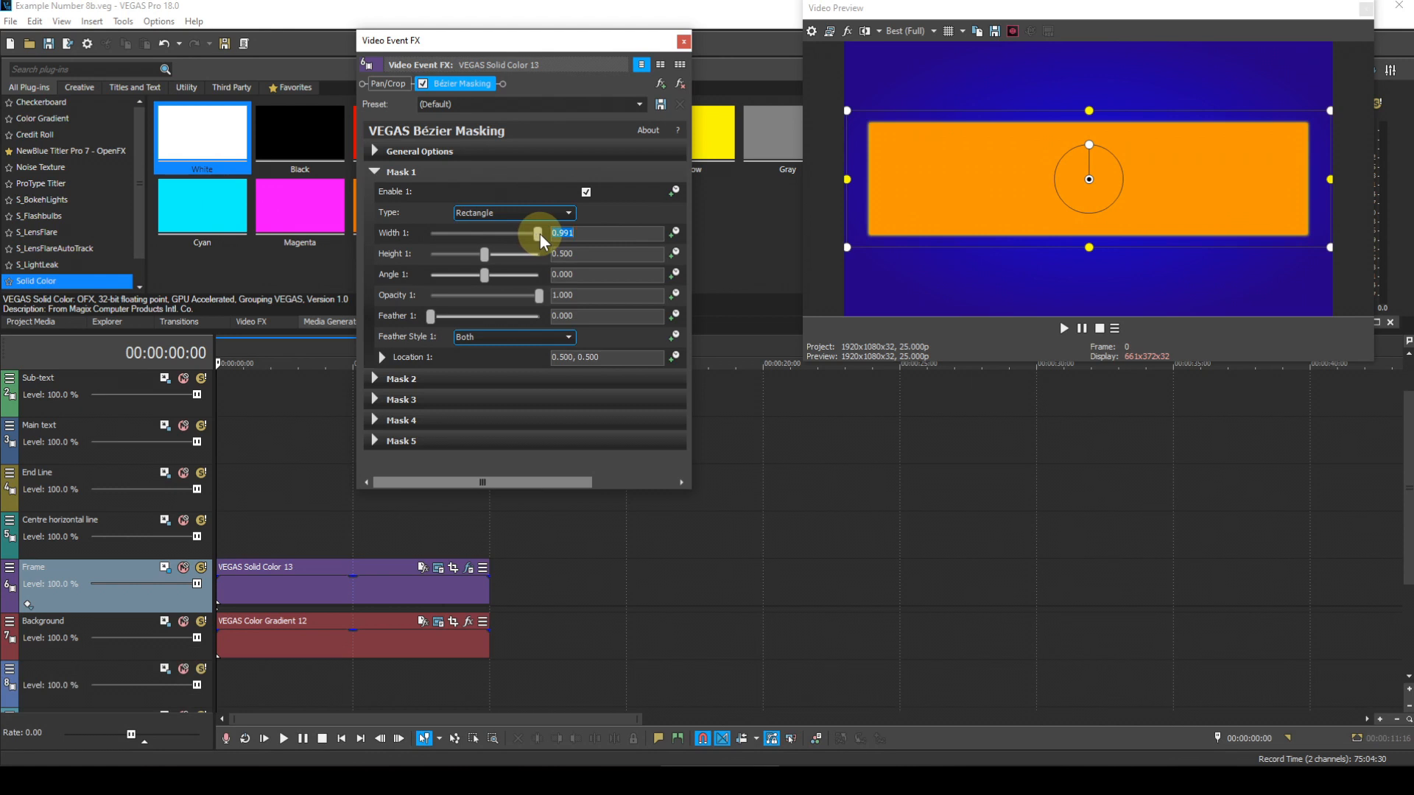
- Set the height of Mask 1 to 0.983
{"action": "left_click", "coordinate": [593, 257]}
{"action": "type", "text": ".989"}
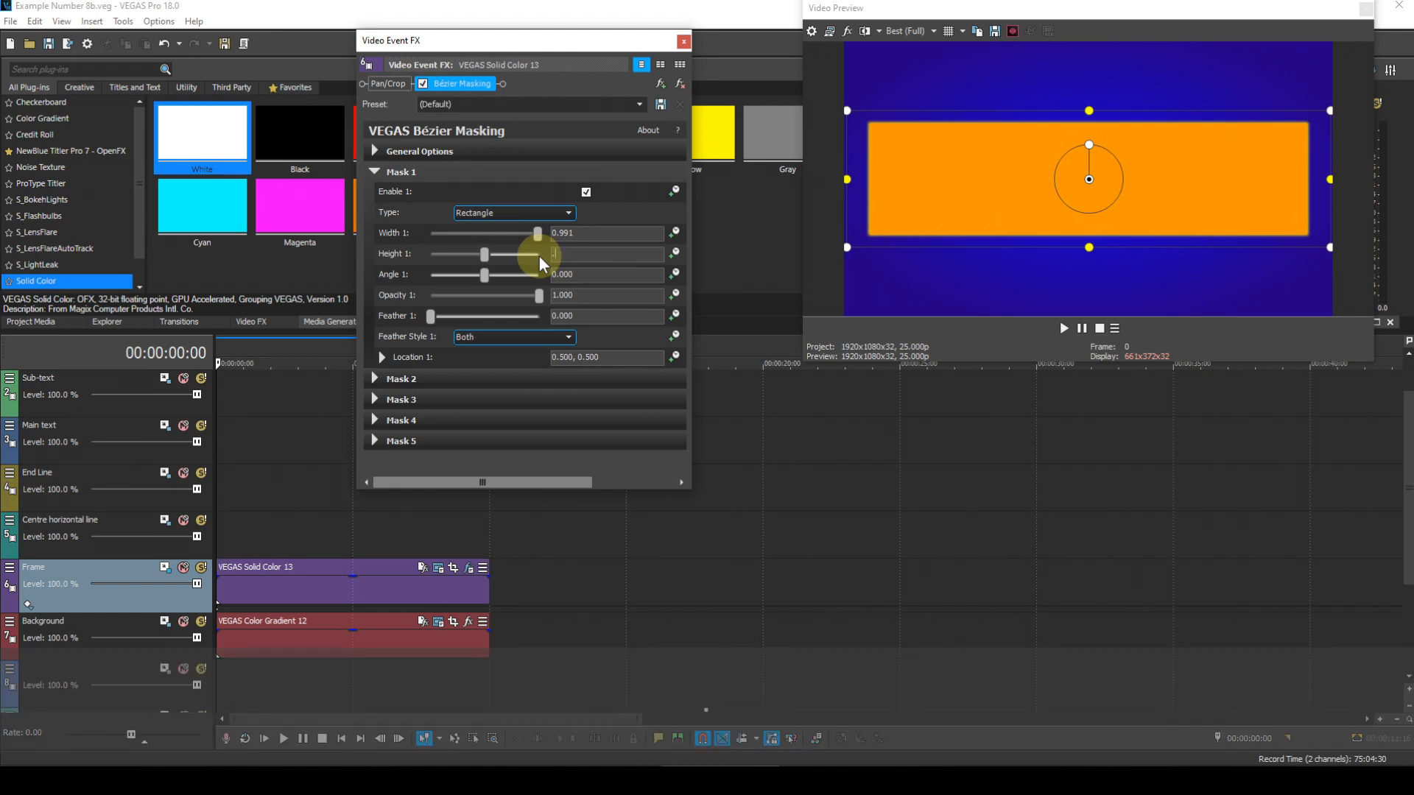
{"action": "key", "text": "BackSpace"}
{"action": "type", "text": "3"}
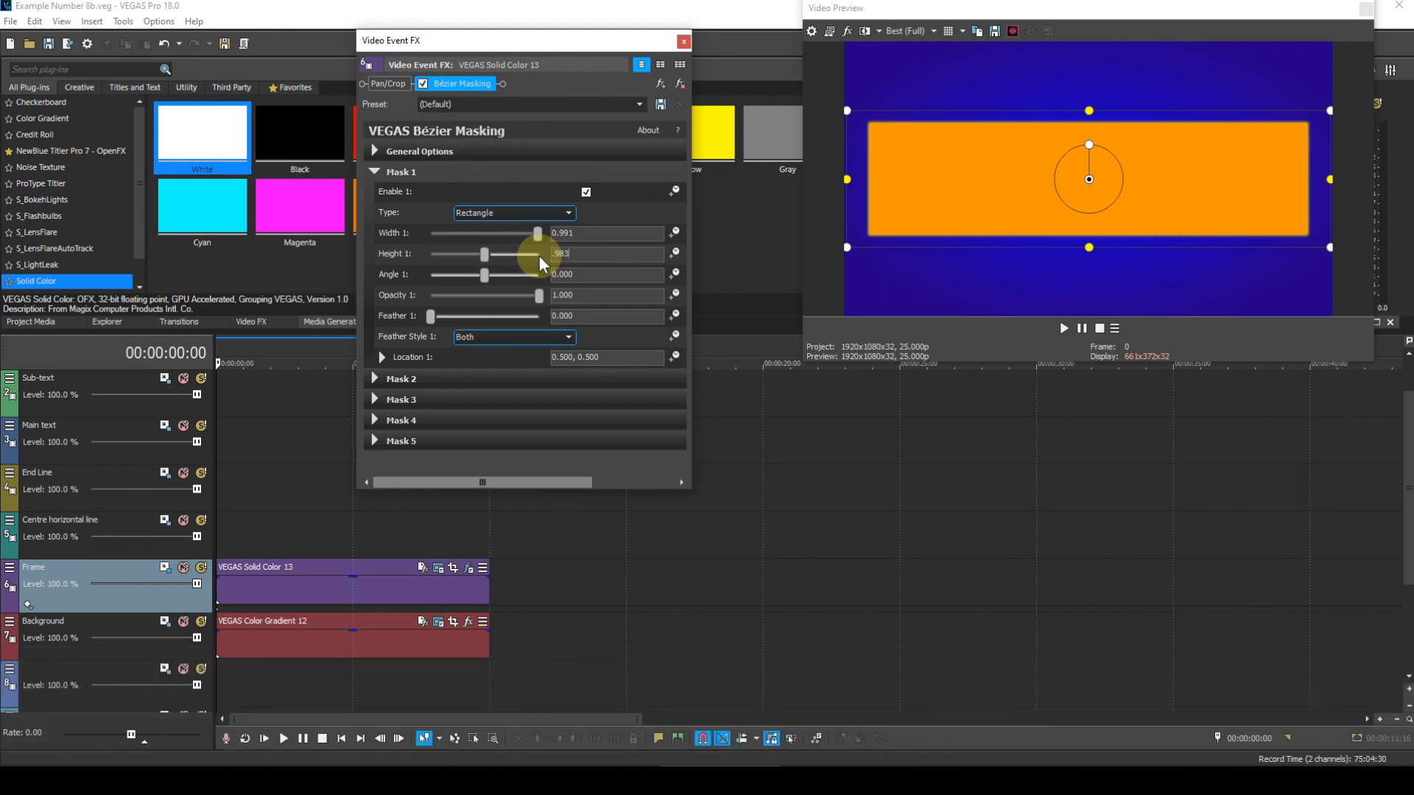
{"action": "key", "text": "Return"}
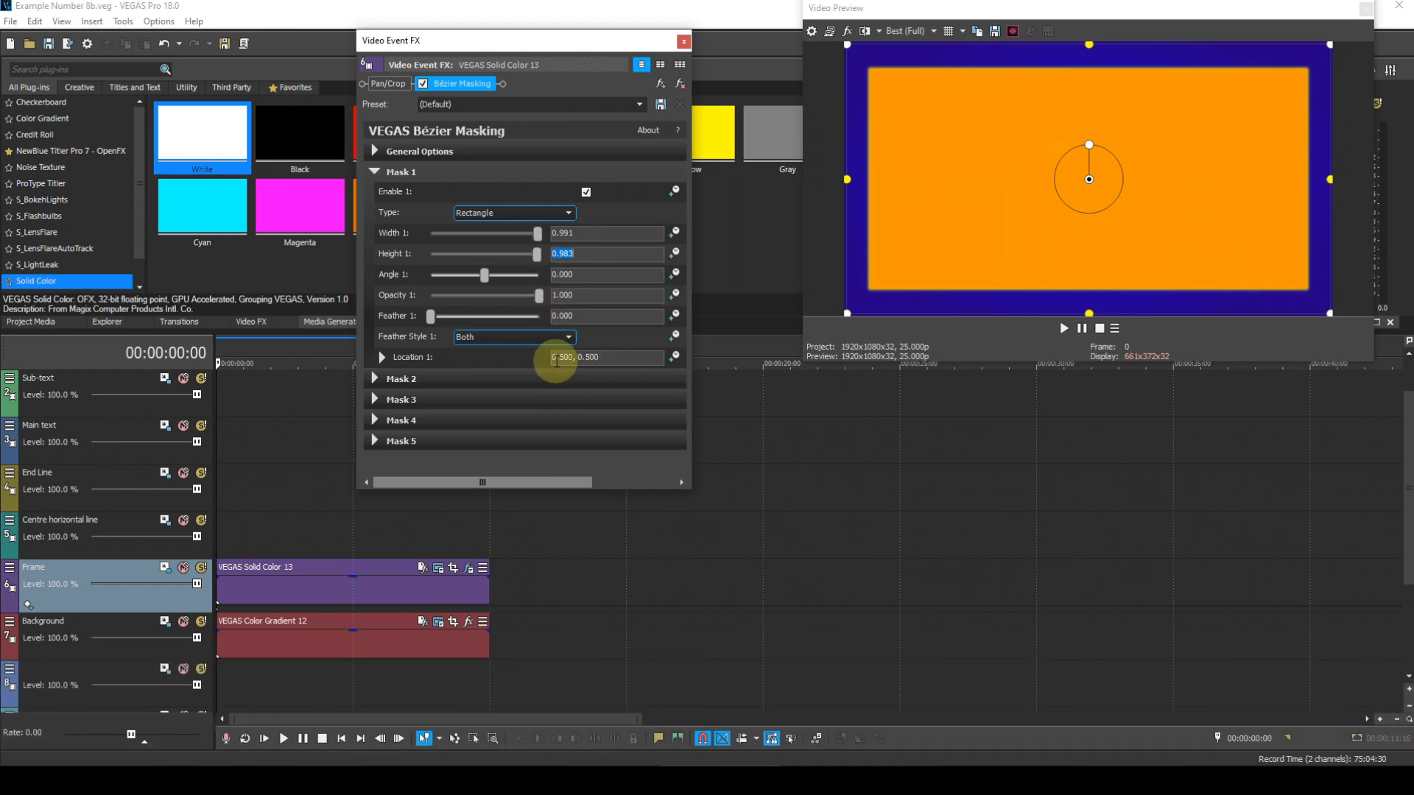
- Invert the Bézier mask to leave only the frame outline, close the effect settings and check the result full screen
{"action": "left_click", "coordinate": [376, 151]}
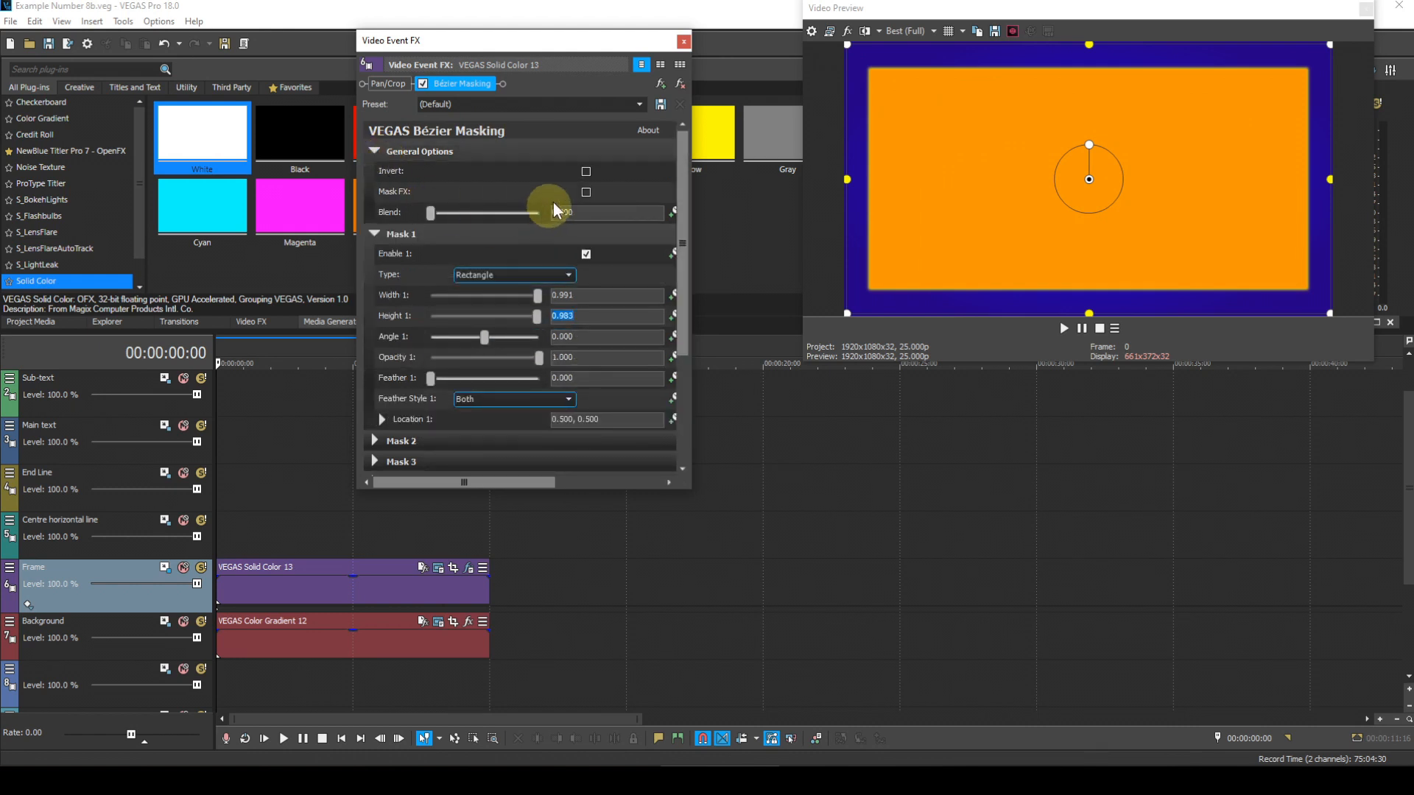
{"action": "left_click", "coordinate": [586, 172]}
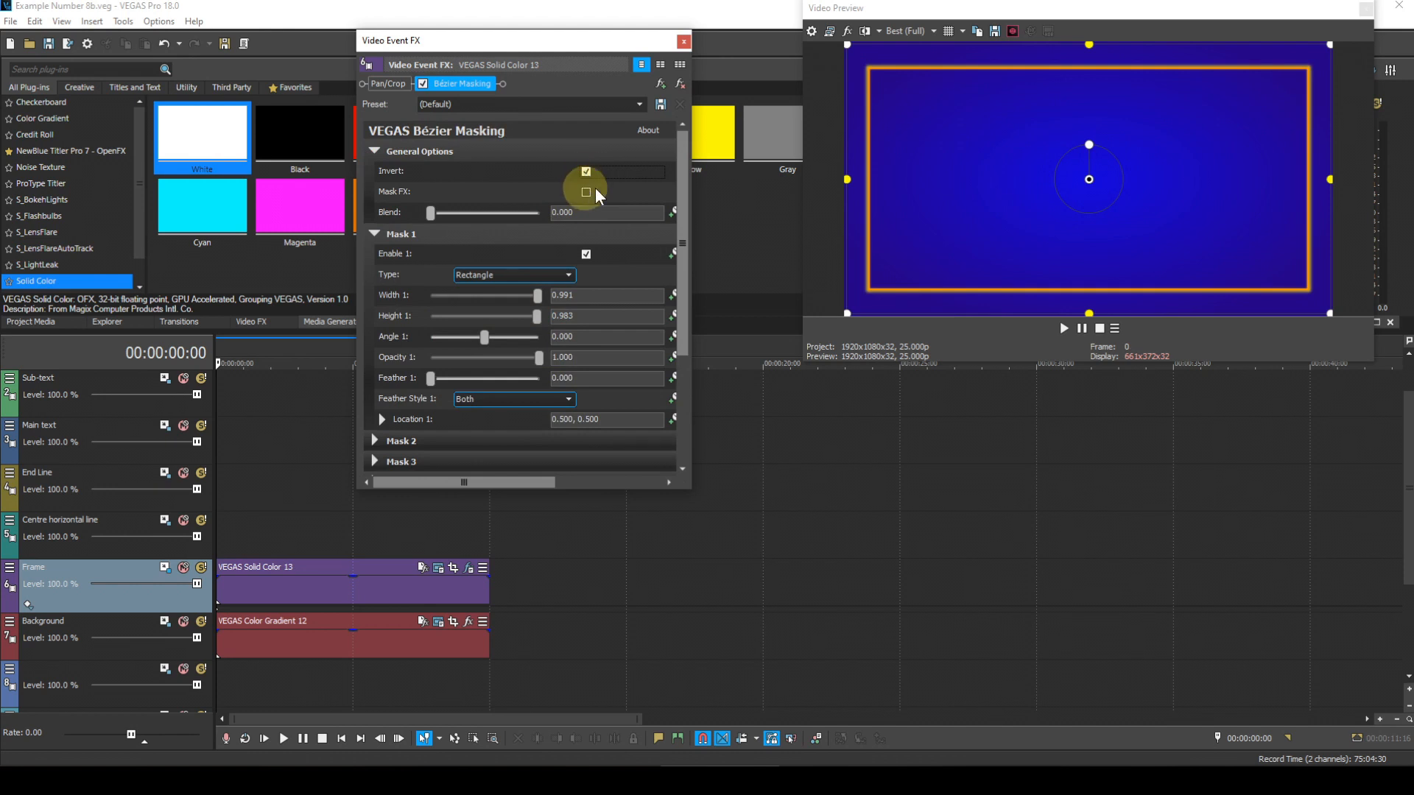
{"action": "left_click", "coordinate": [682, 42]}
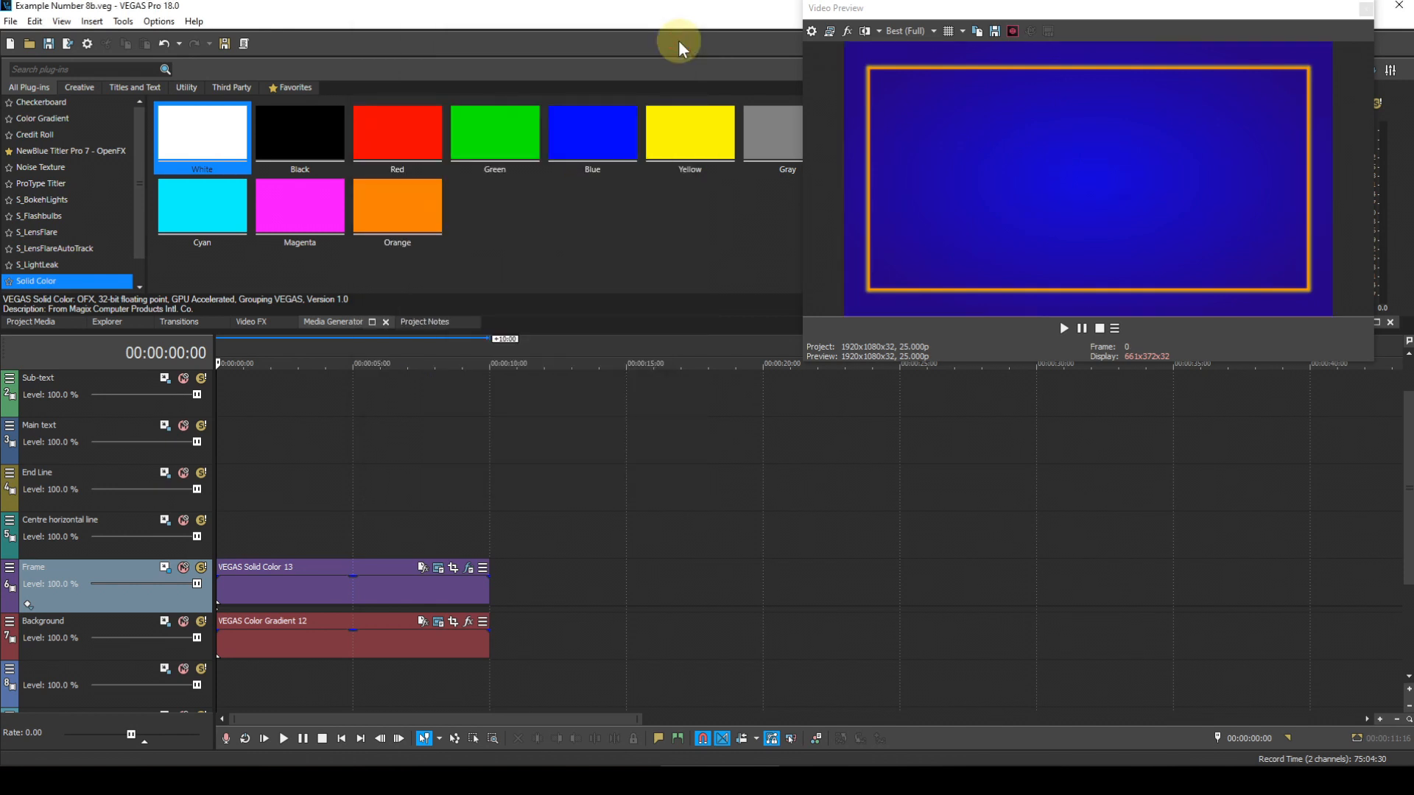
{"action": "left_click", "coordinate": [829, 32]}
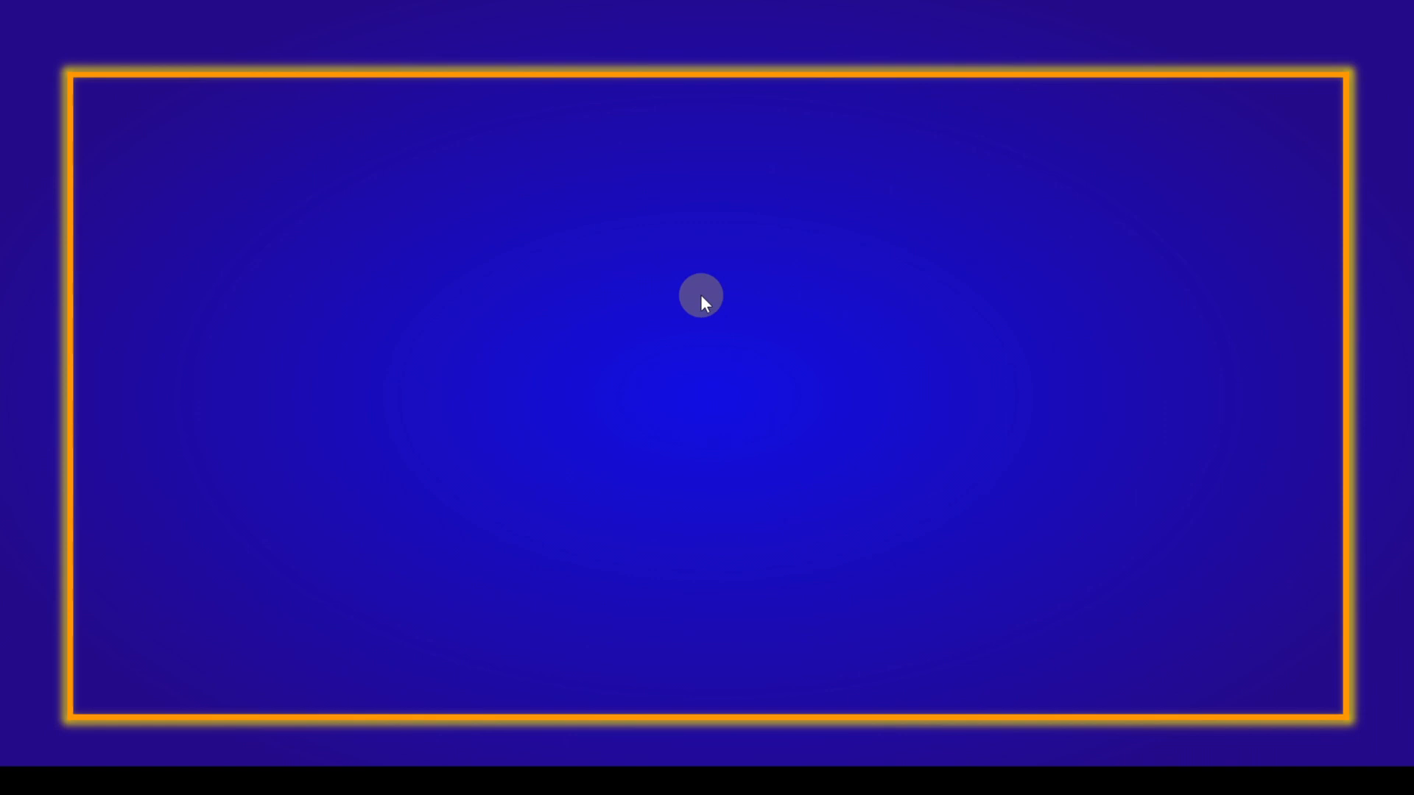
{"action": "key", "text": "Escape"}
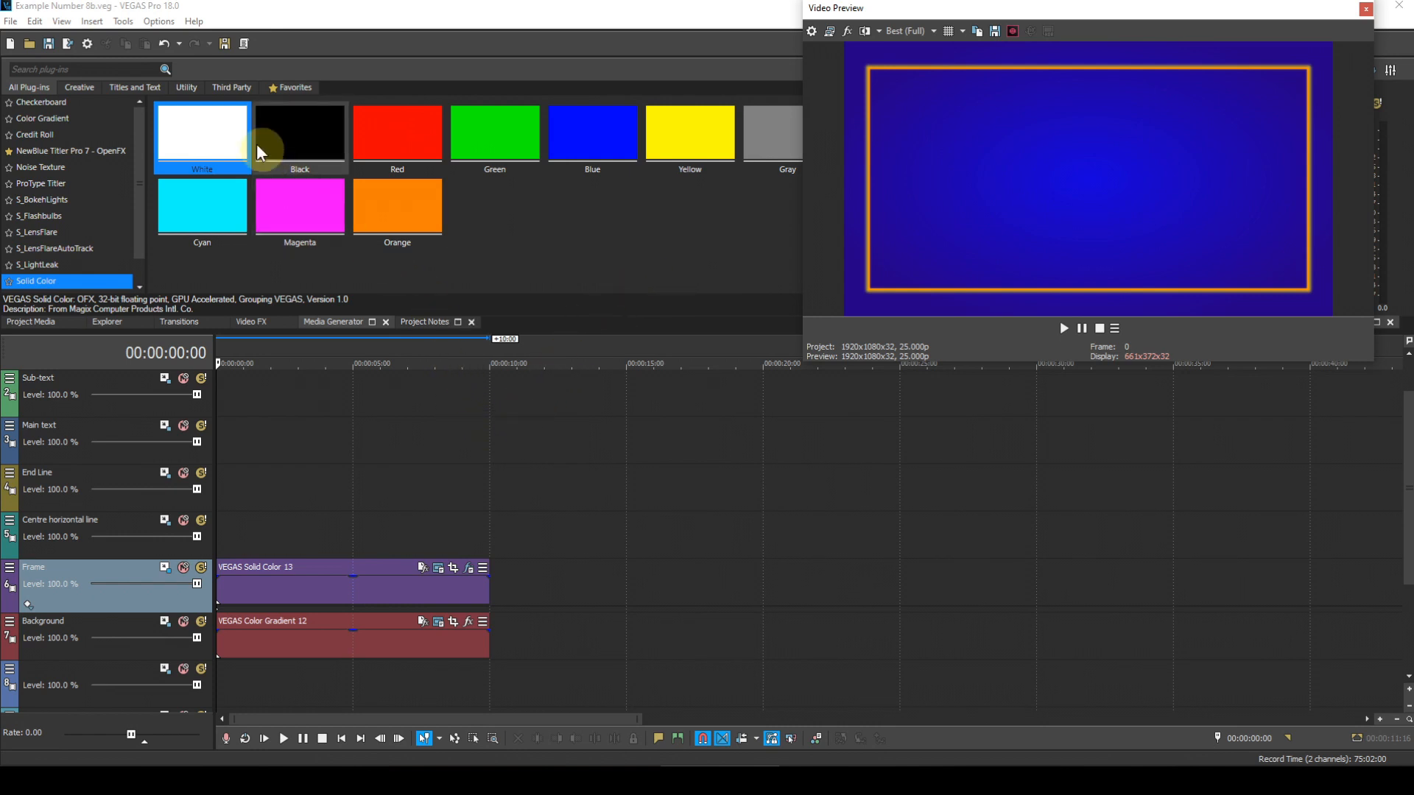
- Add a white Solid Color event at the start of the Centre horizontal line track and set its colour to .77, .49, 0, 1.0
{"action": "left_click_drag", "start_coordinate": [214, 142], "coordinate": [219, 522]}
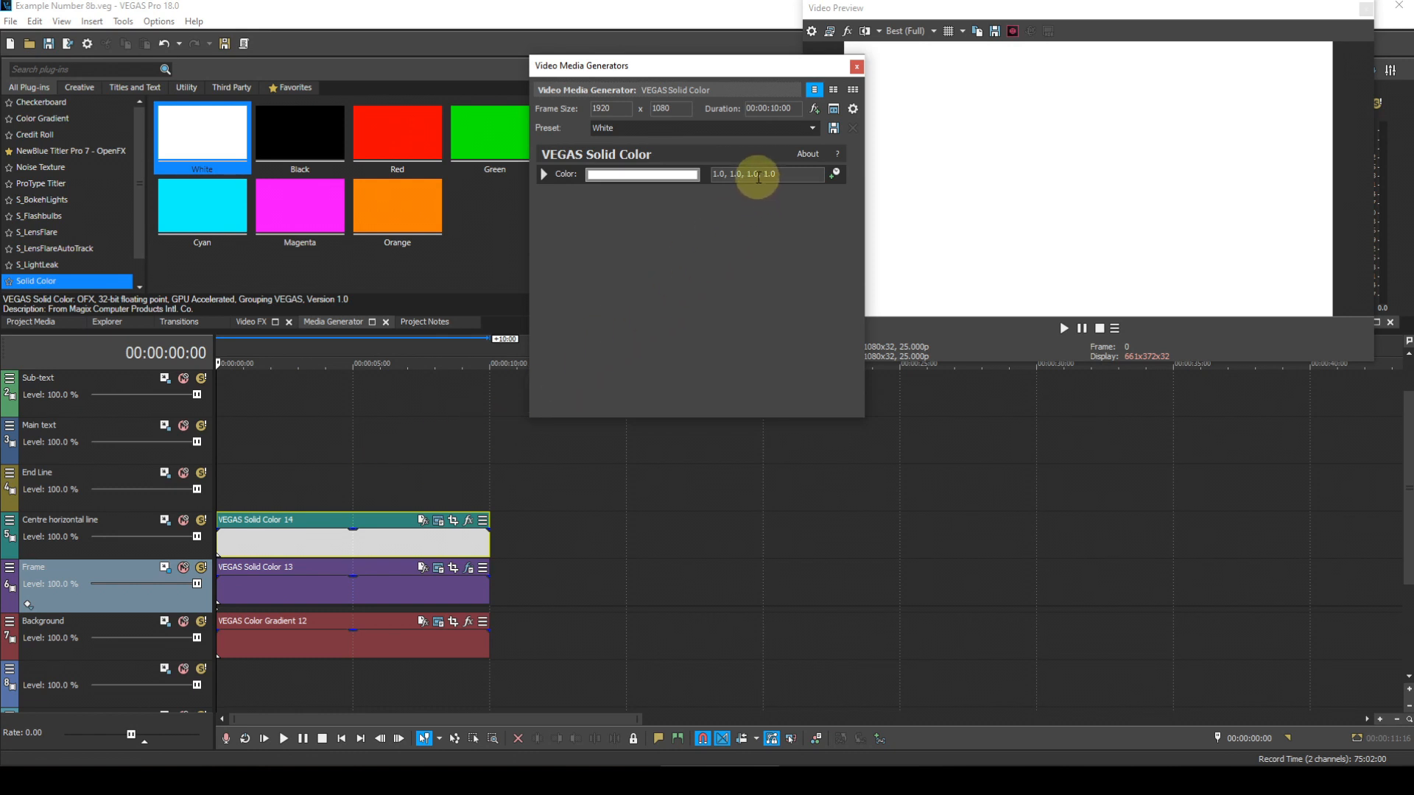
{"action": "left_click_drag", "start_coordinate": [759, 177], "coordinate": [698, 188]}
{"action": "type", "text": ".77,"}
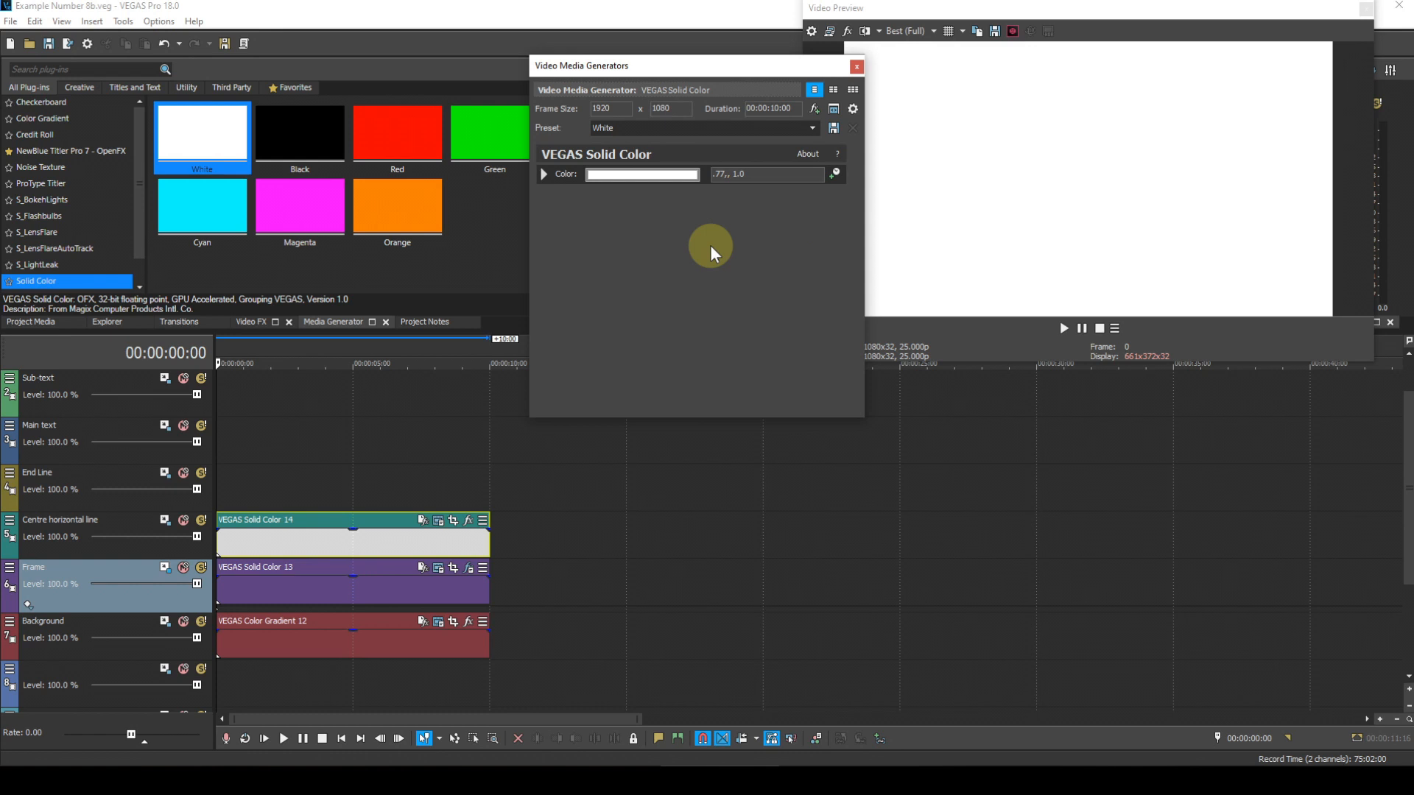
{"action": "type", "text": ".49,0"}
{"action": "key", "text": "Return"}
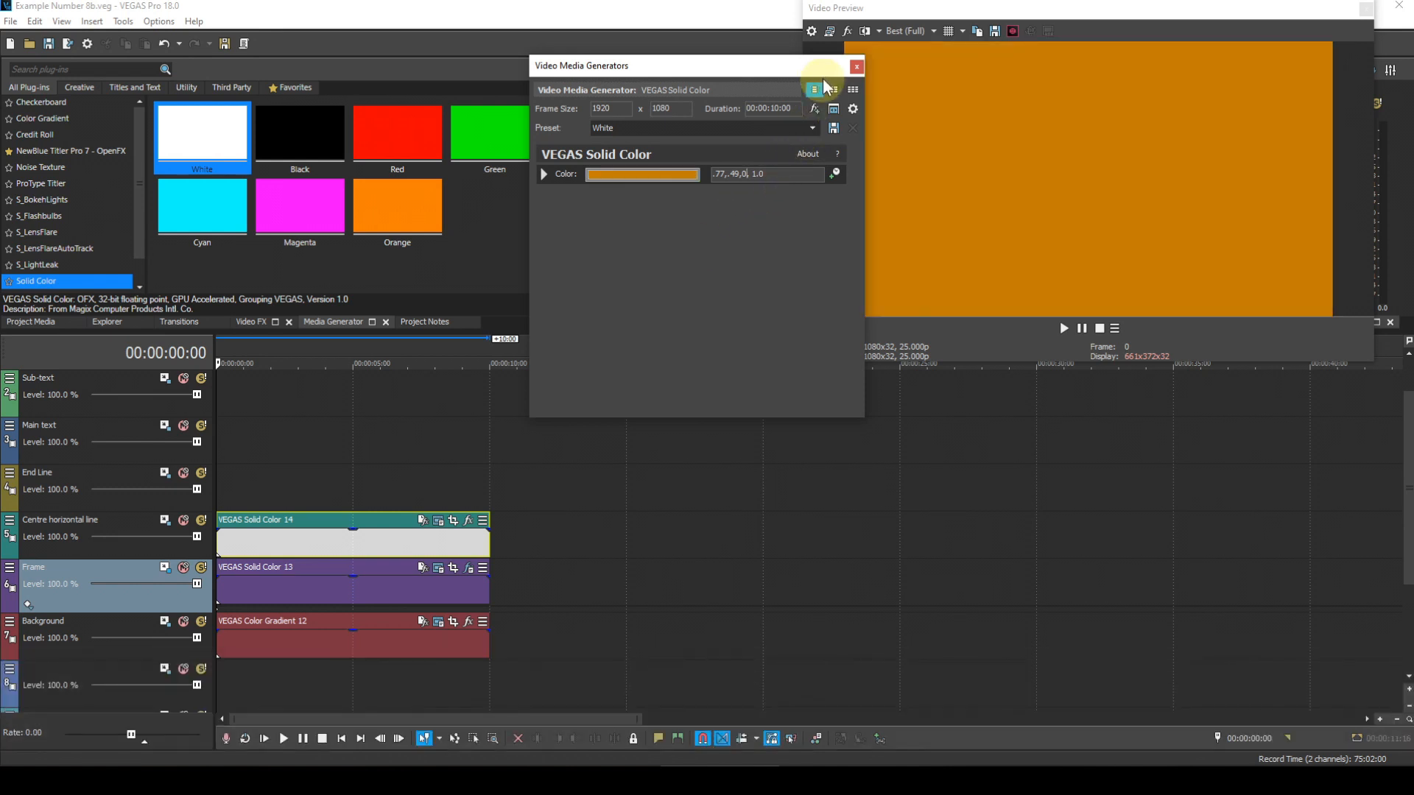
{"action": "left_click", "coordinate": [855, 69]}
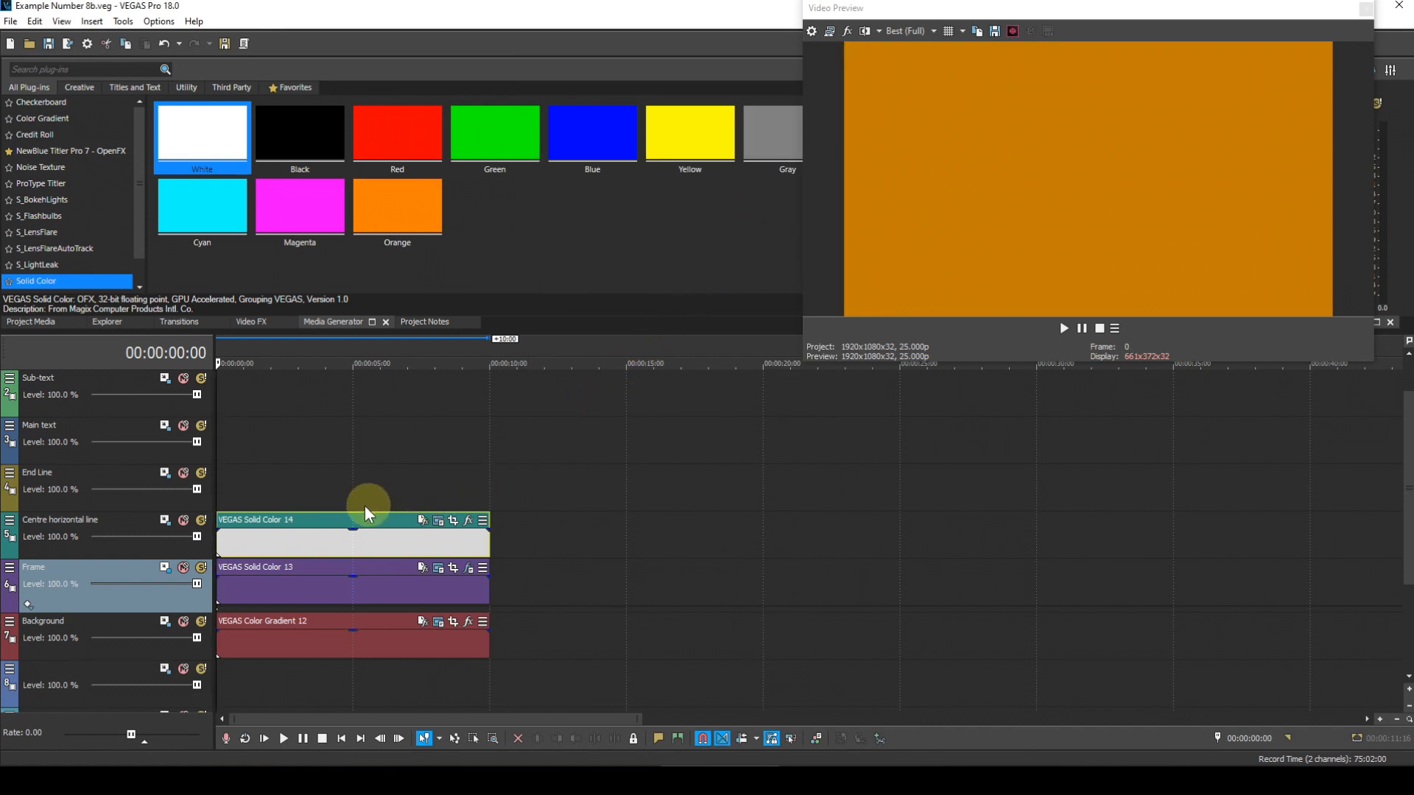
- Set the Track Motion width of the Centre horizontal line track to 788.31
{"action": "left_click", "coordinate": [164, 519]}
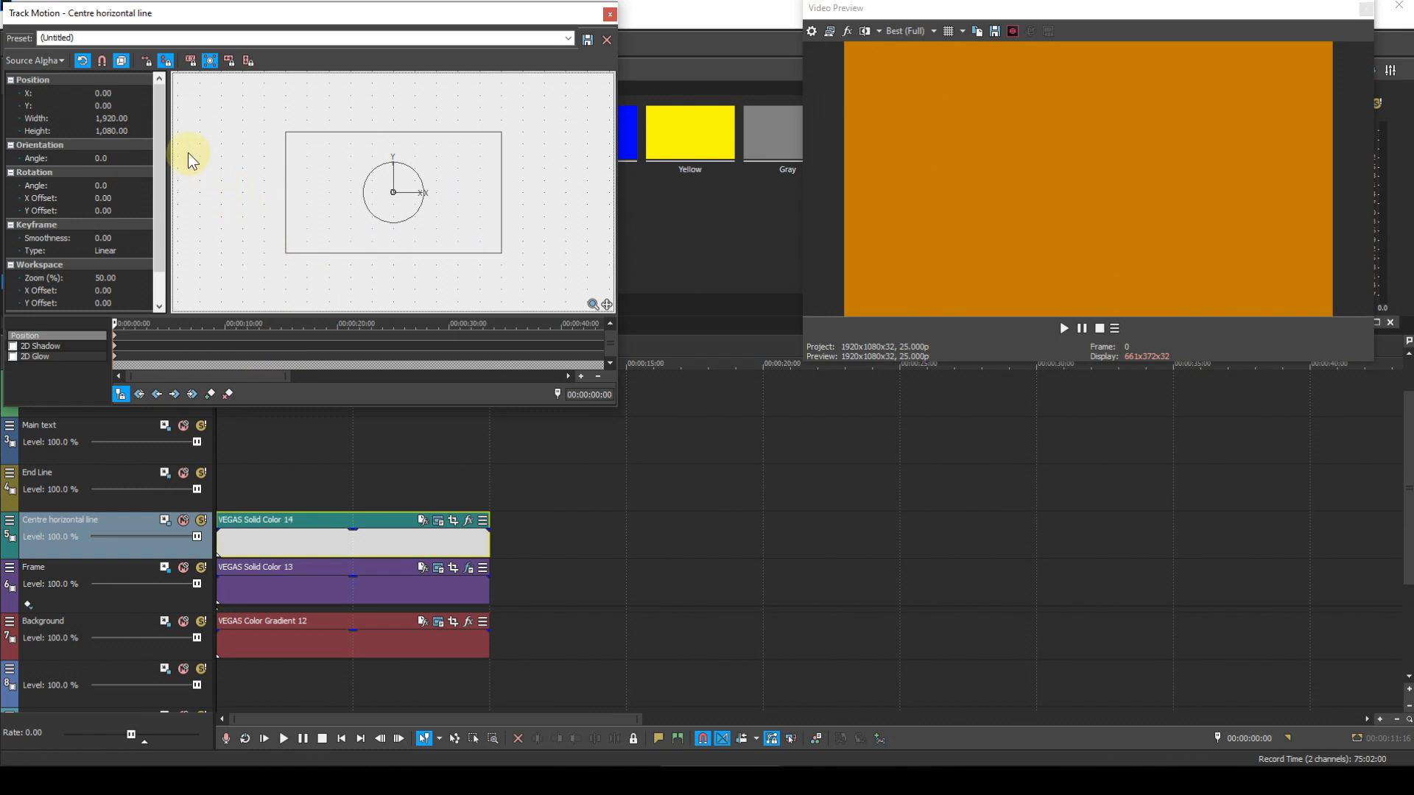
{"action": "left_click", "coordinate": [124, 117]}
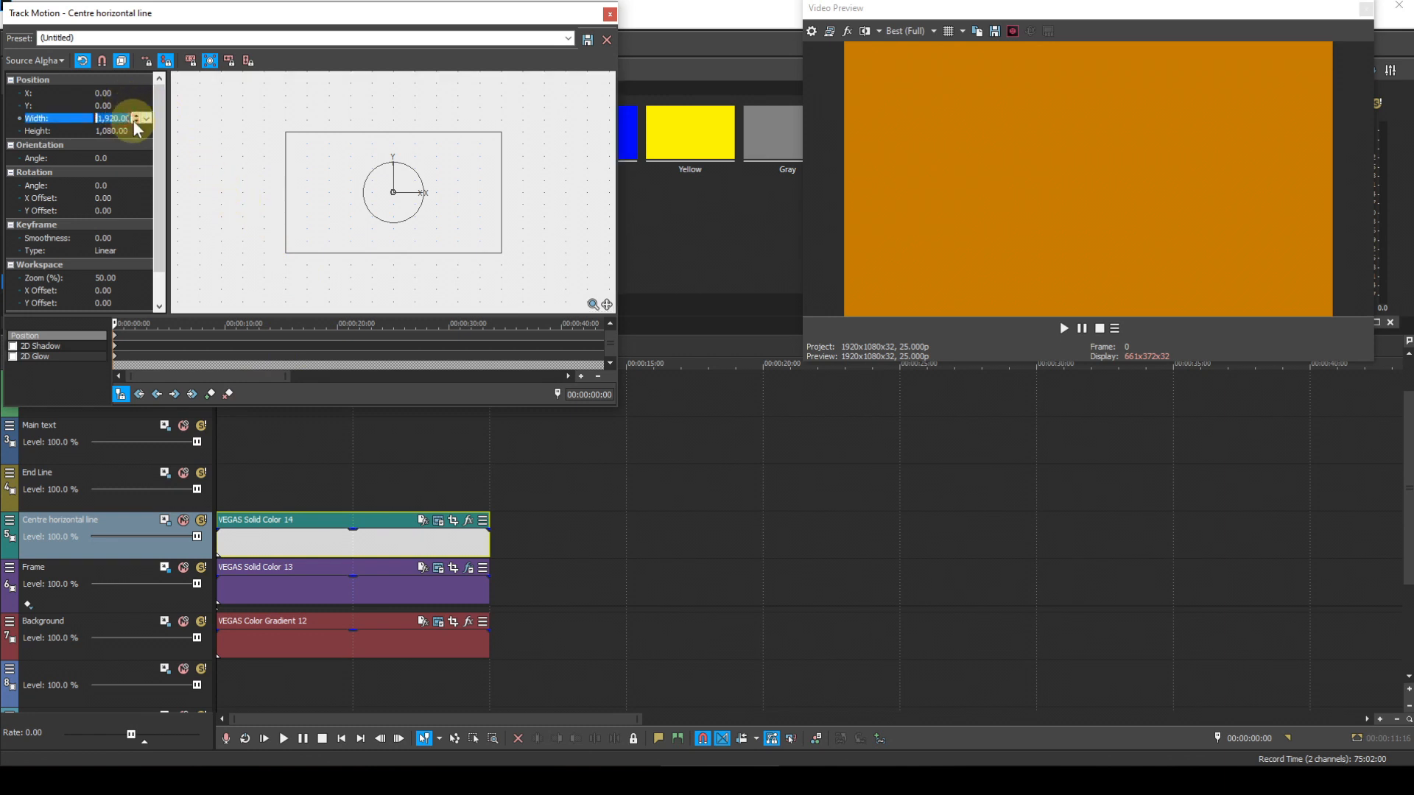
{"action": "type", "text": "788"}
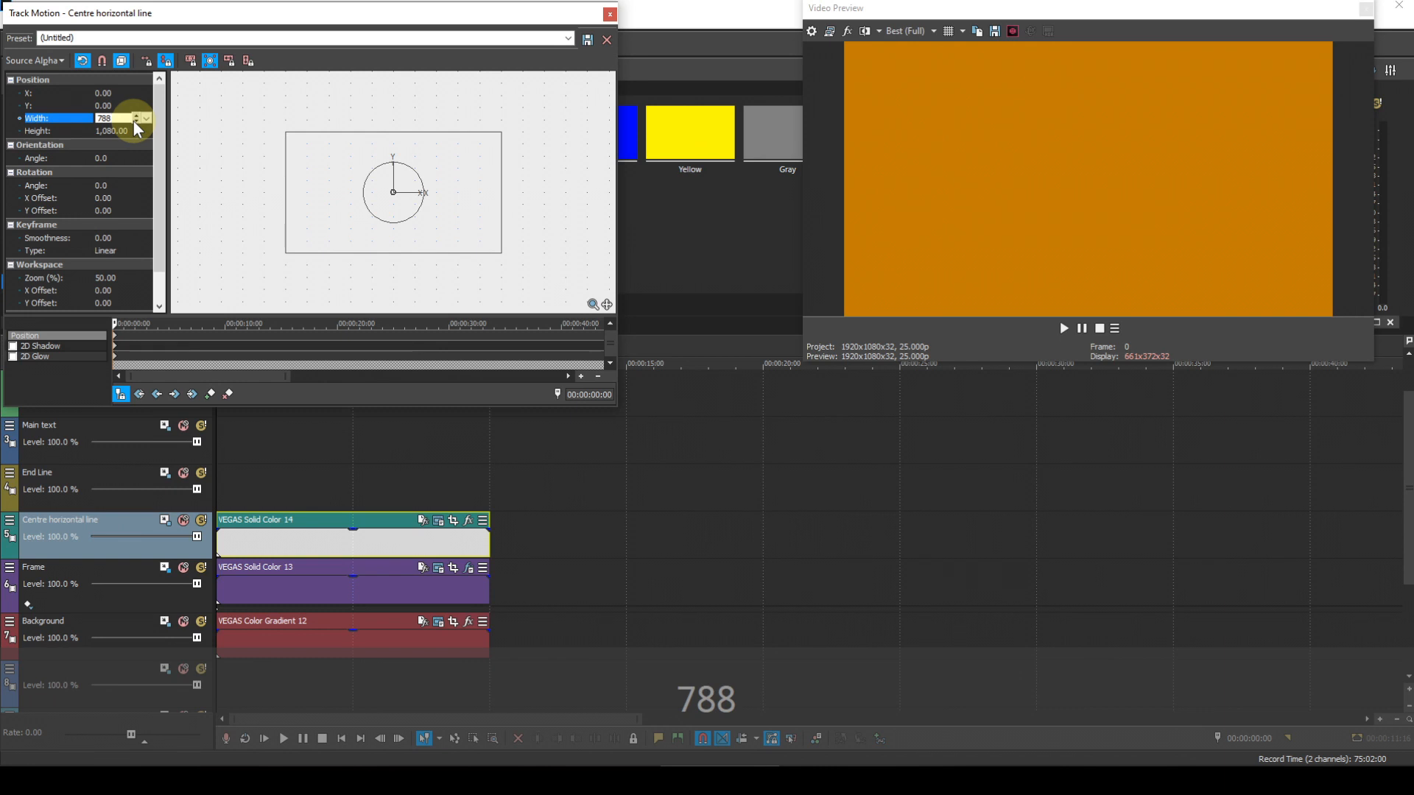
{"action": "type", "text": ".31"}
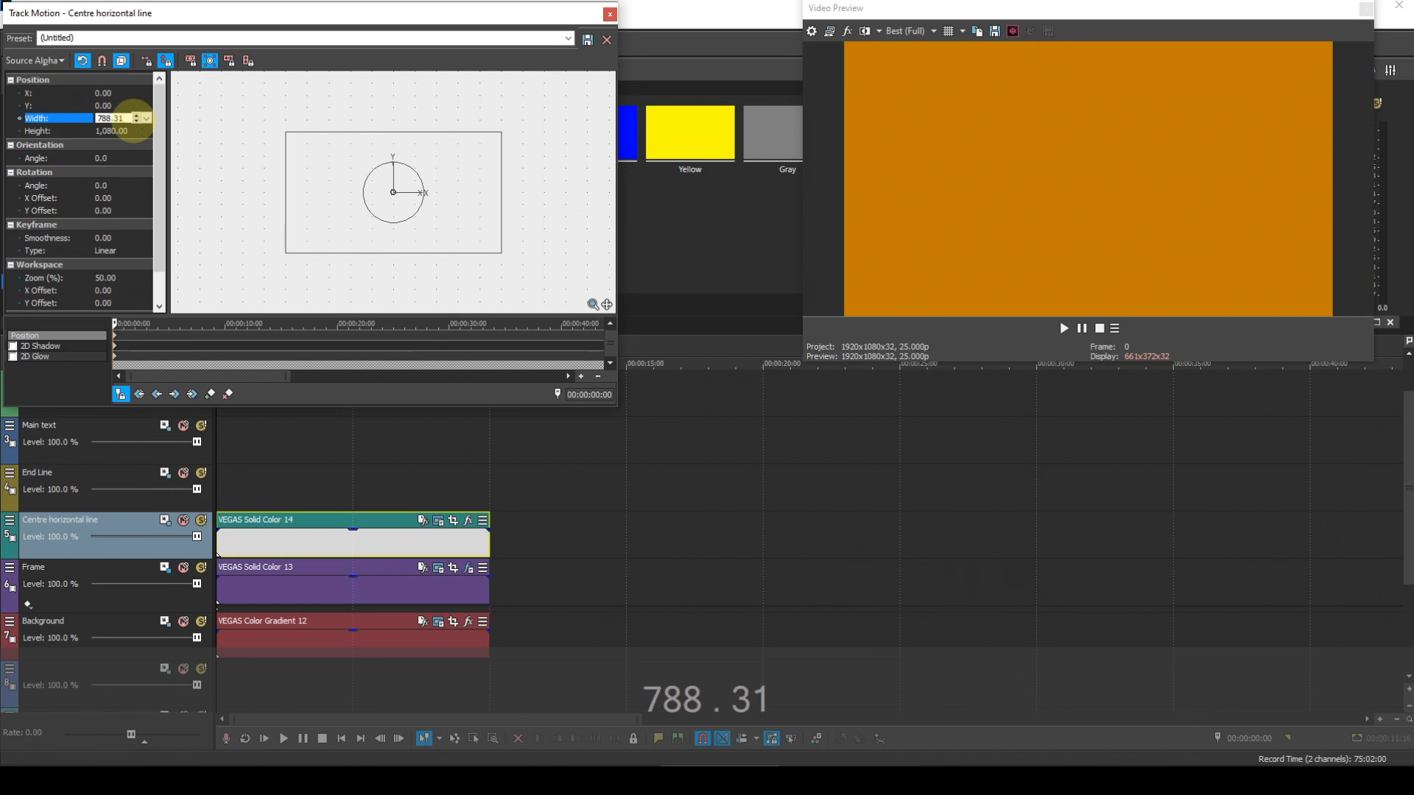
{"action": "key", "text": "Return"}
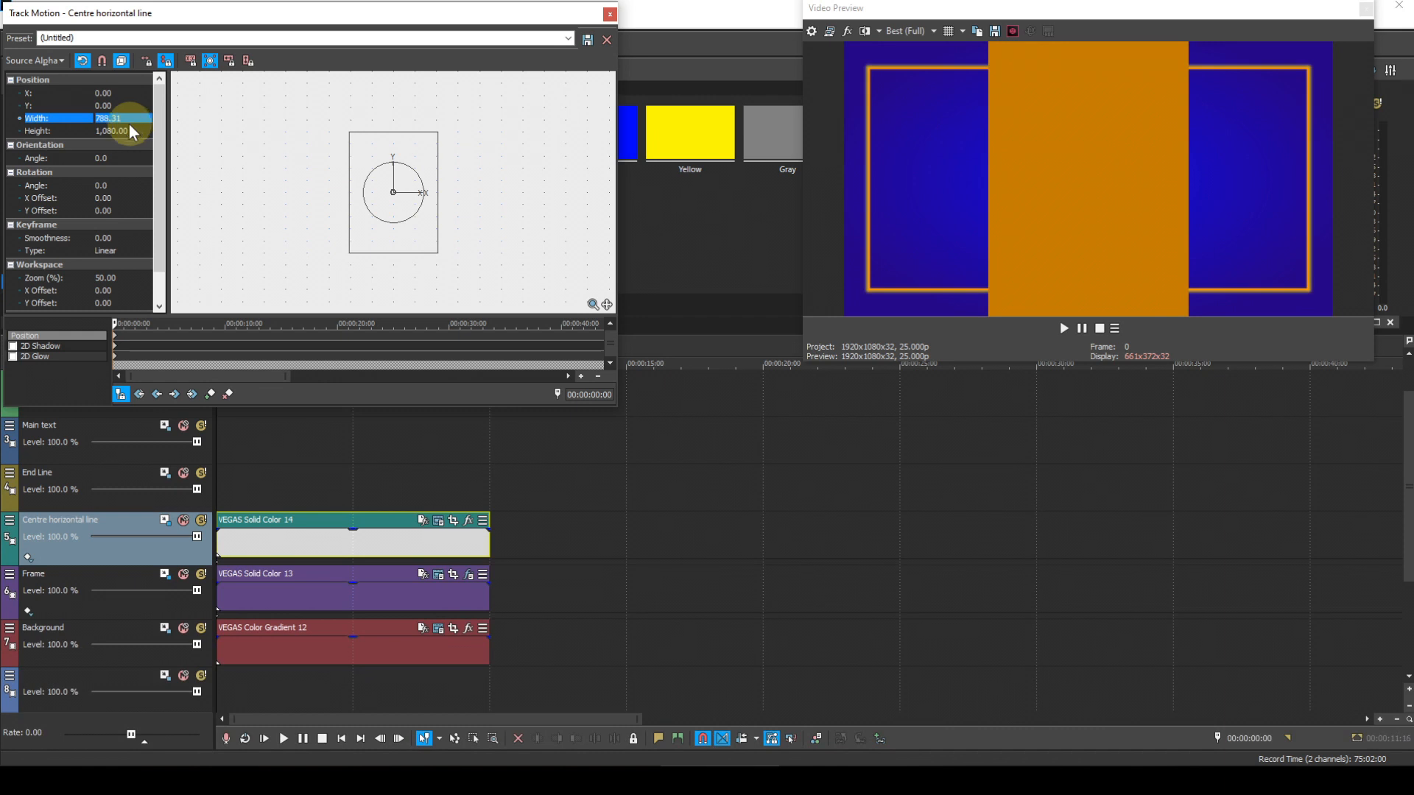
- Set the Centre horizontal line track's motion height to 5.37 and close Track Motion
{"action": "left_click", "coordinate": [126, 130]}
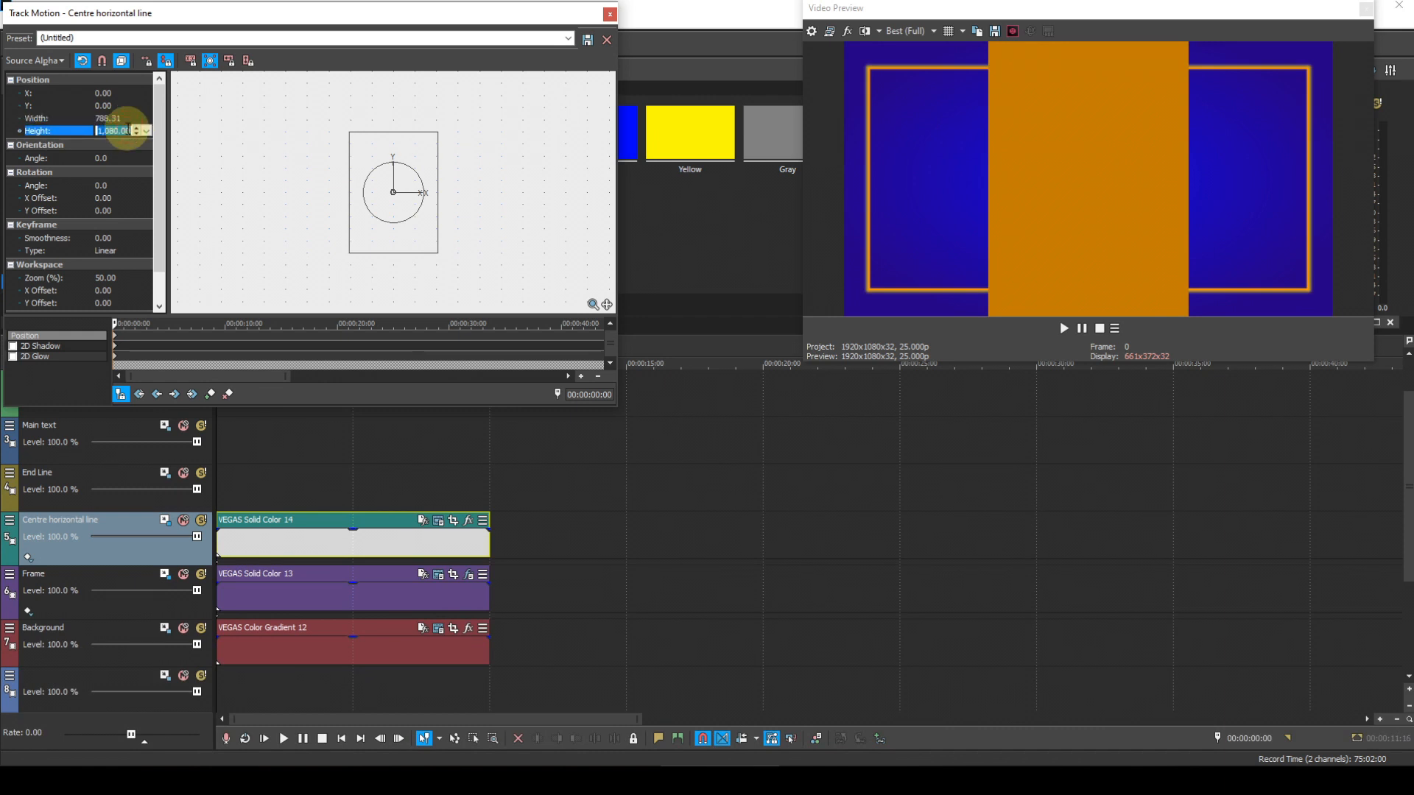
{"action": "type", "text": "5.37"}
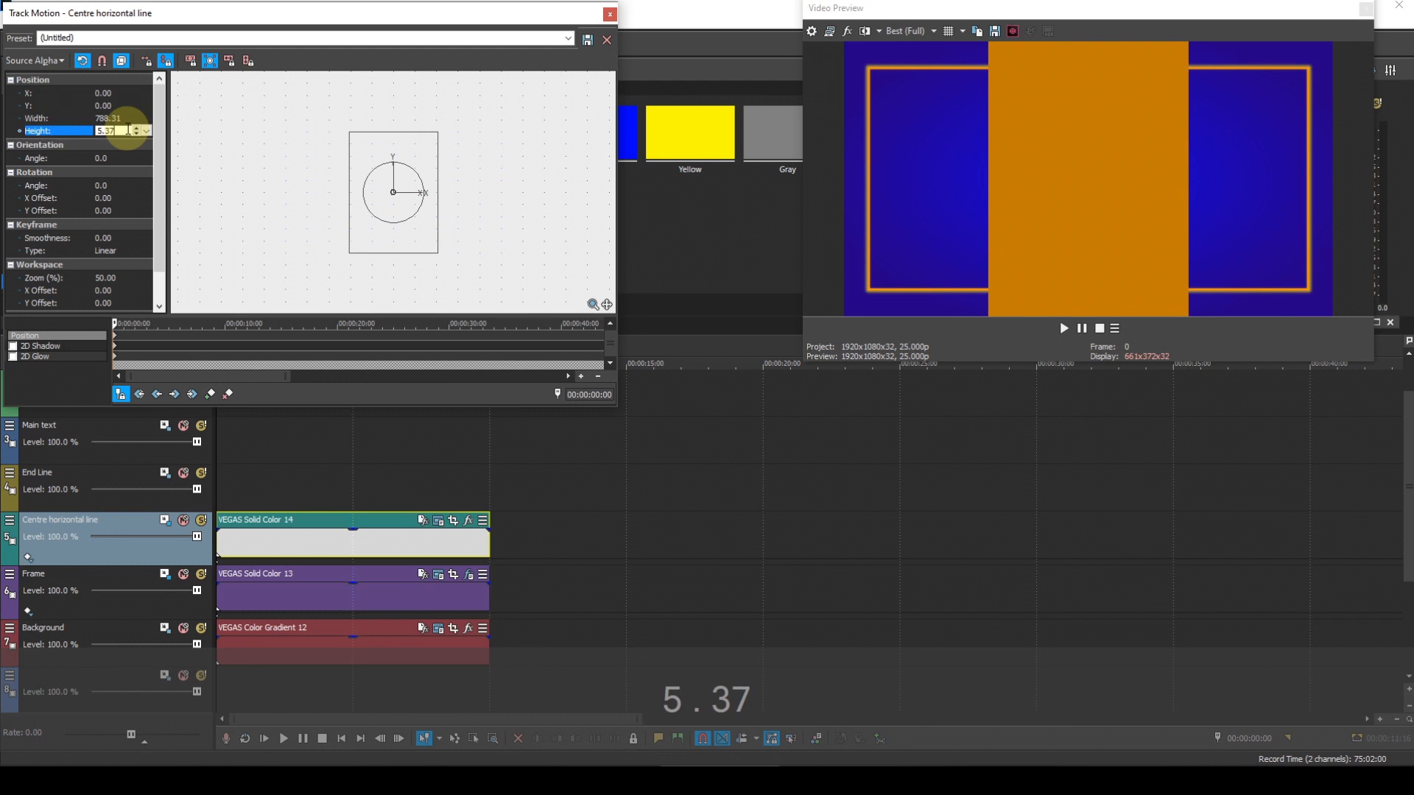
{"action": "key", "text": "Return"}
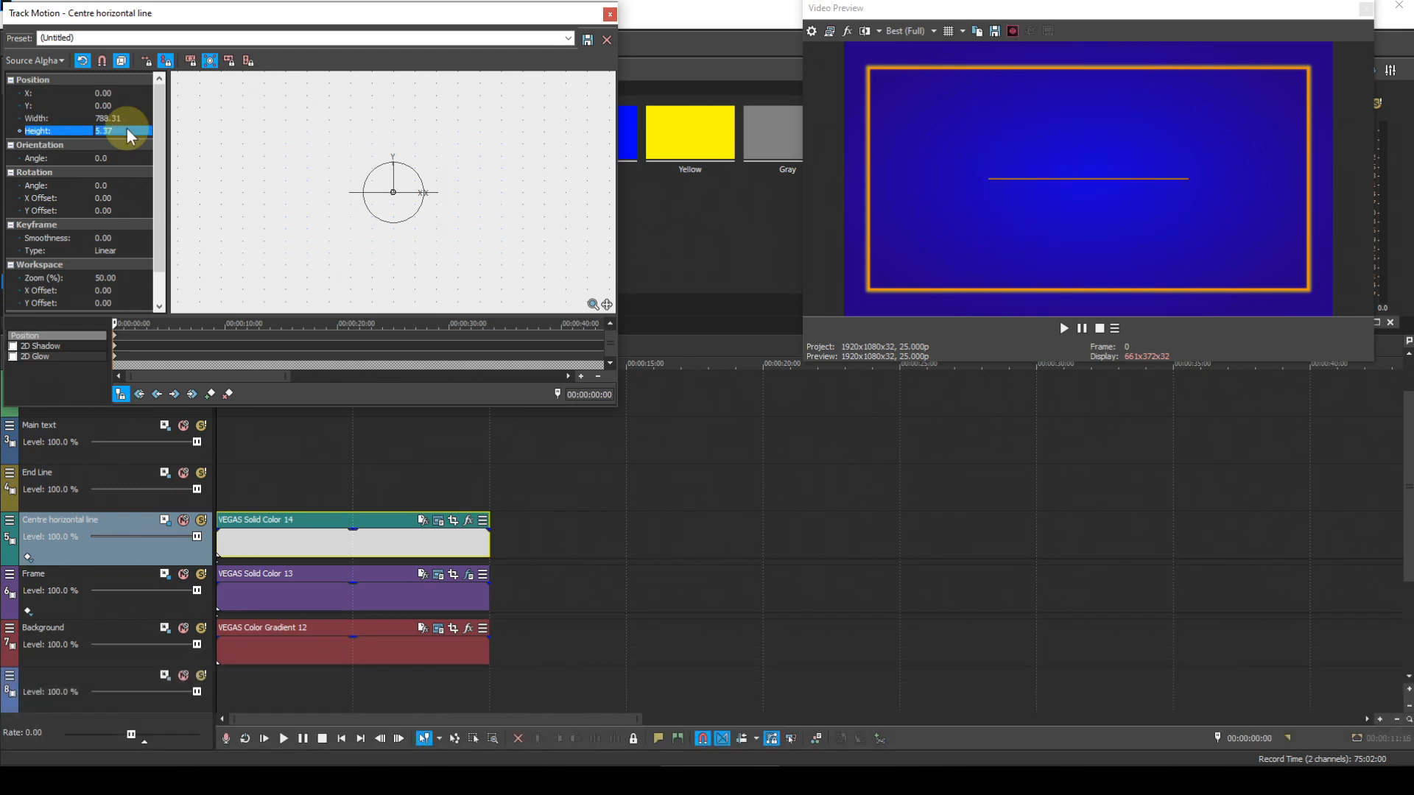
{"action": "left_click", "coordinate": [609, 15]}
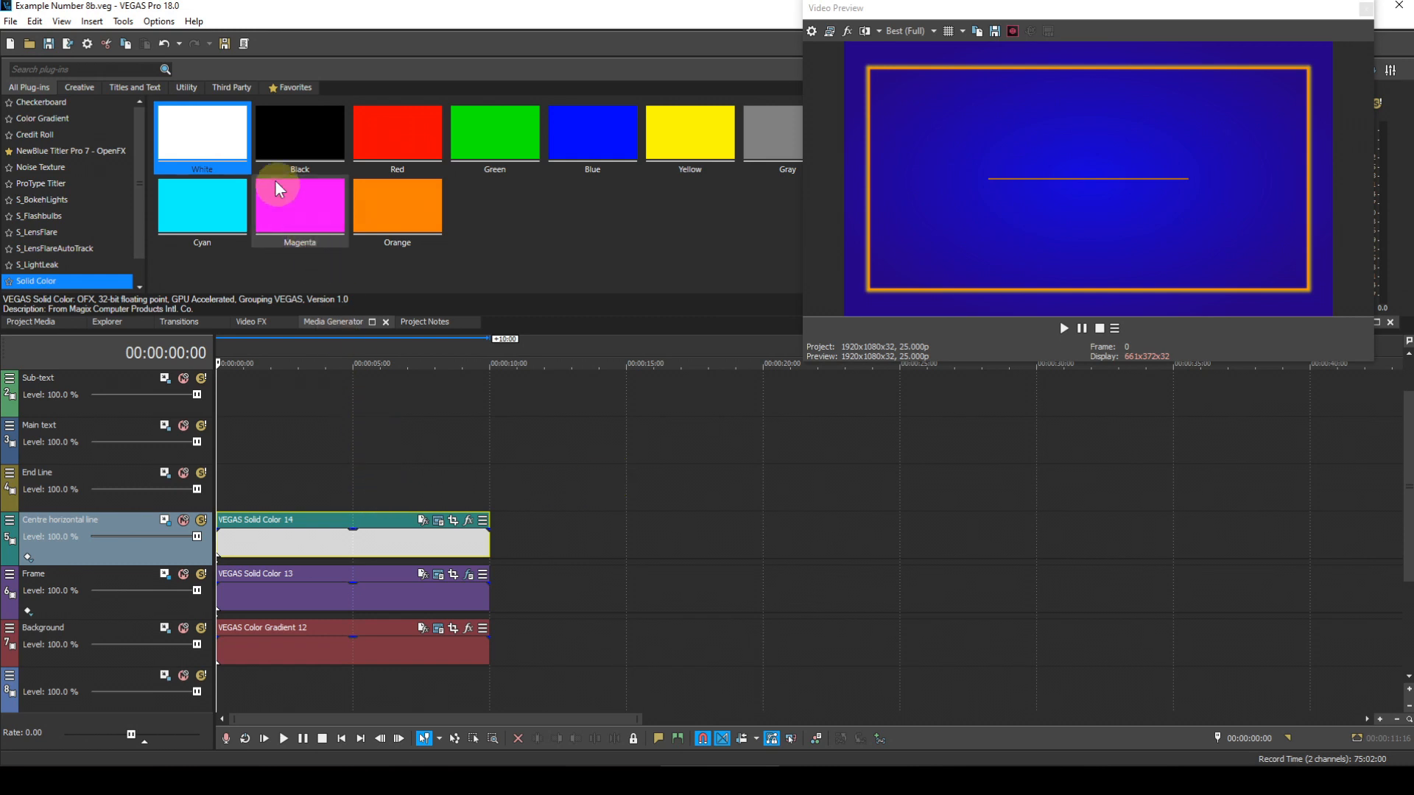
- Add a white Solid Color event at the start of the End Line track and set its colour to 1.0, .5, 0, 1.0
{"action": "left_click_drag", "start_coordinate": [218, 137], "coordinate": [214, 505]}
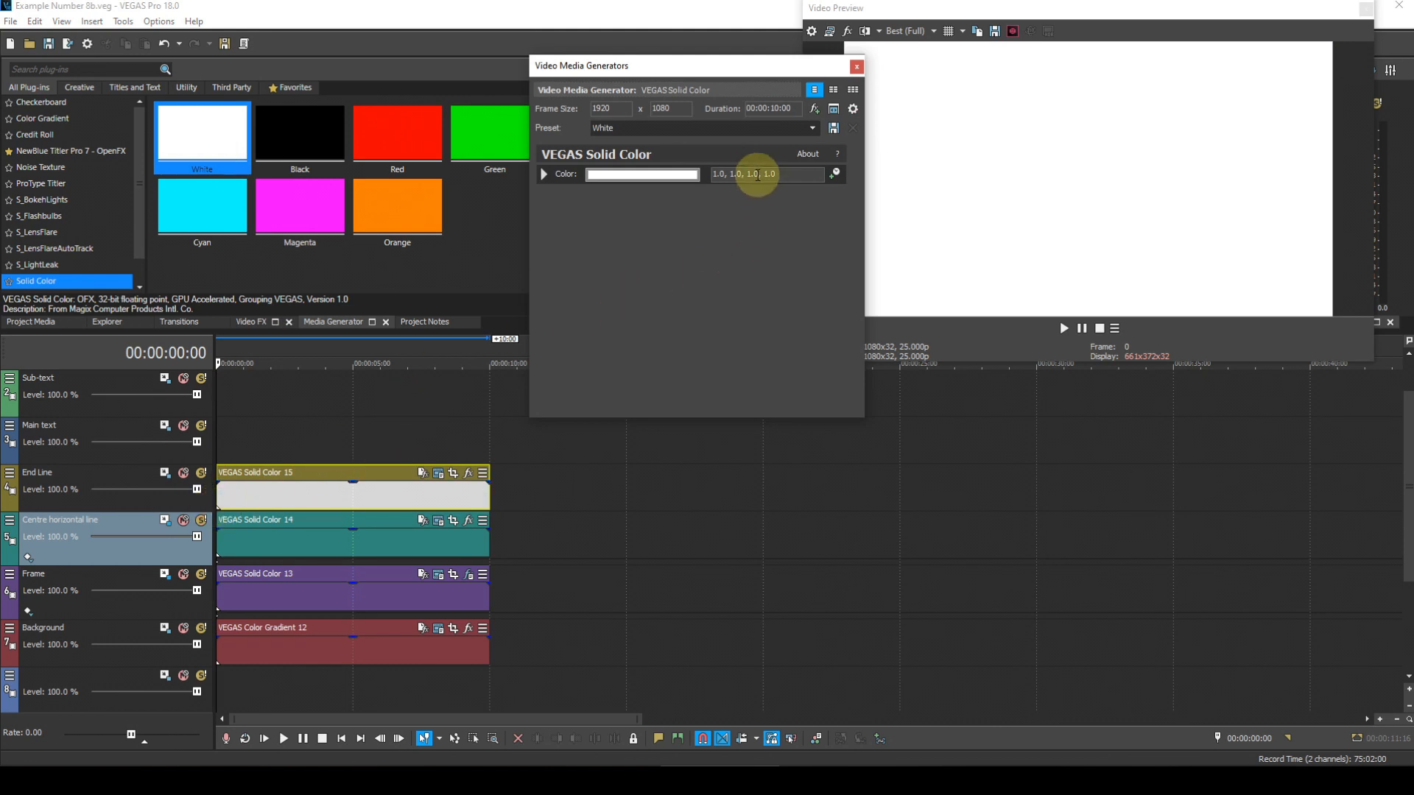
{"action": "left_click_drag", "start_coordinate": [757, 175], "coordinate": [732, 174]}
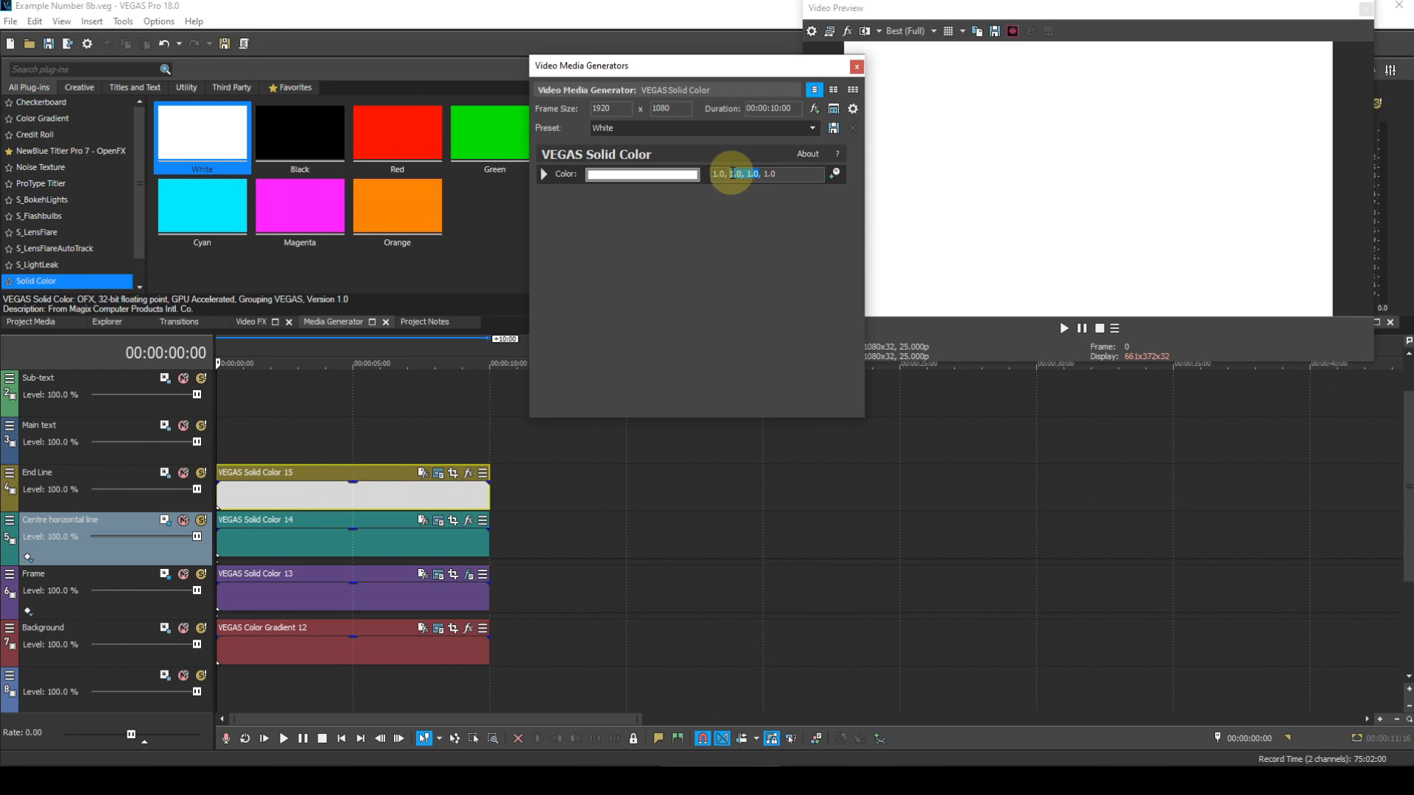
{"action": "type", "text": ".5"}
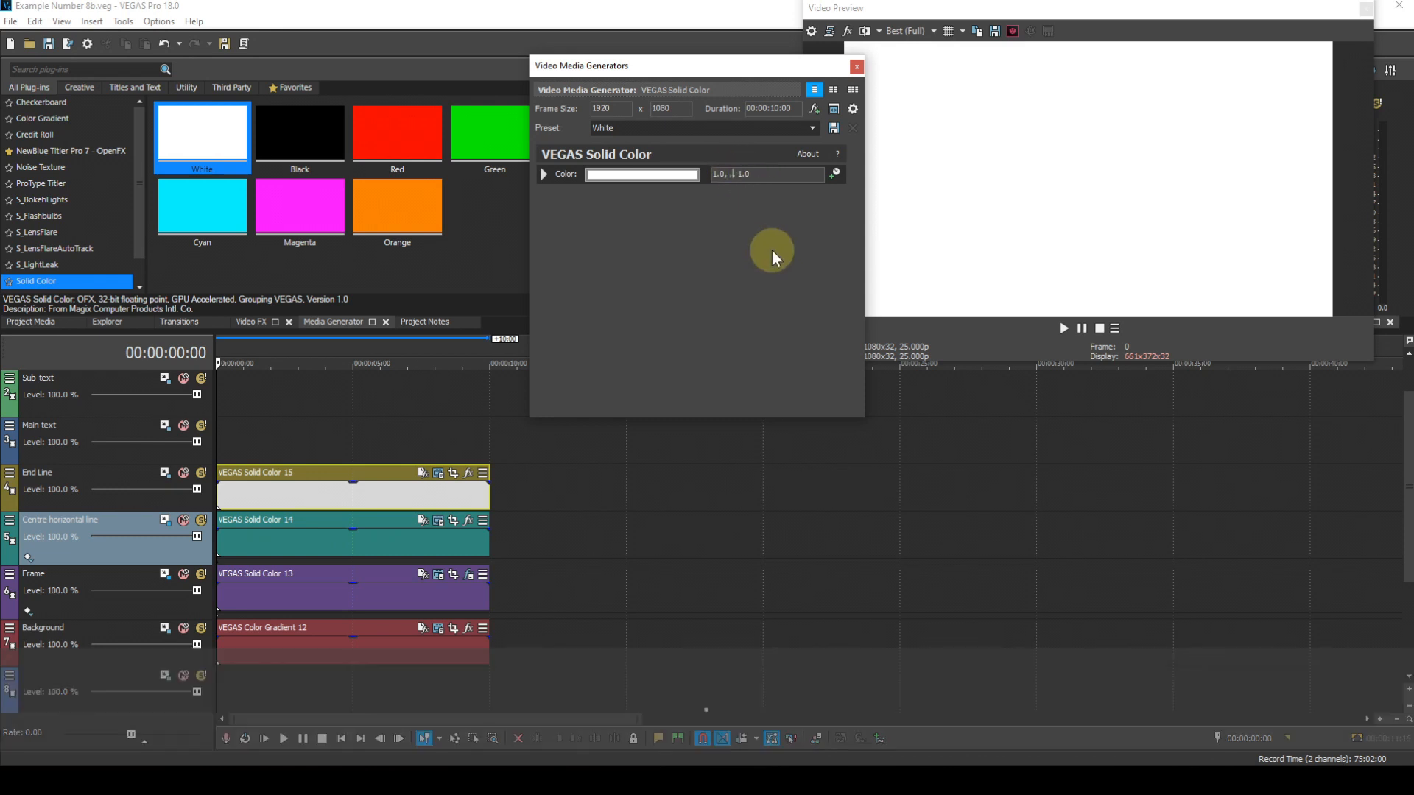
{"action": "type", "text": ",0"}
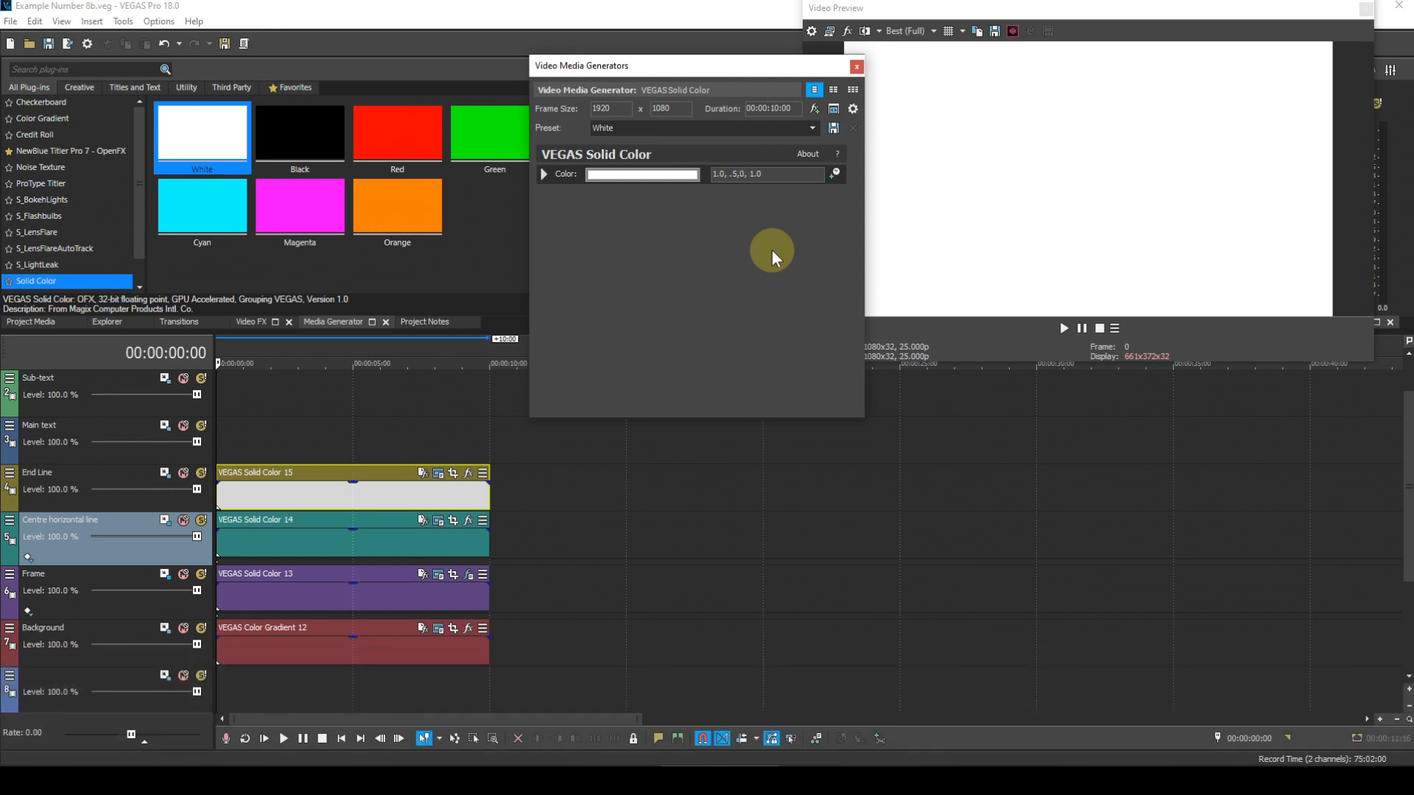
{"action": "key", "text": "Return"}
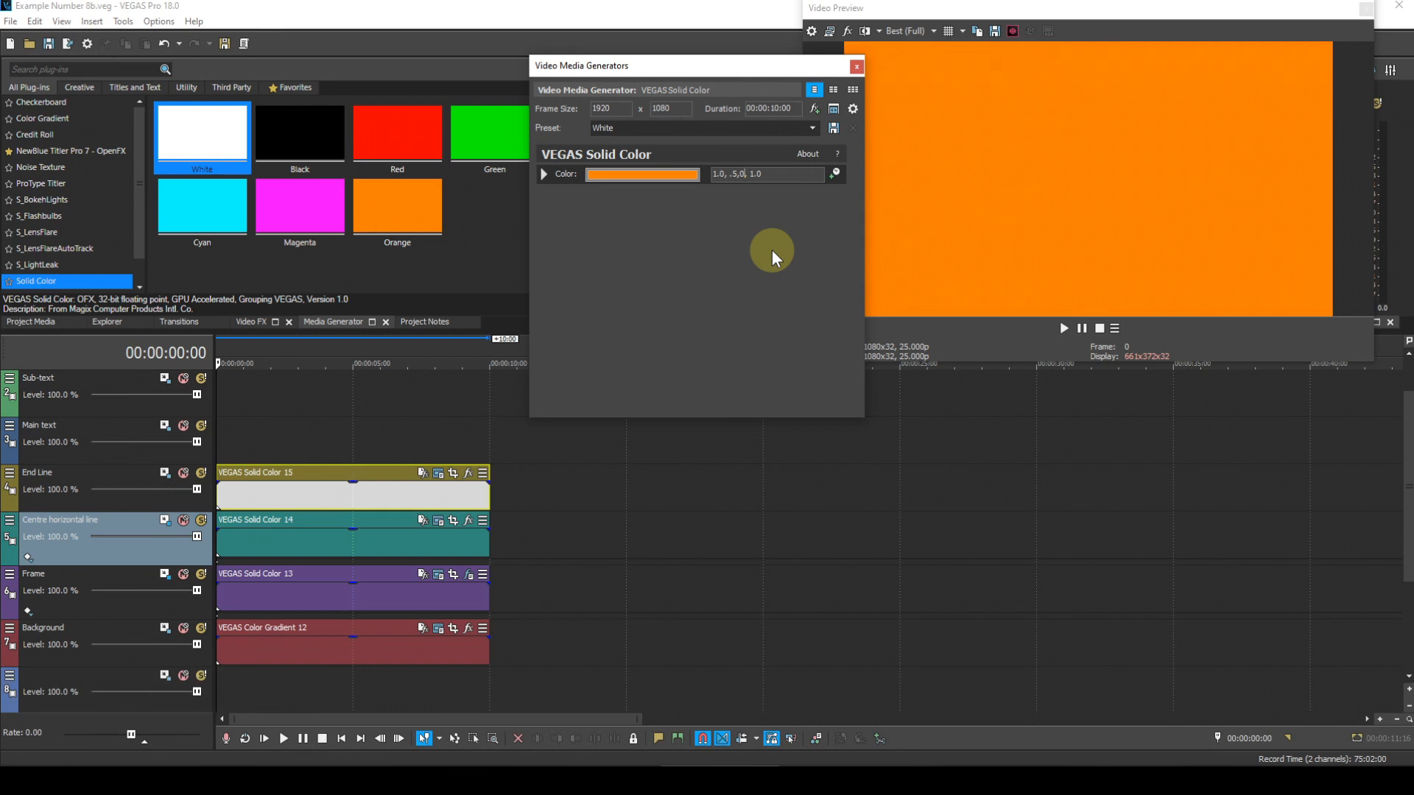
{"action": "left_click", "coordinate": [854, 67]}
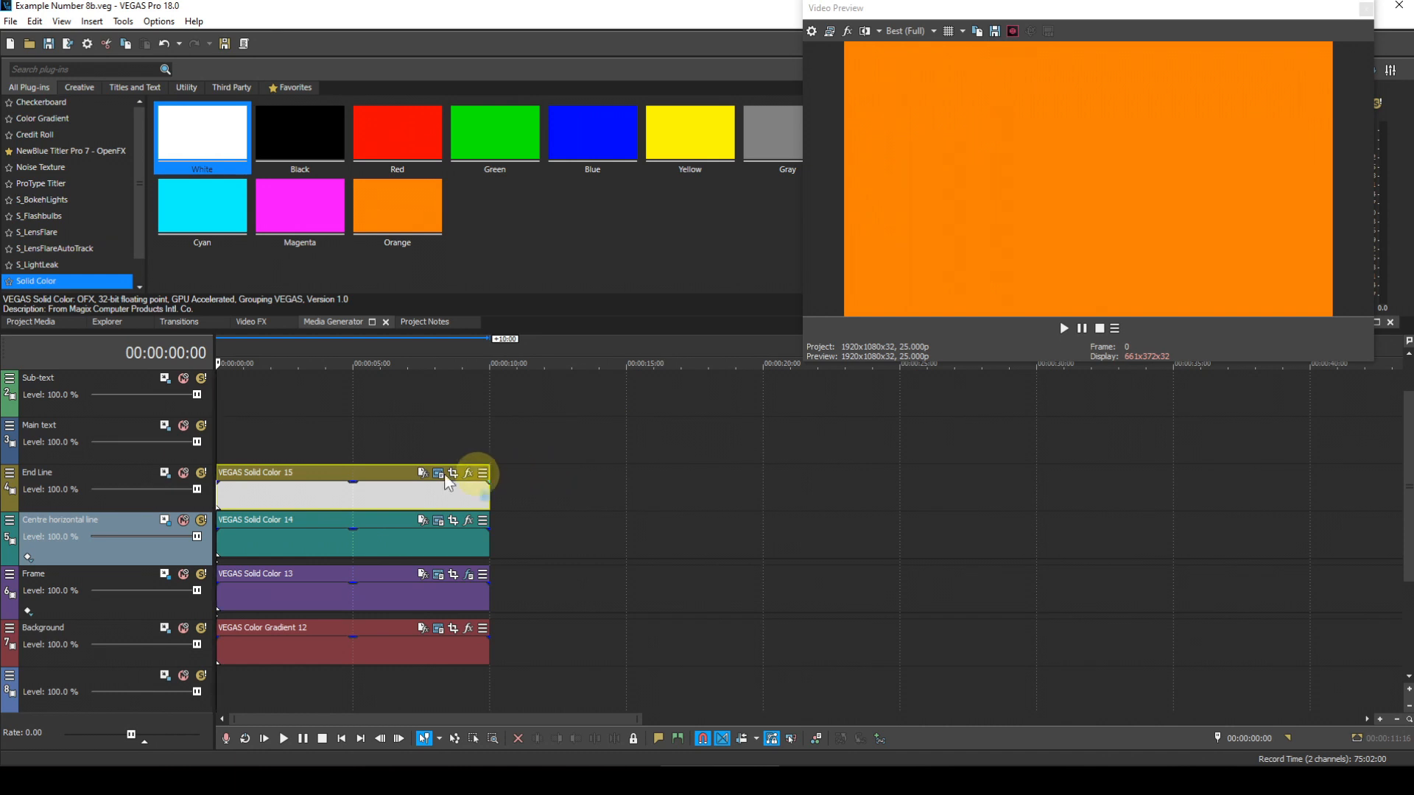
- Set the Track Motion X position of the End Line track to -387.30
{"action": "left_click", "coordinate": [163, 472]}
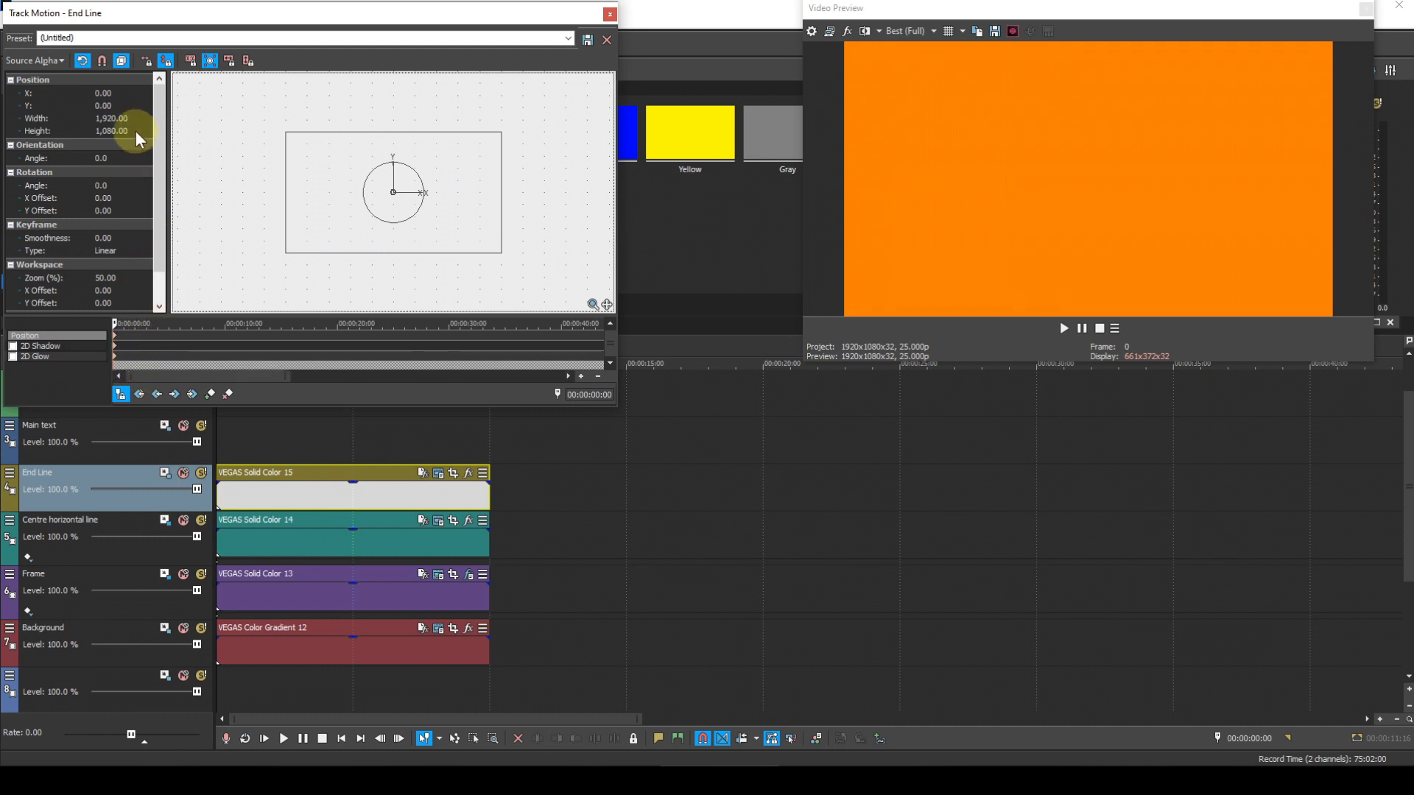
{"action": "left_click", "coordinate": [113, 91]}
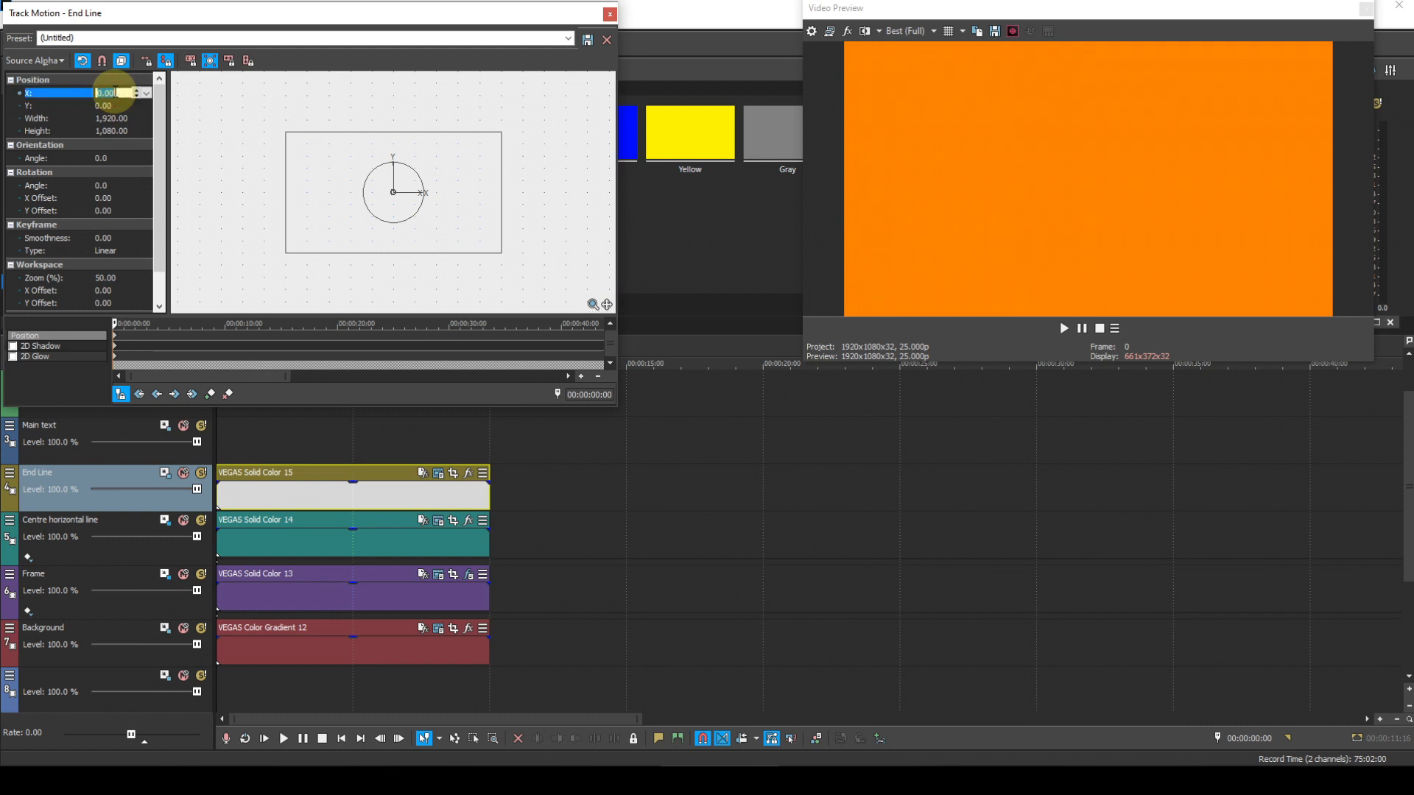
{"action": "type", "text": "-387.3"}
{"action": "key", "text": "Return"}
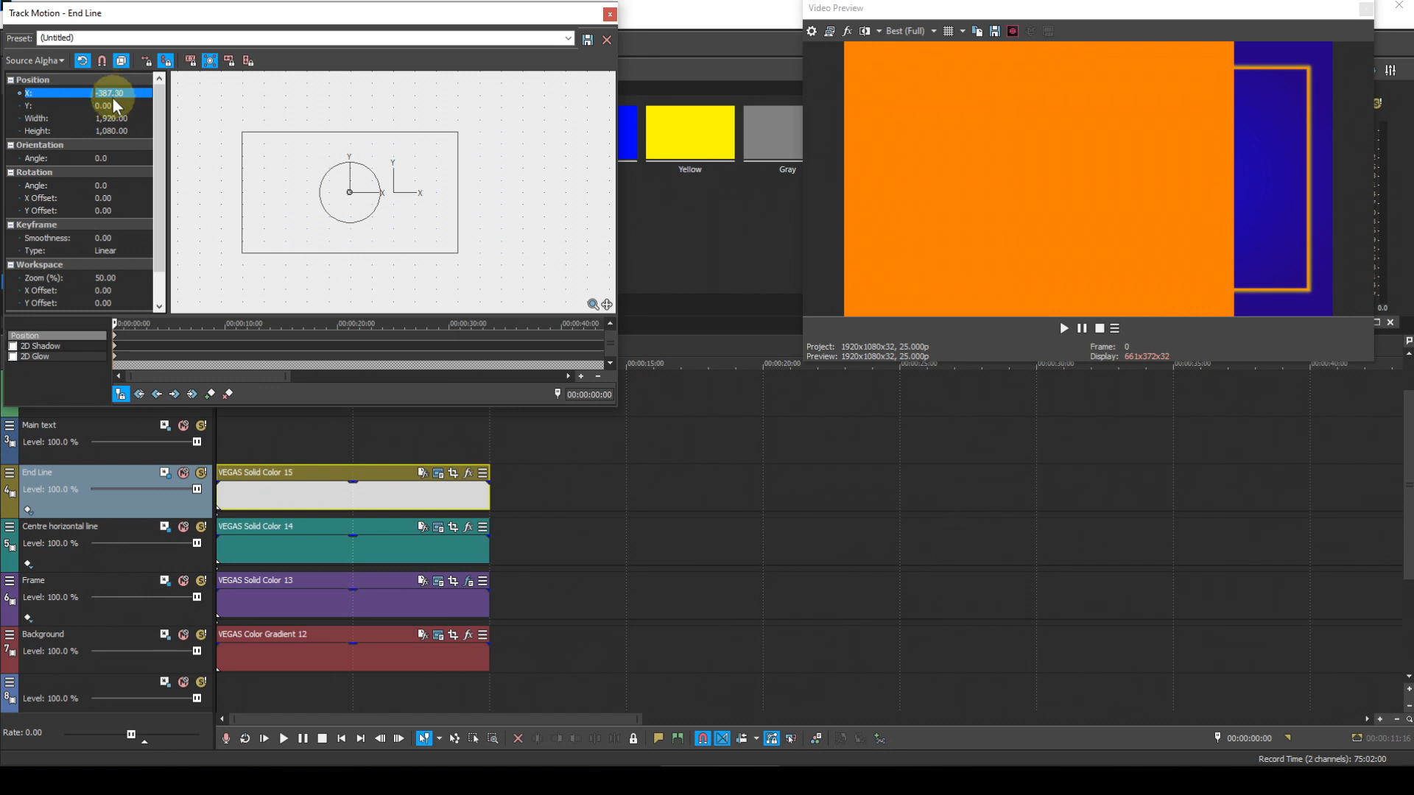
- Set the Track Motion width of the End Line track to 14.30 and its height to 0
{"action": "left_click", "coordinate": [112, 116]}
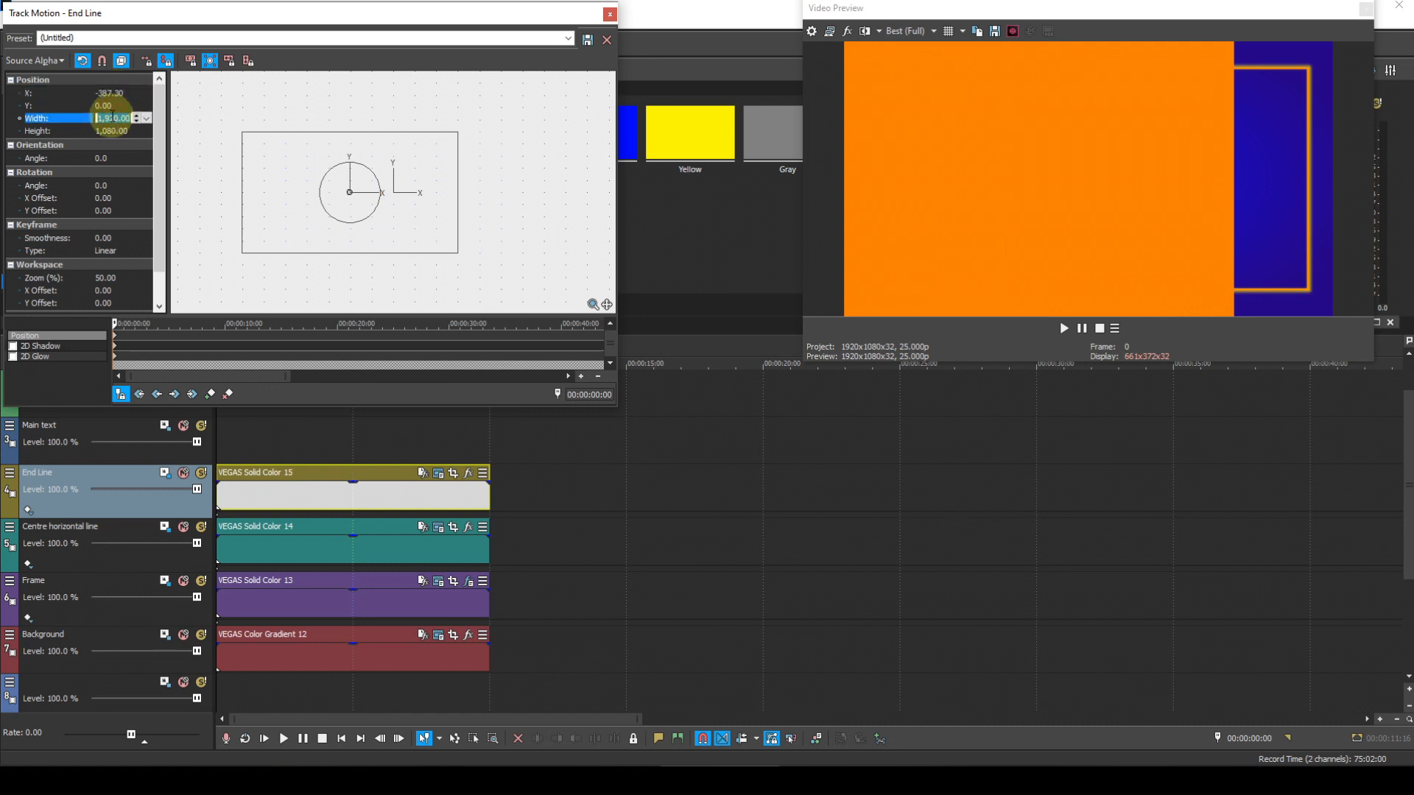
{"action": "type", "text": "14."}
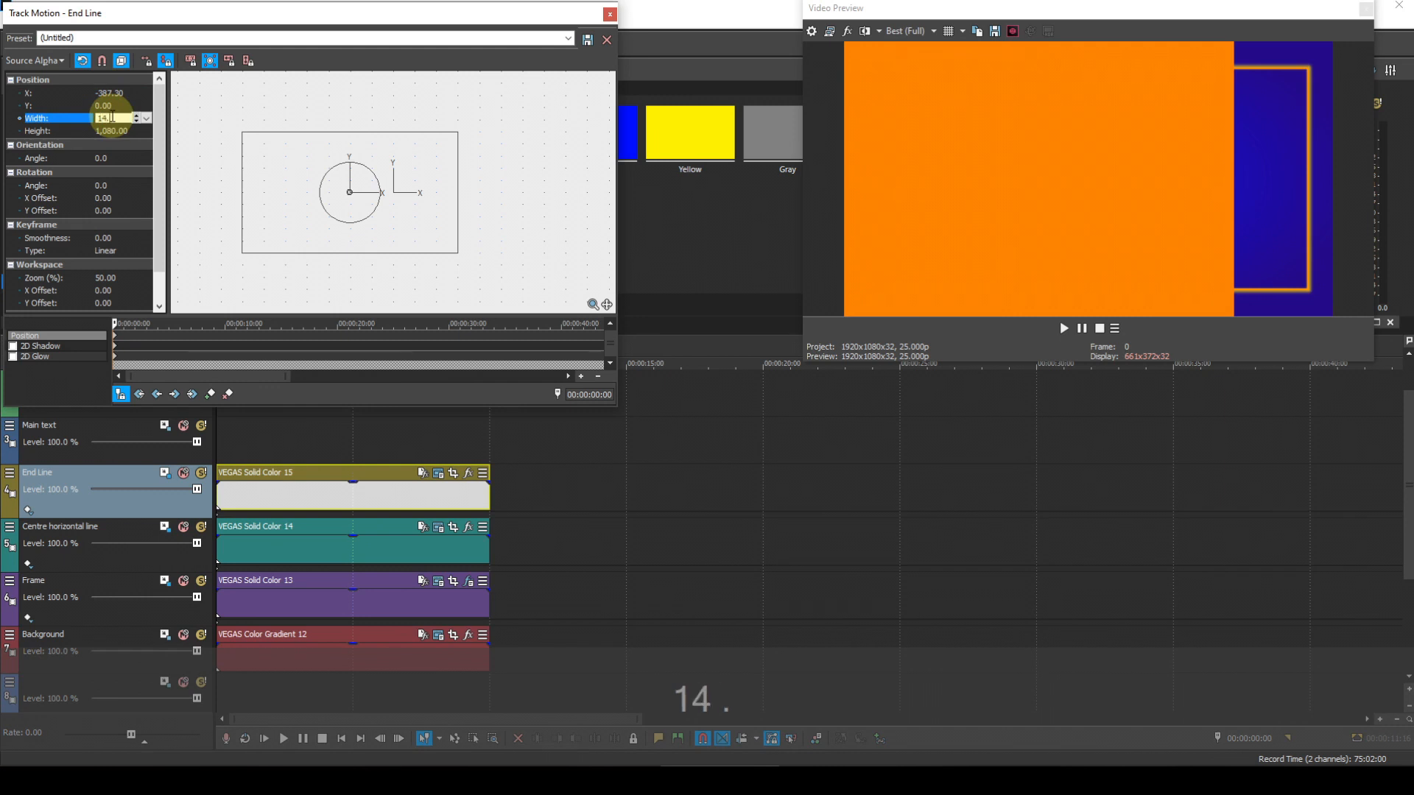
{"action": "type", "text": "3"}
{"action": "key", "text": "Return"}
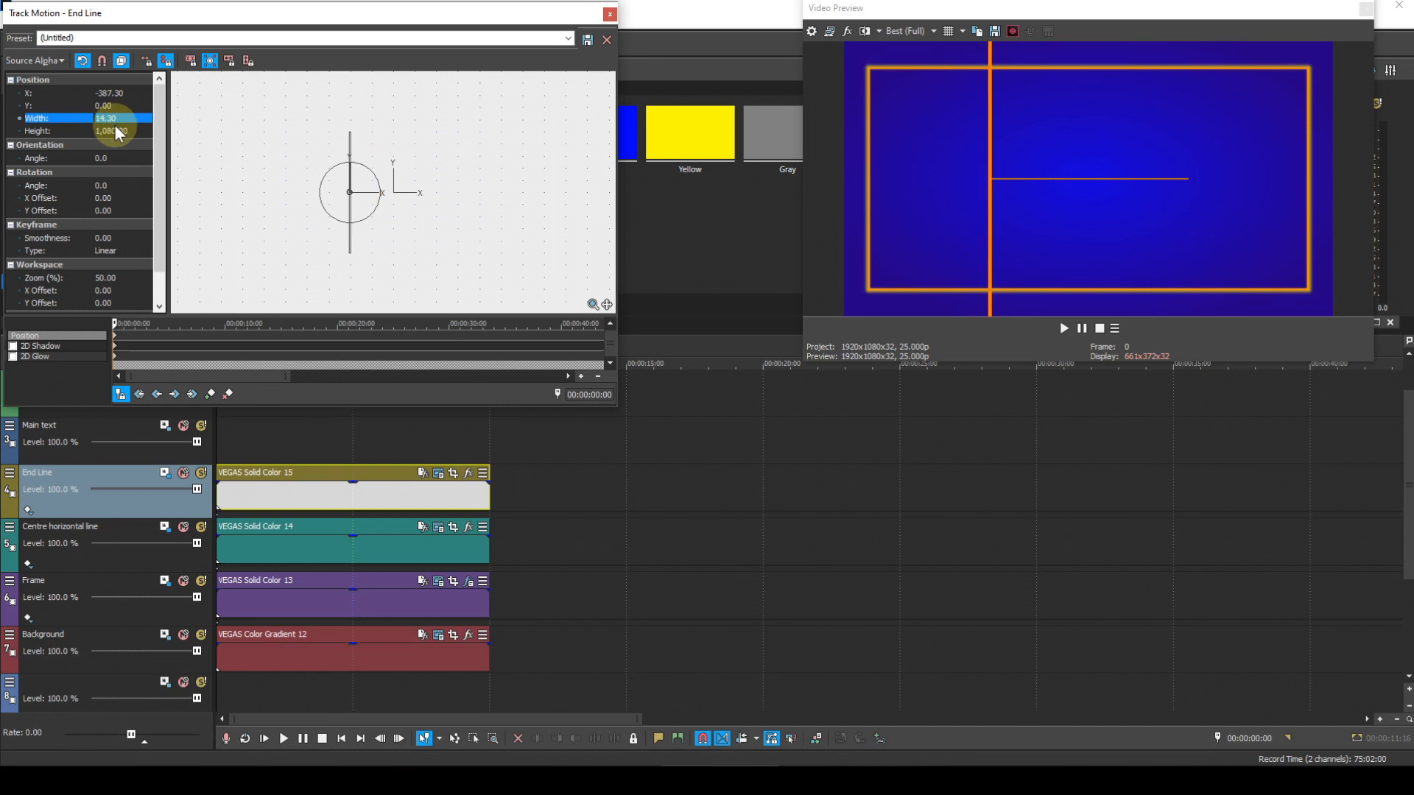
{"action": "left_click", "coordinate": [115, 131]}
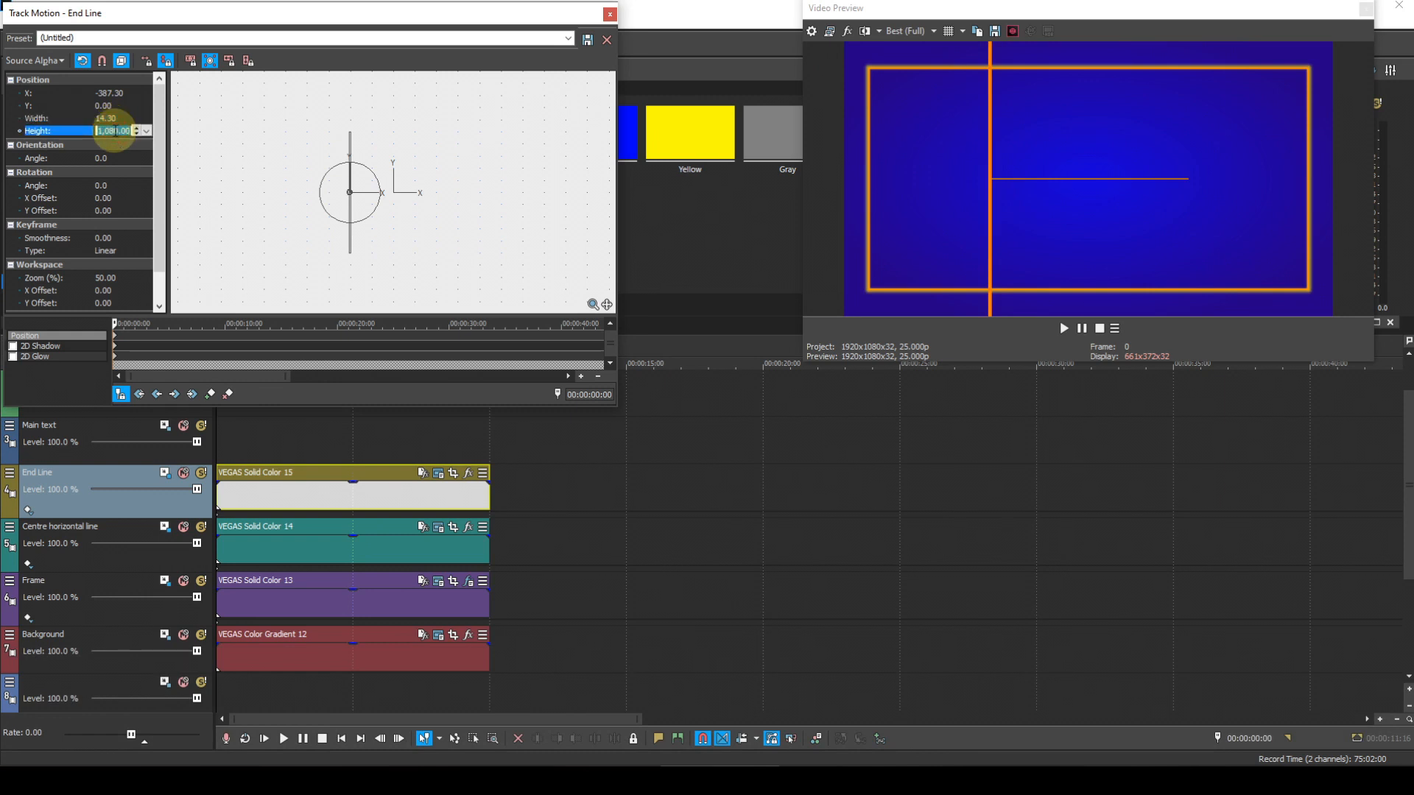
{"action": "type", "text": "0"}
{"action": "key", "text": "Return"}
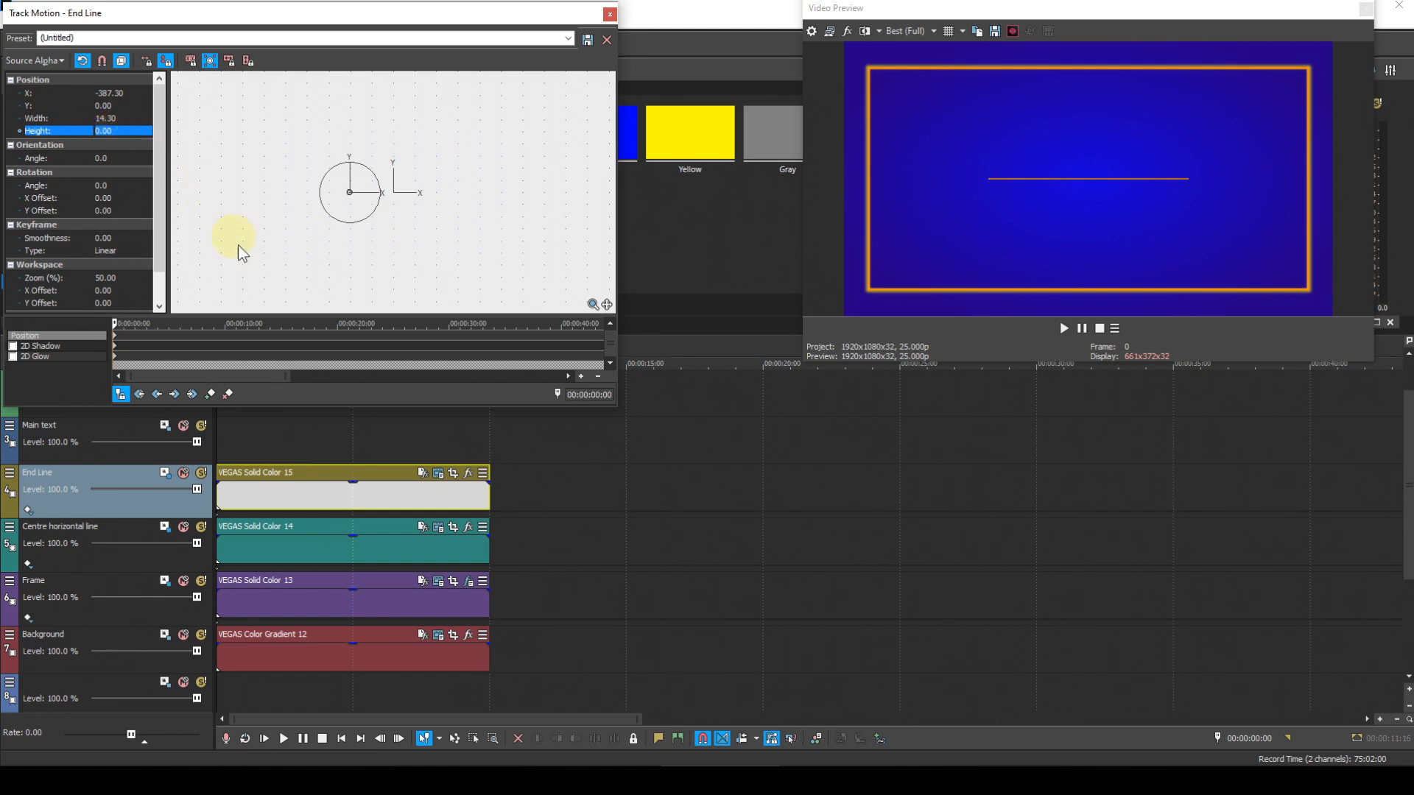
- Add a Position keyframe at 00:00:01:21 in the End Line track's motion timeline
{"action": "left_click", "coordinate": [598, 396]}
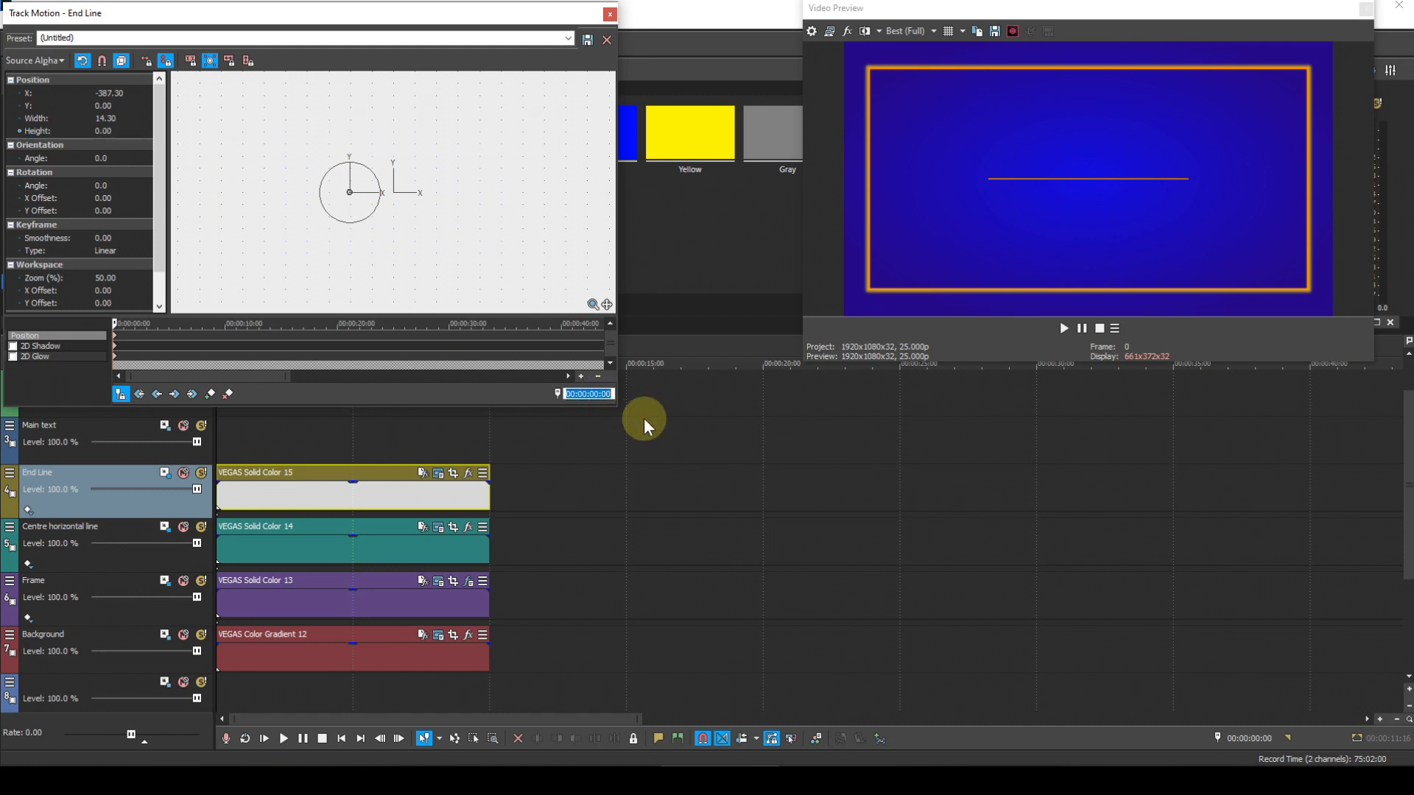
{"action": "type", "text": "01"}
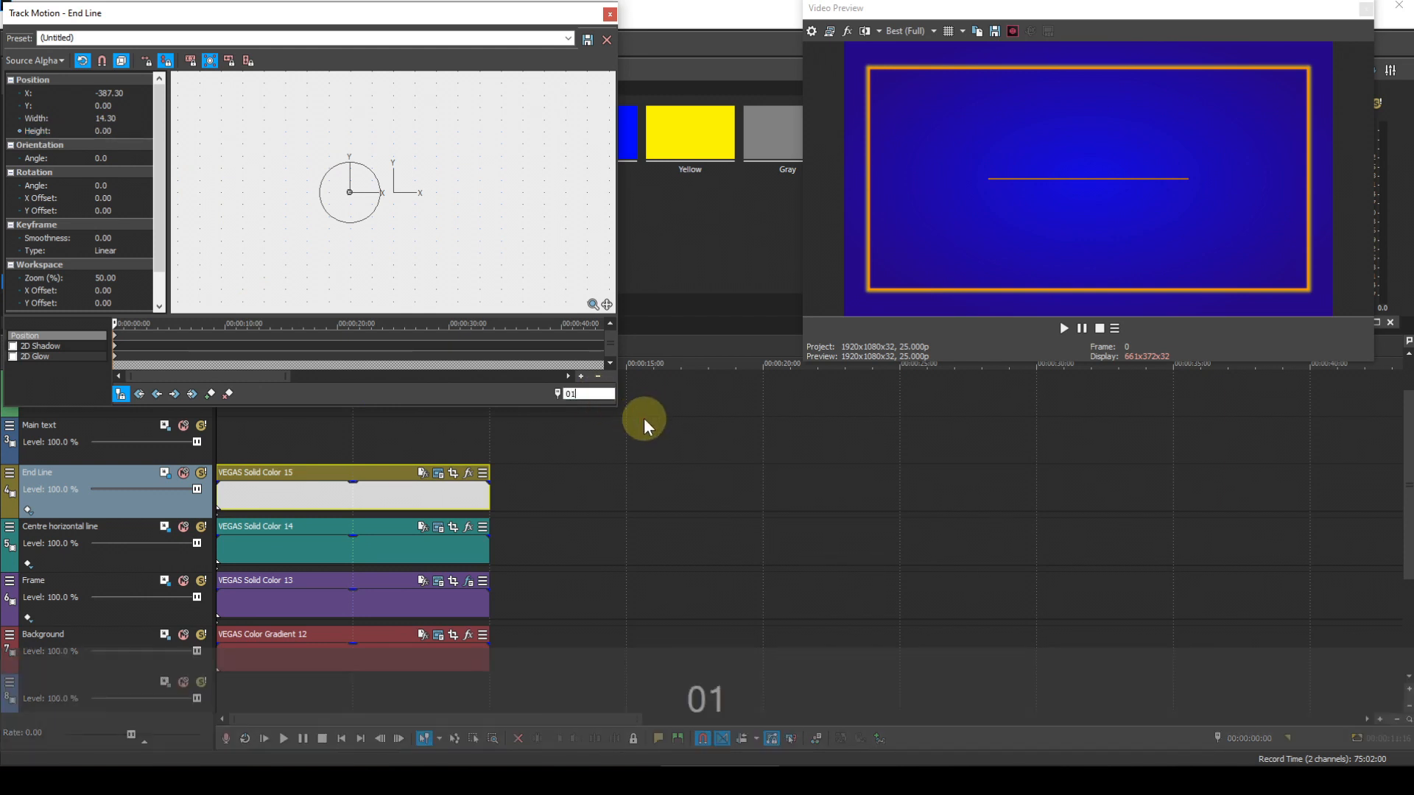
{"action": "type", "text": "21"}
{"action": "key", "text": "Return"}
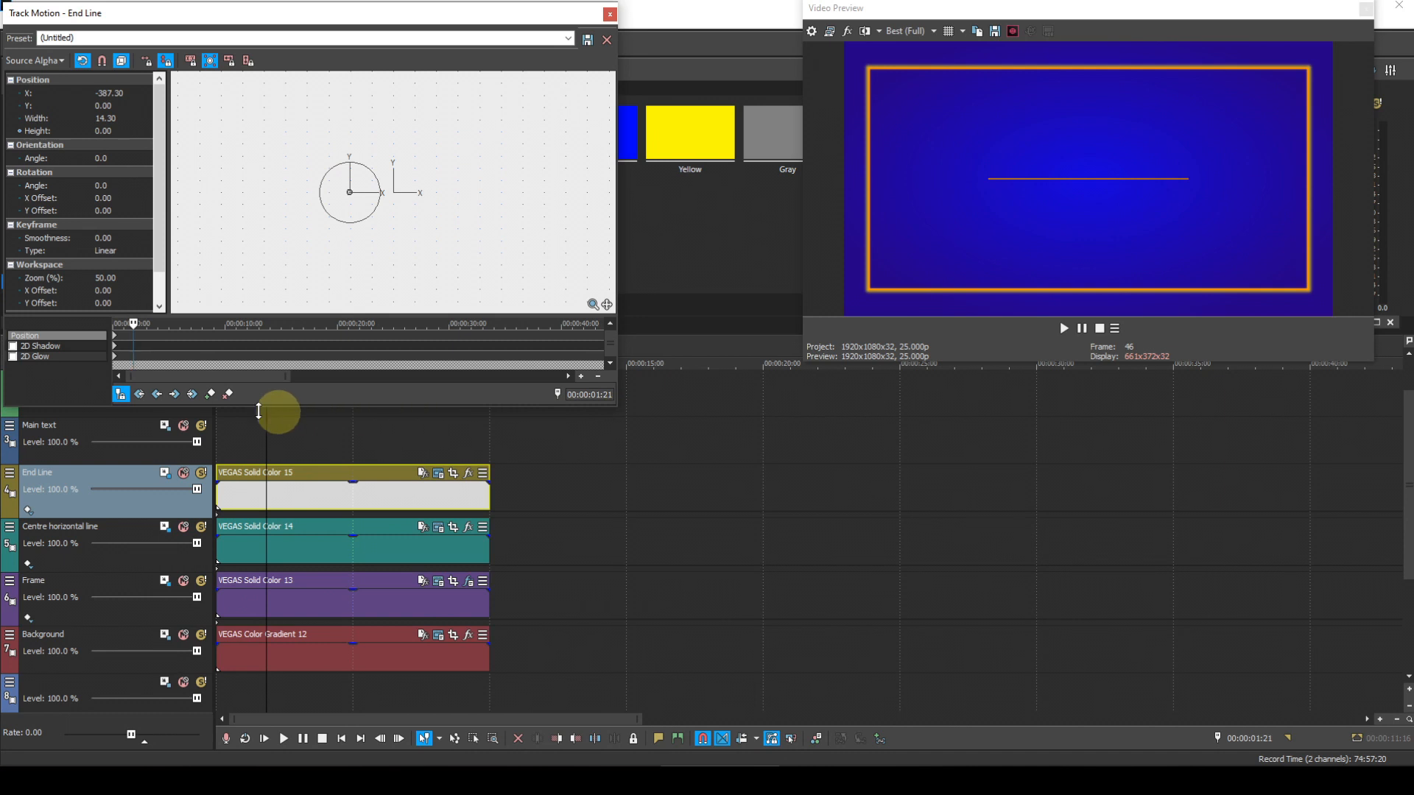
{"action": "left_click", "coordinate": [209, 395]}
{"action": "key", "text": "Right"}
{"action": "key", "text": "Right"}
{"action": "key", "text": "Right"}
{"action": "key", "text": "Right"}
{"action": "key", "text": "Right"}
{"action": "key", "text": "Right"}
{"action": "key", "text": "Right"}
{"action": "key", "text": "Right"}
{"action": "key", "text": "Right"}
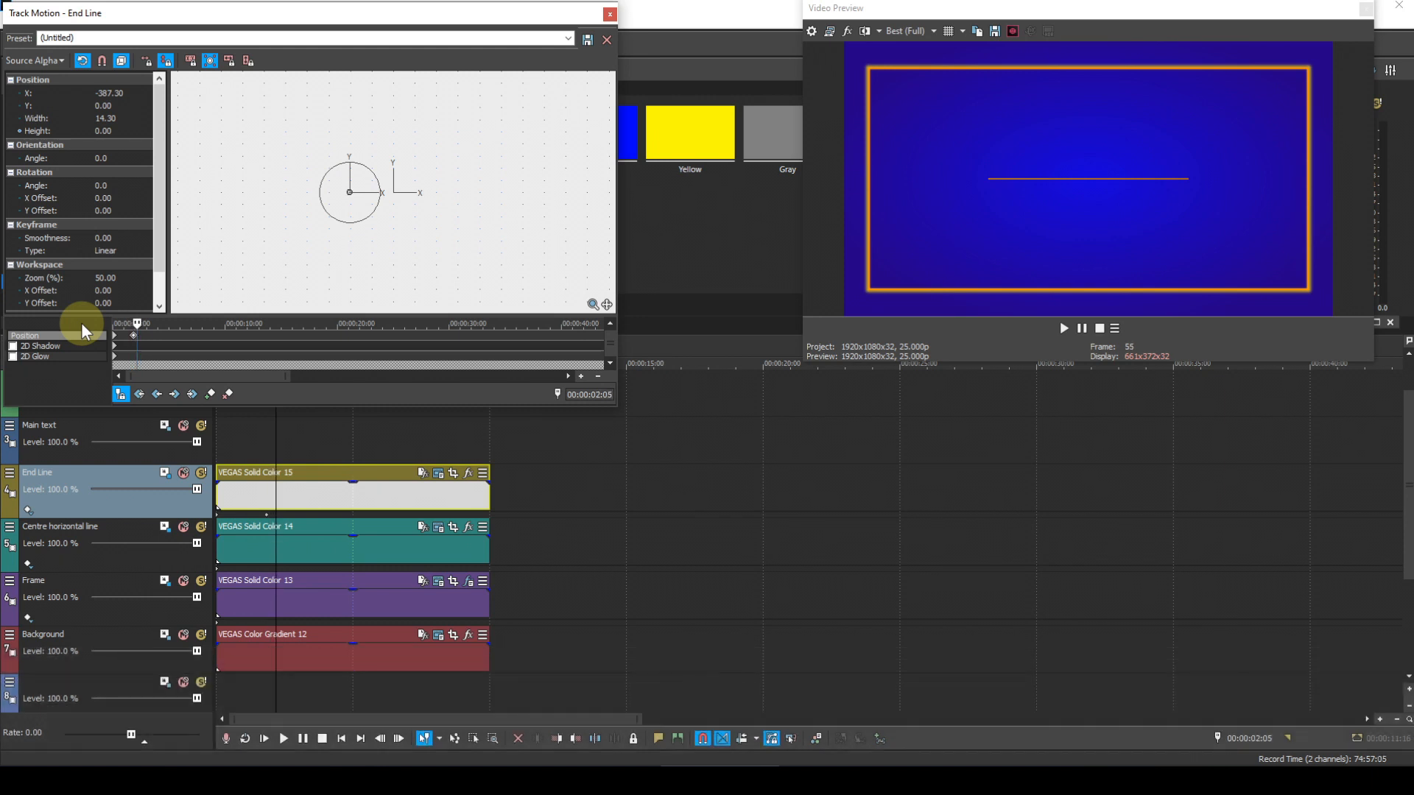
{"action": "key", "text": "Left"}
{"action": "left_click", "coordinate": [158, 393]}
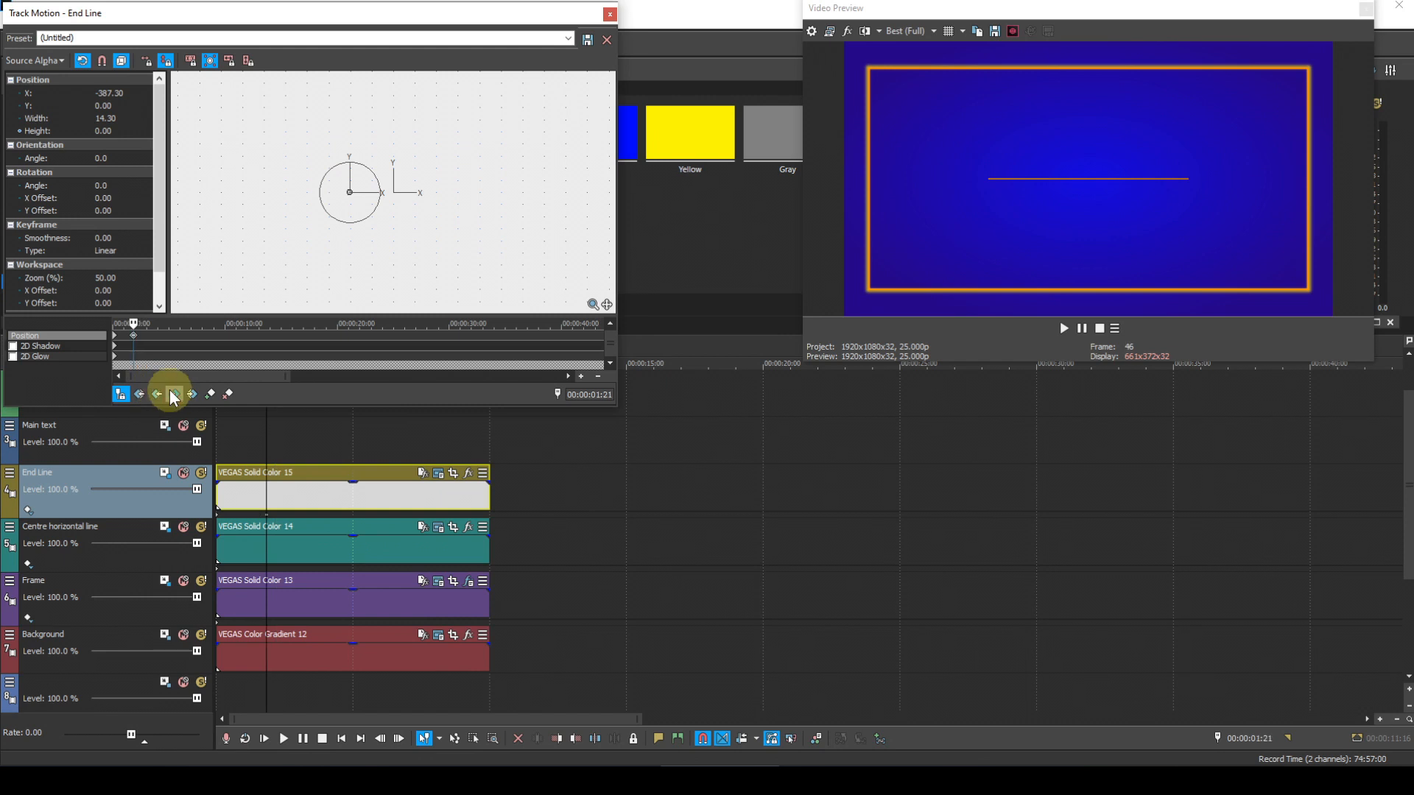
- Advance eight frames from the 00:00:01:21 keyframe and add another Position keyframe at 00:00:02:04
{"action": "key", "text": "Right"}
{"action": "key", "text": "Right"}
{"action": "key", "text": "Right"}
{"action": "key", "text": "Right"}
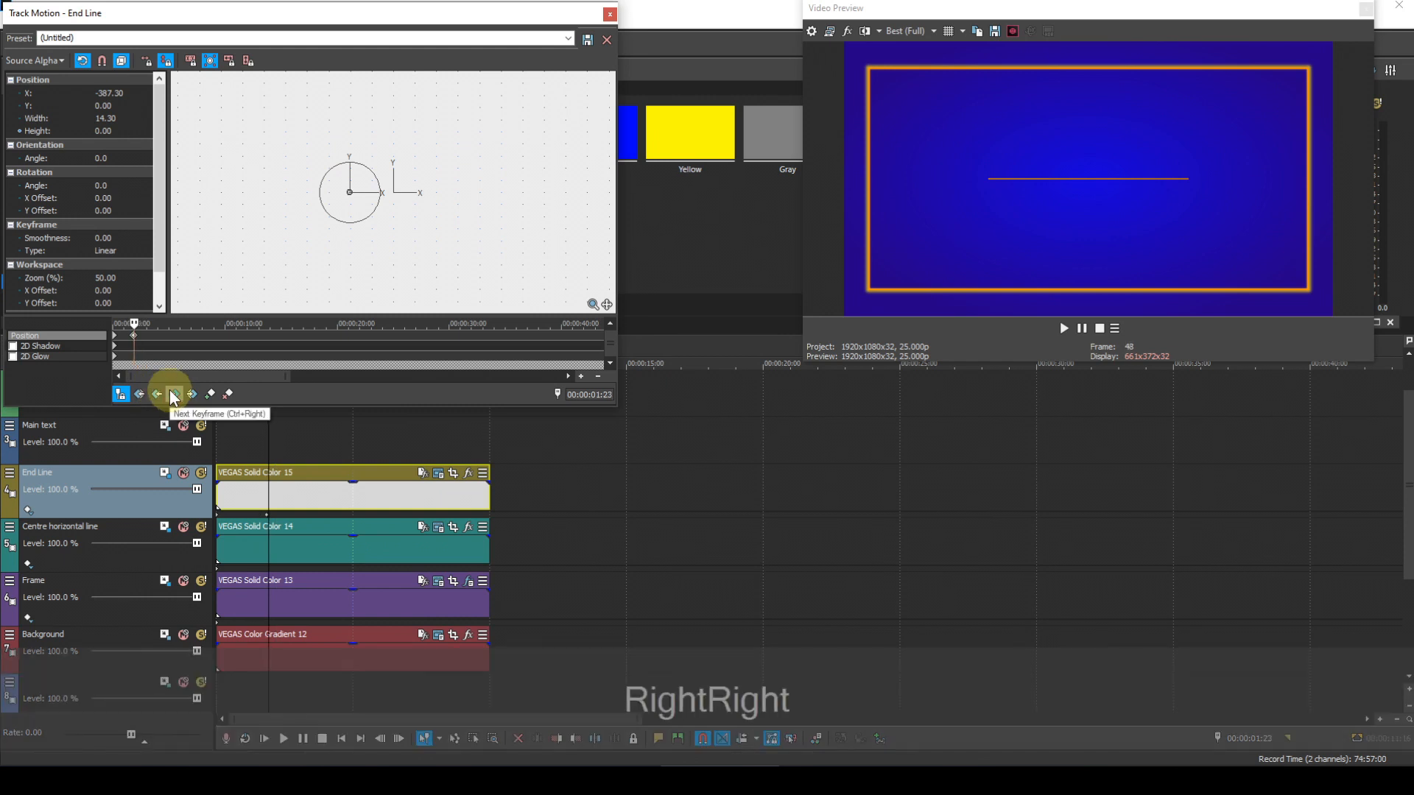
{"action": "key", "text": "Right"}
{"action": "key", "text": "Right"}
{"action": "key", "text": "Right"}
{"action": "key", "text": "Right"}
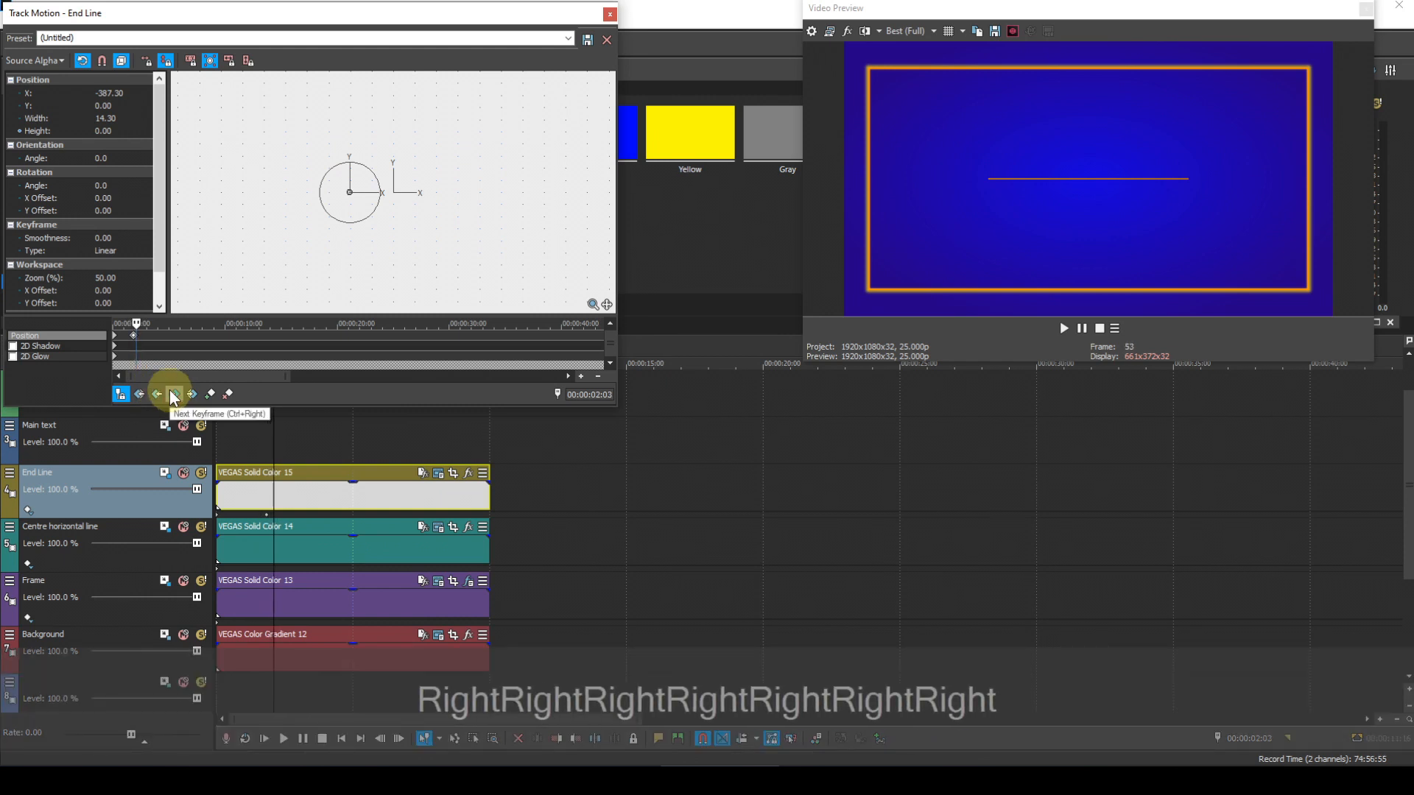
{"action": "left_click", "coordinate": [581, 377]}
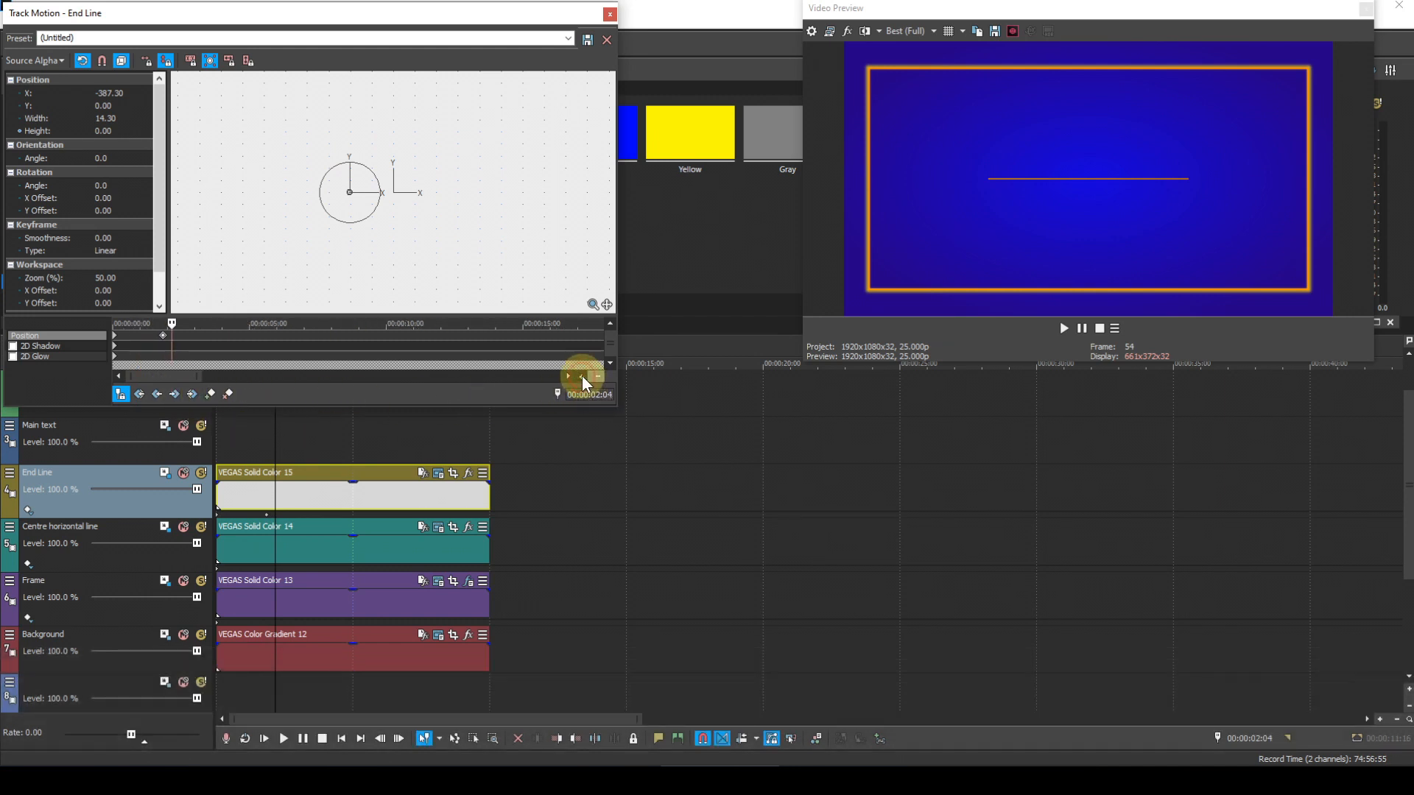
{"action": "left_click", "coordinate": [212, 393]}
- Set the End Line's Y position to 67.20 and height to 134.60 at the 00:00:02:04 keyframe
{"action": "left_click", "coordinate": [114, 104]}
{"action": "left_click", "coordinate": [100, 106]}
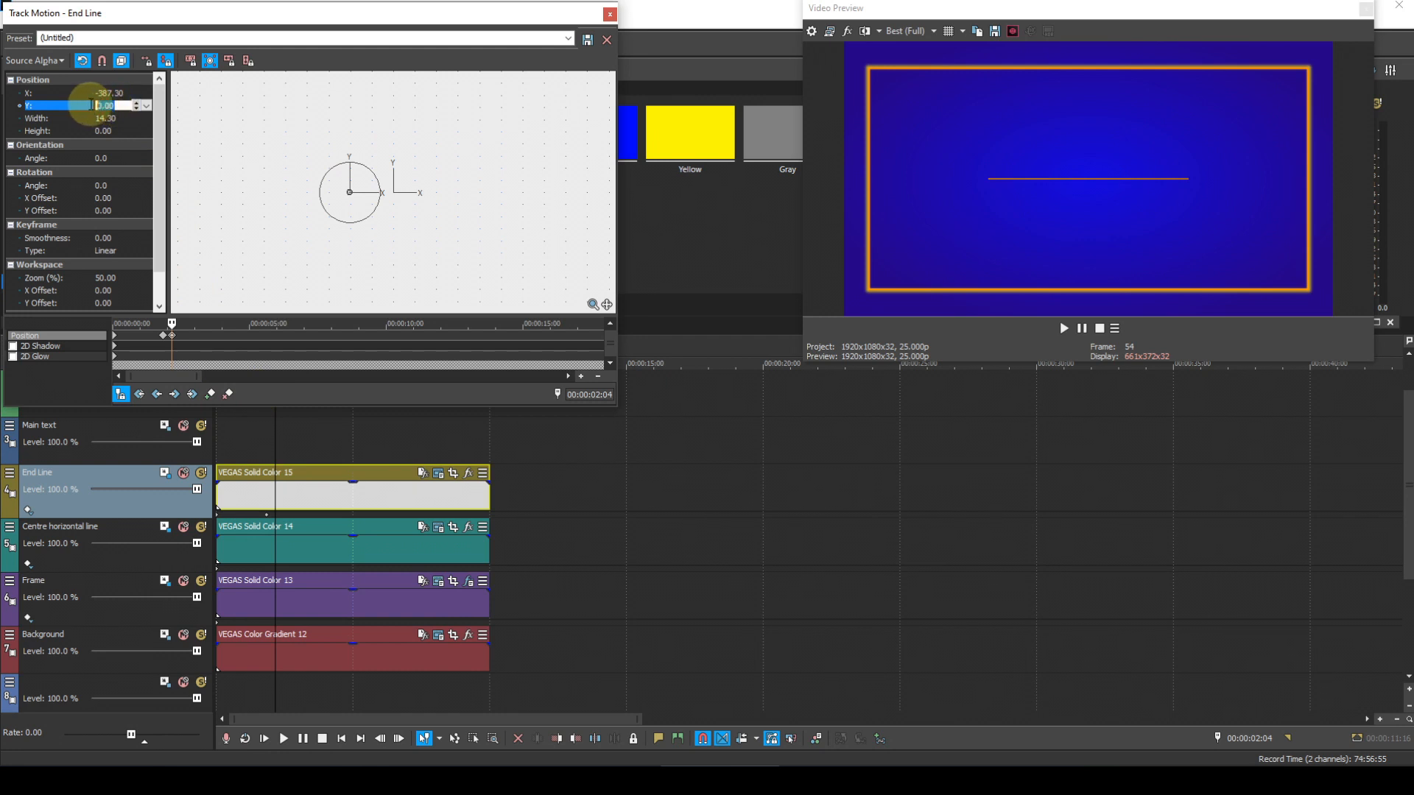
{"action": "type", "text": "67.2"}
{"action": "key", "text": "Return"}
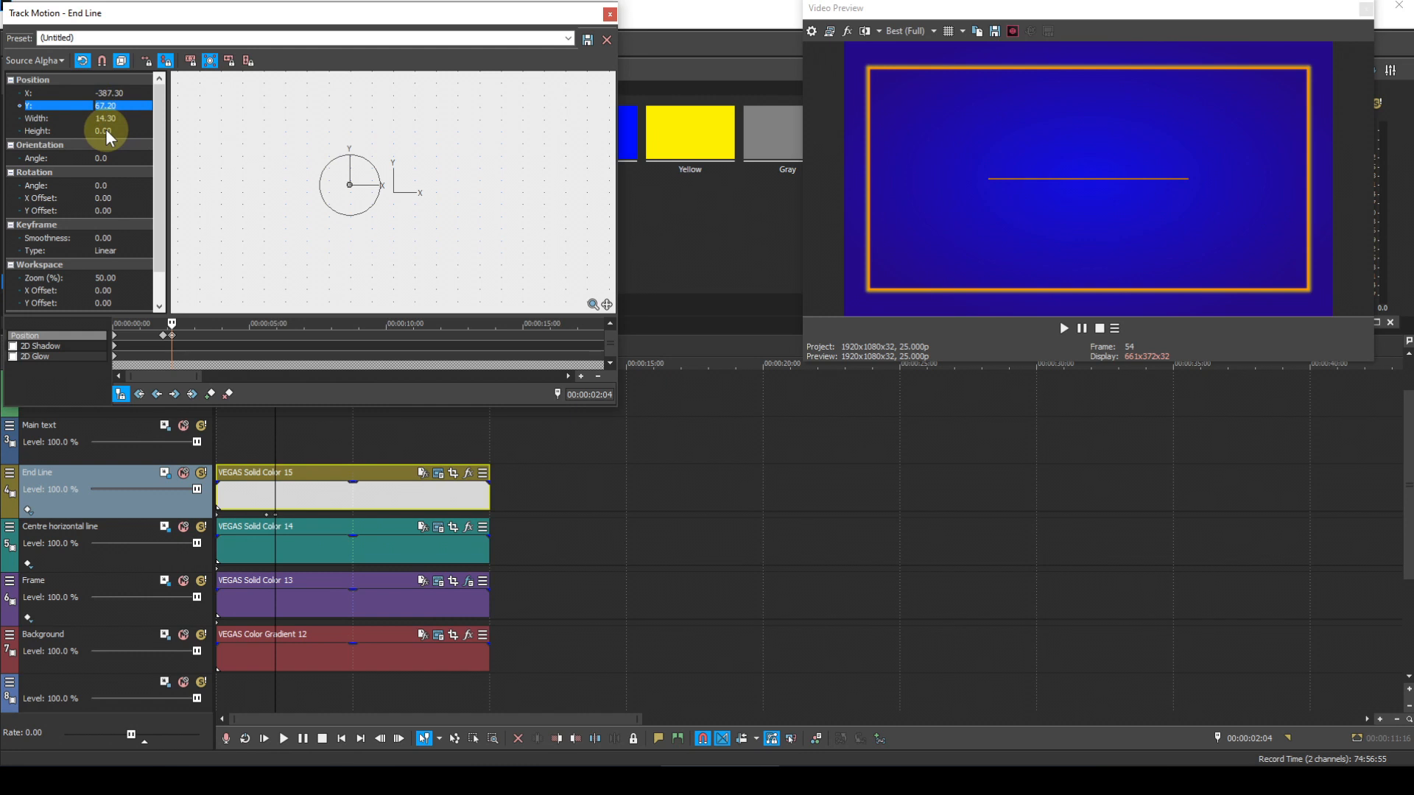
{"action": "left_click", "coordinate": [105, 130]}
{"action": "left_click", "coordinate": [105, 129]}
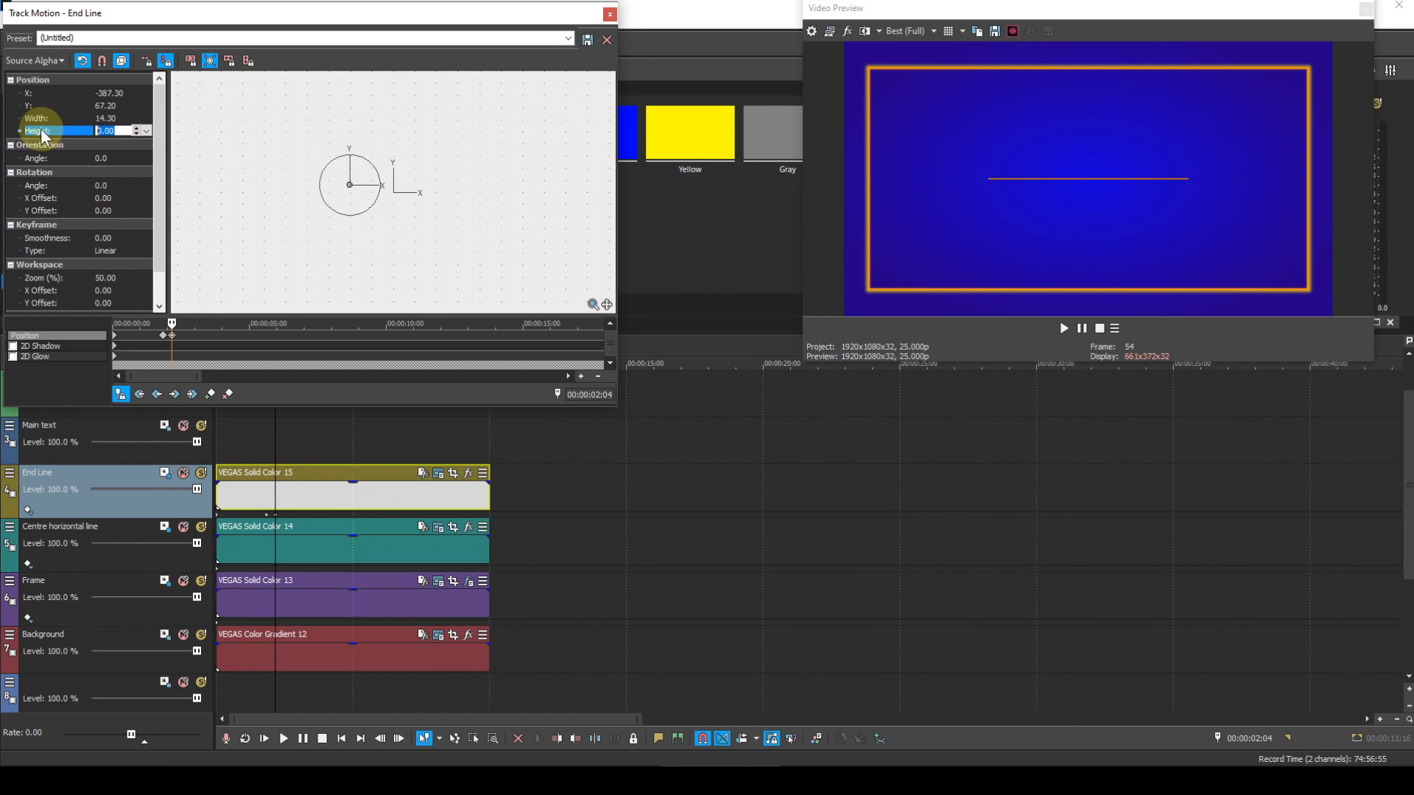
{"action": "type", "text": "134.6"}
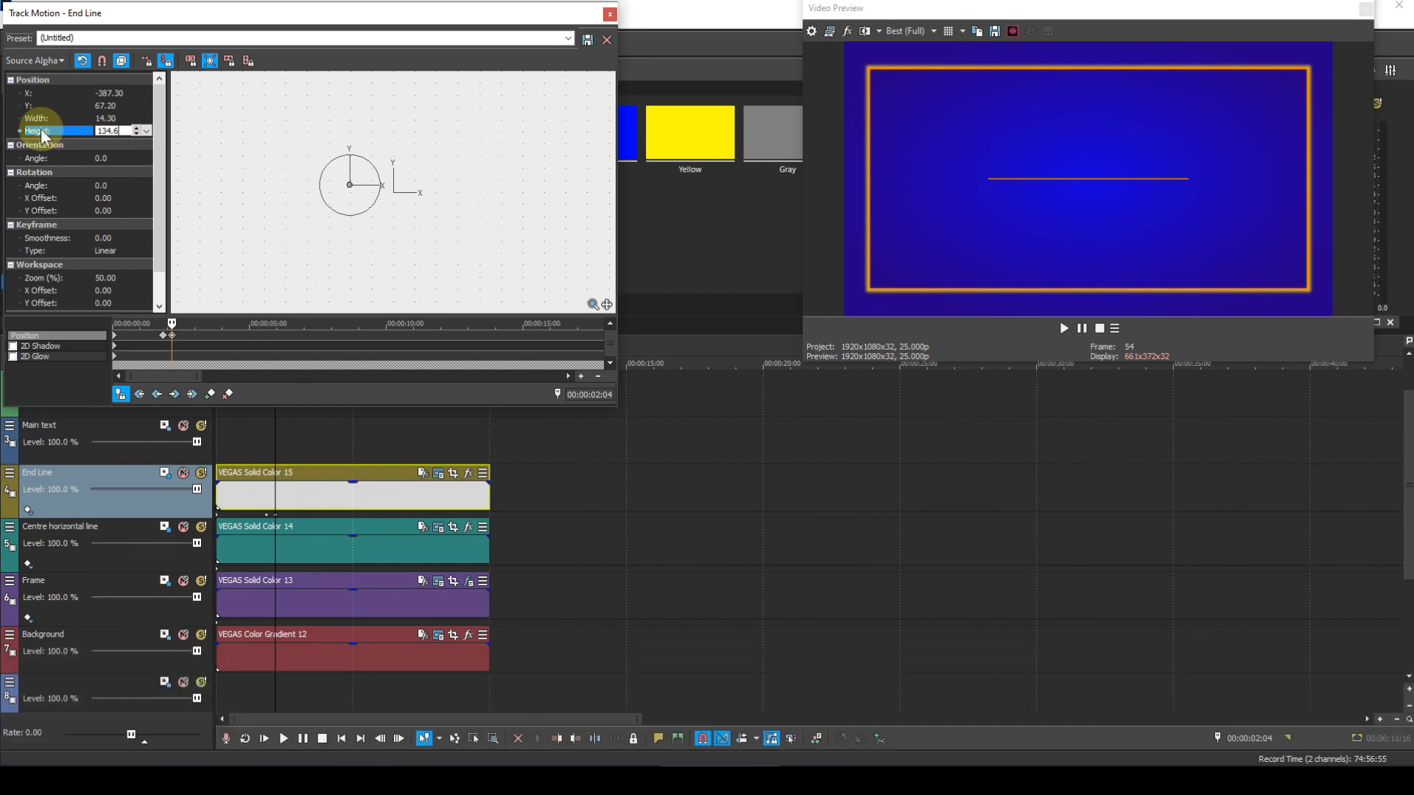
{"action": "key", "text": "Return"}
- Add a Position keyframe at 00:00:03:15 for the End Line track, keeping the same motion values
{"action": "left_click", "coordinate": [588, 396]}
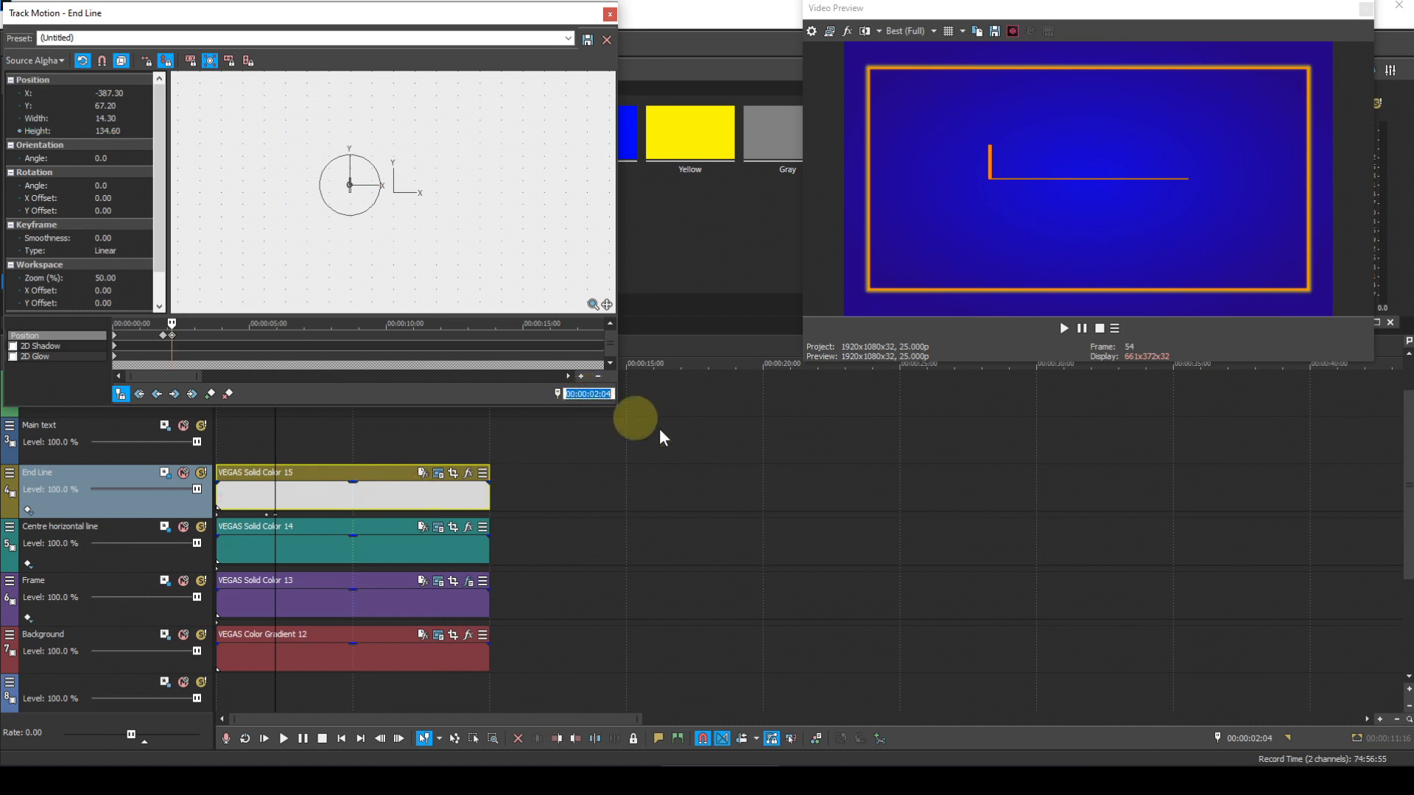
{"action": "type", "text": "0315"}
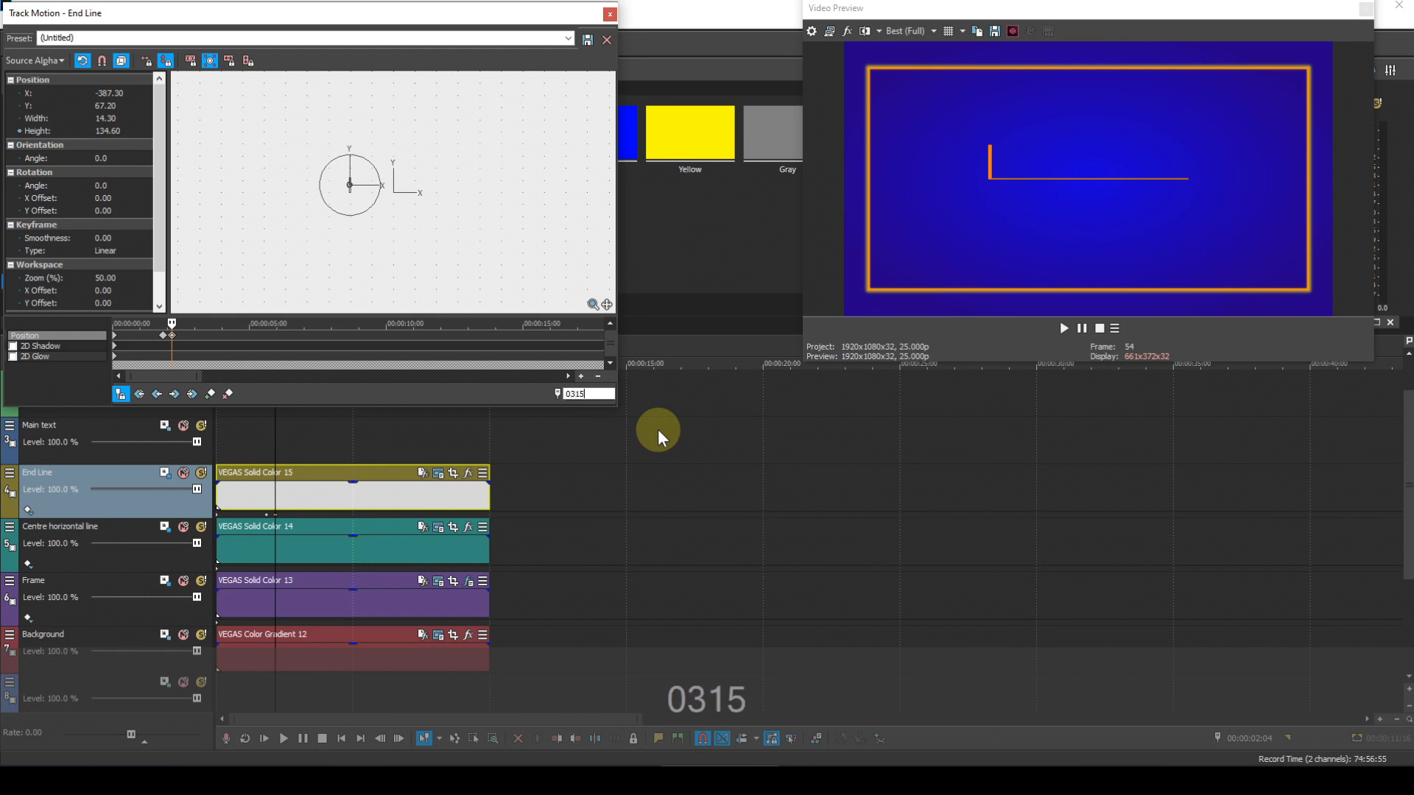
{"action": "key", "text": "Return"}
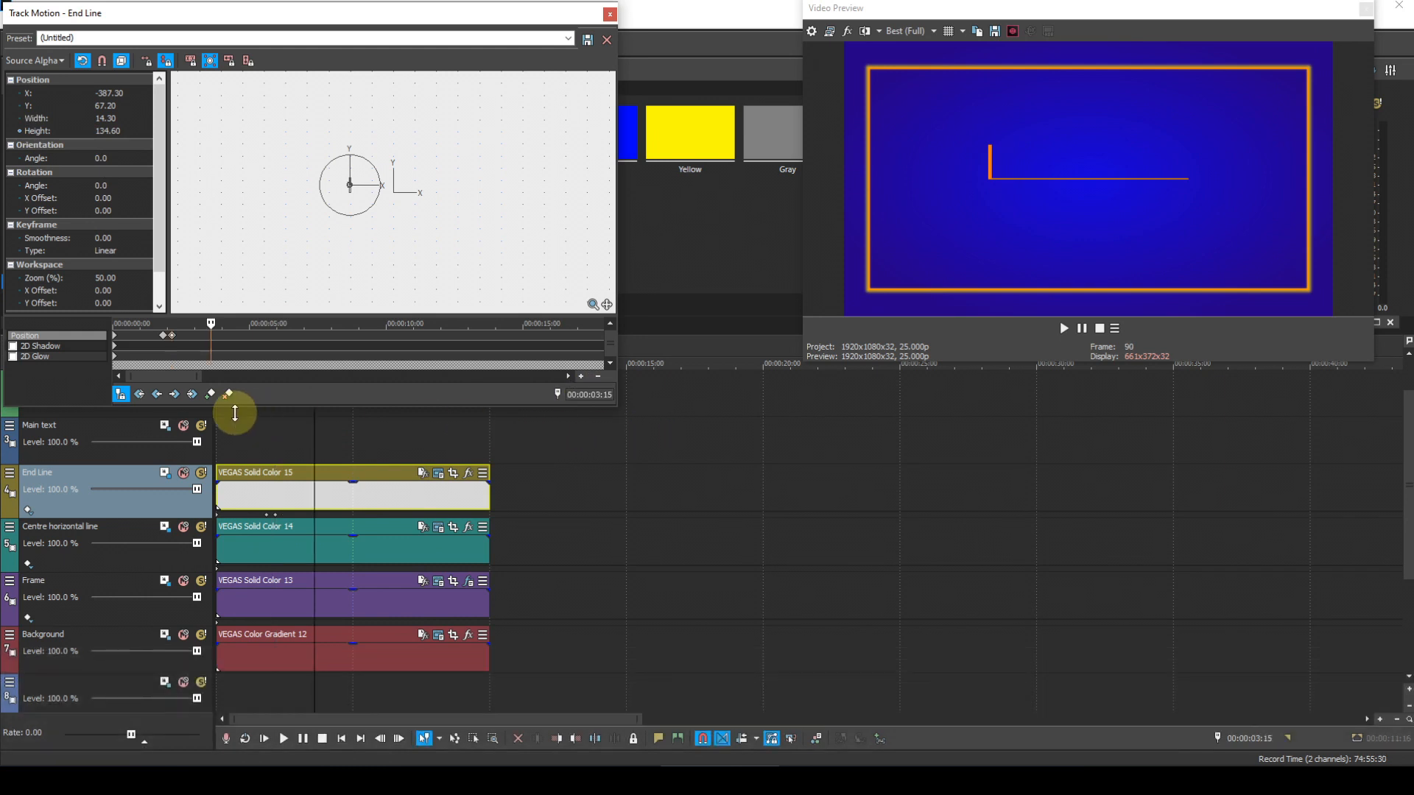
{"action": "left_click", "coordinate": [211, 394]}
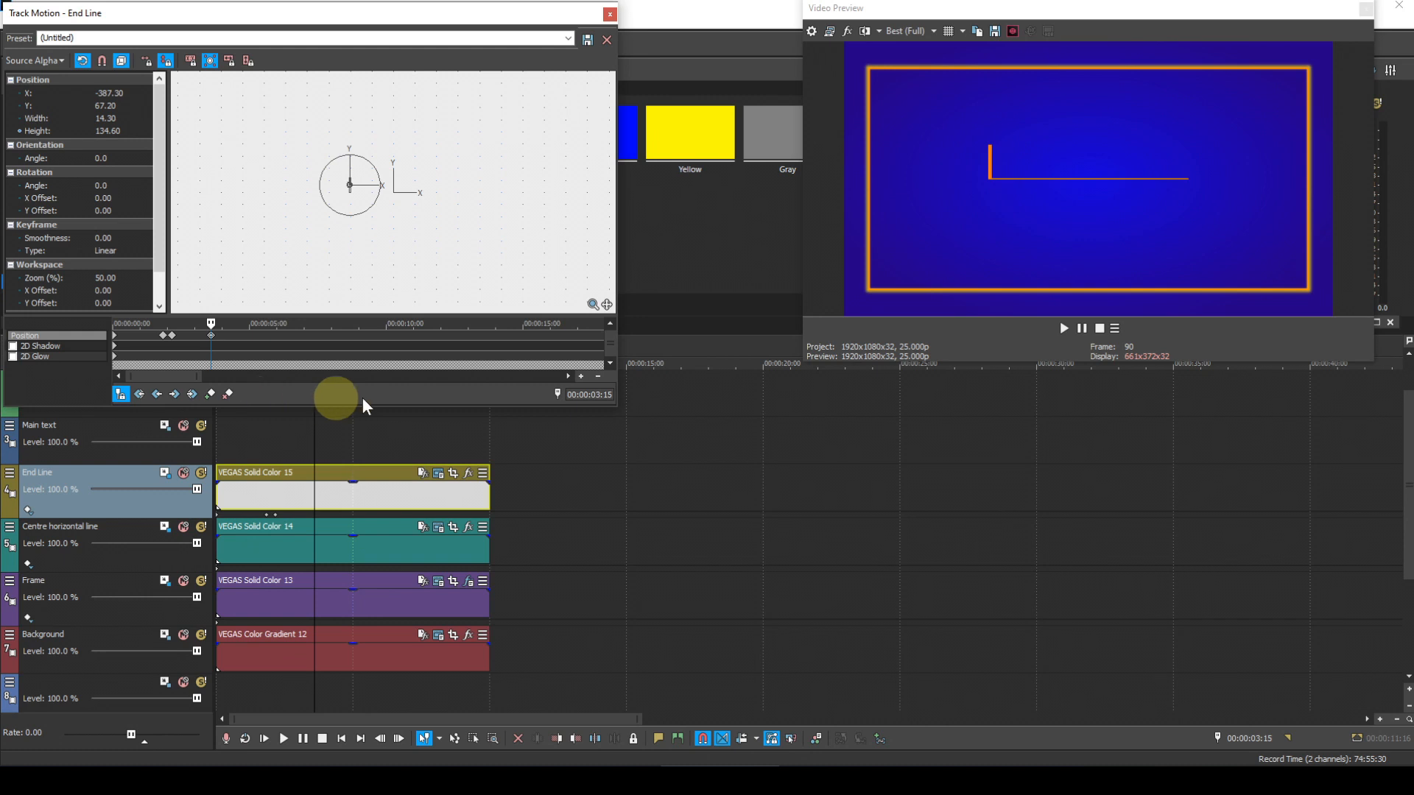
- Add a Position keyframe at 00:00:04:02 for the End Line track
{"action": "left_click", "coordinate": [595, 396]}
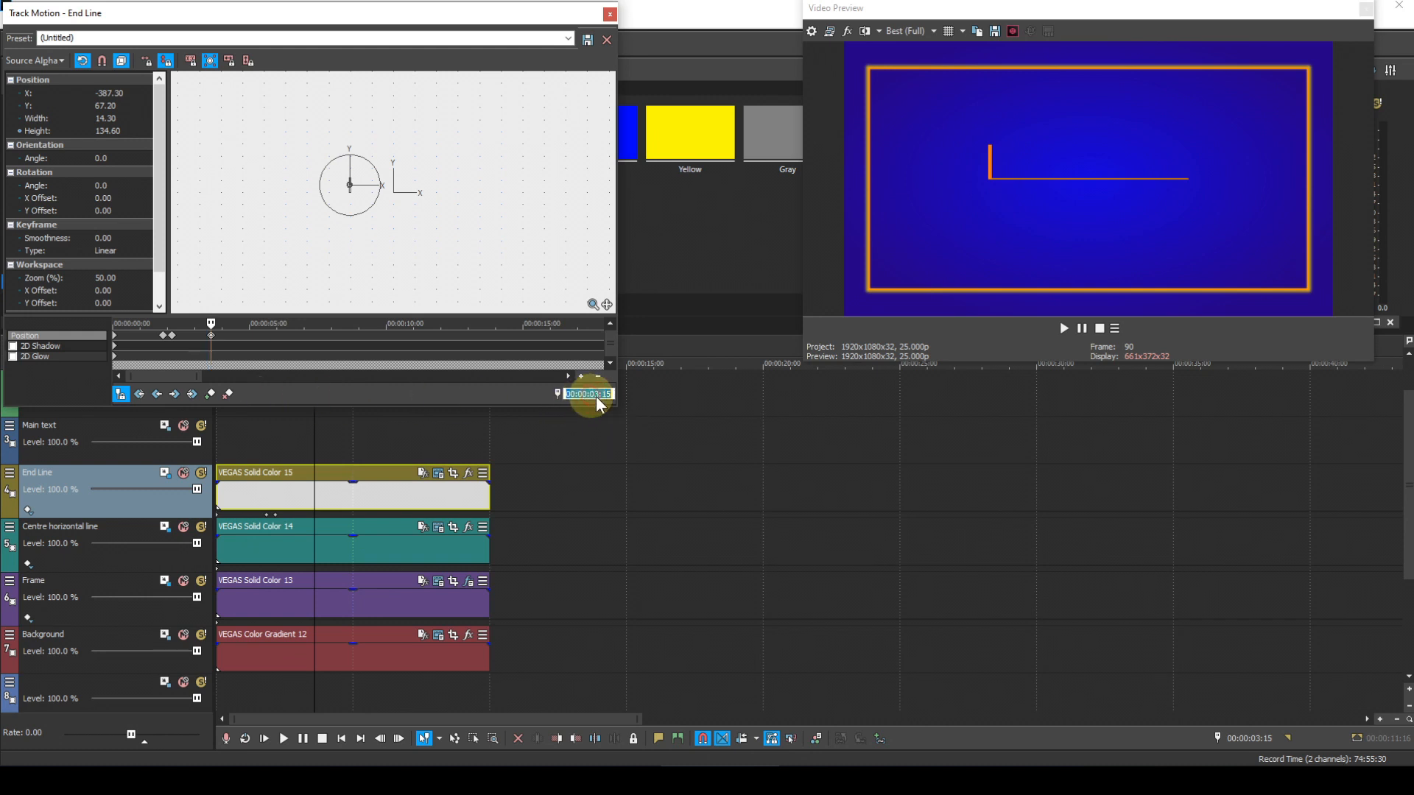
{"action": "type", "text": "0"}
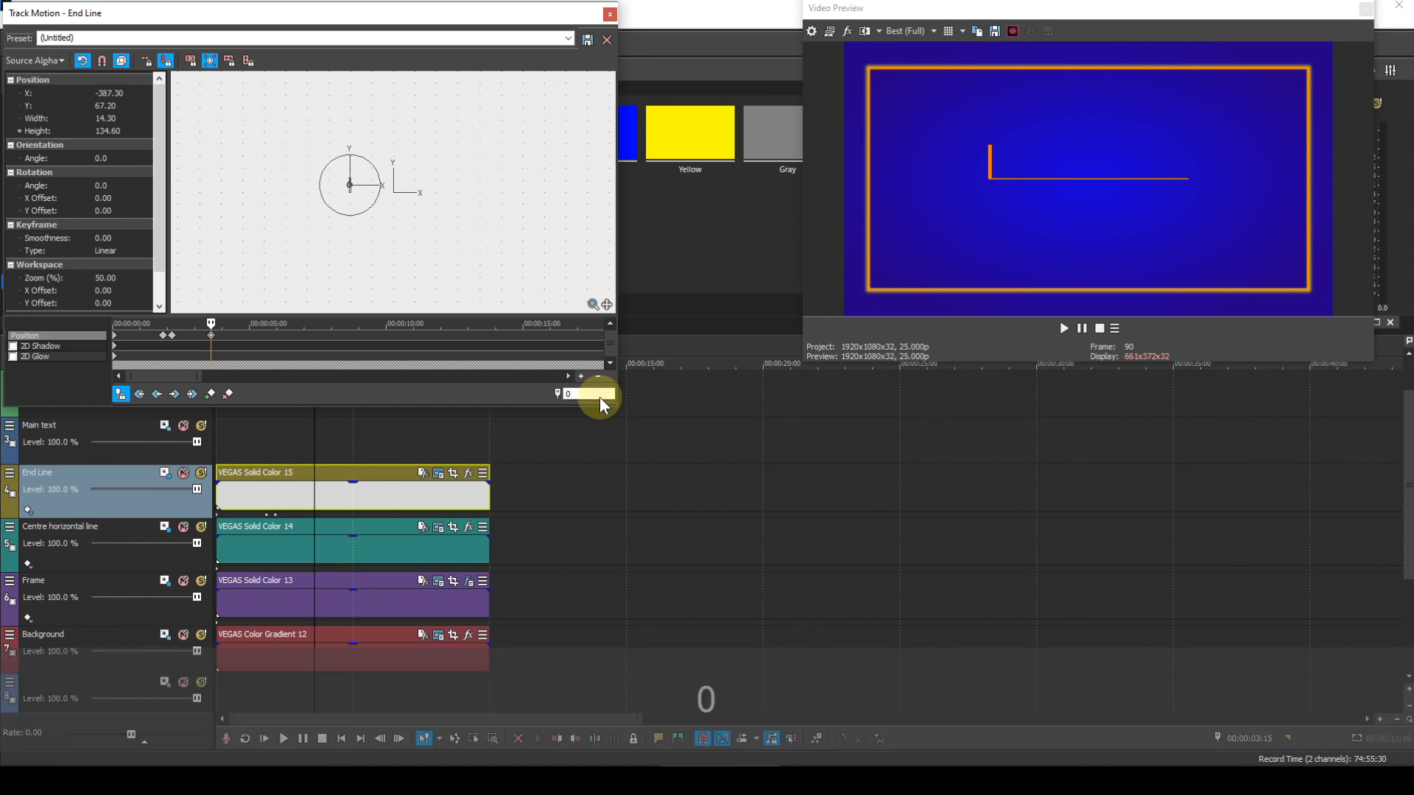
{"action": "type", "text": "4:"}
{"action": "type", "text": "02"}
{"action": "key", "text": "Return"}
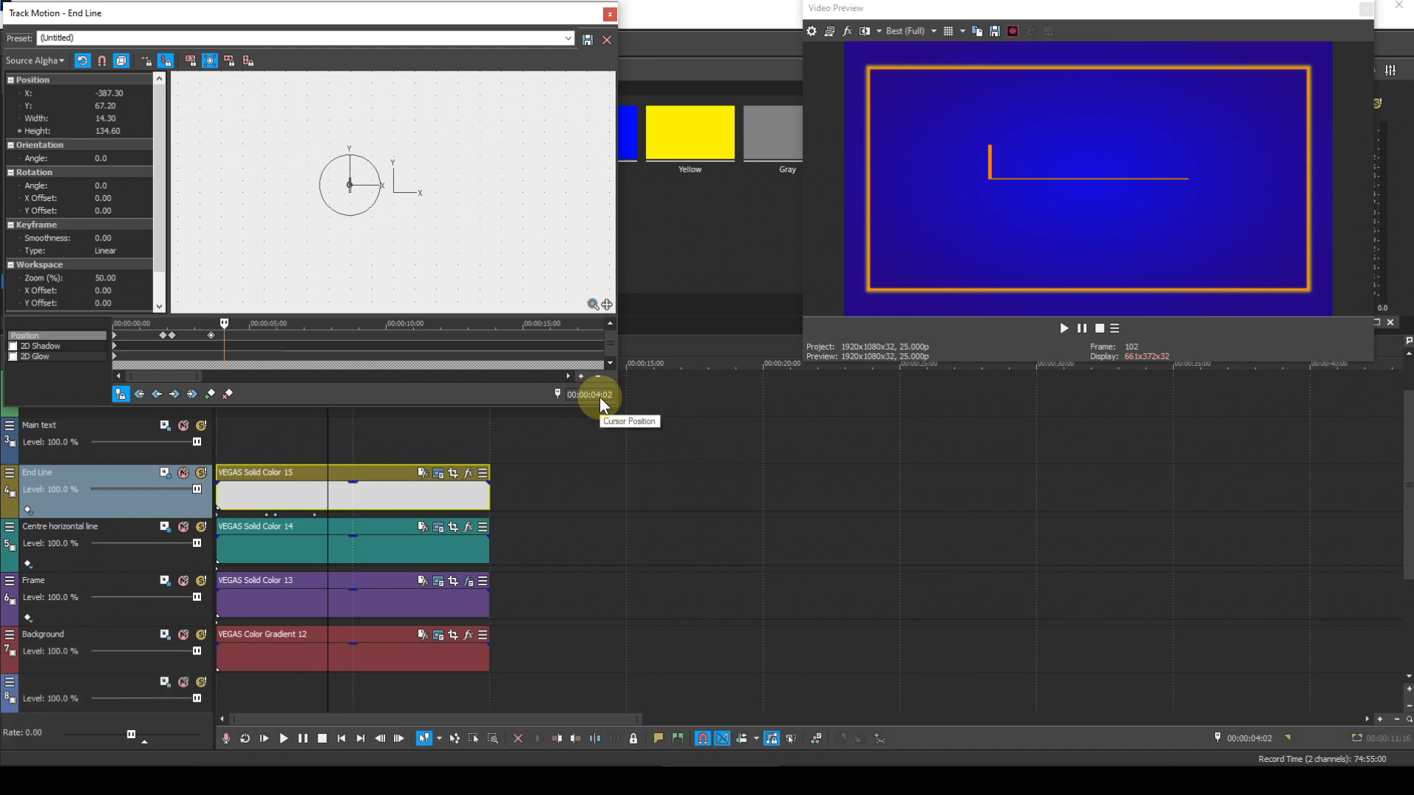
{"action": "left_click", "coordinate": [208, 395]}
- Set the End Line's Y position to -65.88 at the 00:00:04:02 keyframe
{"action": "left_click", "coordinate": [114, 103]}
{"action": "type", "text": "57.20"}
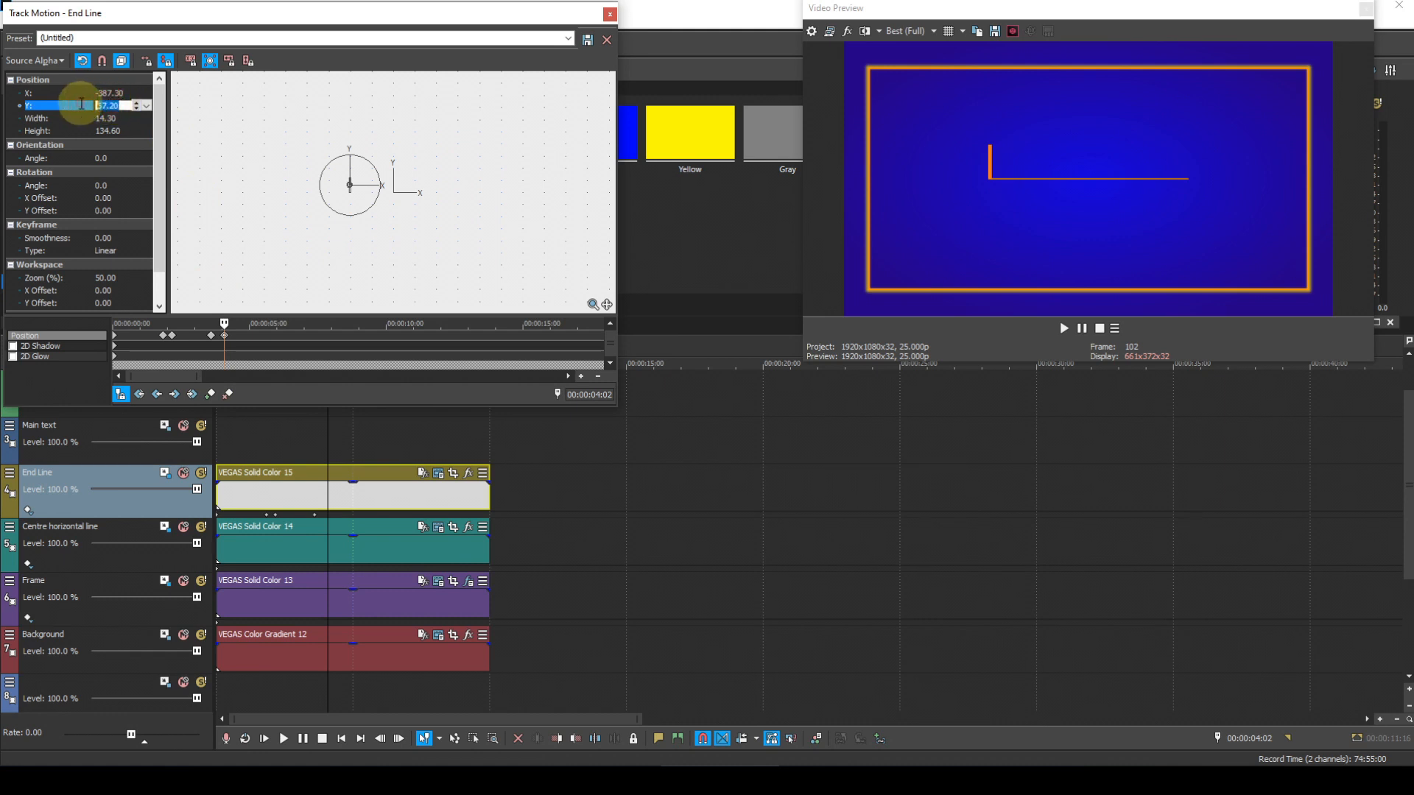
{"action": "key", "text": "BackSpace"}
{"action": "type", "text": "-65."}
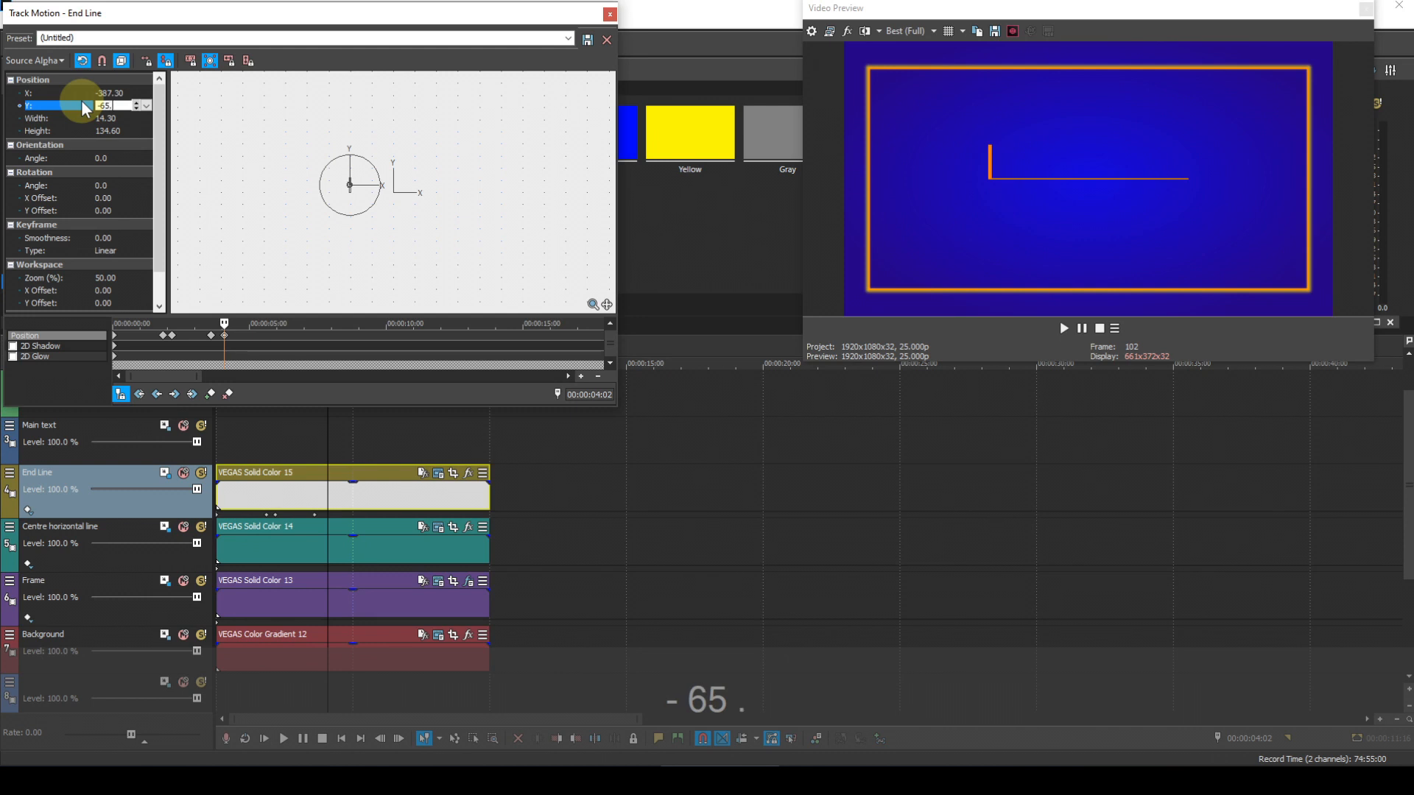
{"action": "type", "text": "88"}
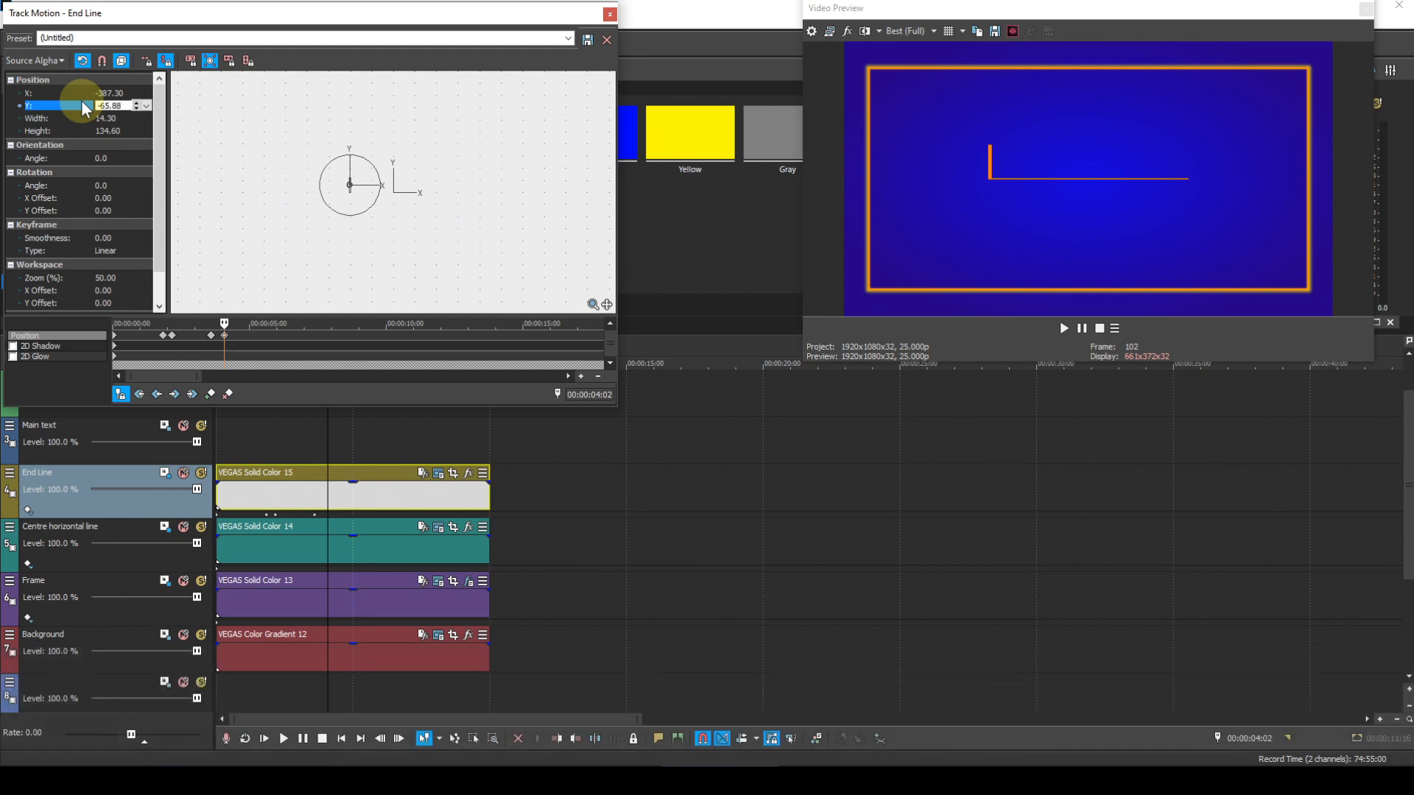
{"action": "key", "text": "Return"}
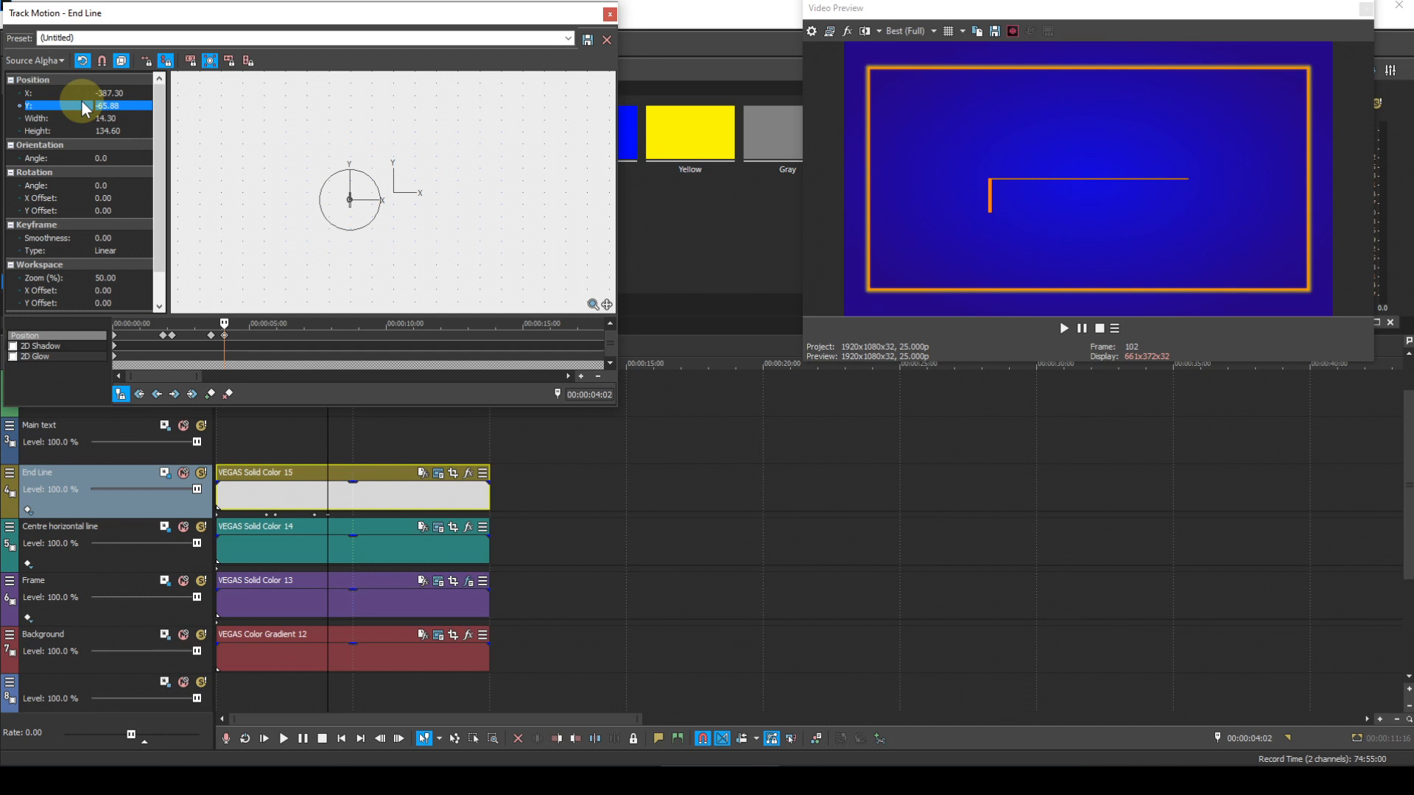
{"action": "left_click", "coordinate": [572, 395]}
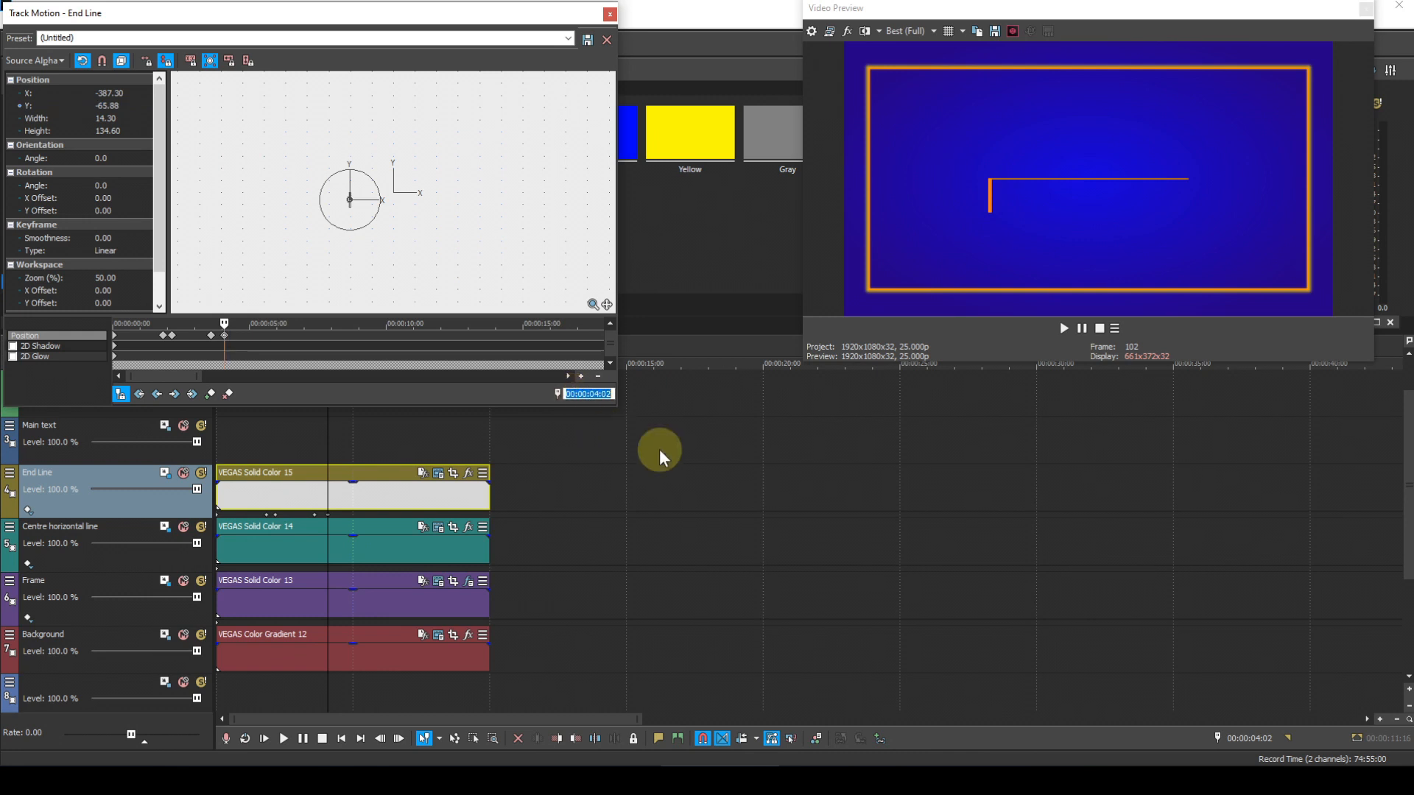
{"action": "type", "text": "05:"}
{"action": "type", "text": "03"}
{"action": "key", "text": "Return"}
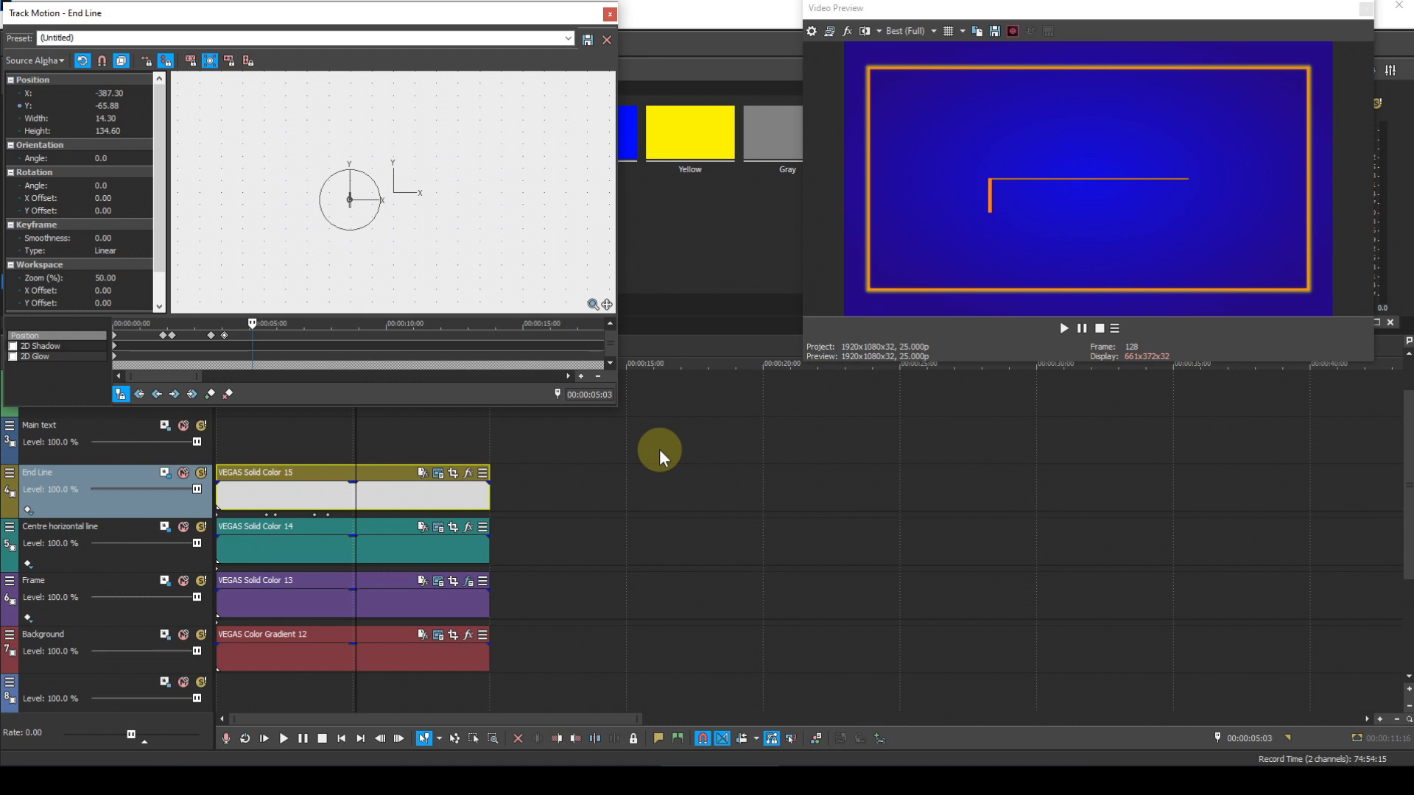
- Add a Position keyframe at 00:00:05:10 for the End Line track, keeping the same motion values
{"action": "double_click", "coordinate": [591, 394]}
{"action": "type", "text": "05:1"}
{"action": "type", "text": "0"}
{"action": "key", "text": "Return"}
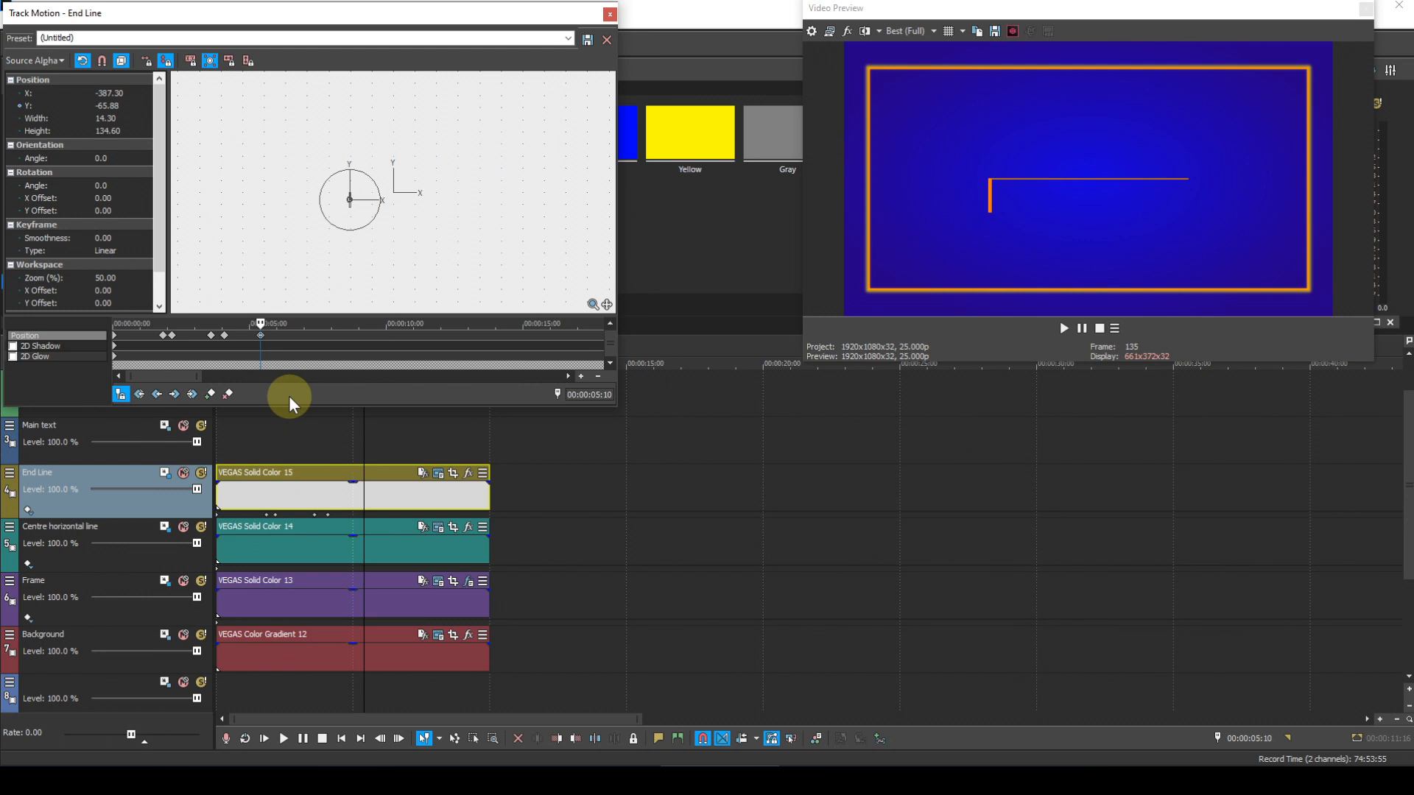
- Add a Position keyframe at 00:00:05:22 for the End Line track
{"action": "left_click", "coordinate": [599, 396]}
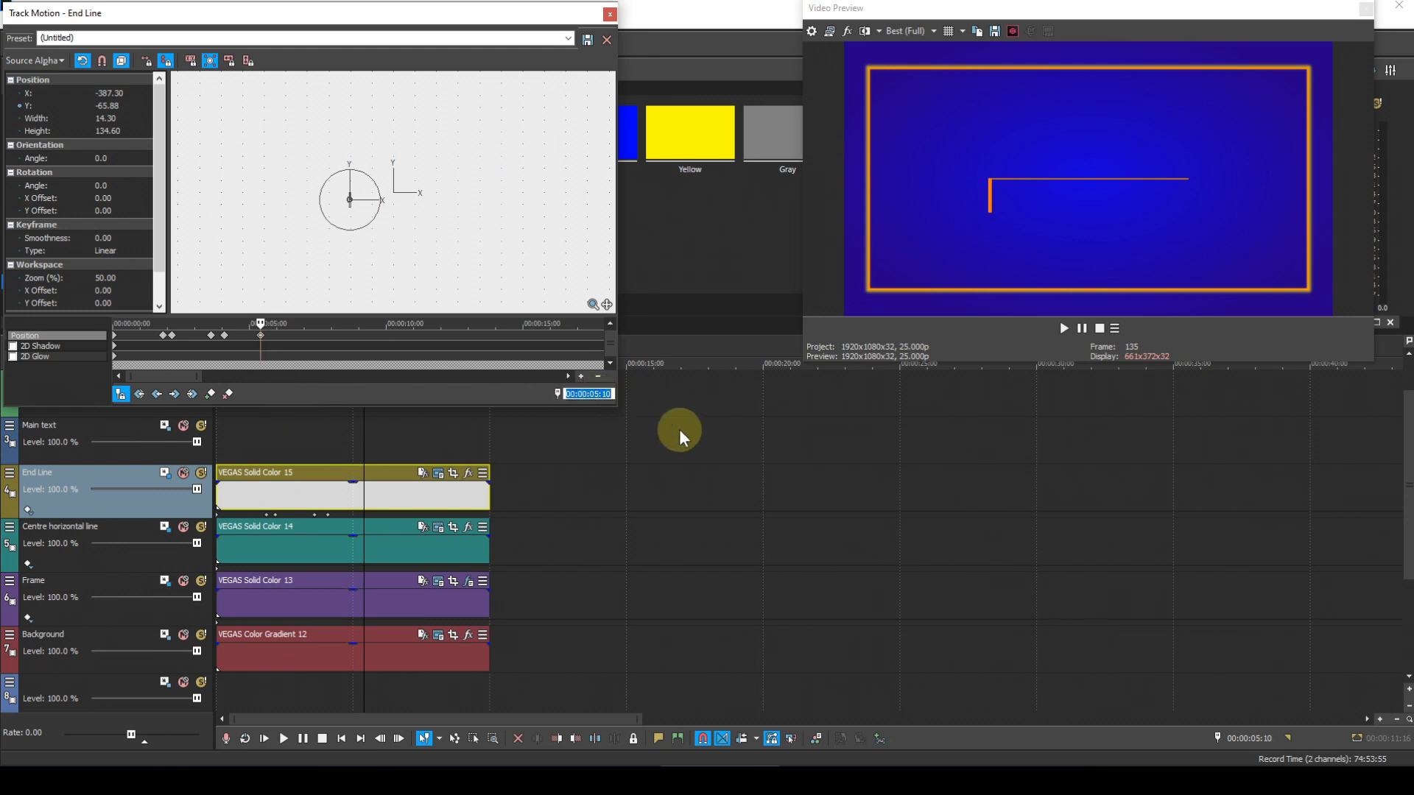
{"action": "type", "text": "05:2"}
{"action": "type", "text": "2"}
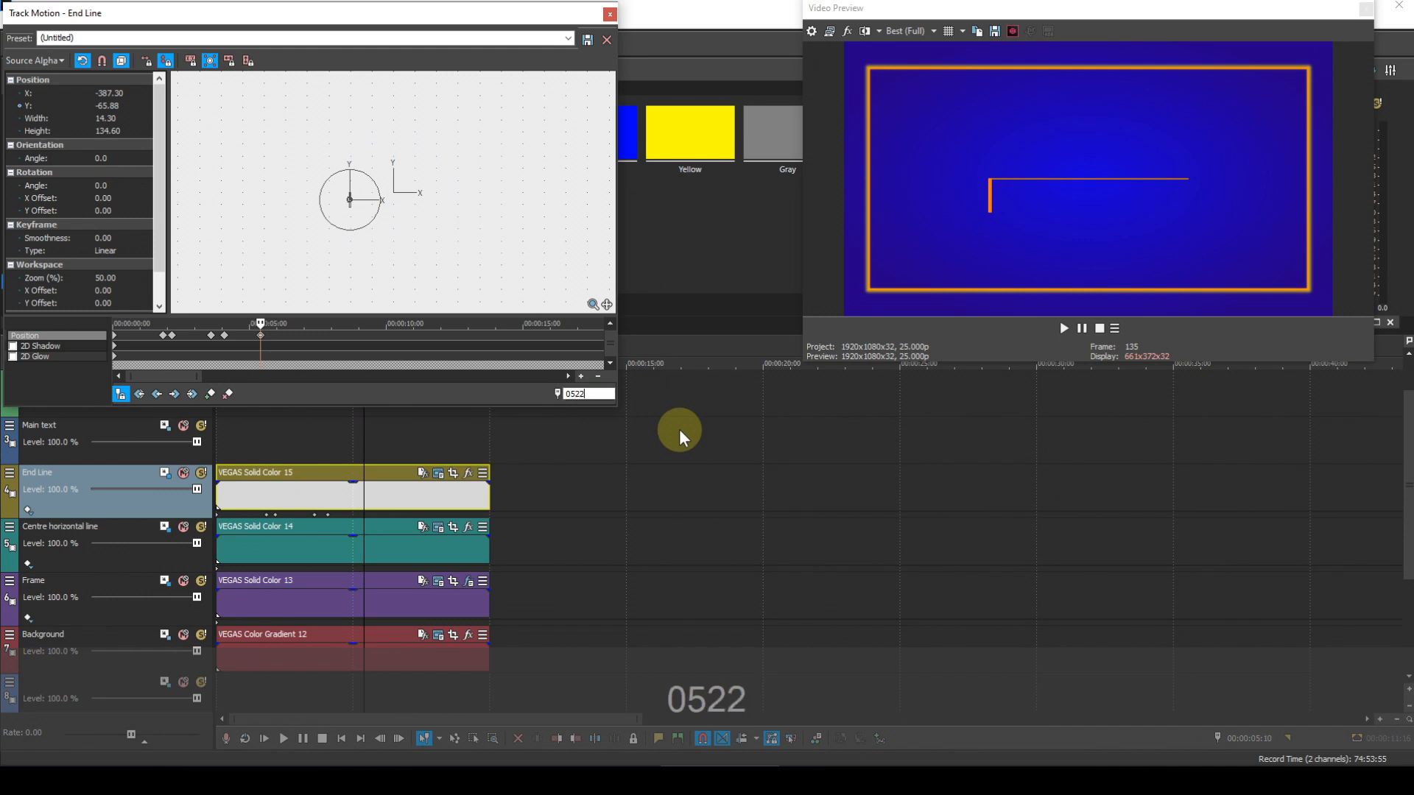
{"action": "key", "text": "Return"}
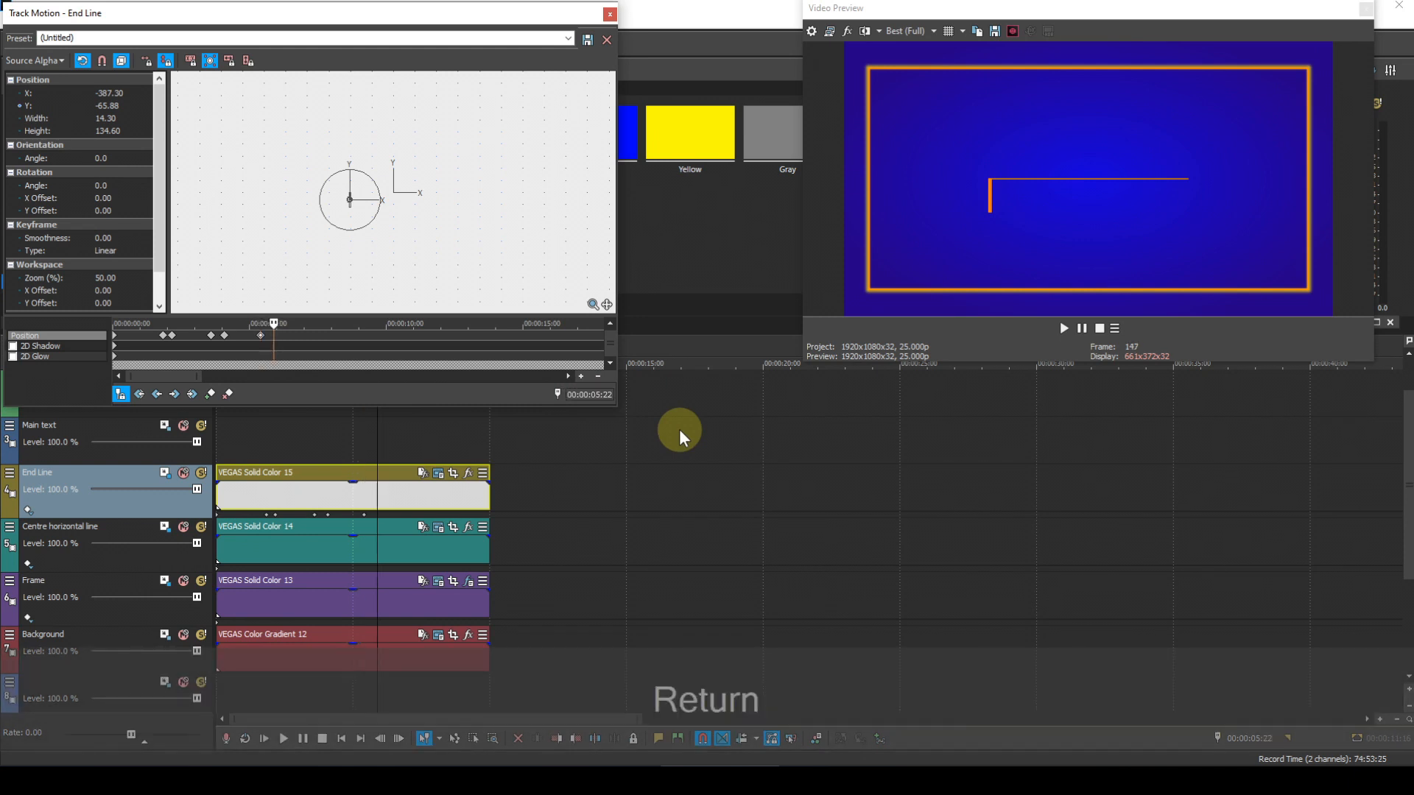
{"action": "left_click", "coordinate": [209, 396]}
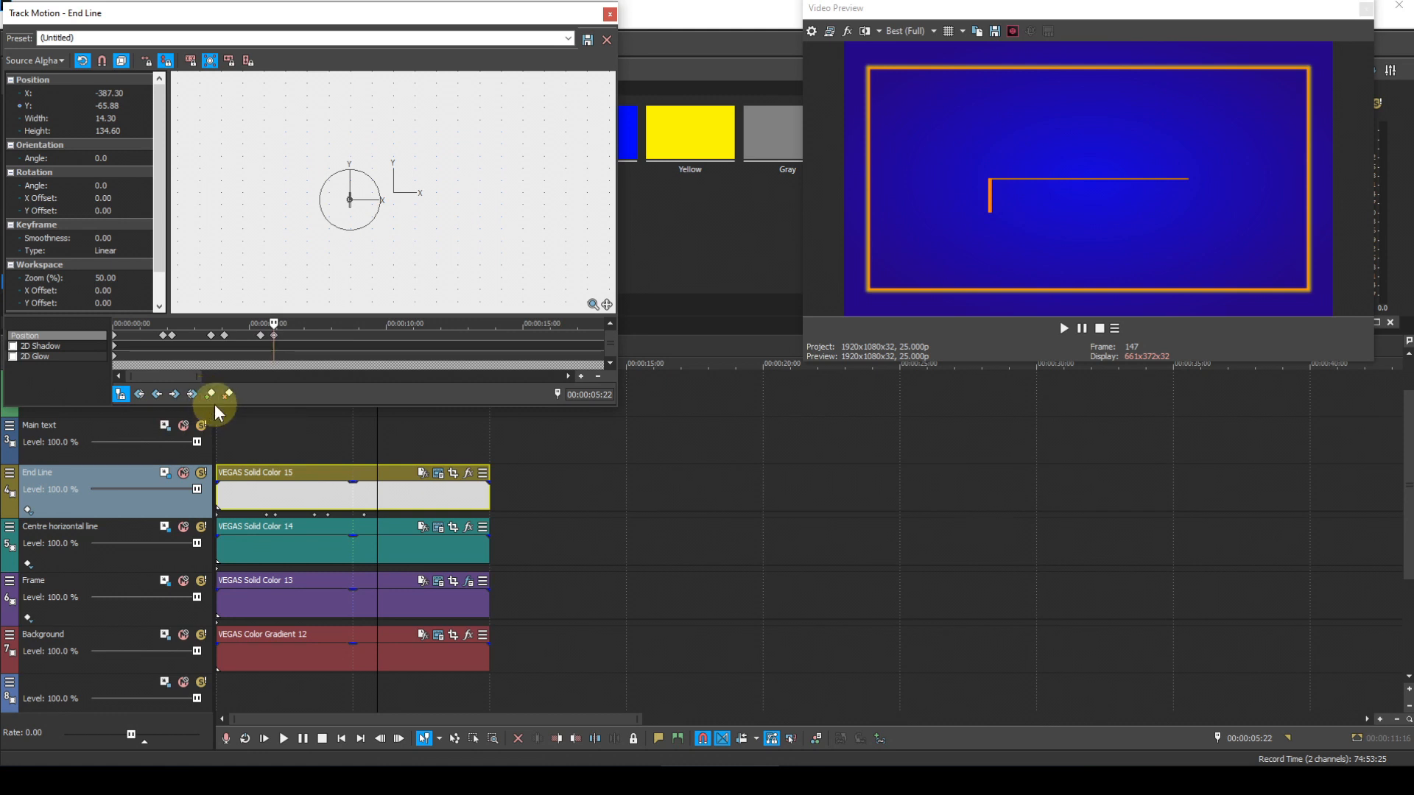
- Set the End Line's Y position and height both to 0 at the 00:00:05:22 keyframe
{"action": "left_click", "coordinate": [114, 105]}
{"action": "left_click", "coordinate": [113, 104]}
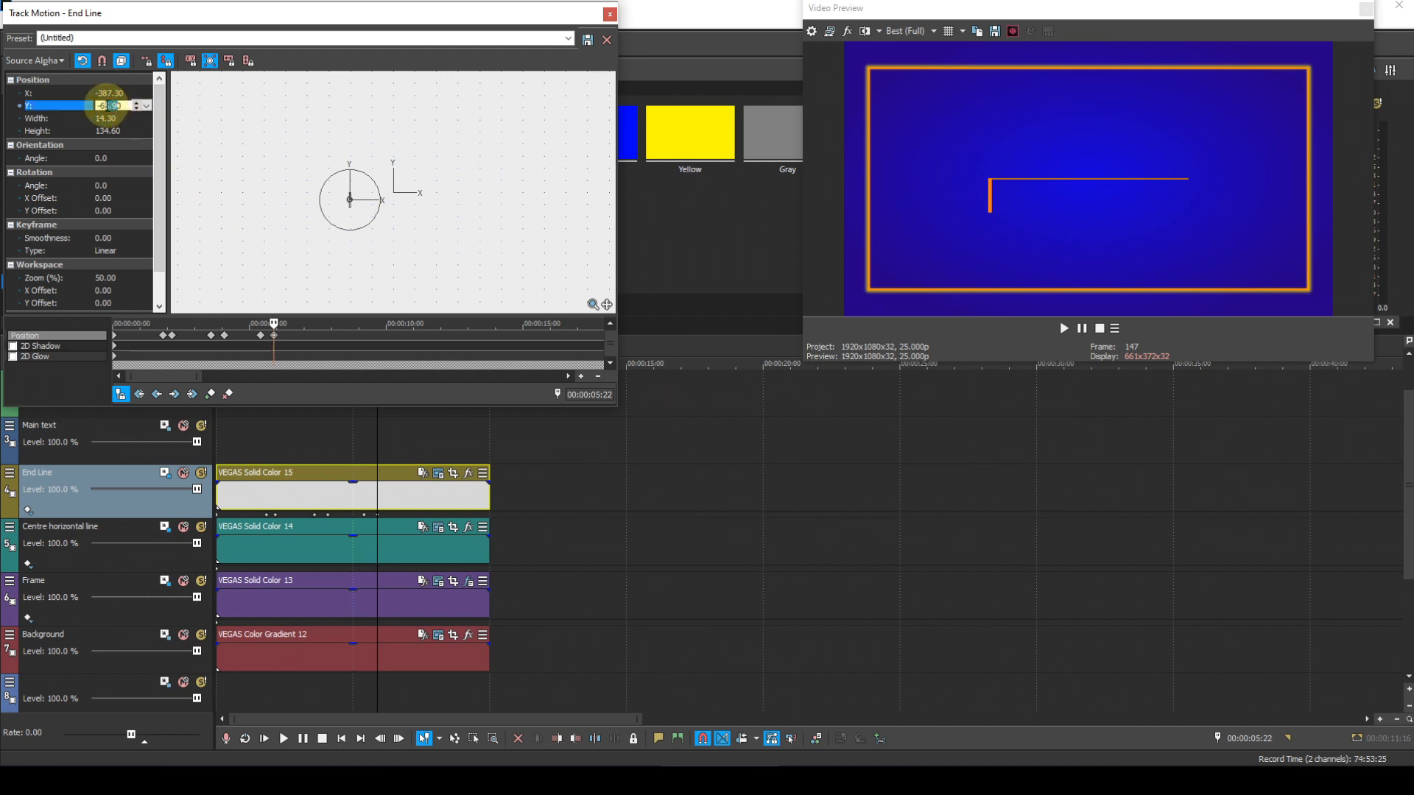
{"action": "left_click_drag", "start_coordinate": [123, 106], "coordinate": [95, 105]}
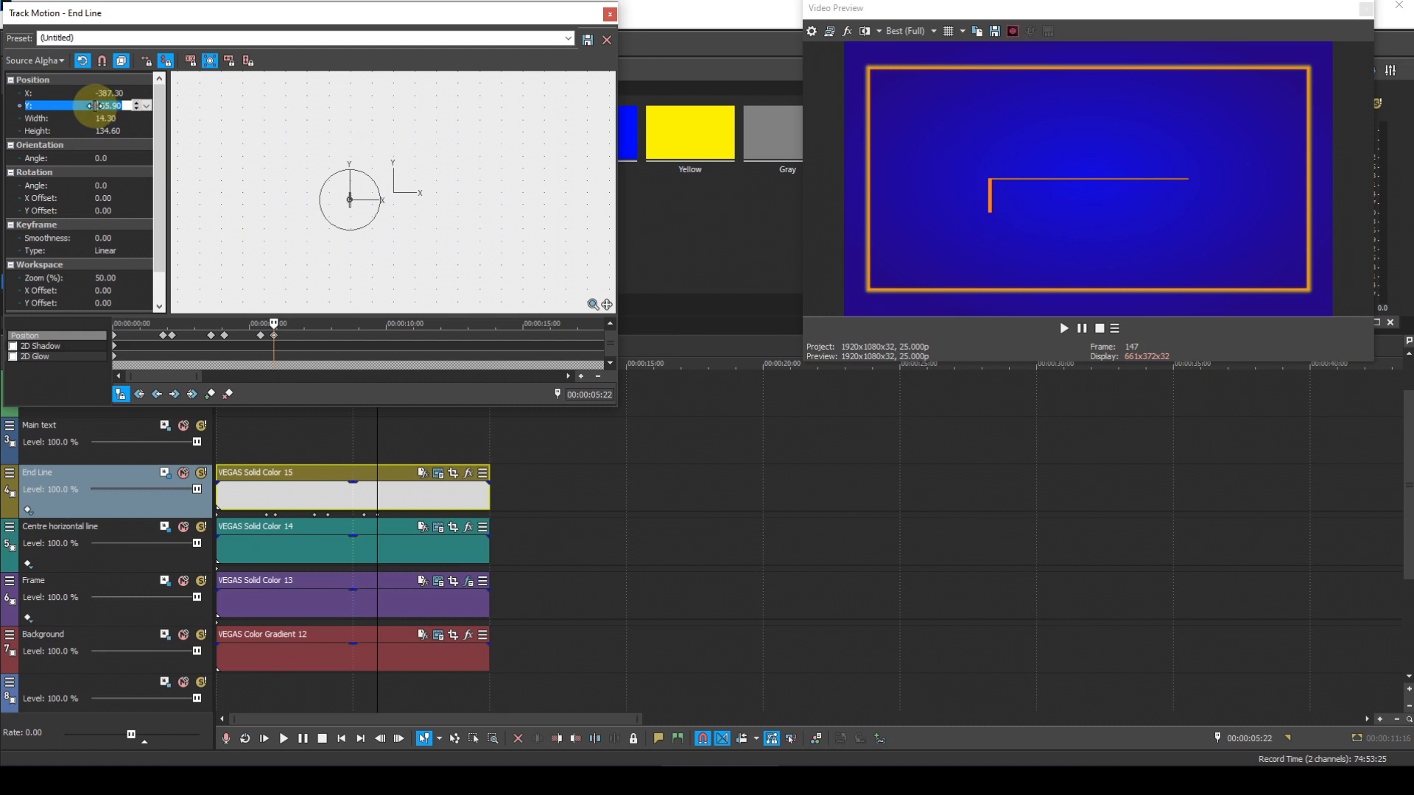
{"action": "type", "text": "0"}
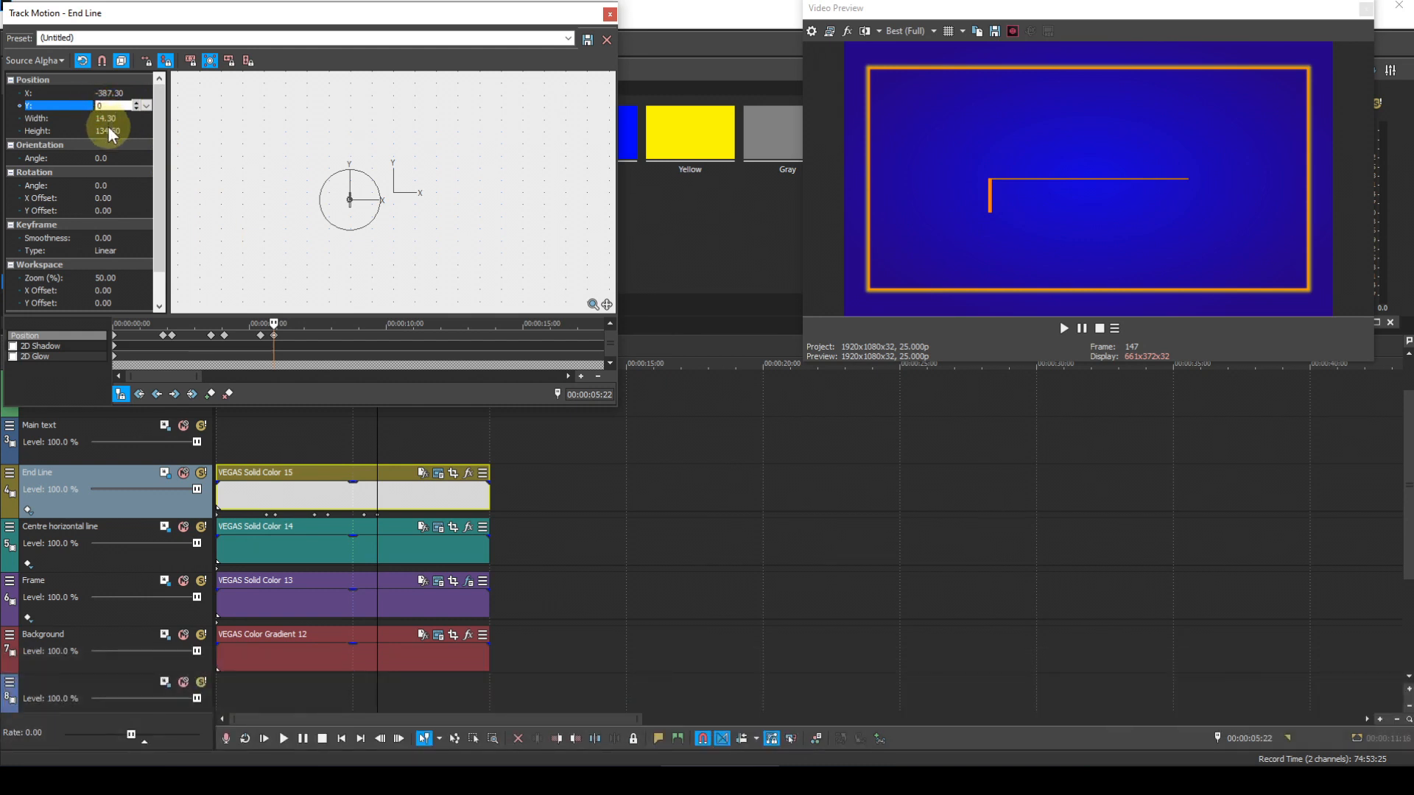
{"action": "left_click", "coordinate": [111, 130]}
{"action": "type", "text": "0"}
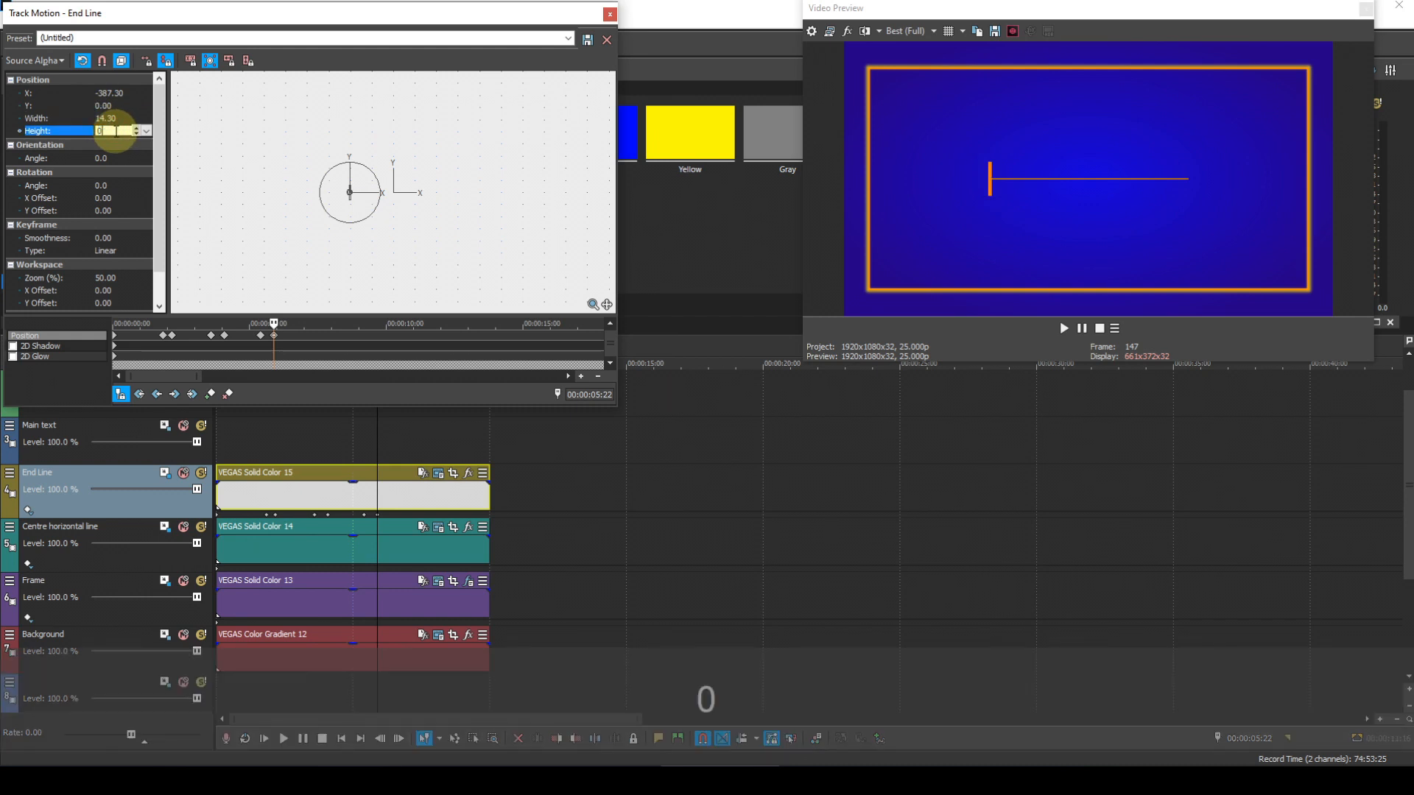
{"action": "key", "text": "Return"}
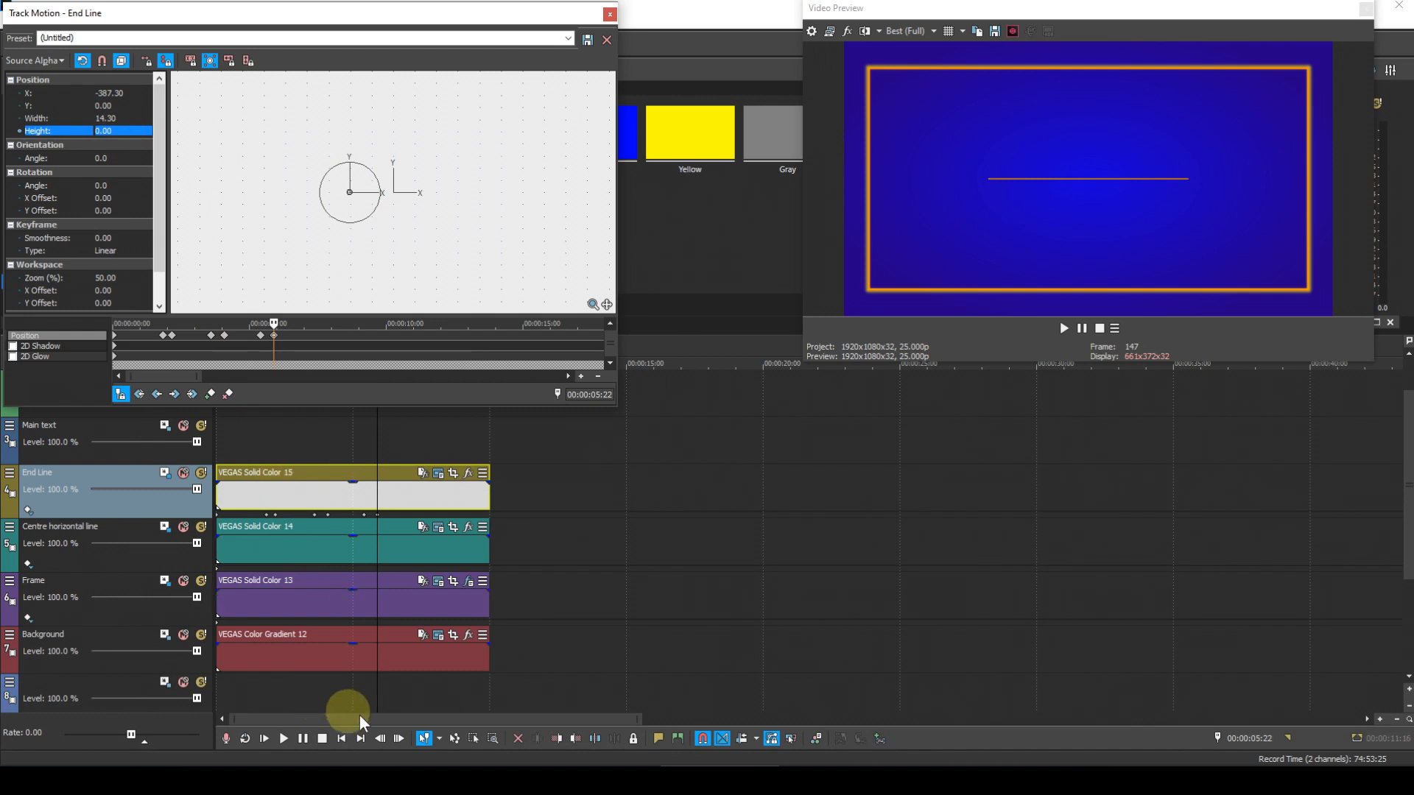
- Play the animation from the beginning of the timeline to review the End Line's motion, and stop playback
{"action": "left_click", "coordinate": [343, 739]}
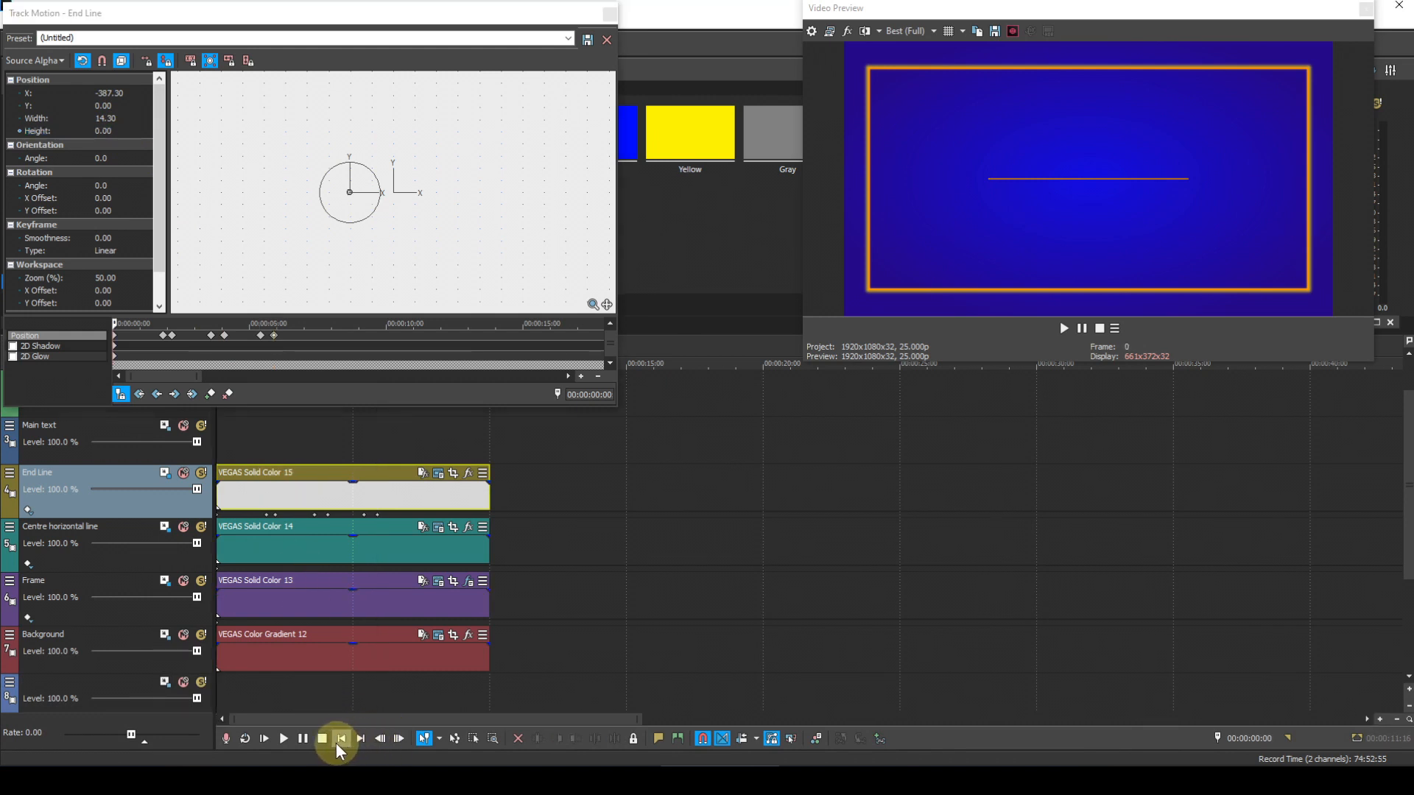
{"action": "left_click", "coordinate": [284, 739]}
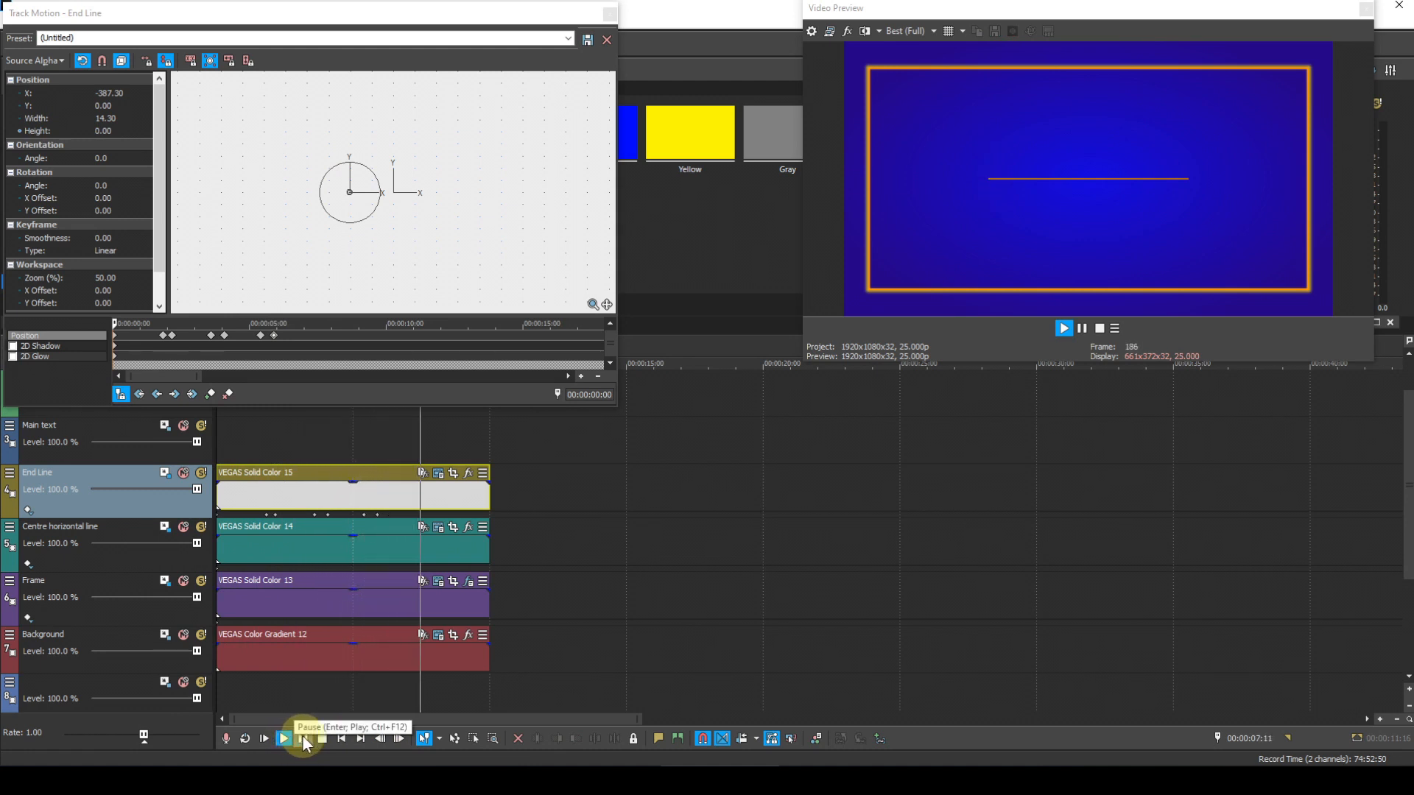
{"action": "left_click", "coordinate": [322, 738]}
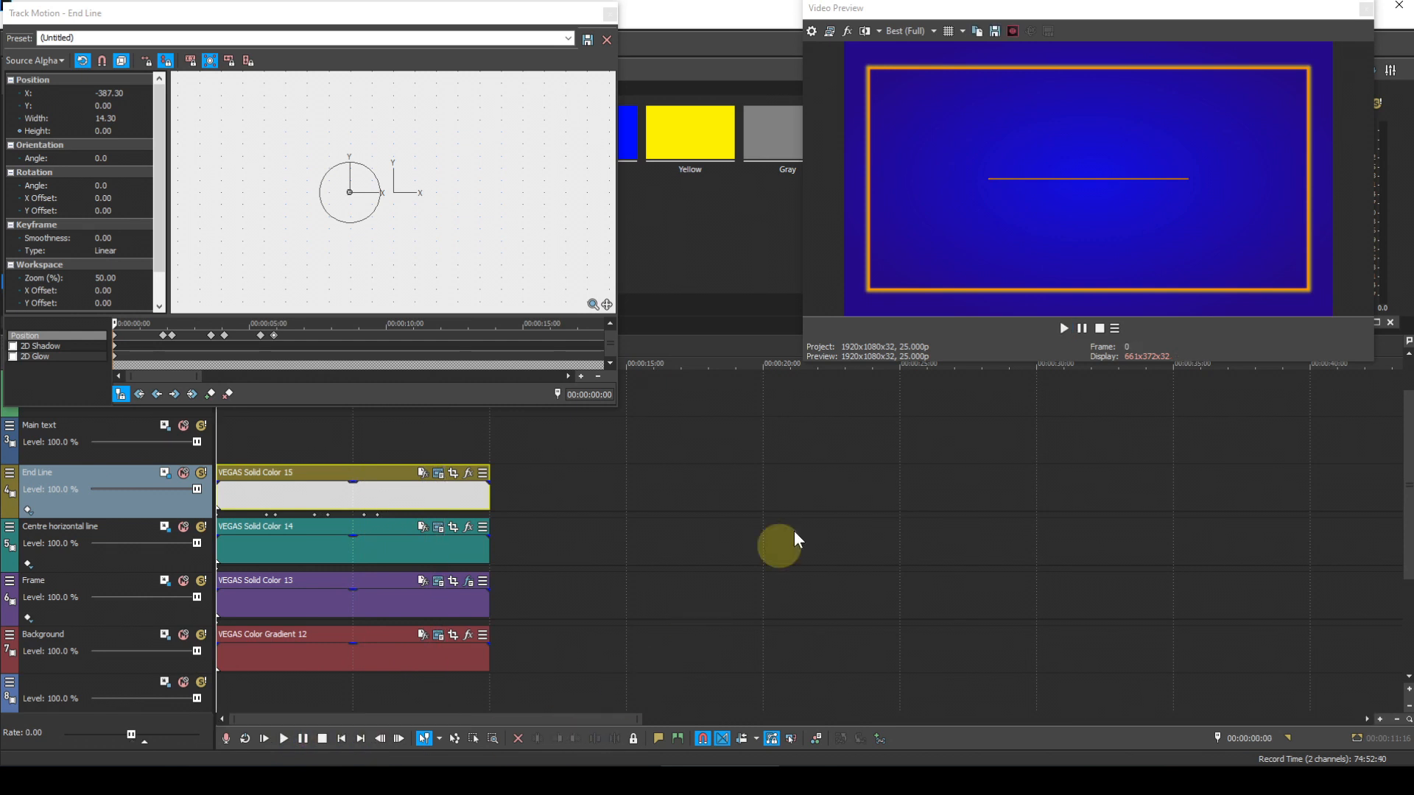
- Set the video preview quality to Preview (Half) and replay the animation
{"action": "left_click", "coordinate": [932, 30]}
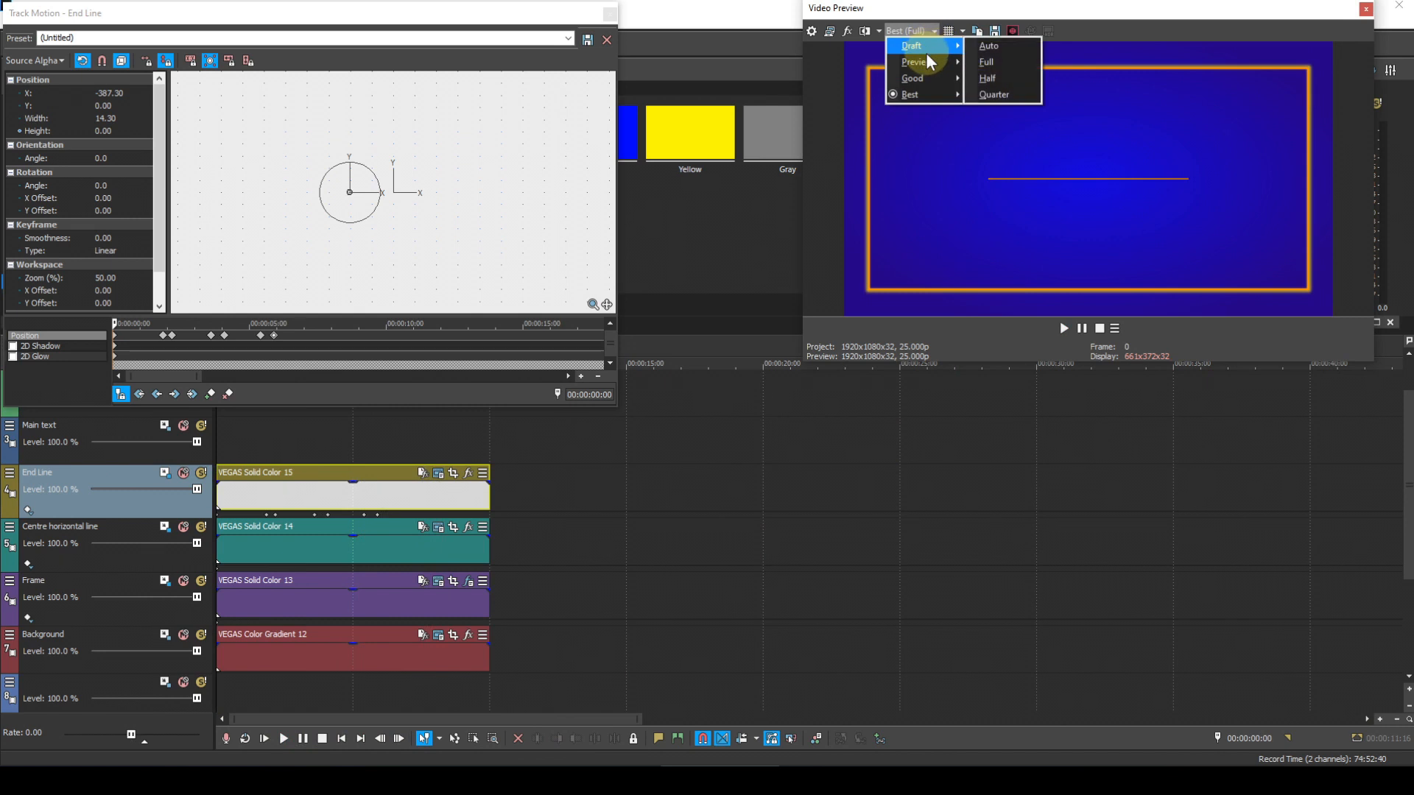
{"action": "mouse_move", "coordinate": [926, 62]}
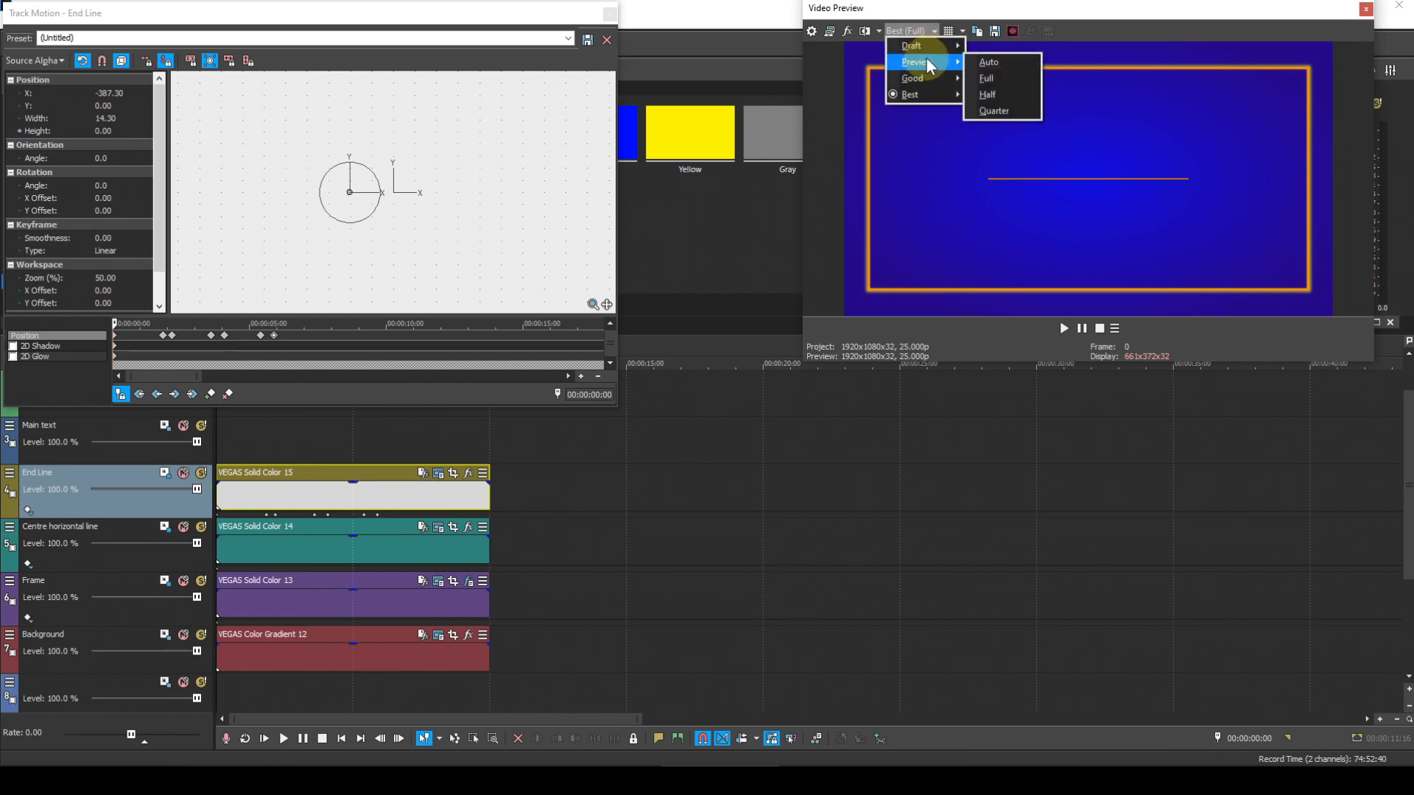
{"action": "left_click", "coordinate": [1001, 94]}
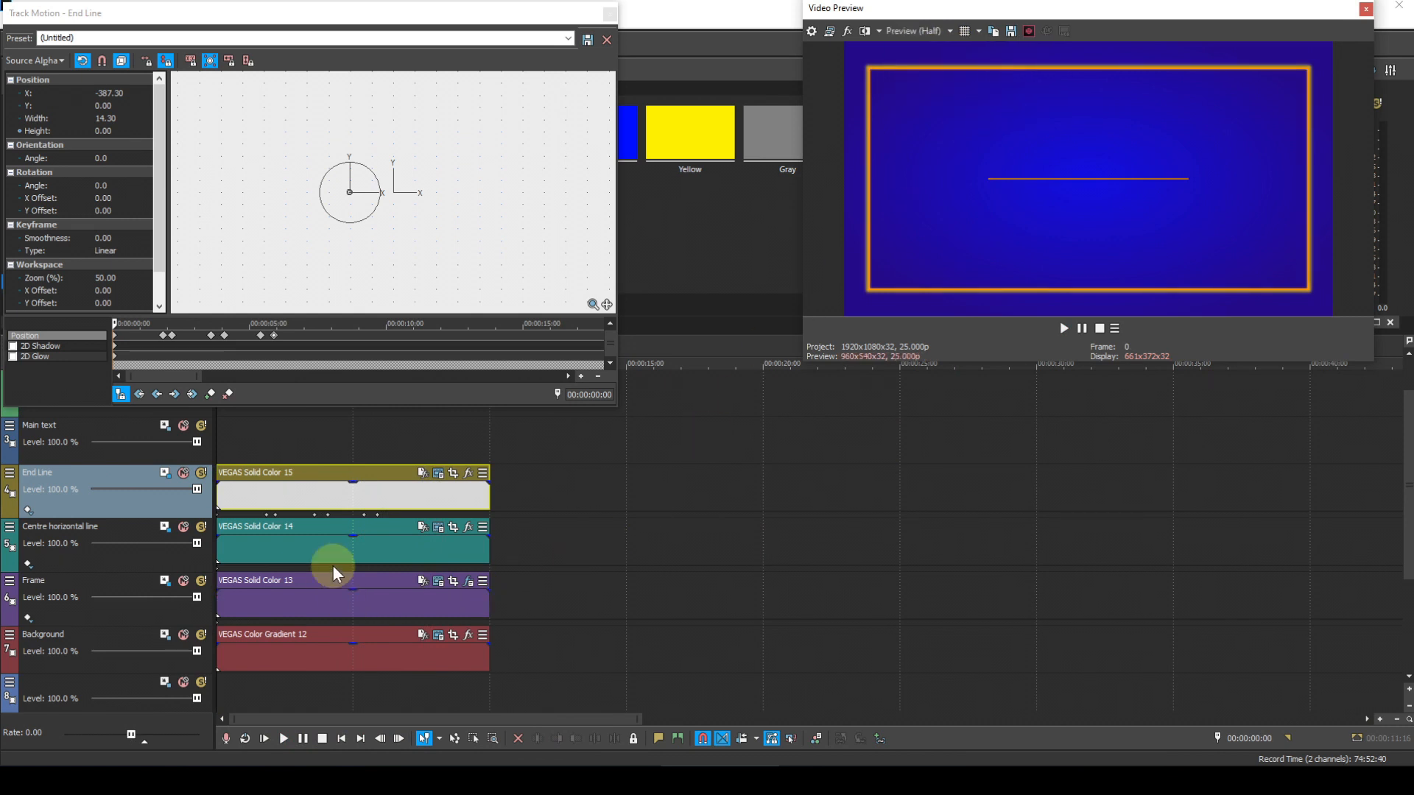
{"action": "left_click", "coordinate": [284, 737]}
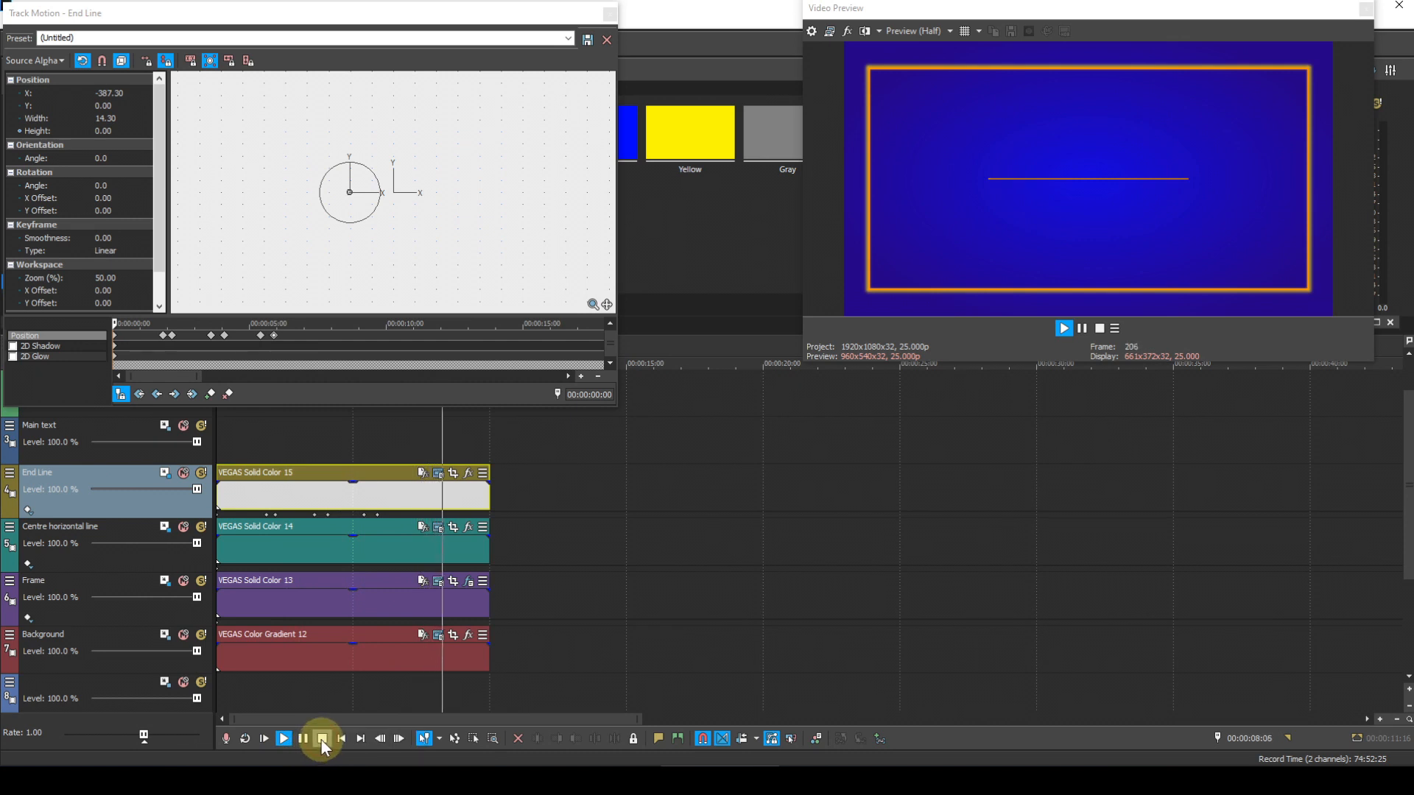
{"action": "left_click", "coordinate": [321, 739]}
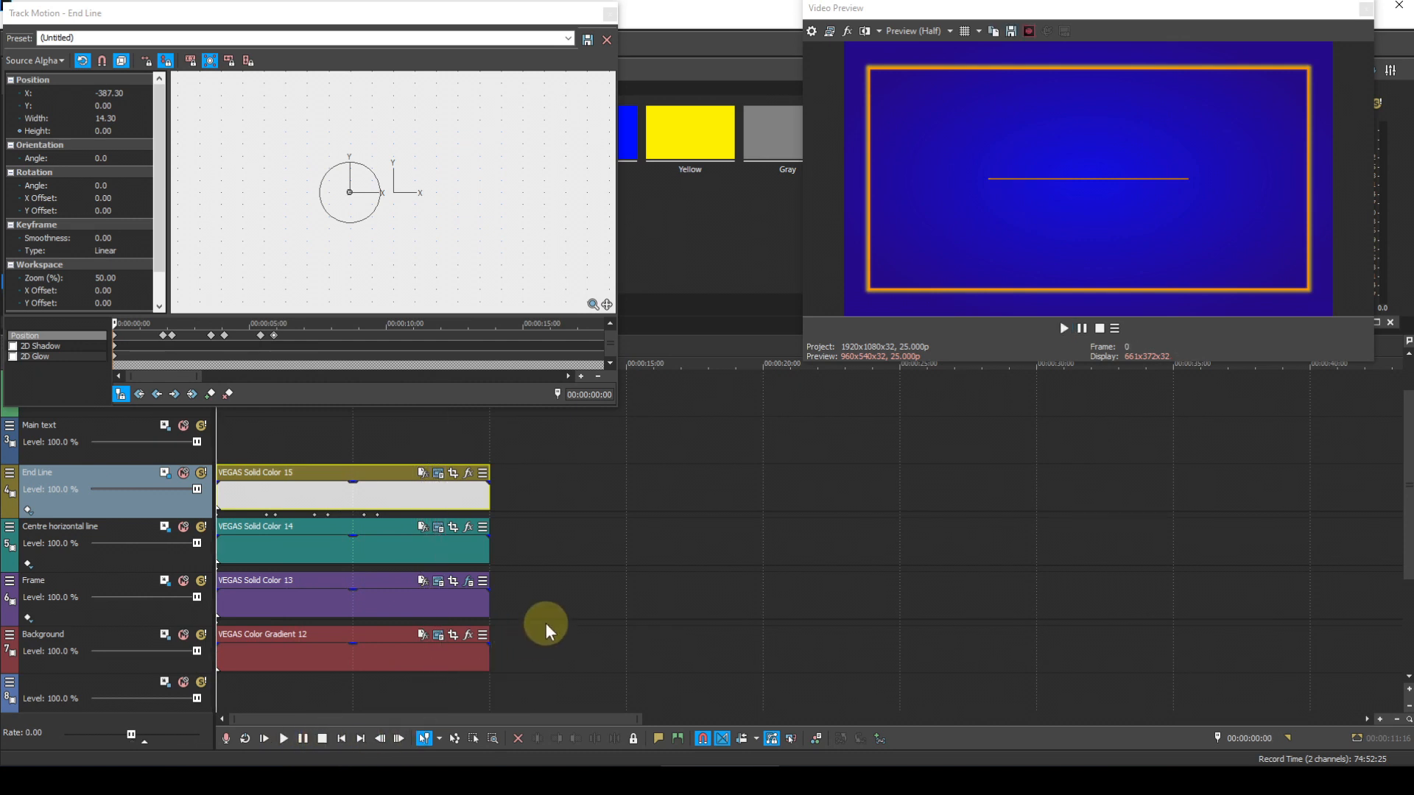
- Close the End Line's track motion settings and add a default Titles & Text event at the start of the Main text track
{"action": "left_click", "coordinate": [607, 14]}
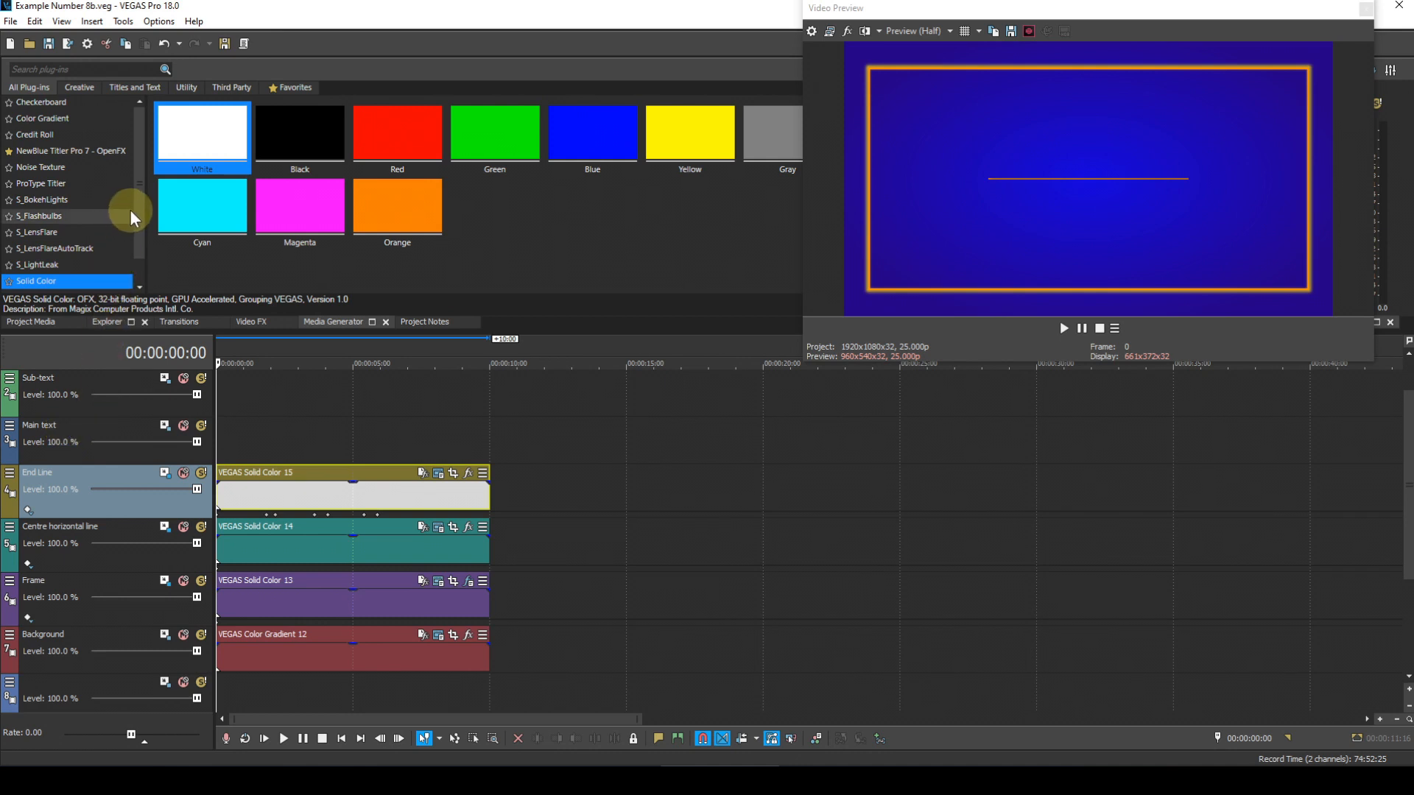
{"action": "scroll", "coordinate": [143, 213], "scroll_direction": "down", "scroll_amount": 1}
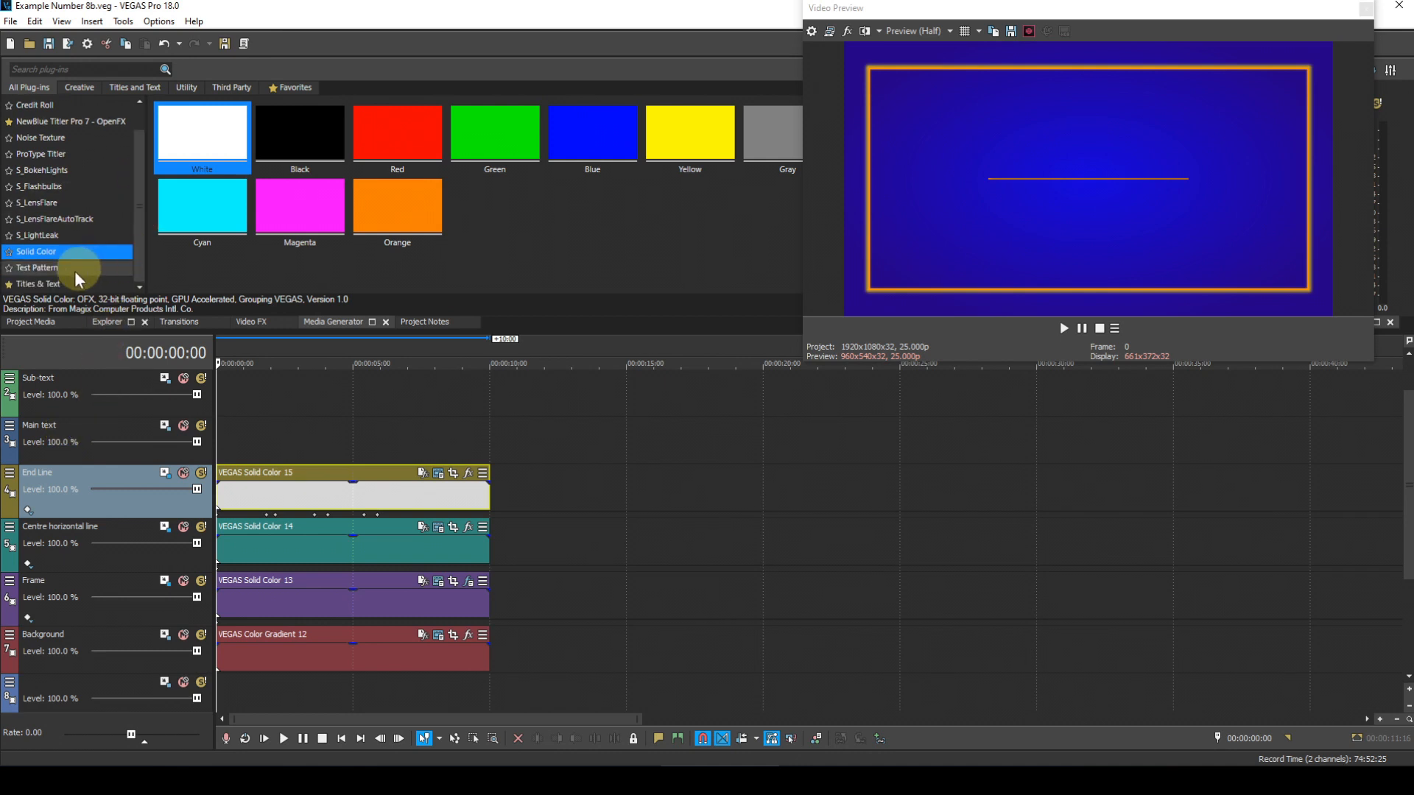
{"action": "left_click_drag", "start_coordinate": [45, 284], "coordinate": [231, 442]}
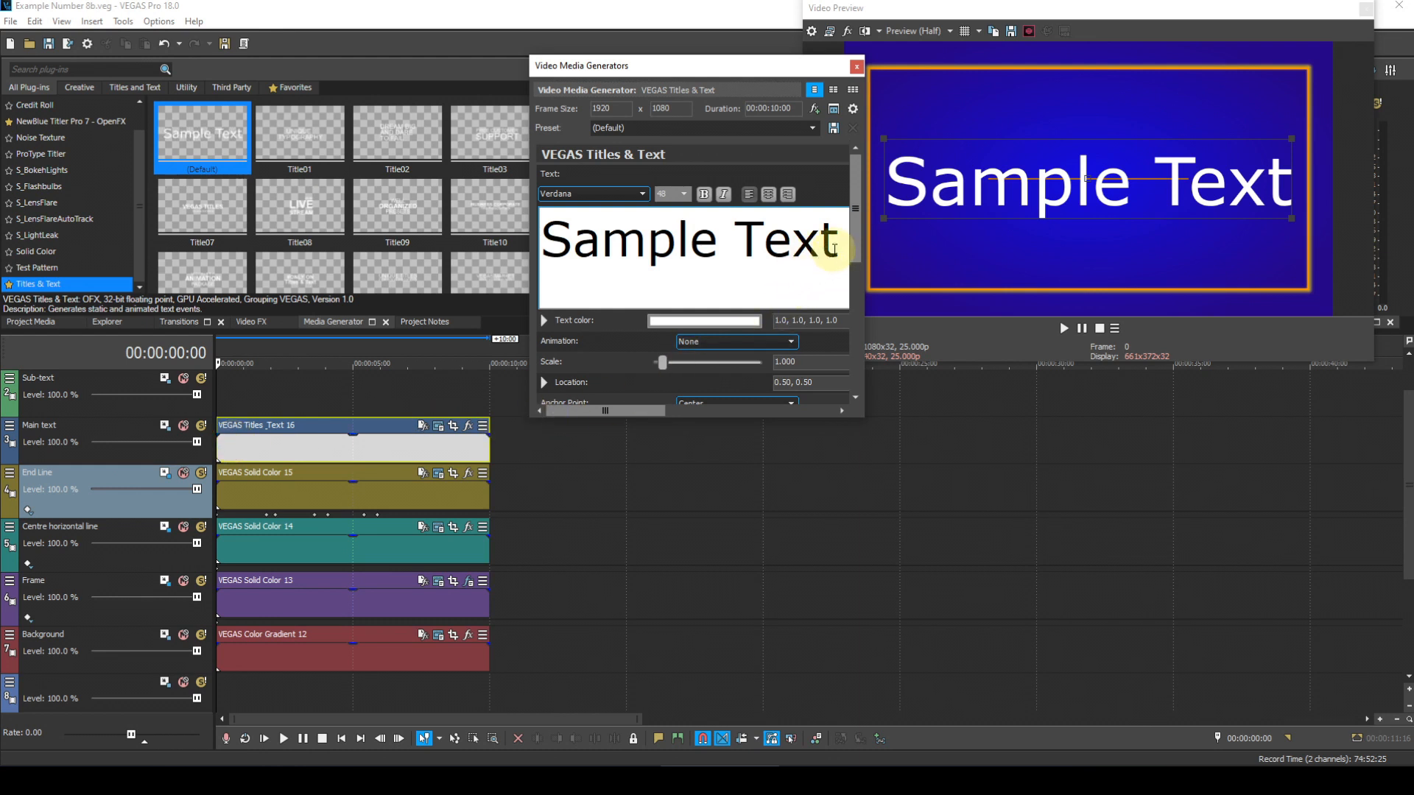
- Format the sample text in the ImperatorSmallCaps font at size 12
{"action": "left_click_drag", "start_coordinate": [837, 248], "coordinate": [655, 238]}
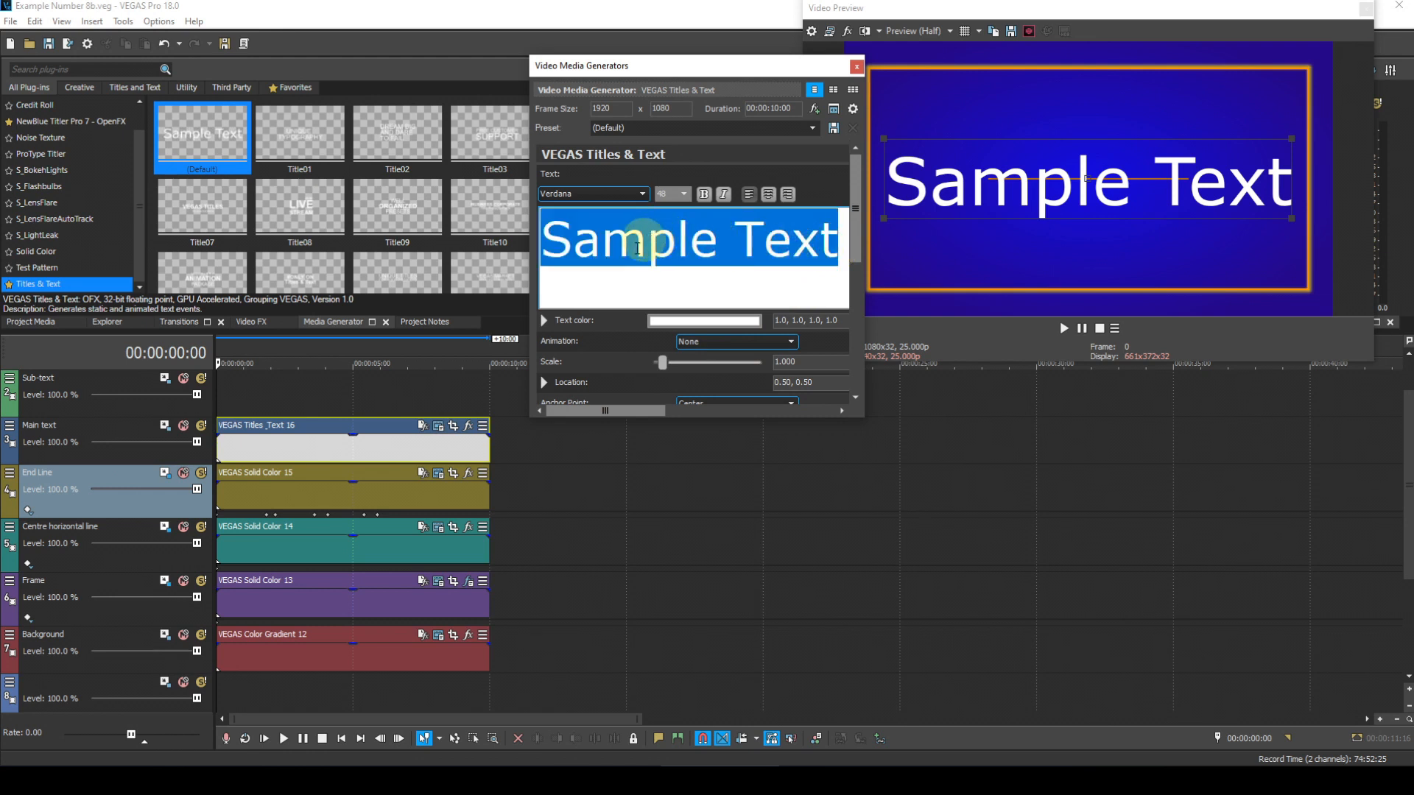
{"action": "left_click", "coordinate": [593, 194]}
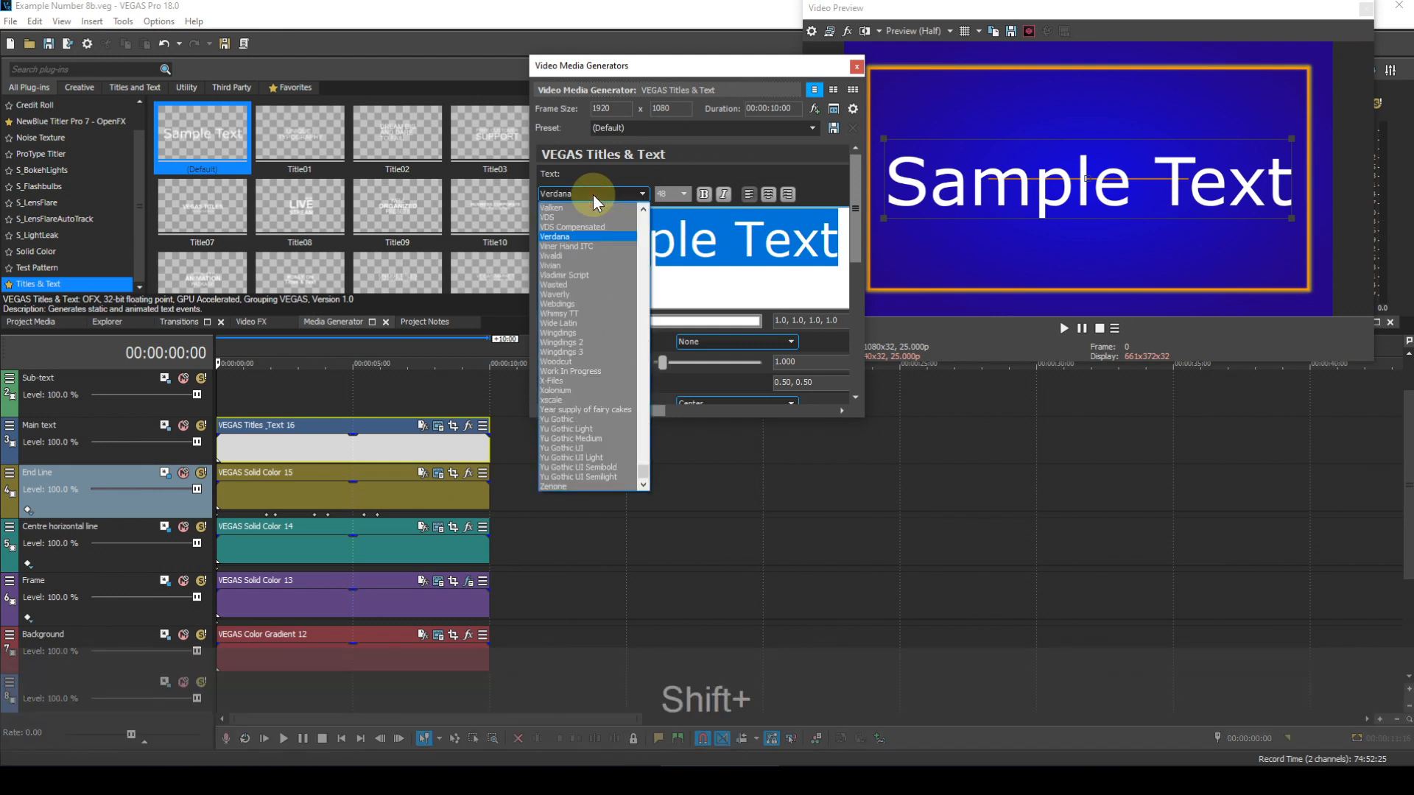
{"action": "key", "text": "shift+i"}
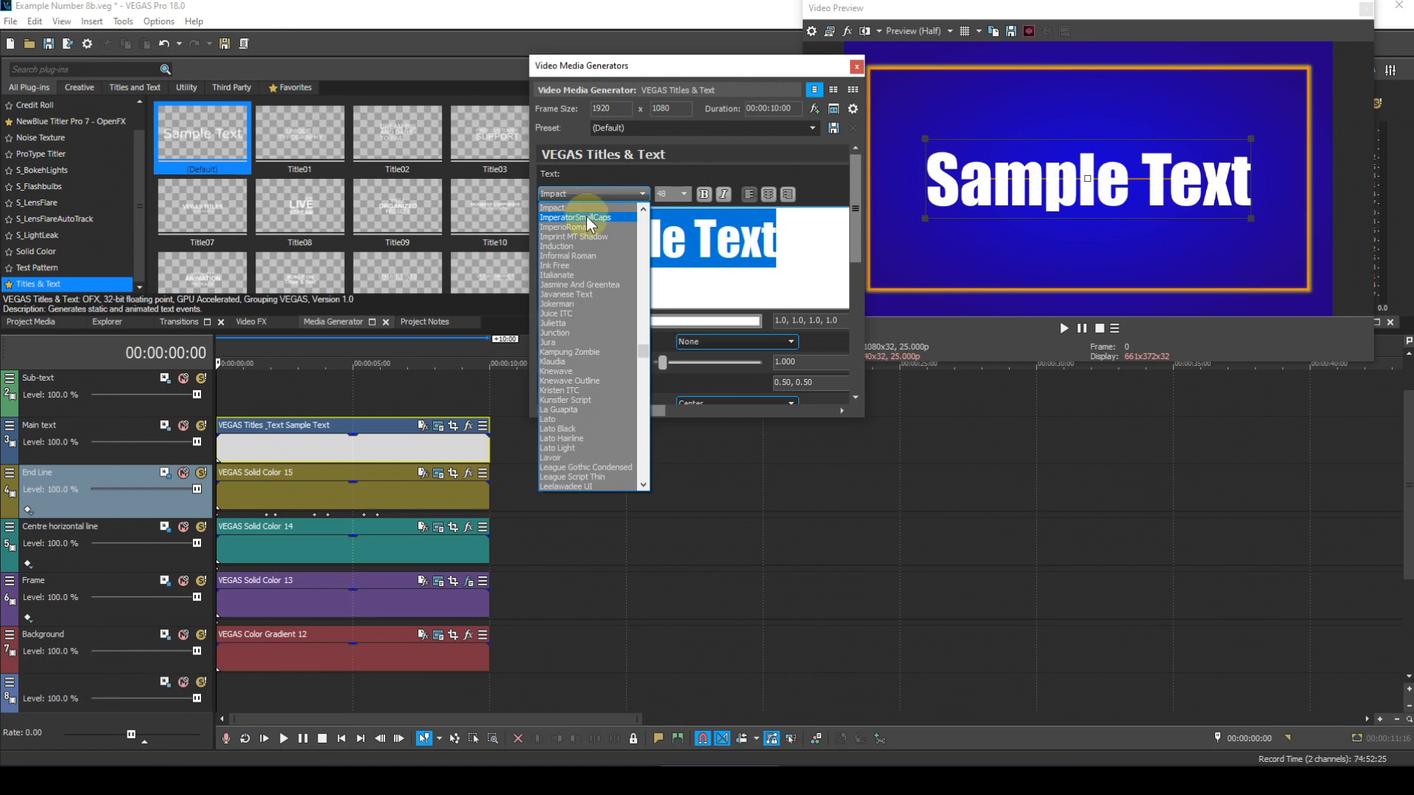
{"action": "left_click", "coordinate": [587, 217]}
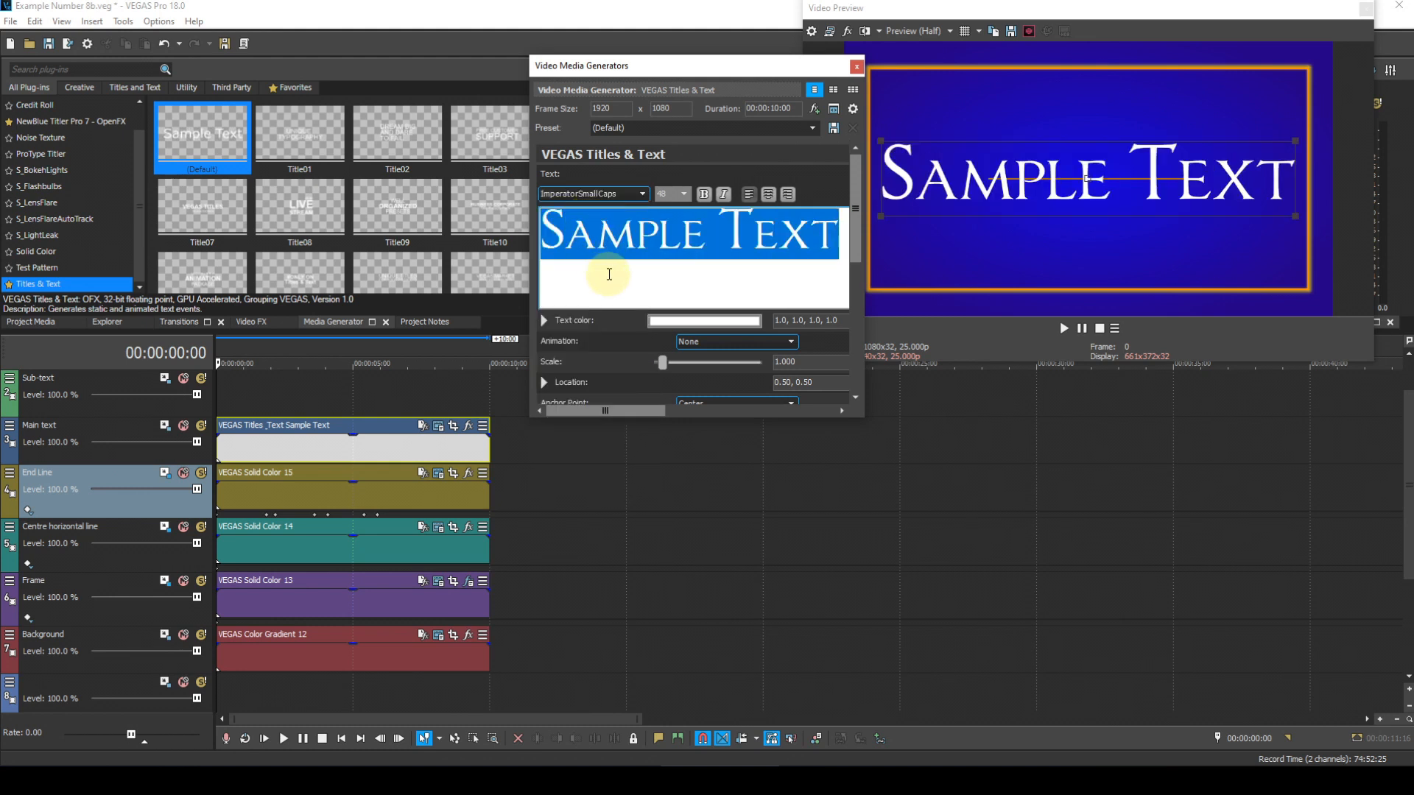
{"action": "left_click", "coordinate": [684, 193]}
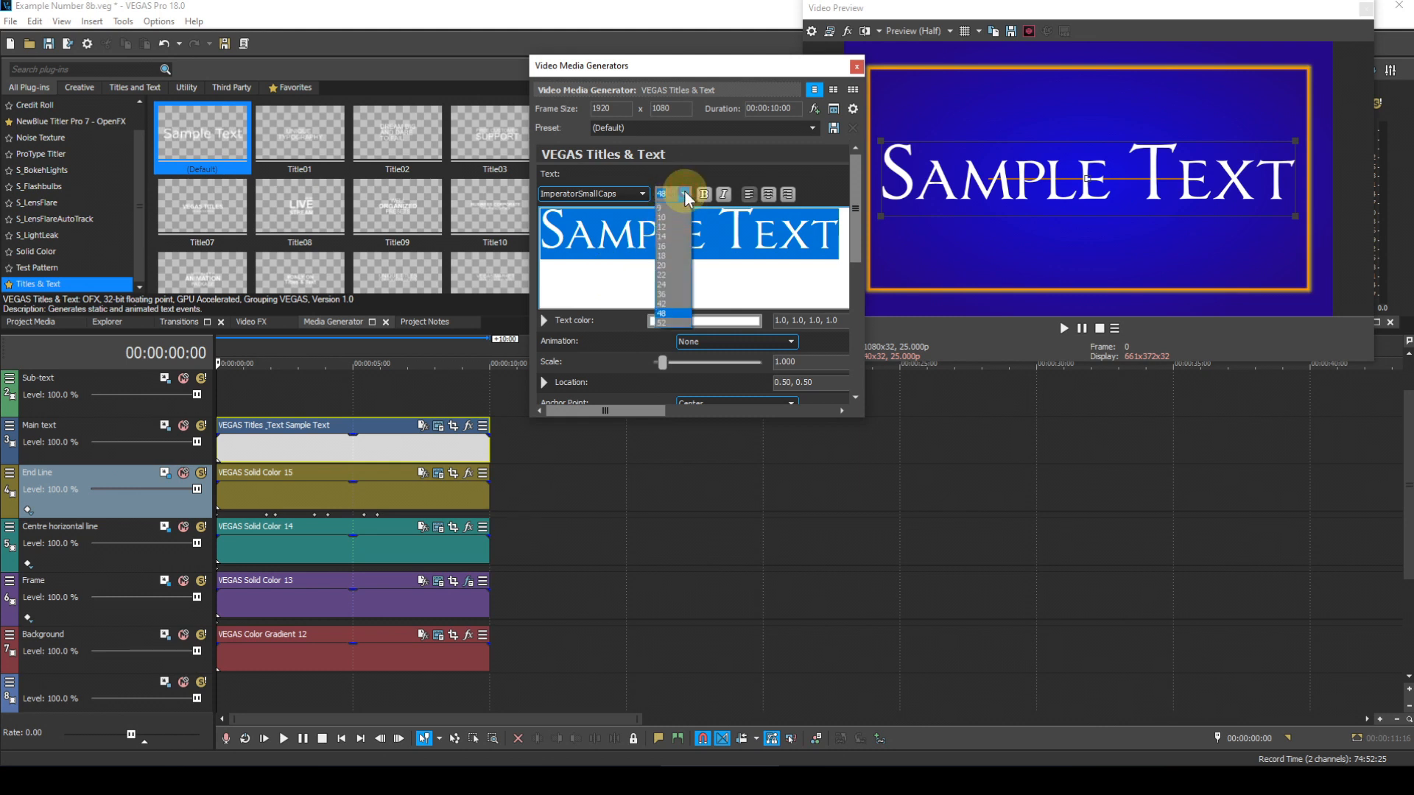
{"action": "left_click", "coordinate": [677, 226]}
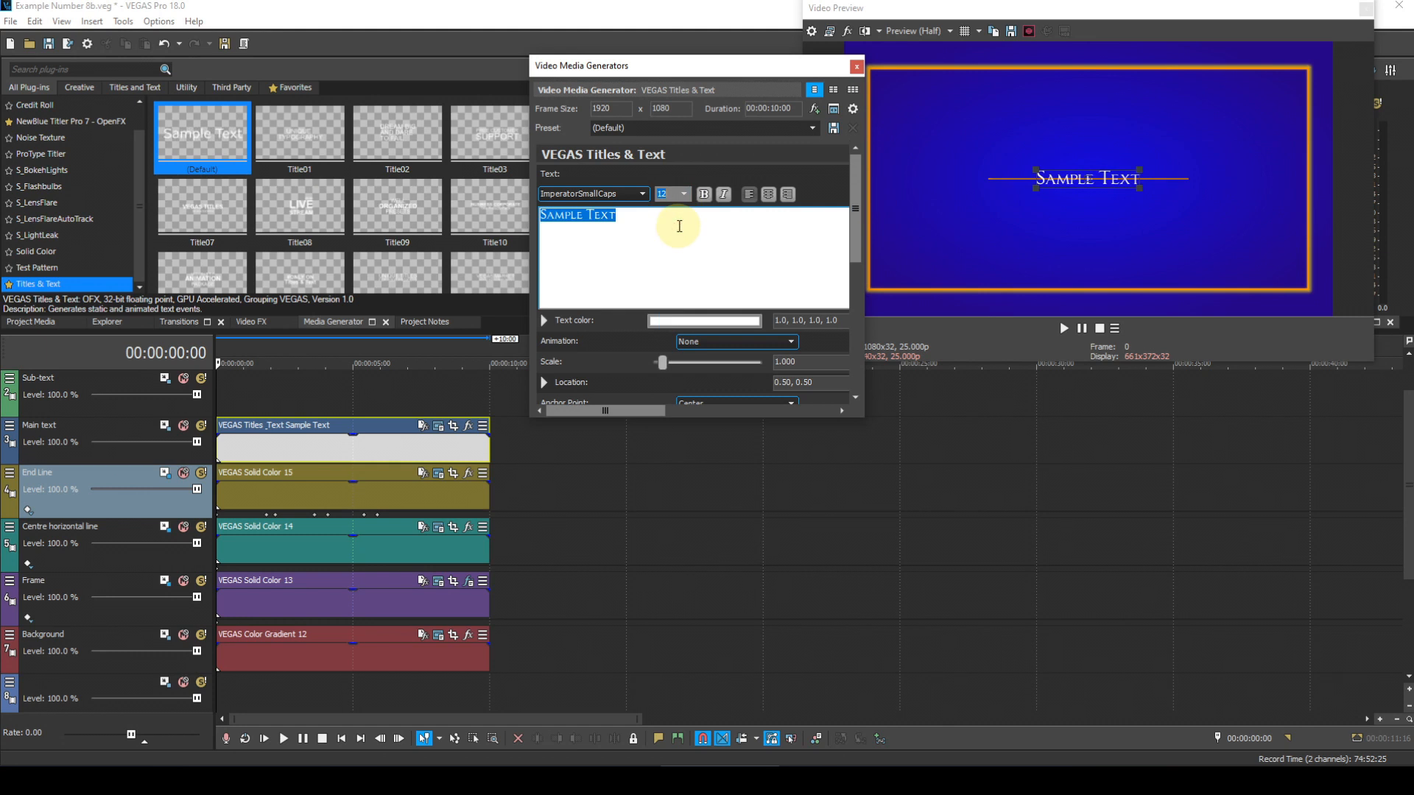
- Set the title's text color to orange with the values 1.0, .75, .02, 1.0
{"action": "double_click", "coordinate": [797, 320]}
{"action": "type", "text": ".75"}
{"action": "key", "text": "Return"}
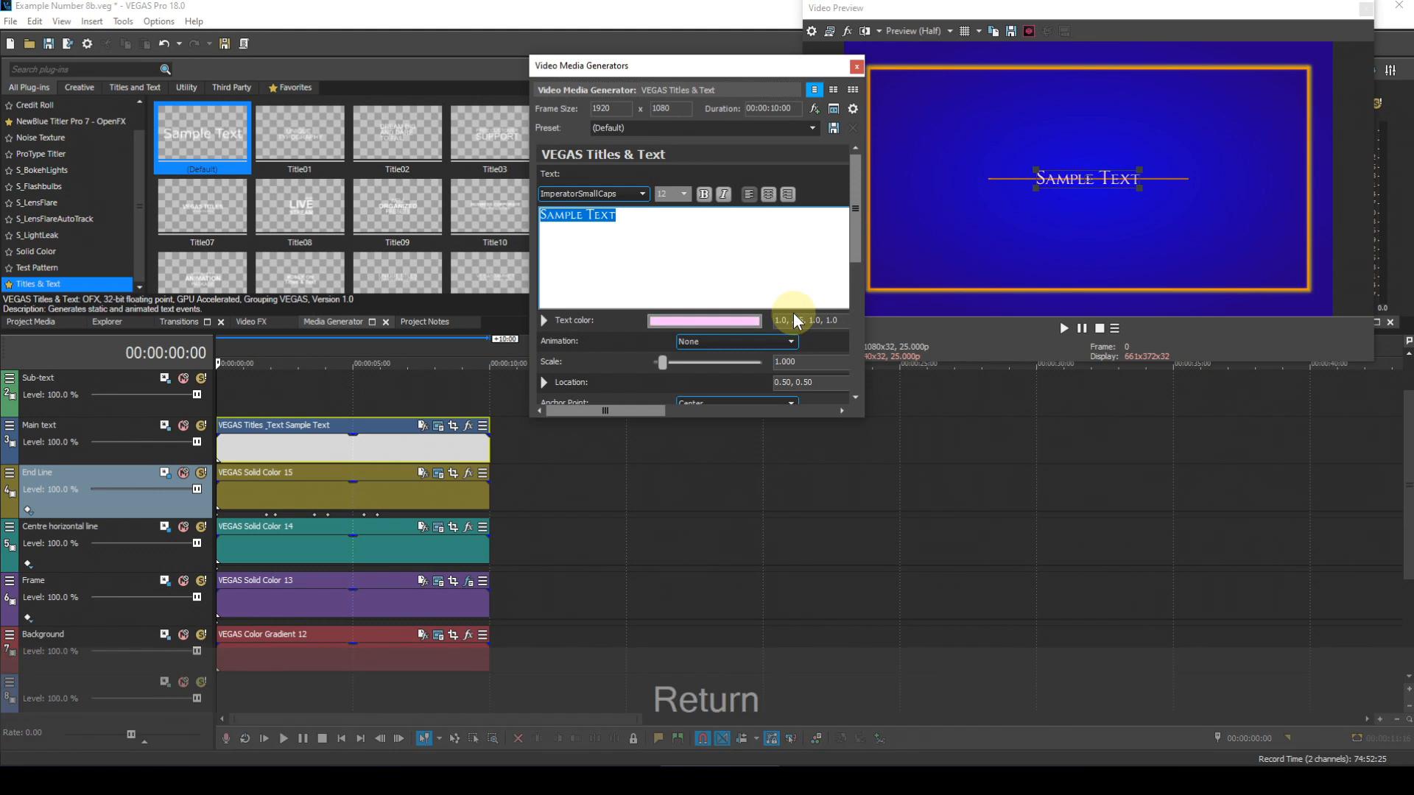
{"action": "double_click", "coordinate": [812, 319]}
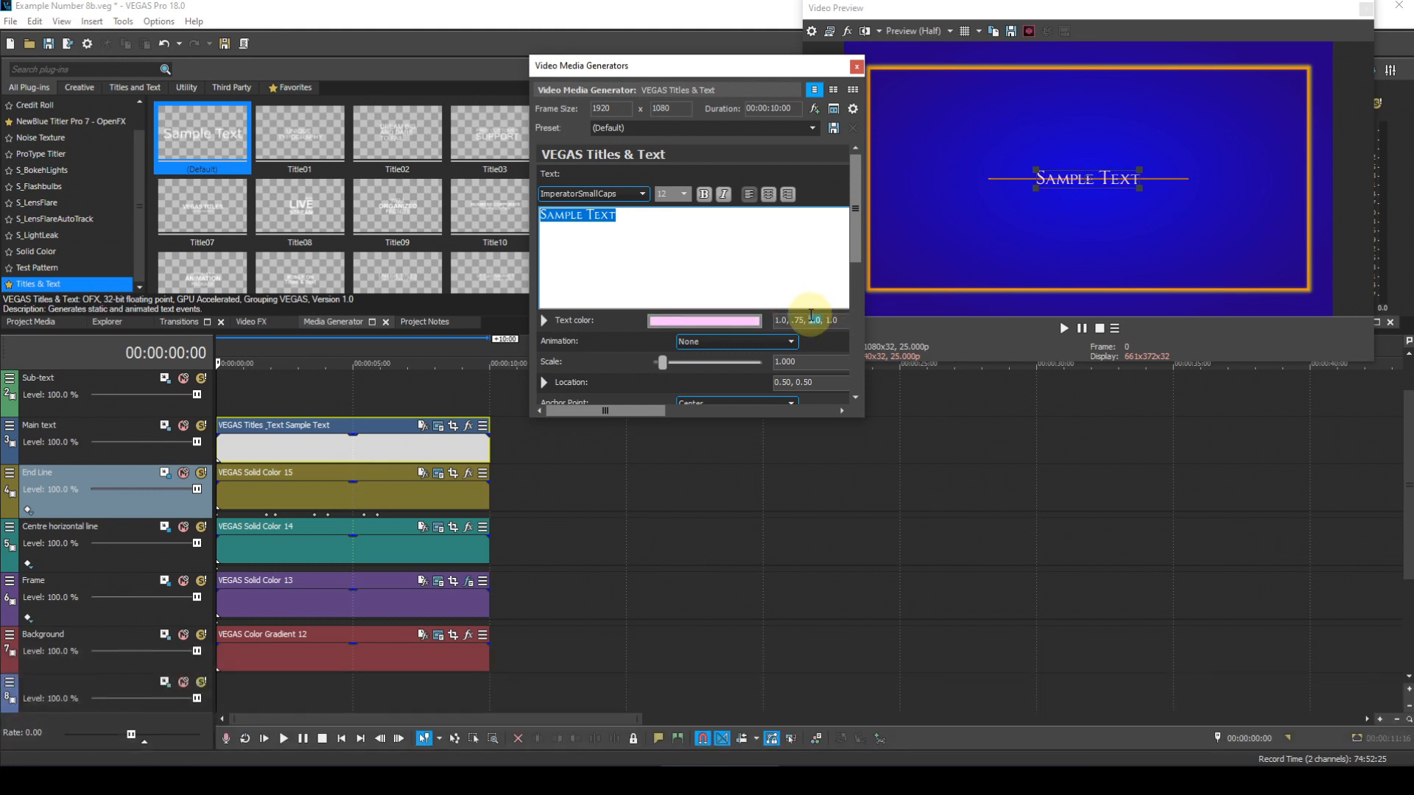
{"action": "type", "text": ".02"}
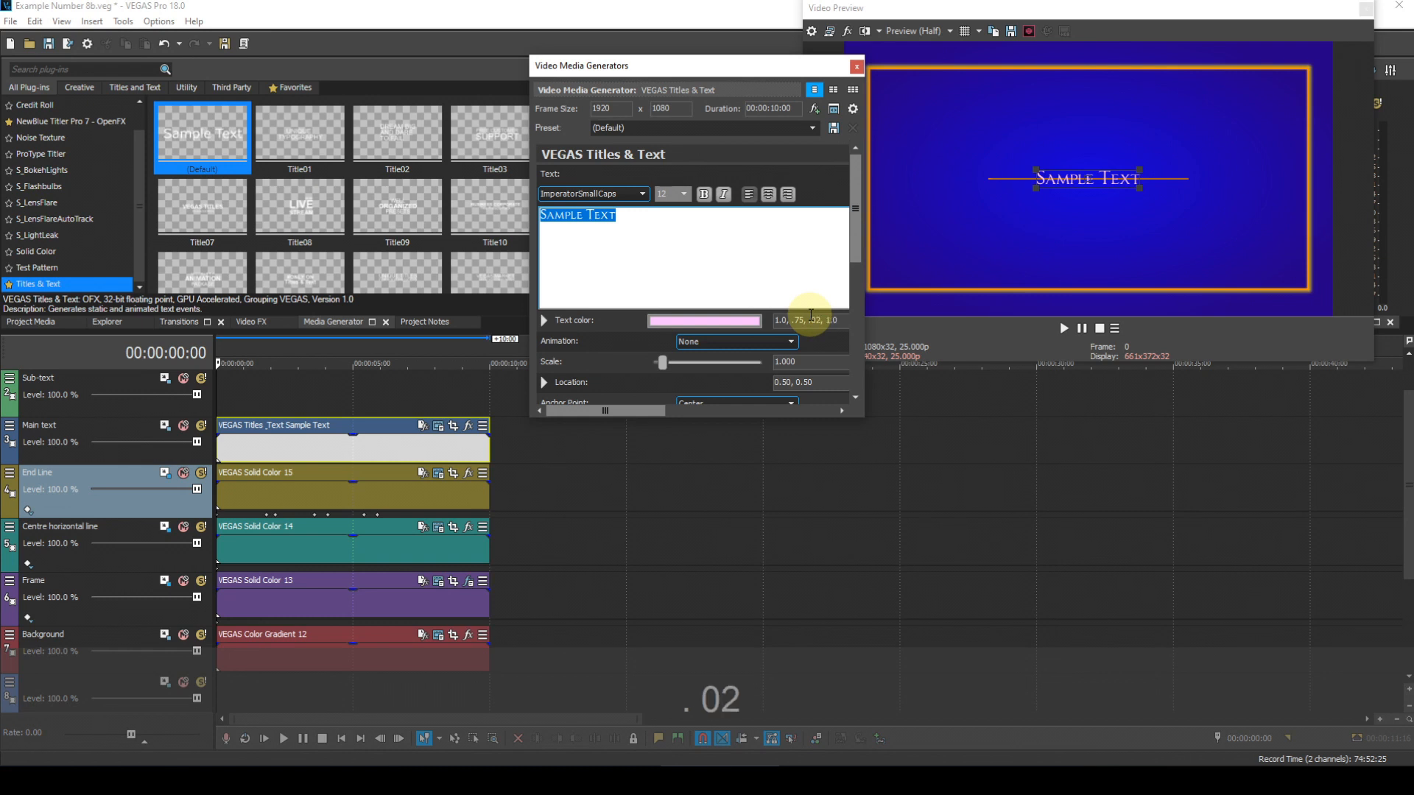
{"action": "key", "text": "Return"}
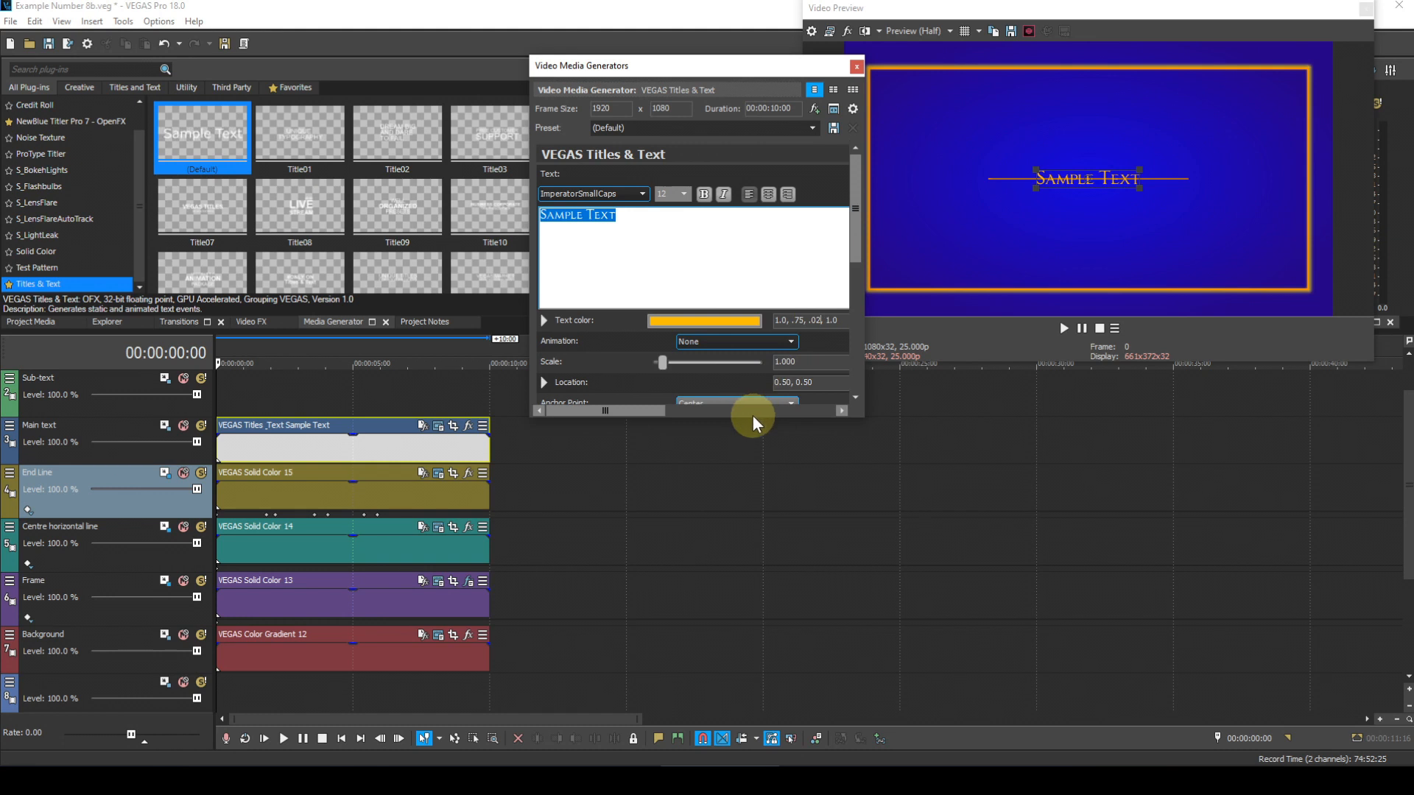
- Enlarge the title generator window and set the text location to 0.09, 0.57
{"action": "left_click_drag", "start_coordinate": [751, 419], "coordinate": [742, 492]}
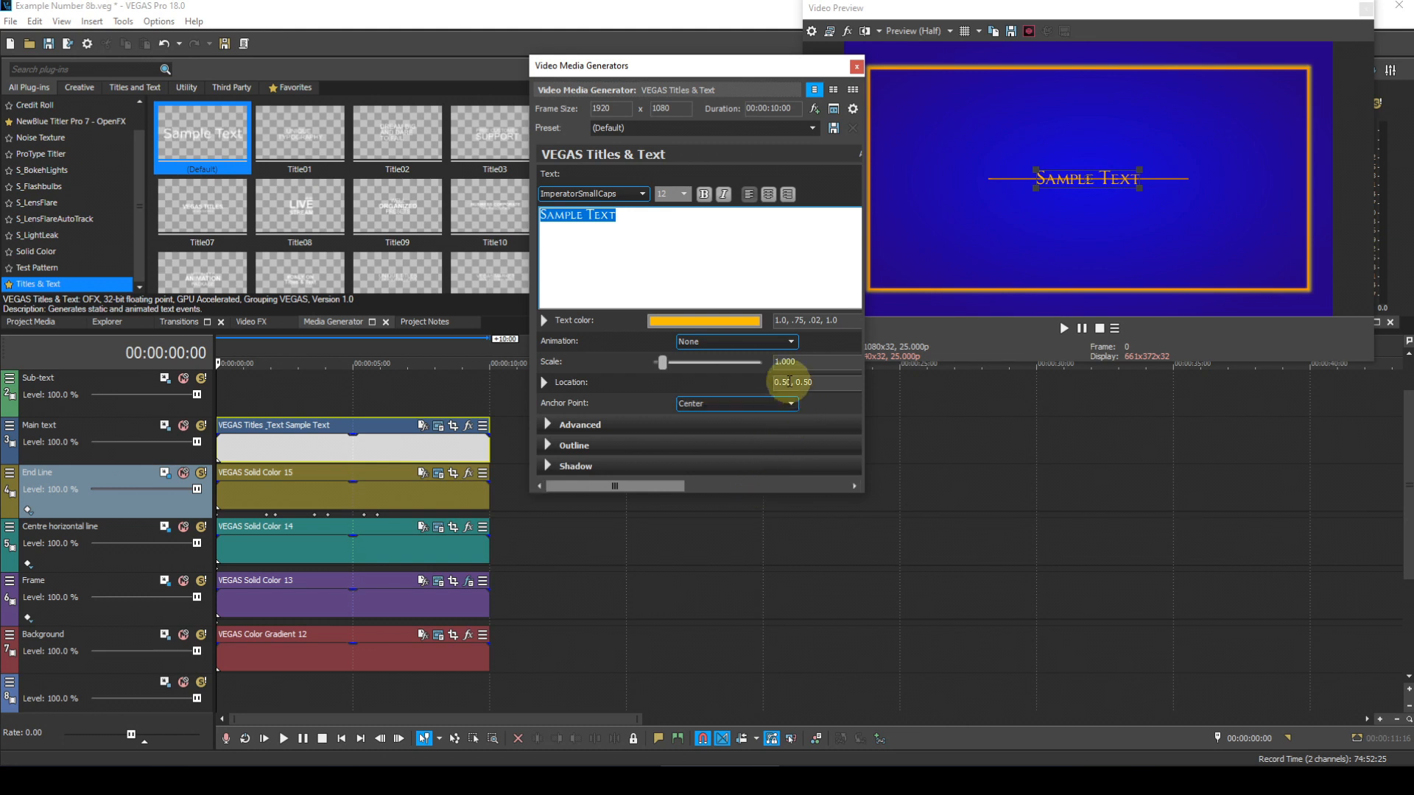
{"action": "left_click_drag", "start_coordinate": [790, 381], "coordinate": [766, 383]}
{"action": "type", "text": ".09"}
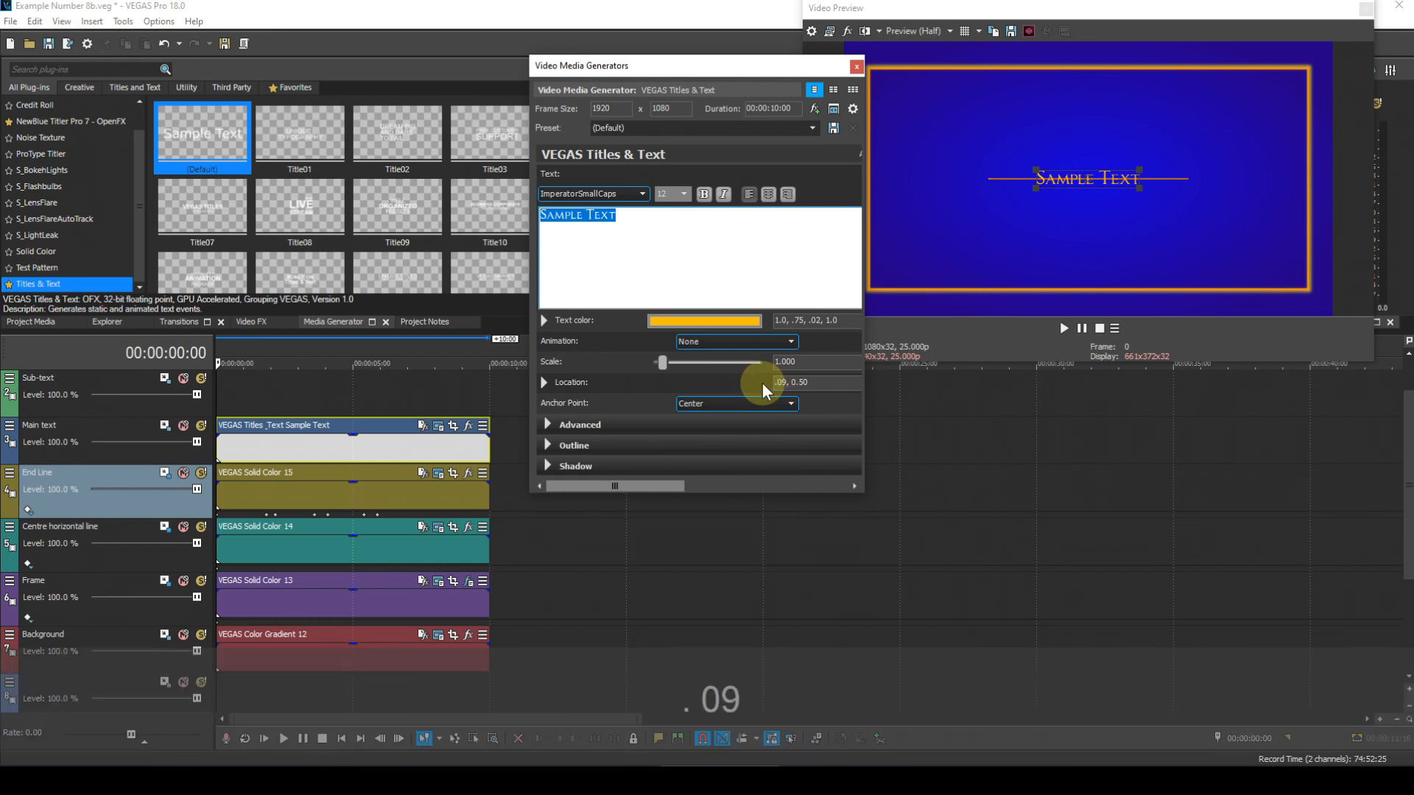
{"action": "key", "text": "Return"}
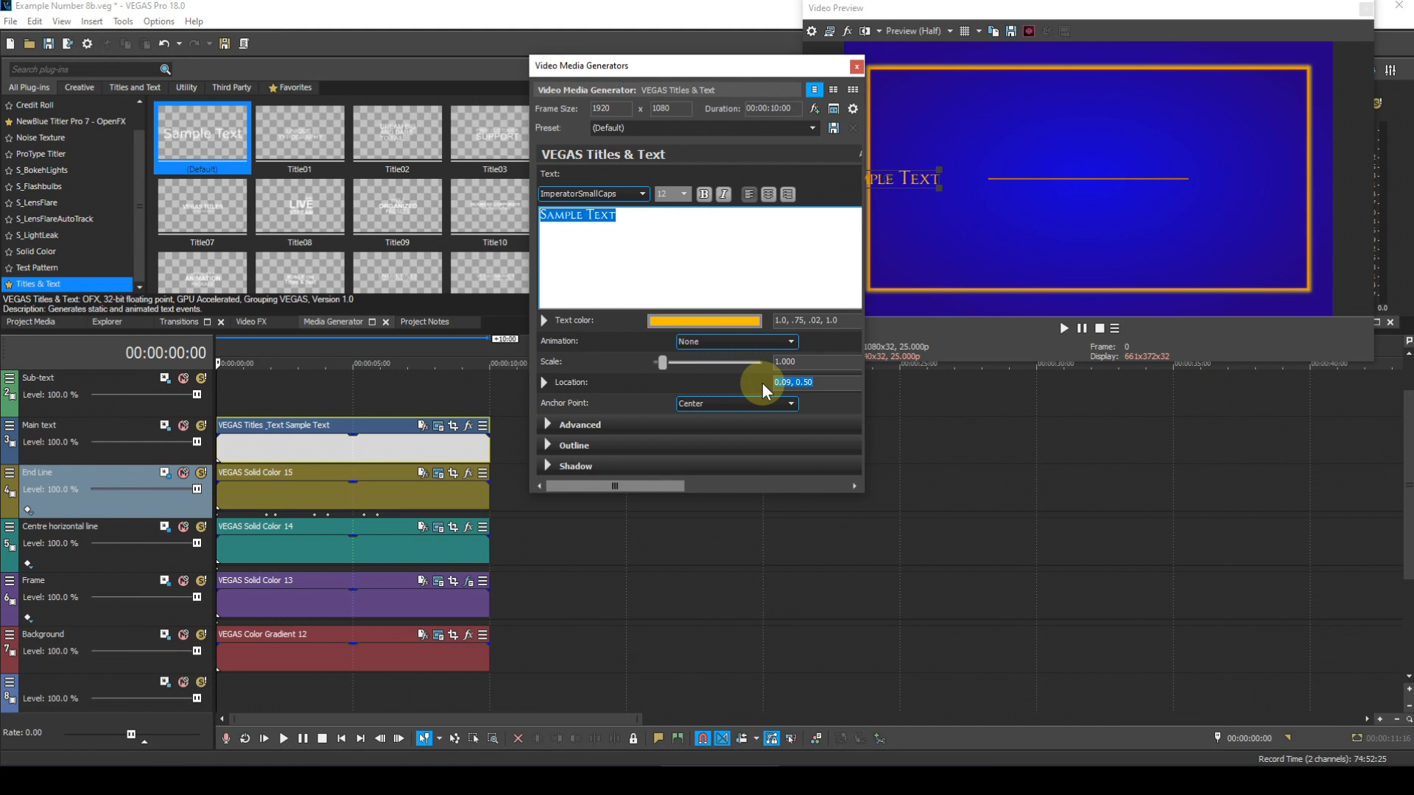
{"action": "left_click", "coordinate": [830, 382]}
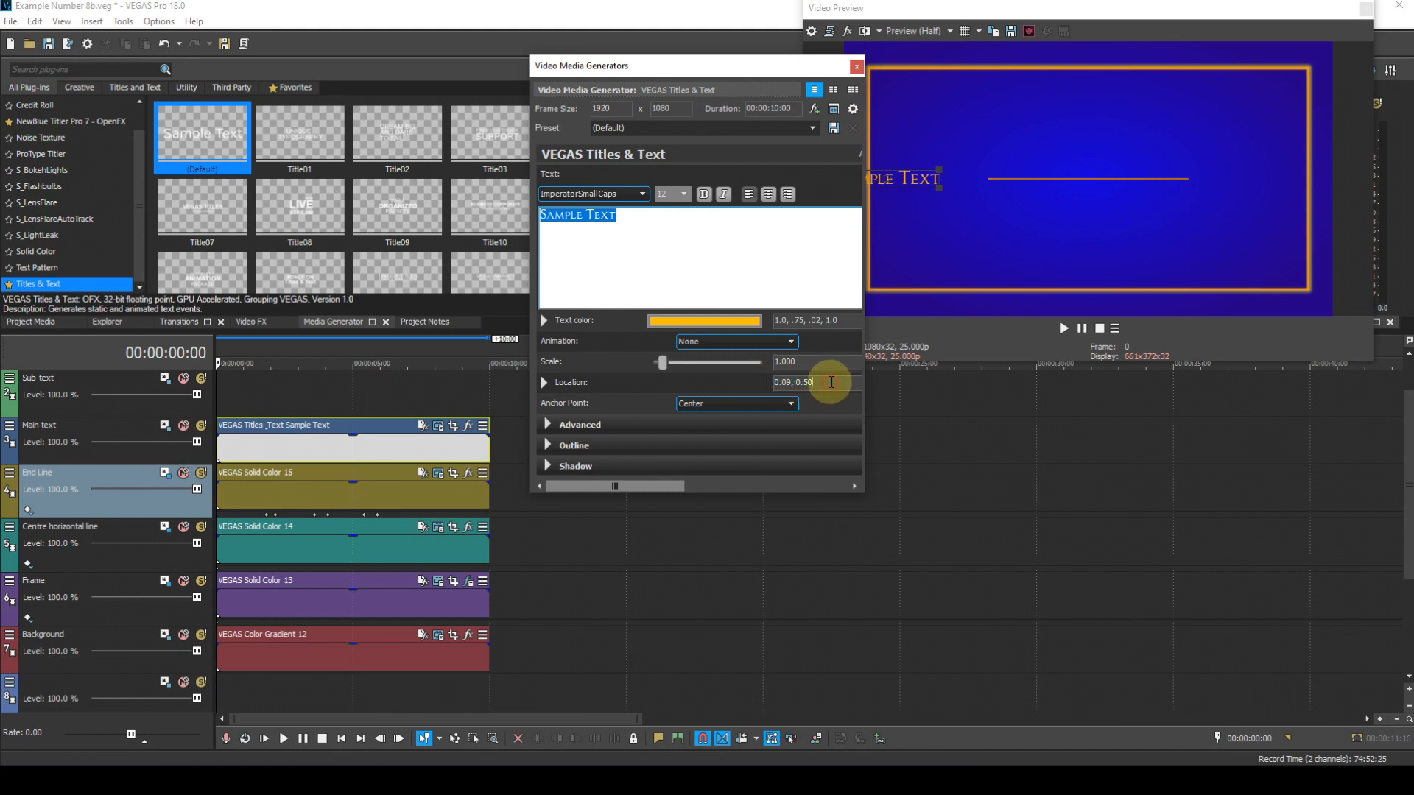
{"action": "key", "text": "BackSpace"}
{"action": "type", "text": "7"}
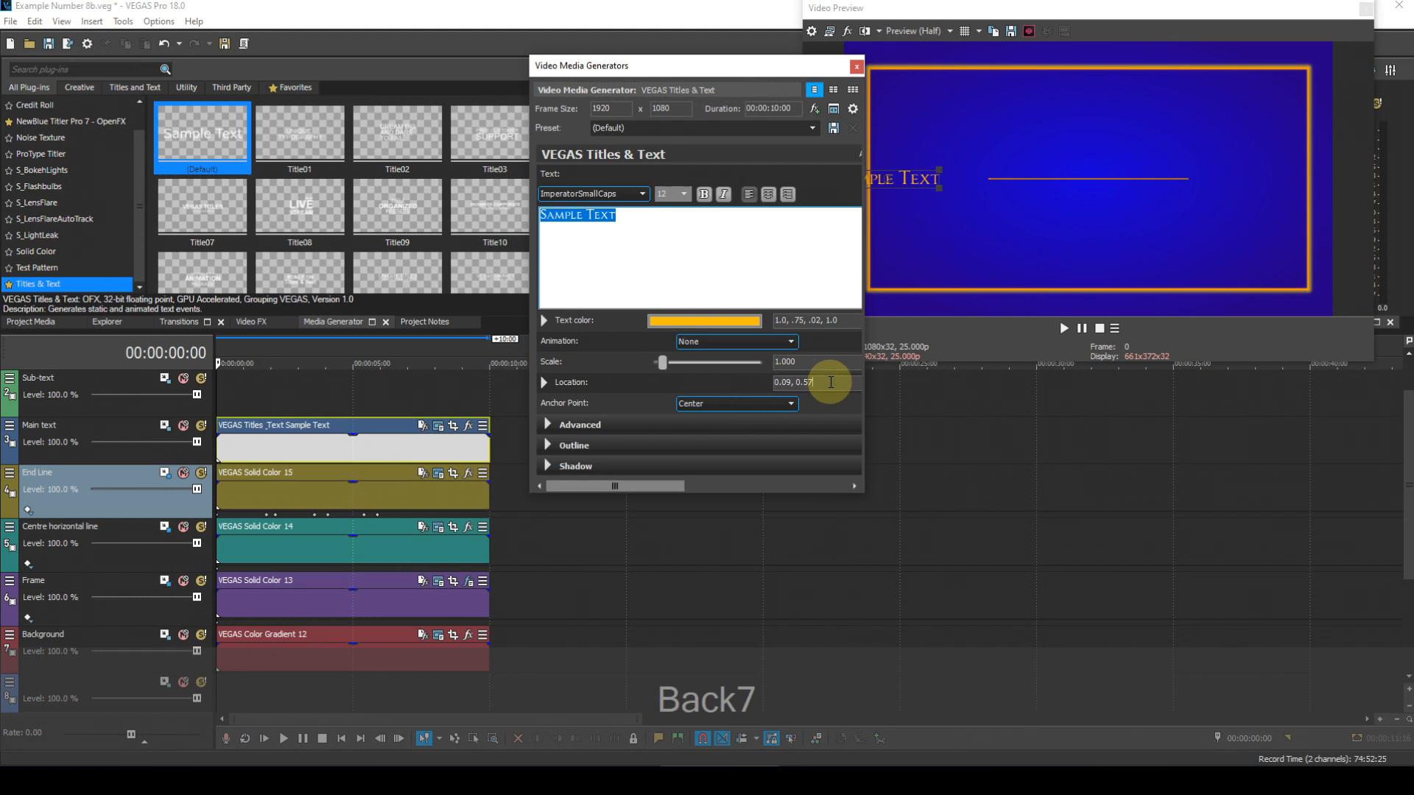
{"action": "key", "text": "Return"}
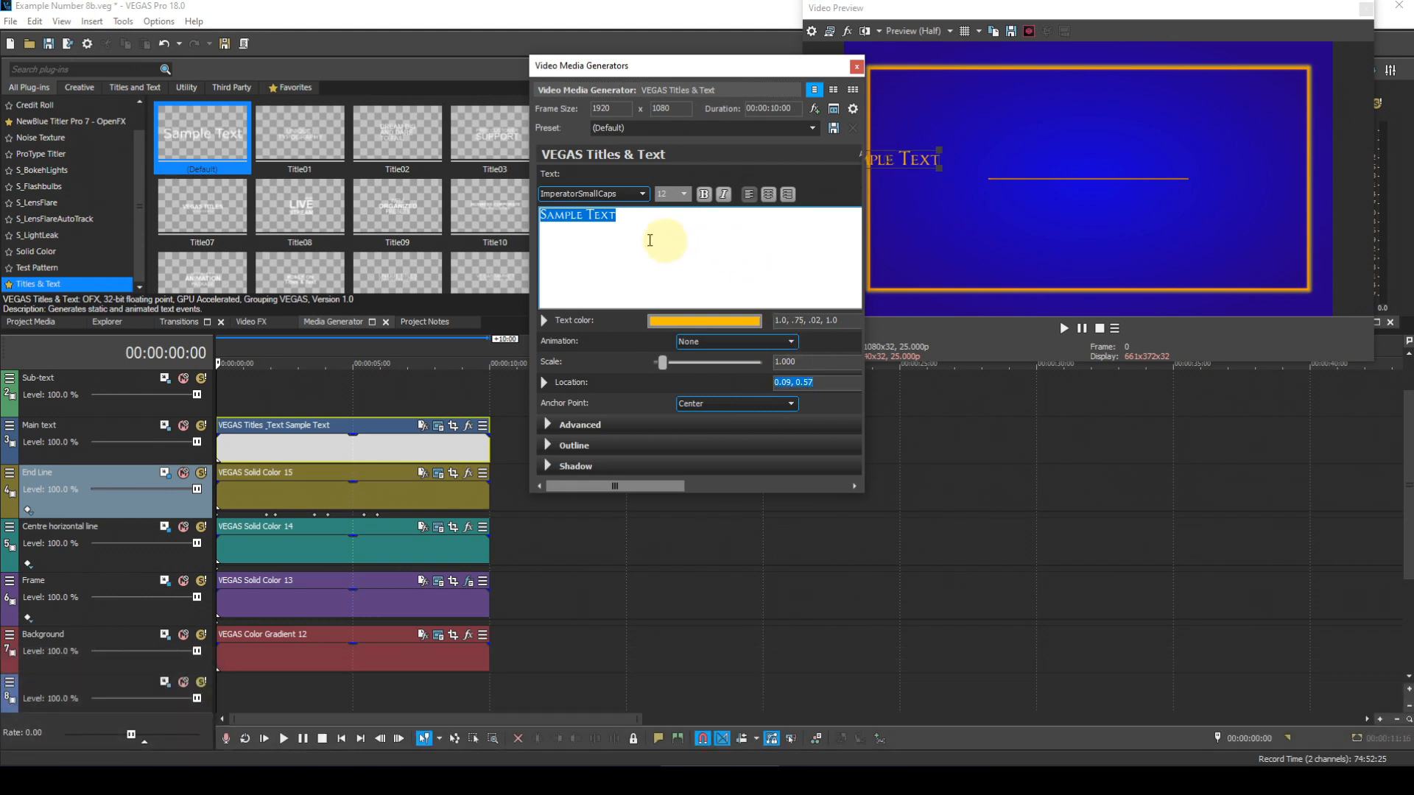
- Replace the sample text with "Chesters Roman Fort"
{"action": "left_click_drag", "start_coordinate": [634, 220], "coordinate": [547, 217]}
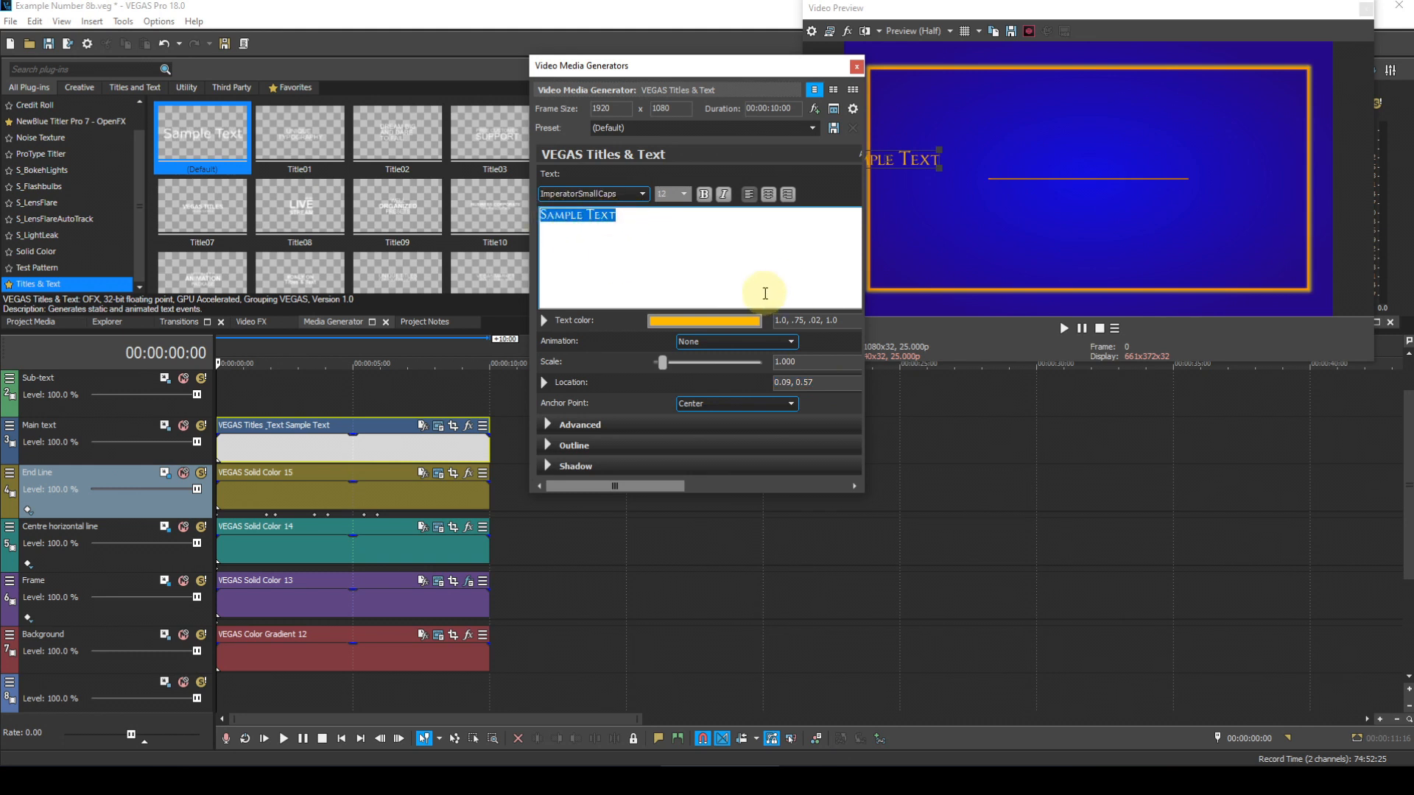
{"action": "type", "text": "Che"}
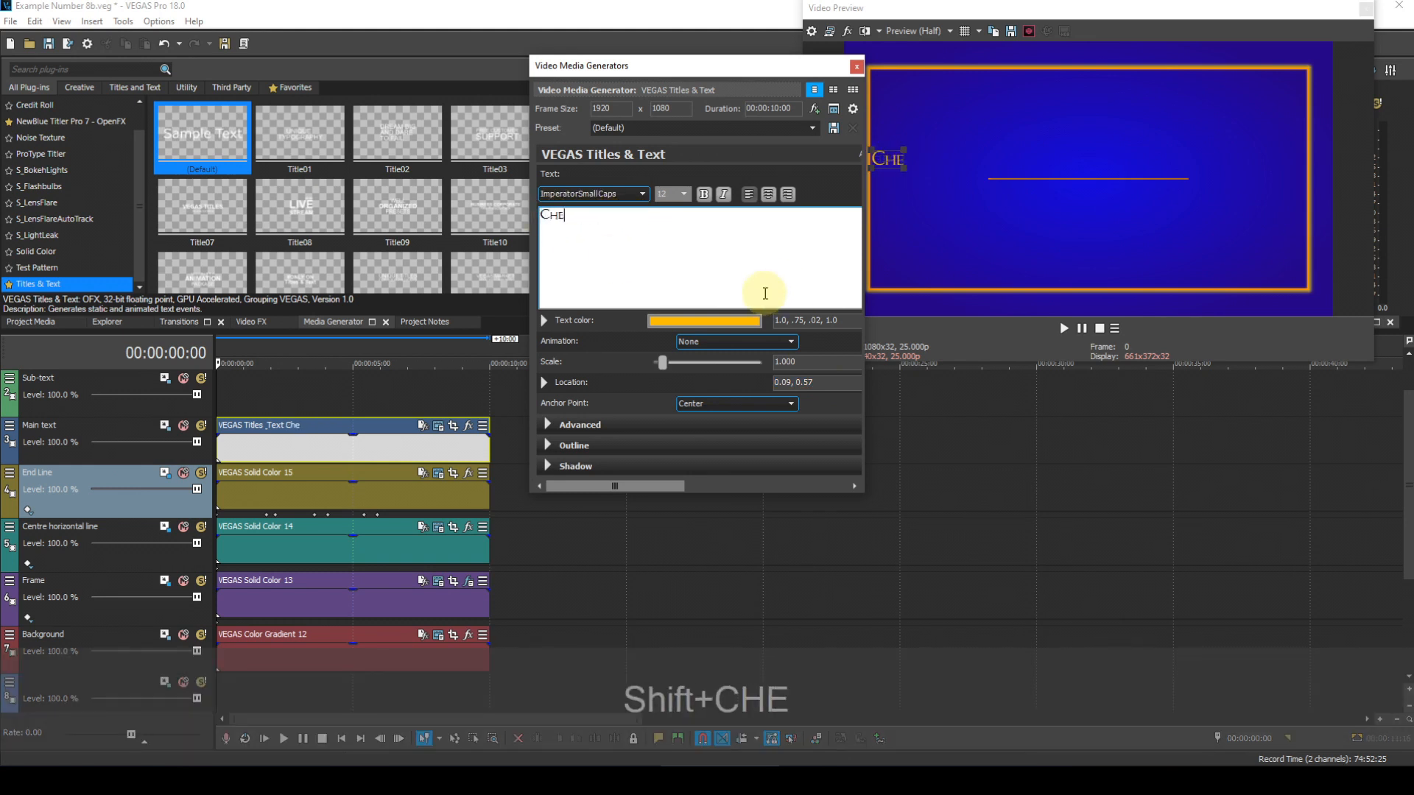
{"action": "type", "text": "sters Roman Fort"}
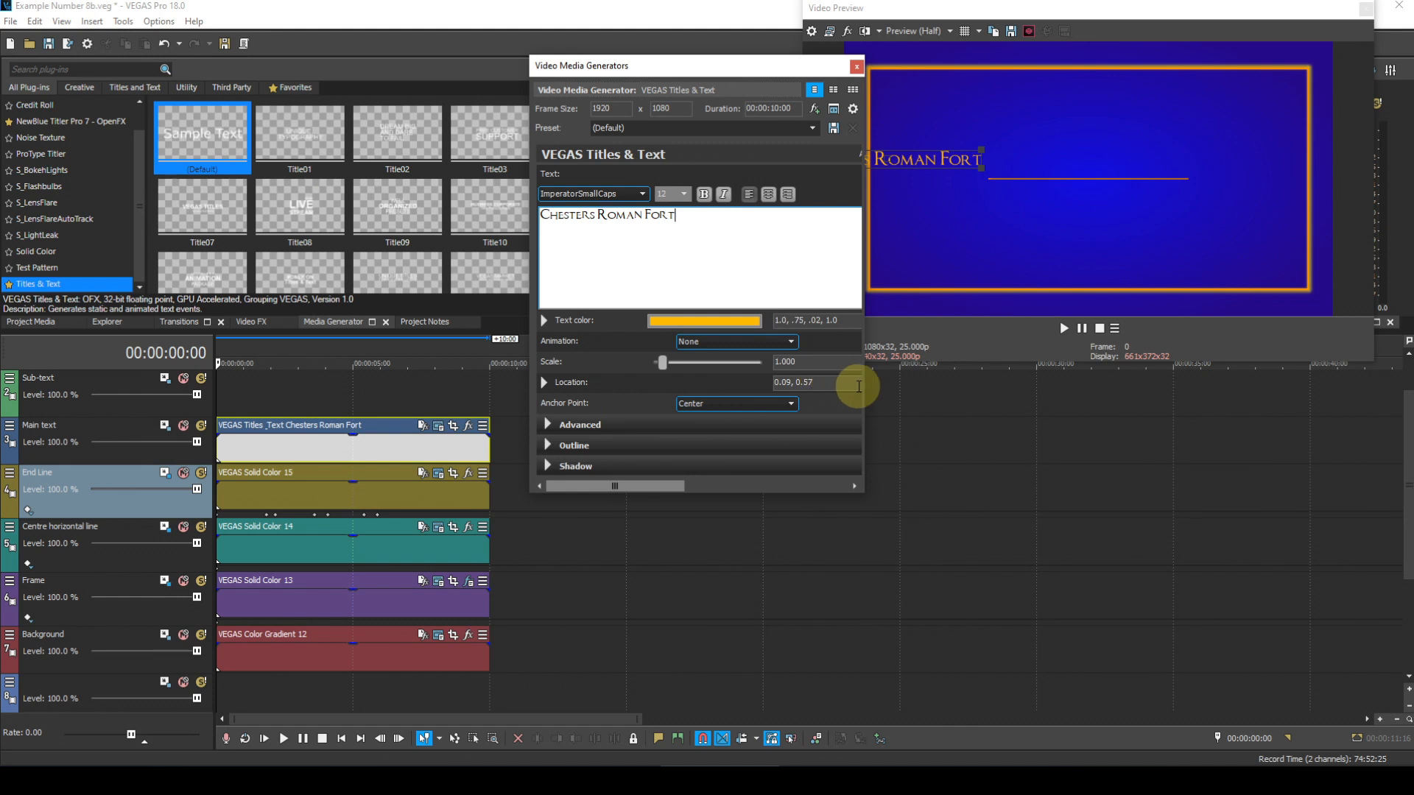
- Widen the title generator window, enable animation for the text location and add a location keyframe at 00:00:02:11
{"action": "left_click_drag", "start_coordinate": [863, 382], "coordinate": [937, 386]}
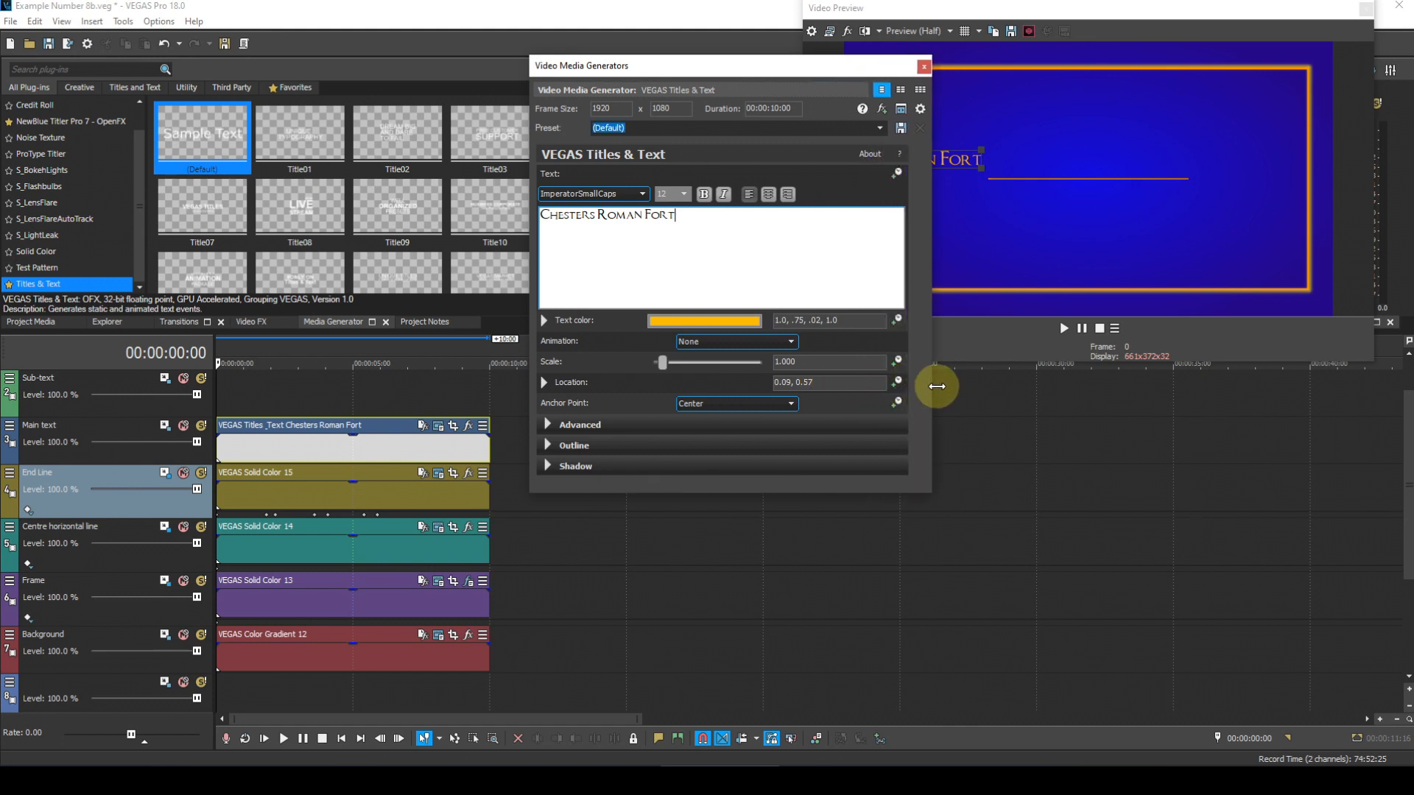
{"action": "left_click", "coordinate": [898, 380]}
{"action": "left_click_drag", "start_coordinate": [772, 73], "coordinate": [698, 63]}
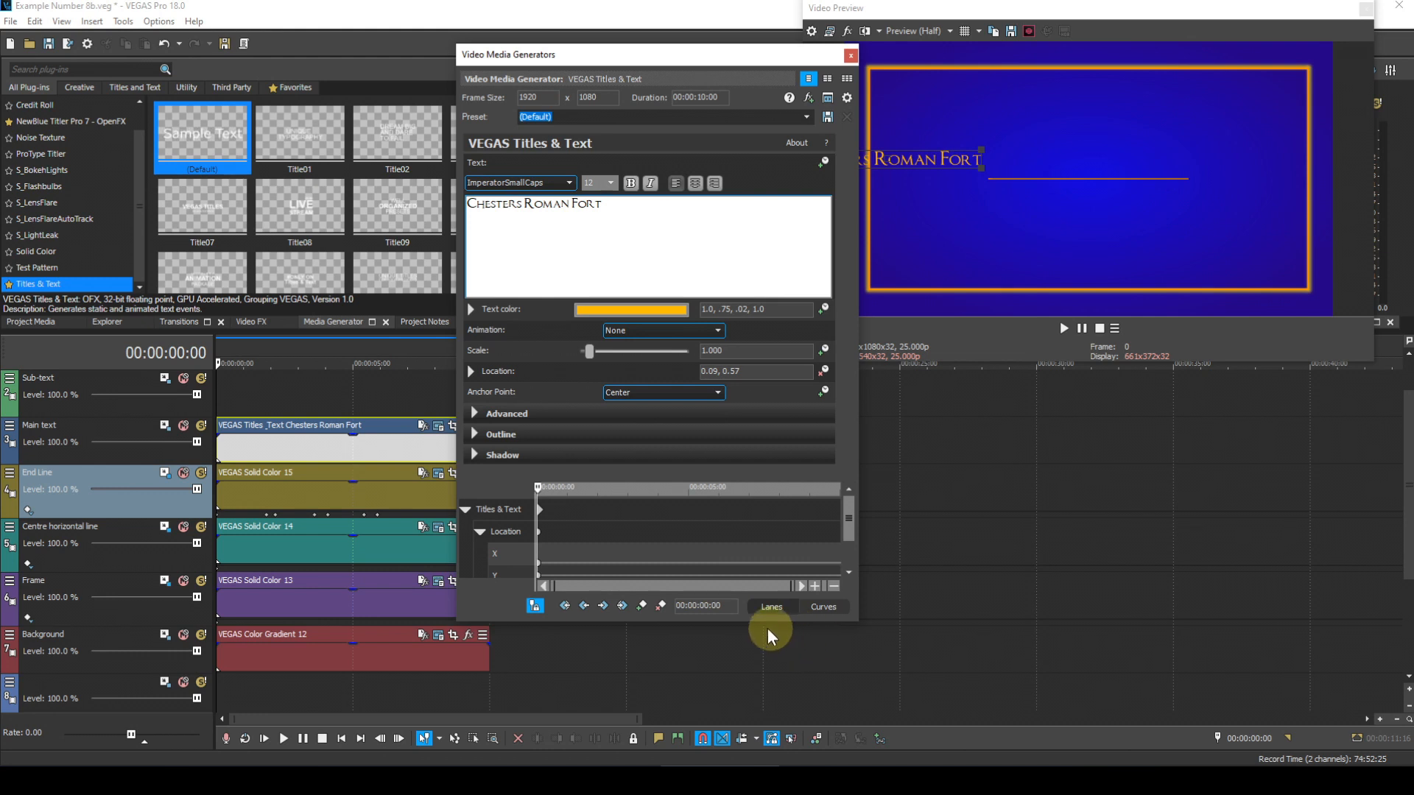
{"action": "left_click", "coordinate": [727, 609]}
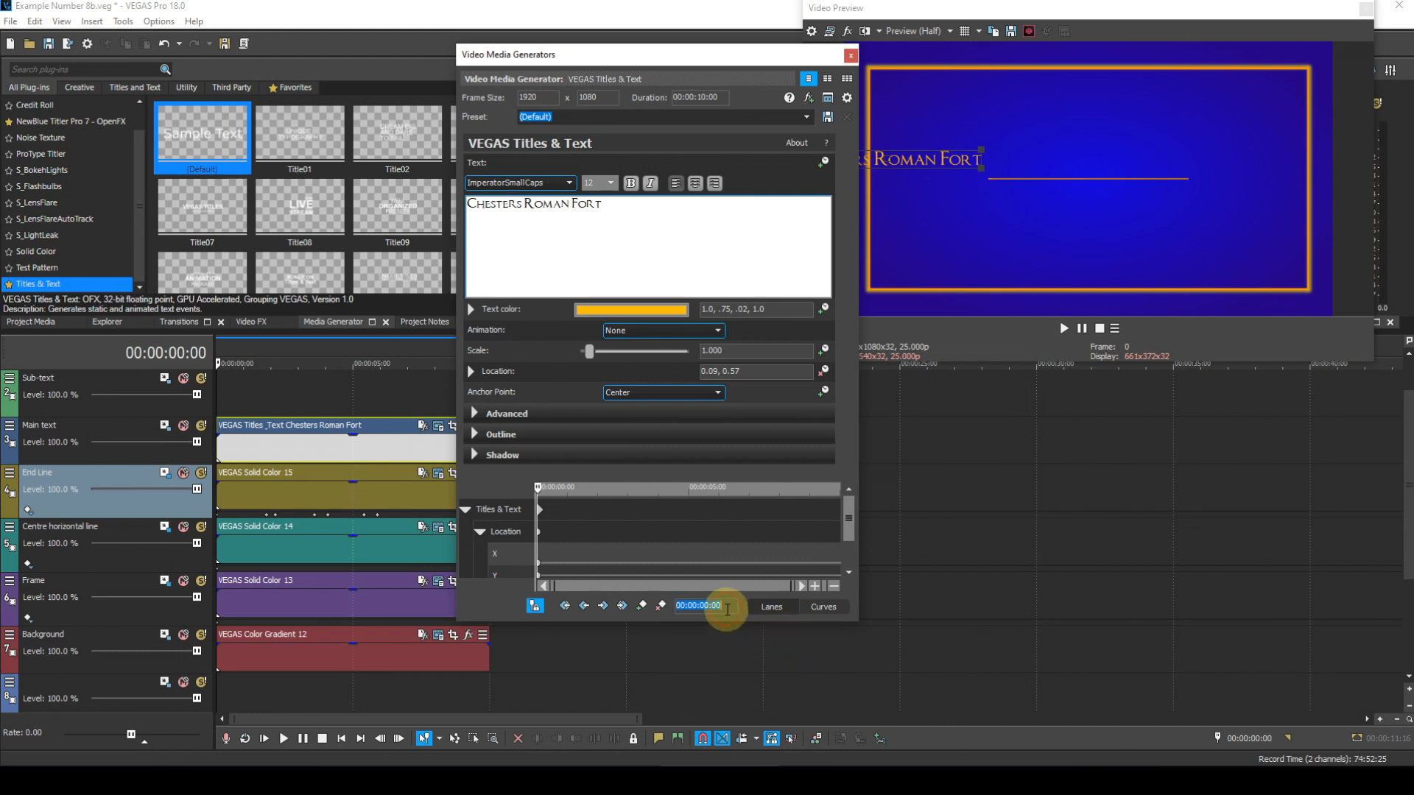
{"action": "type", "text": "0211"}
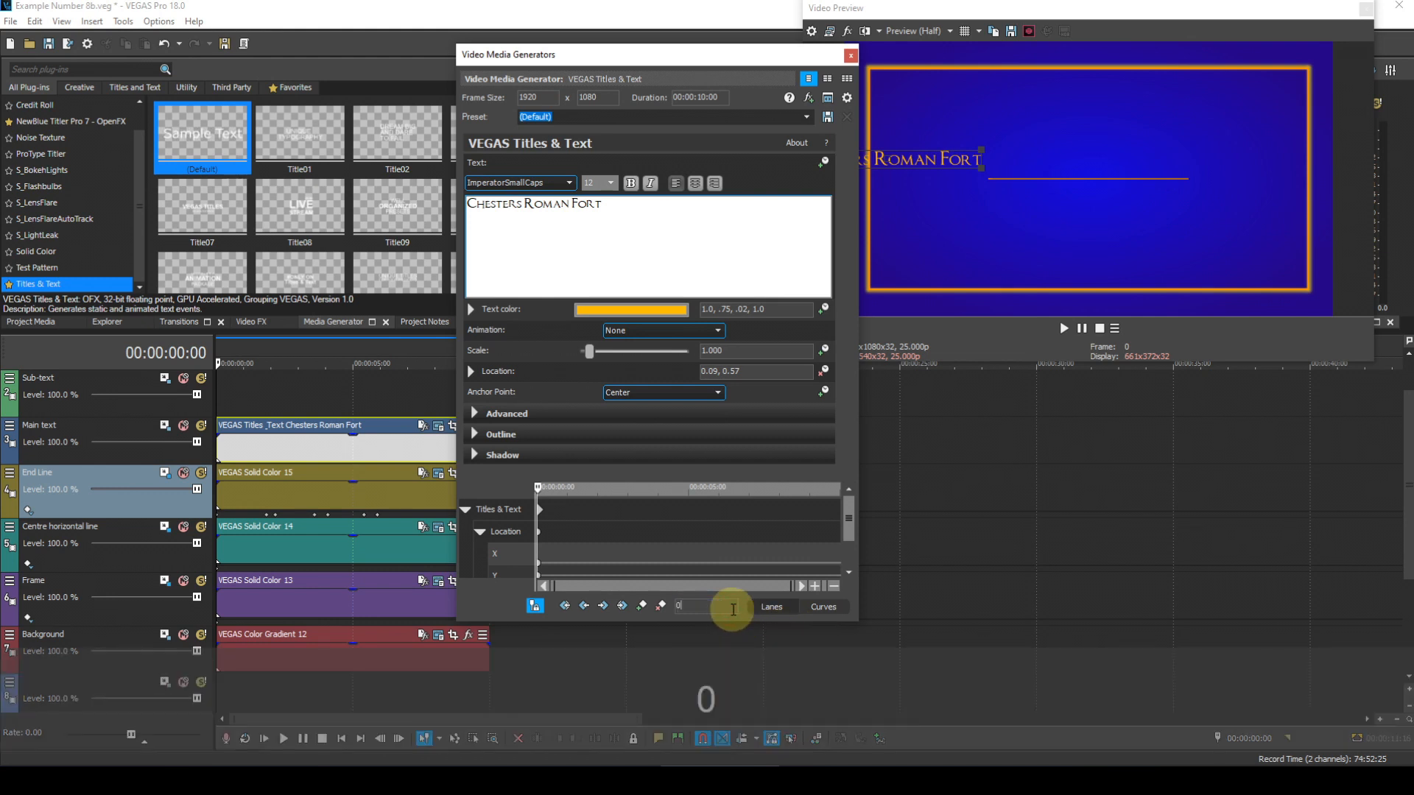
{"action": "key", "text": "Return"}
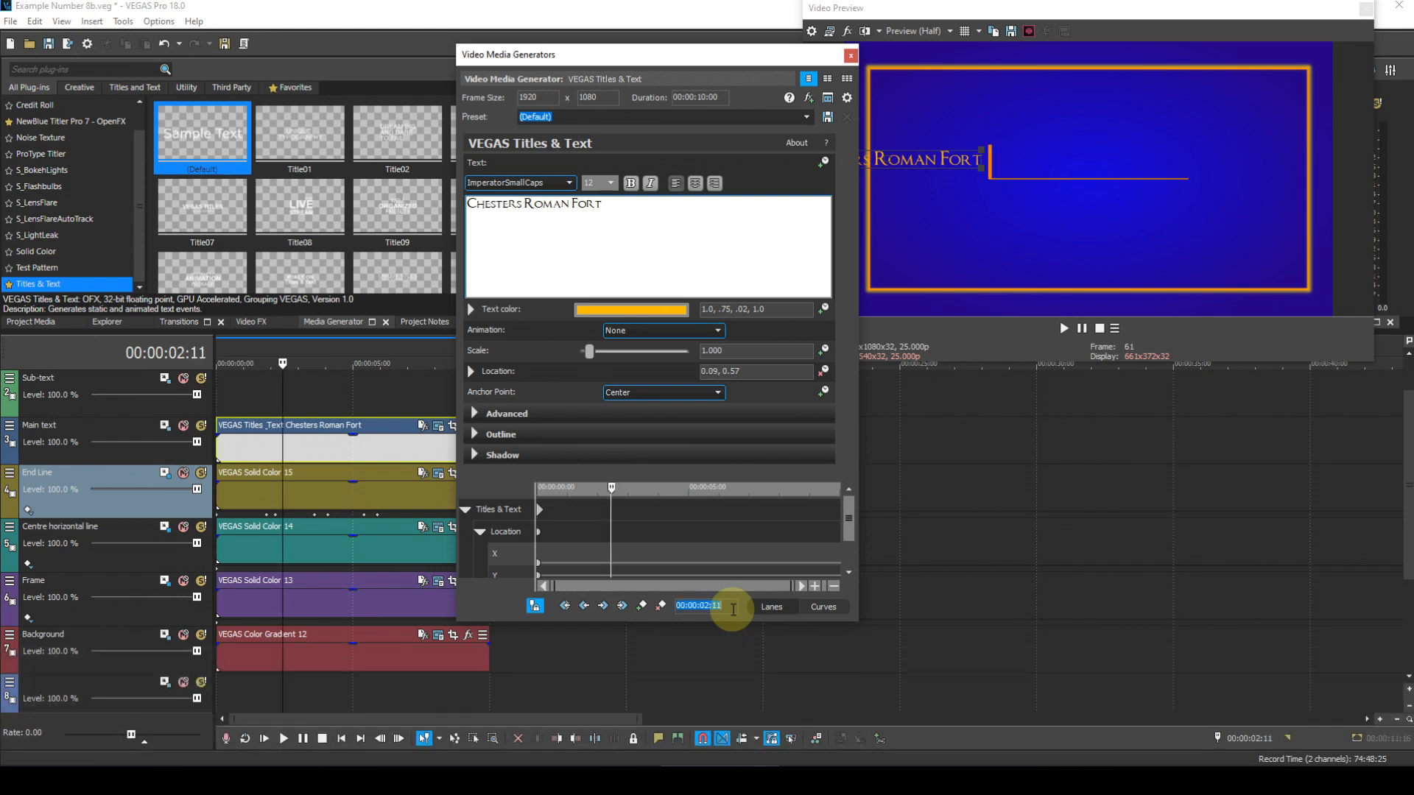
{"action": "left_click", "coordinate": [641, 605]}
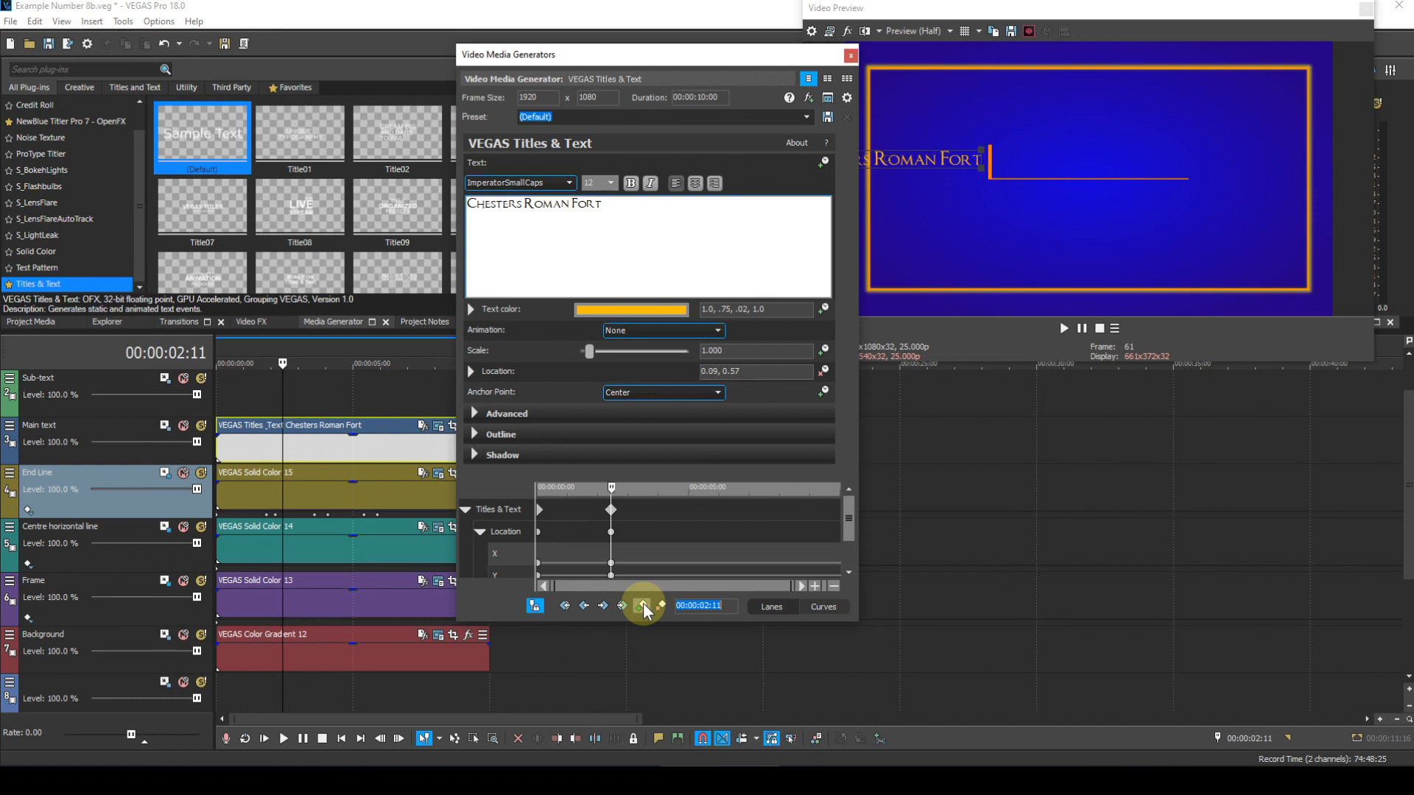
- Add a second text location keyframe at 00:00:03:07
{"action": "left_click", "coordinate": [712, 605]}
{"action": "double_click", "coordinate": [712, 605]}
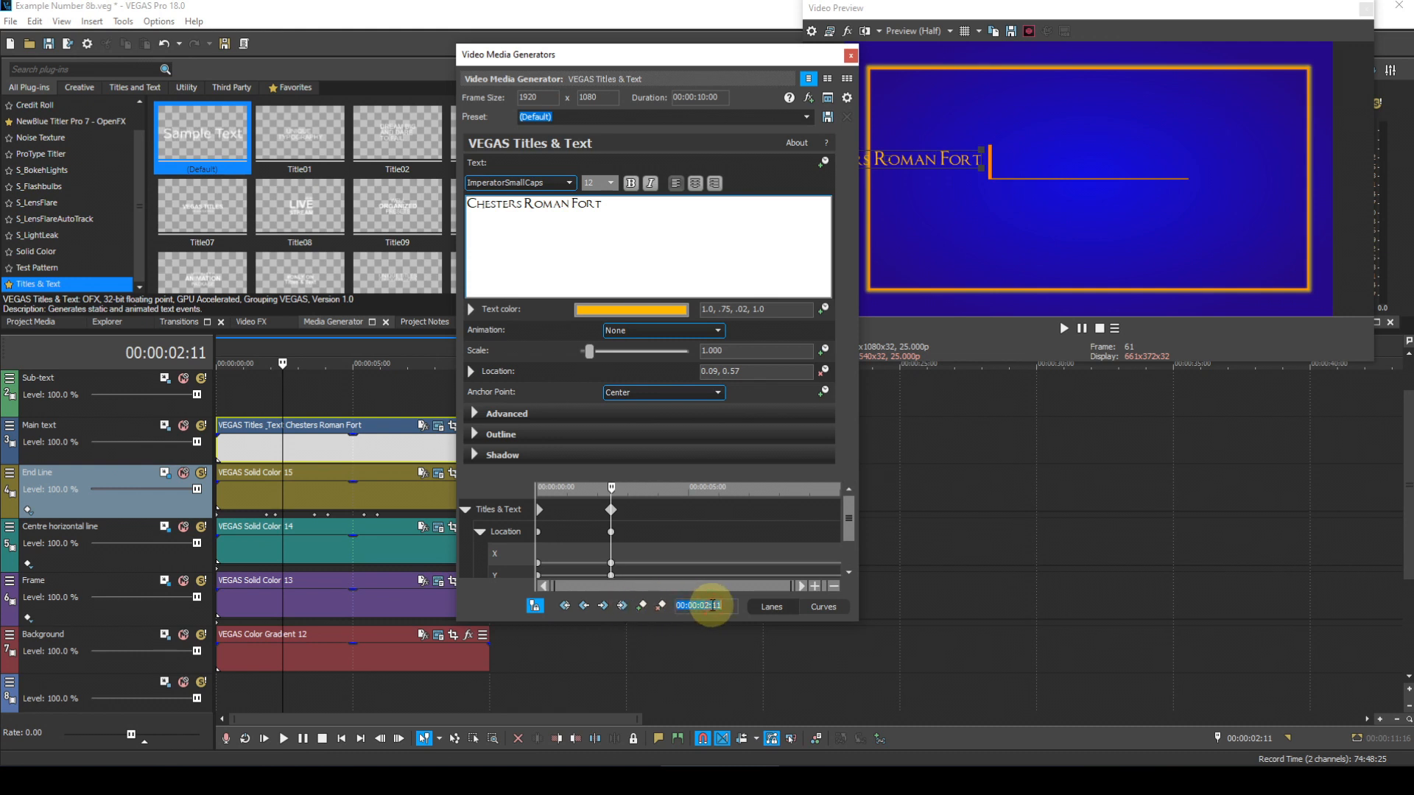
{"action": "type", "text": "0"}
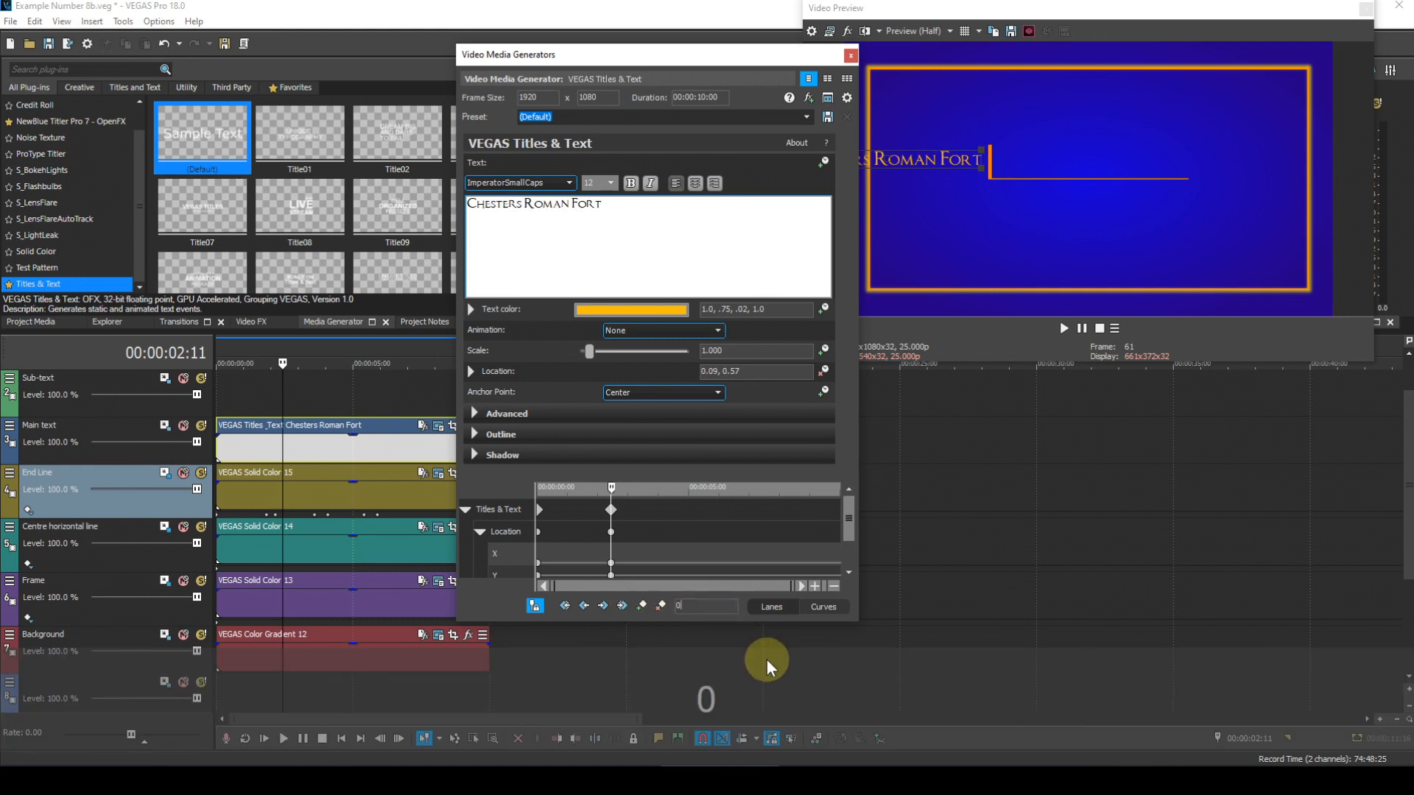
{"action": "type", "text": "3.7"}
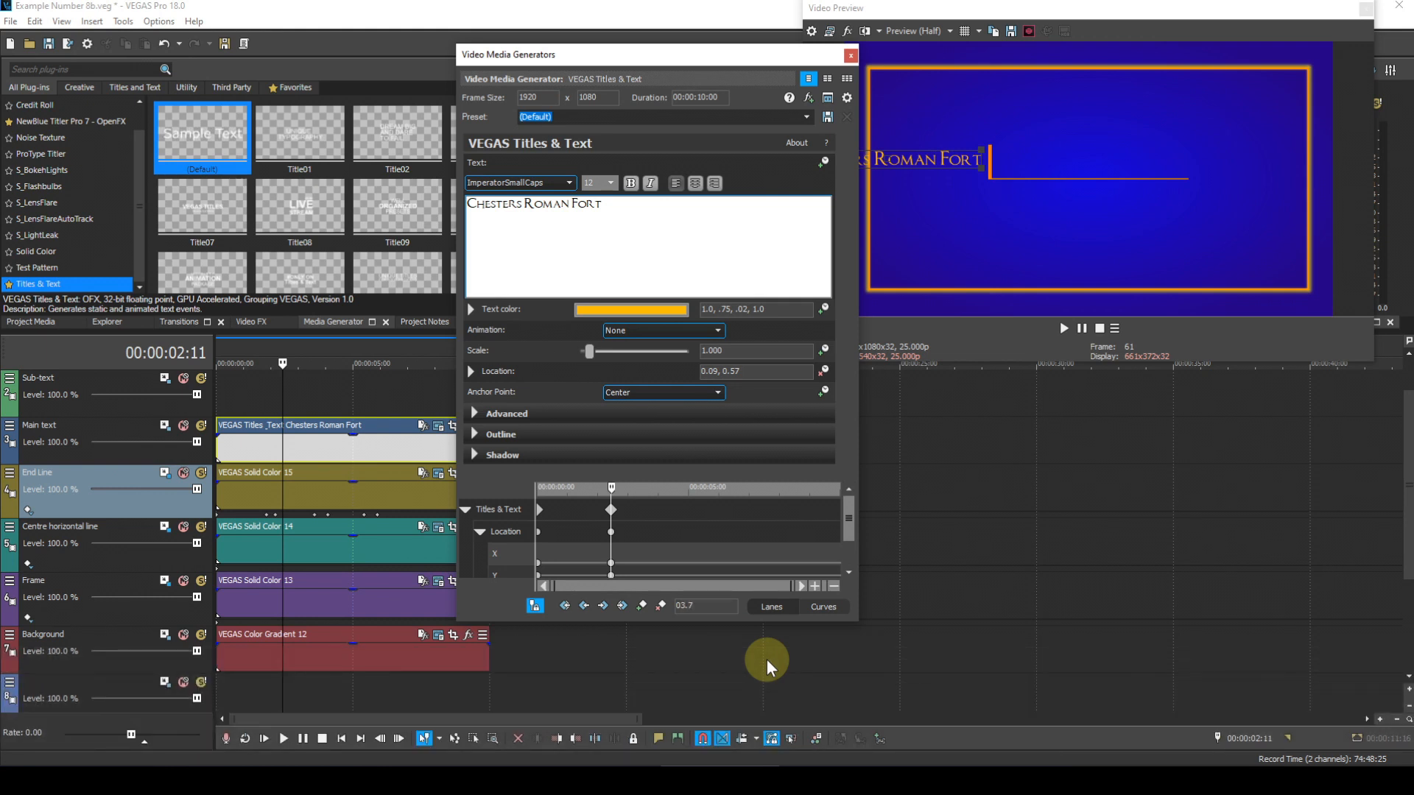
{"action": "key", "text": "BackSpace"}
{"action": "key", "text": "BackSpace"}
{"action": "type", "text": "07"}
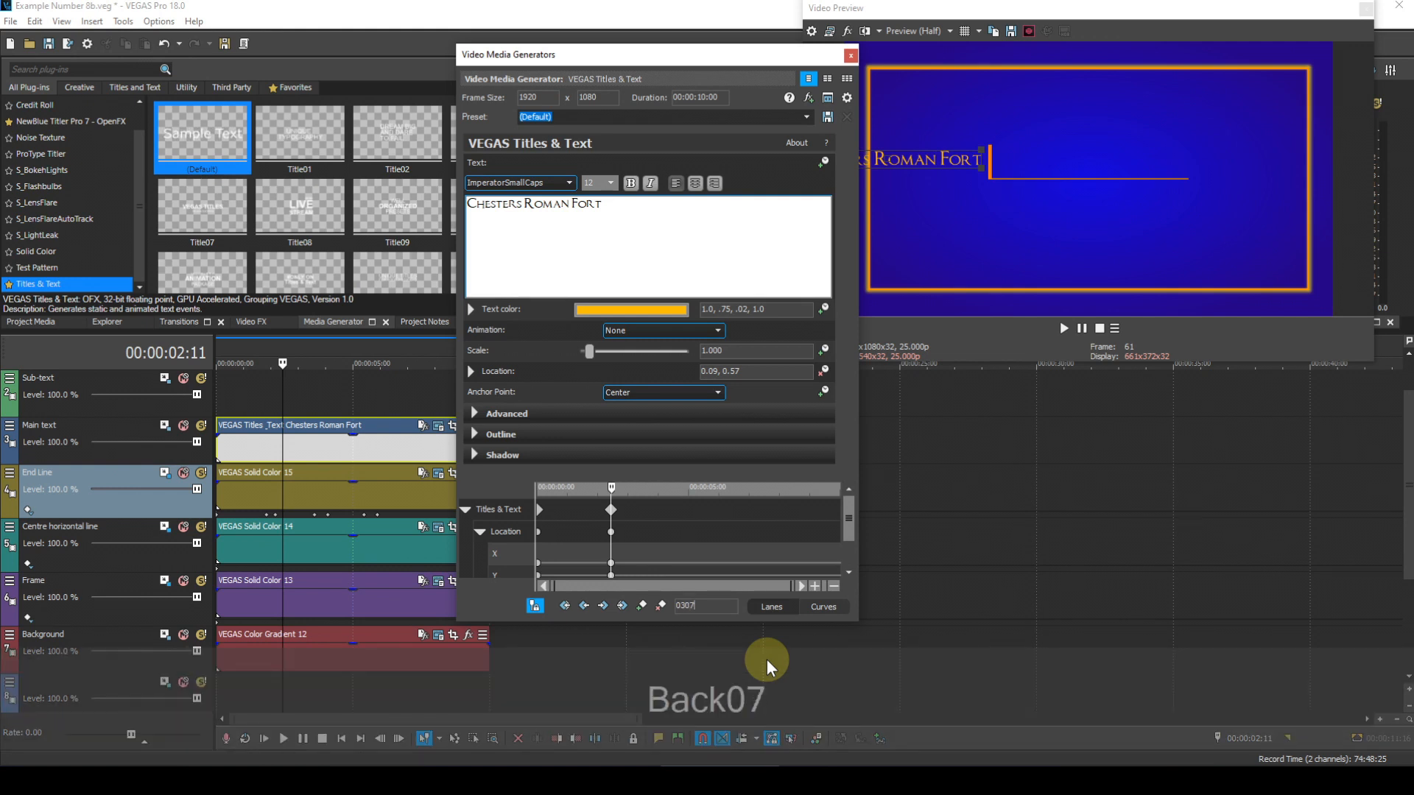
{"action": "key", "text": "Return"}
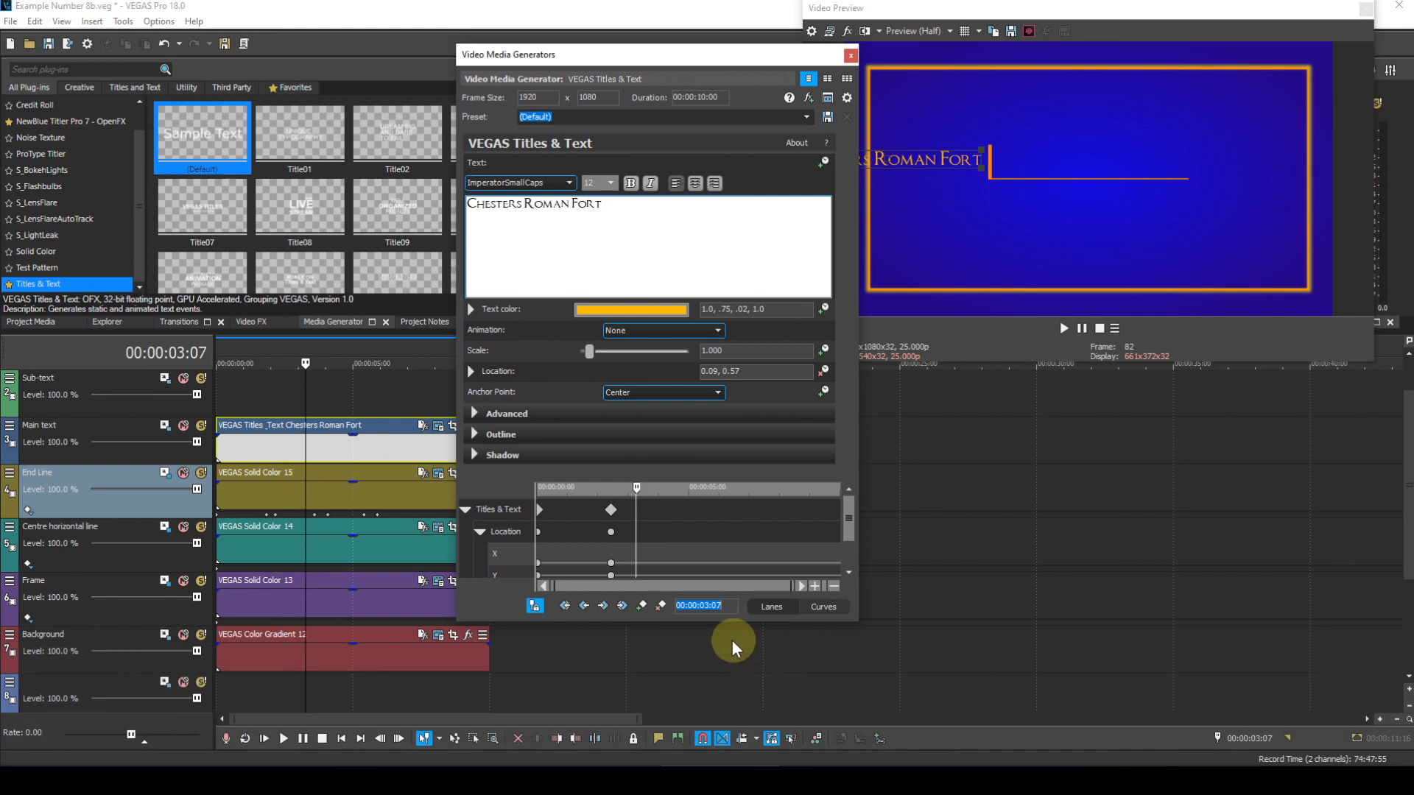
{"action": "left_click", "coordinate": [639, 605]}
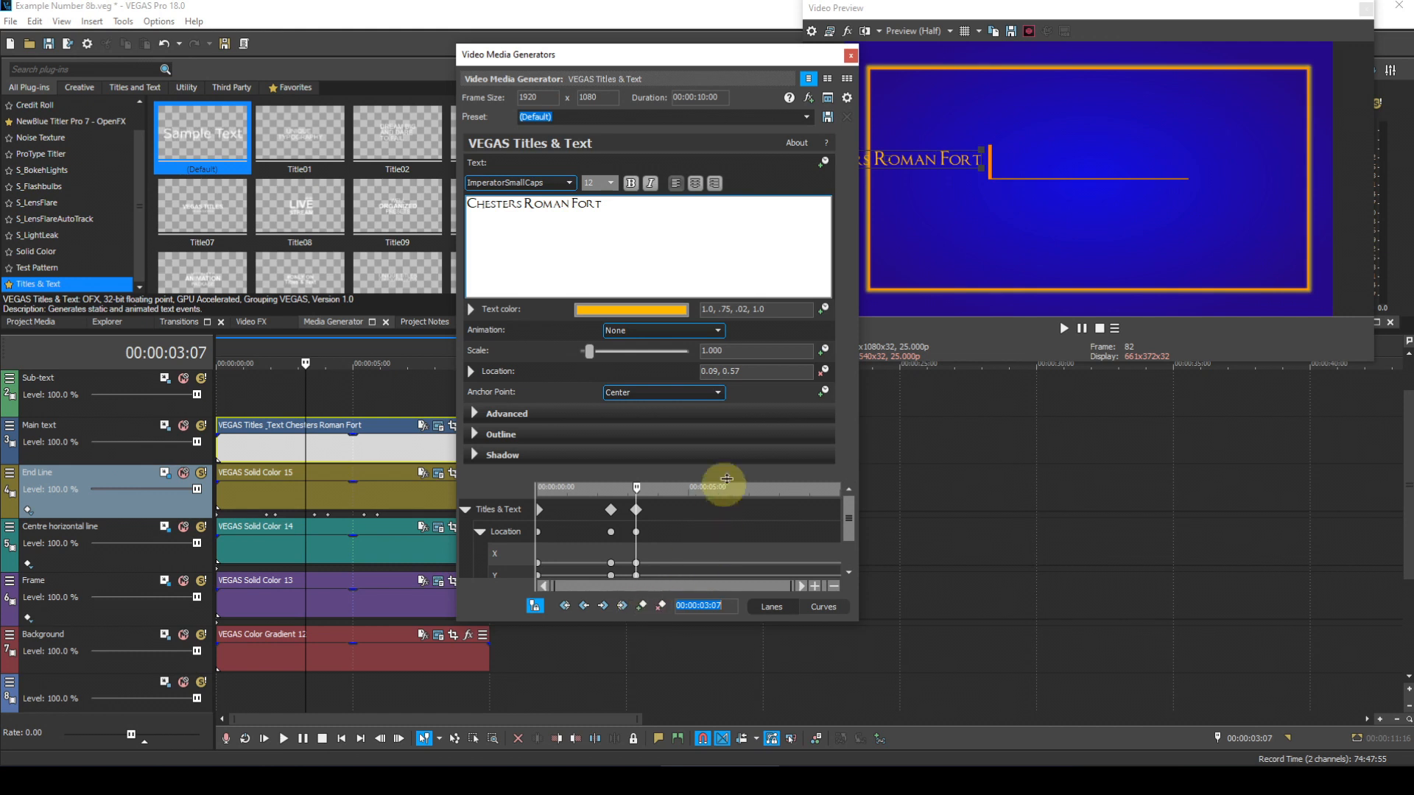
- Set the text location at the 00:00:03:07 keyframe to 0.50, 0.57
{"action": "left_click", "coordinate": [711, 372]}
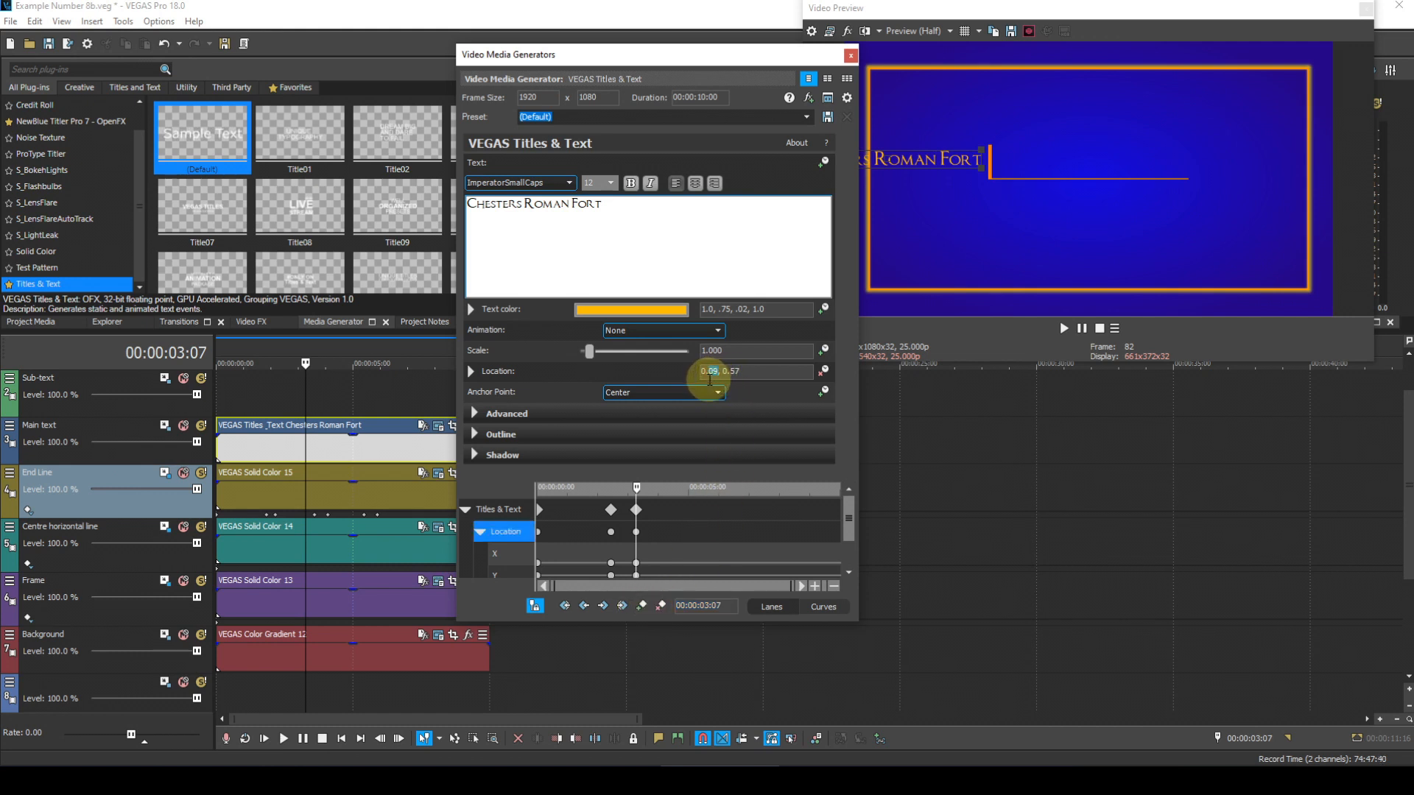
{"action": "type", "text": "5"}
{"action": "key", "text": "Return"}
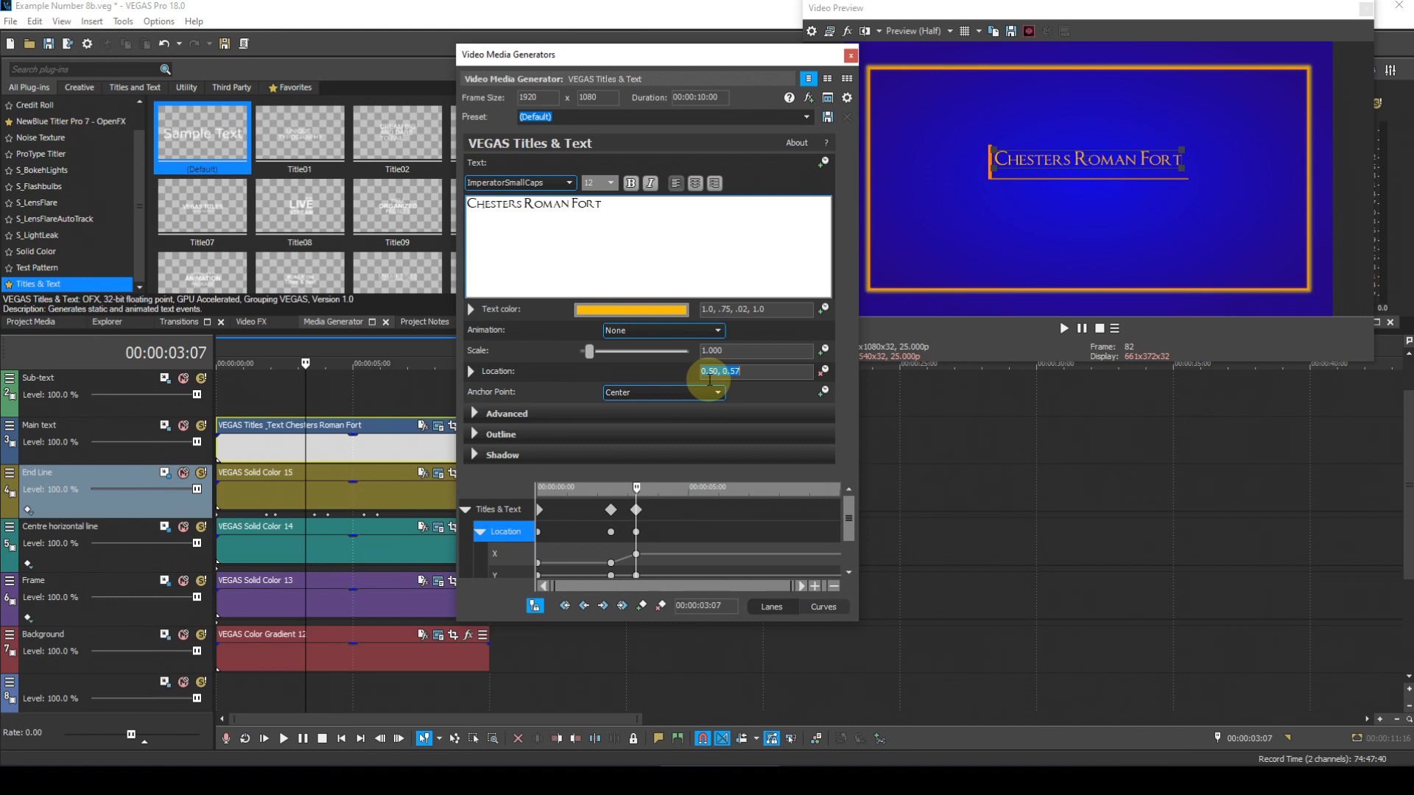
- Set the X location keyframe at 00:00:02:11 to Fast Fade and close the title generator window
{"action": "left_click", "coordinate": [612, 562]}
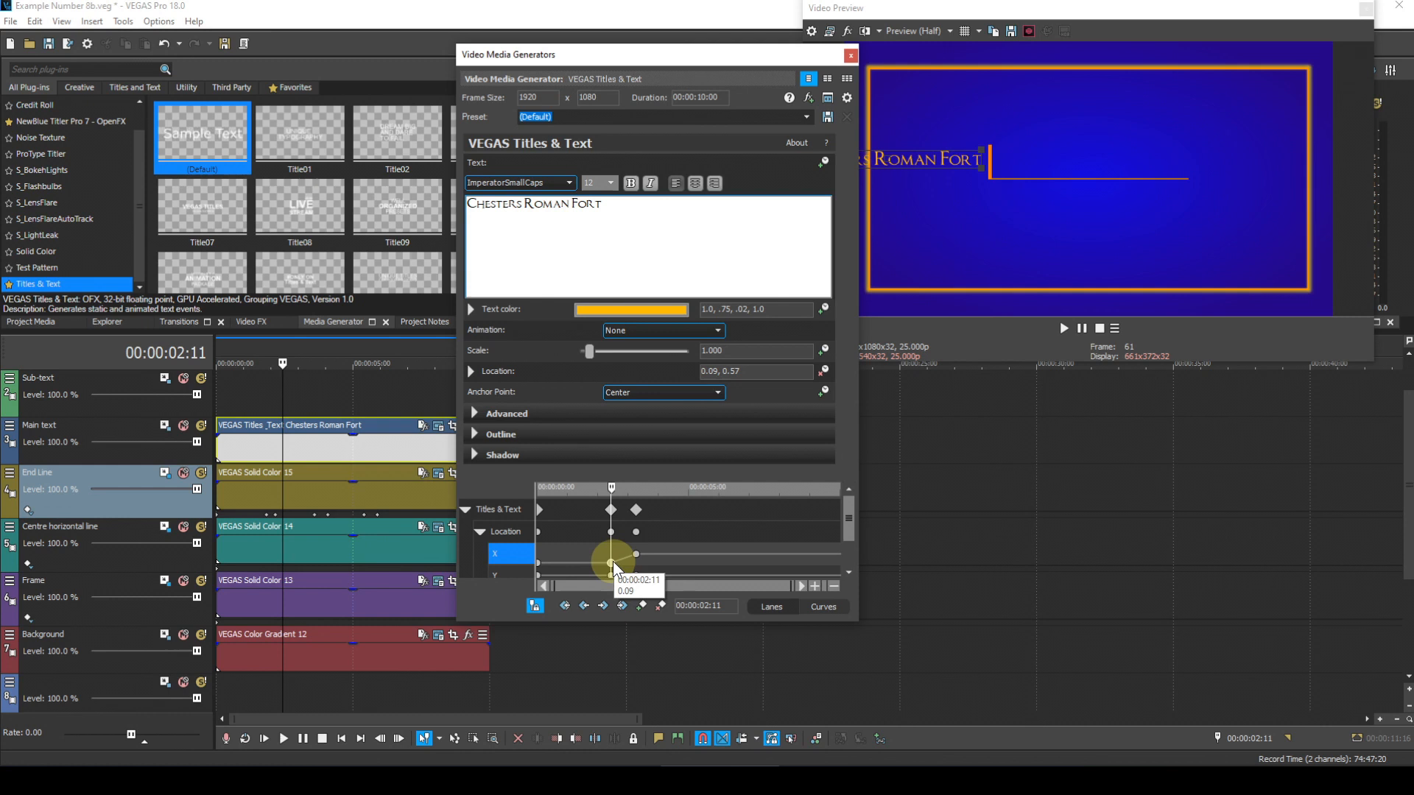
{"action": "right_click", "coordinate": [611, 562]}
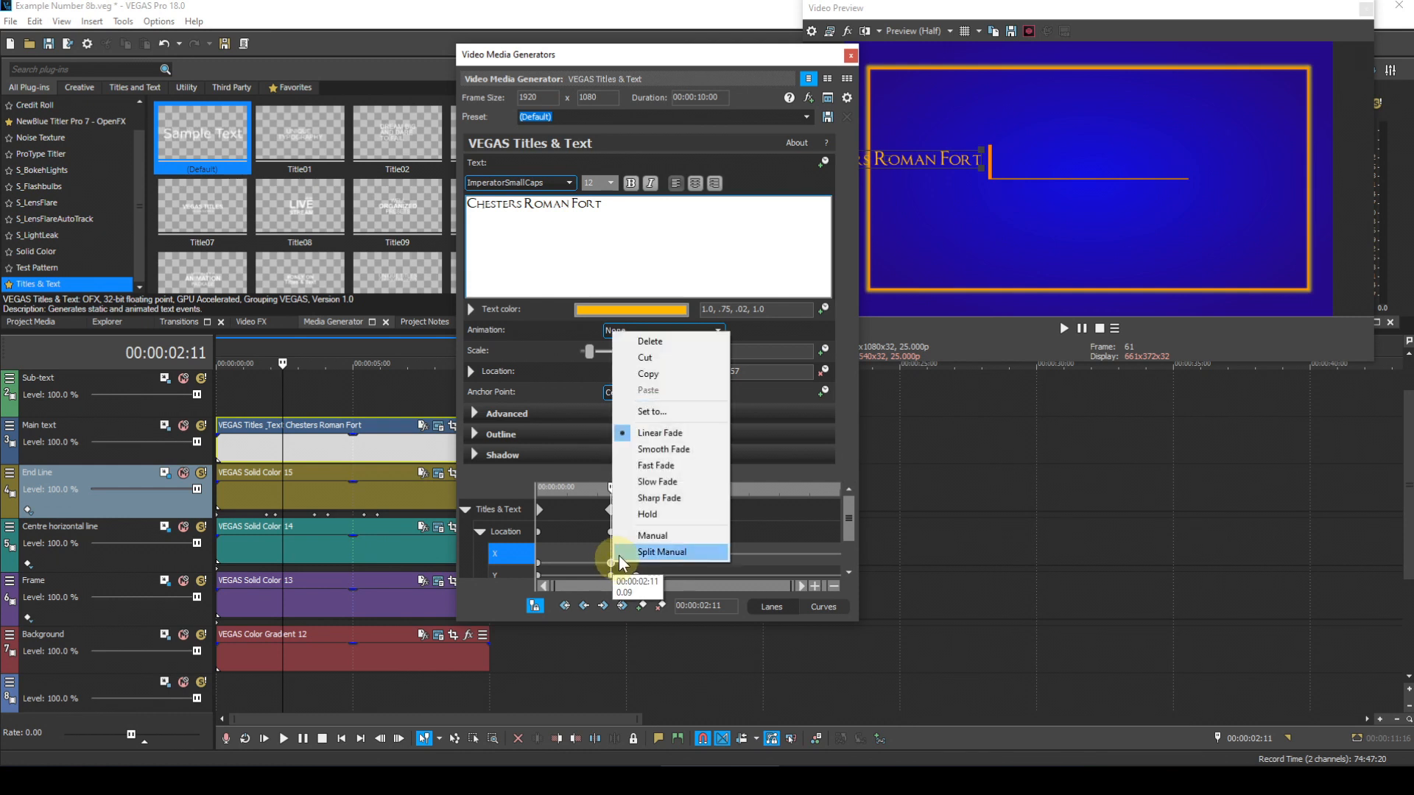
{"action": "left_click", "coordinate": [628, 462]}
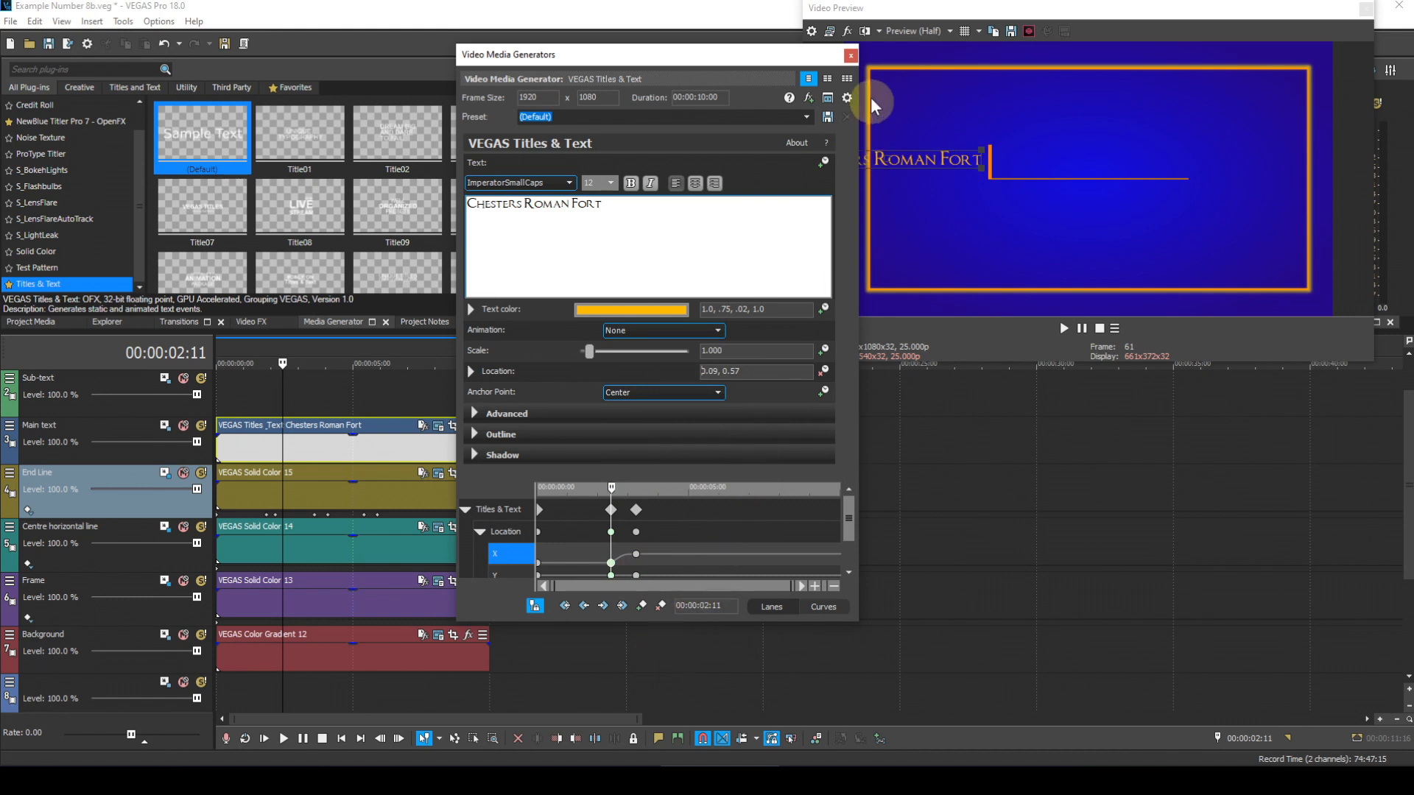
{"action": "left_click", "coordinate": [851, 56]}
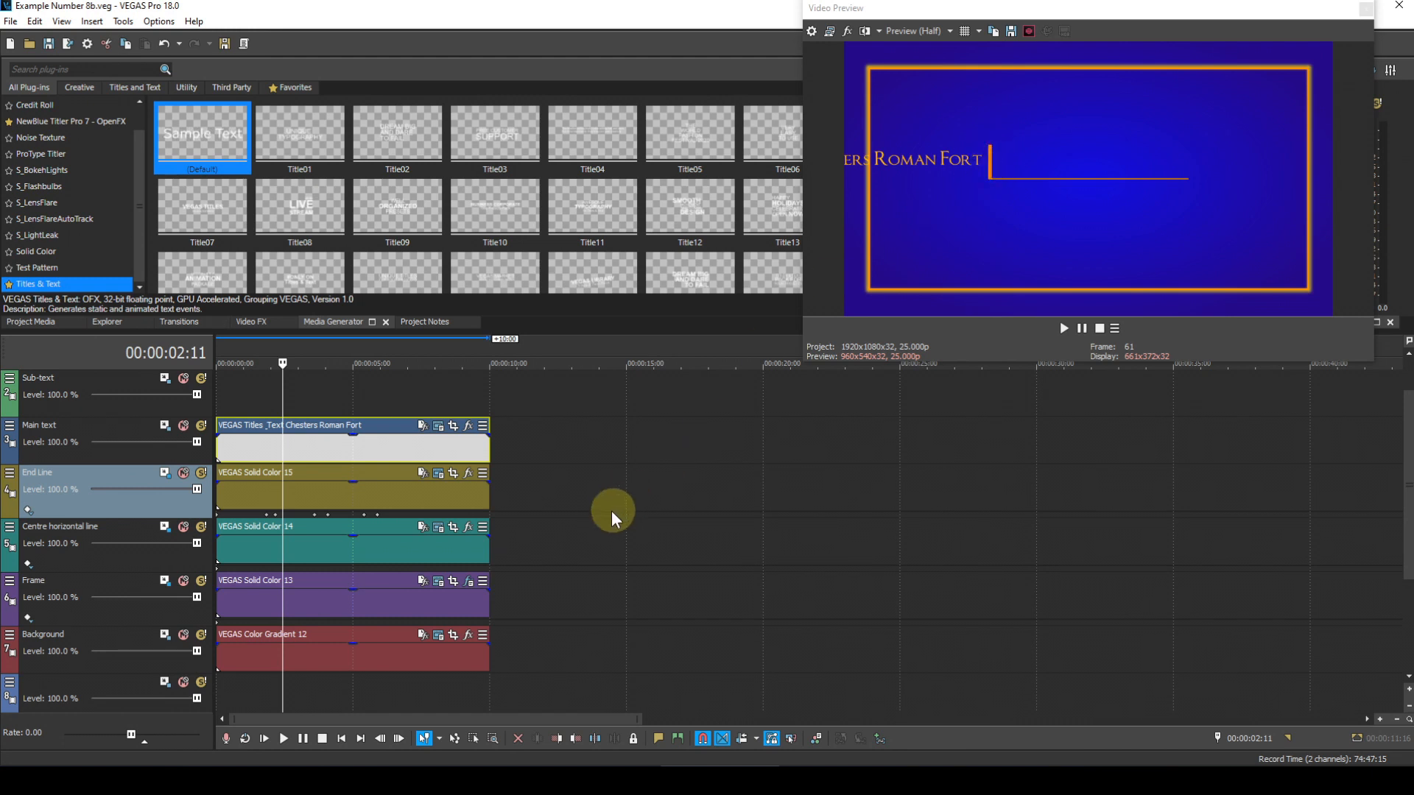
- Add the VEGAS Bézier Masking effect to the Main text event
{"action": "left_click", "coordinate": [469, 429]}
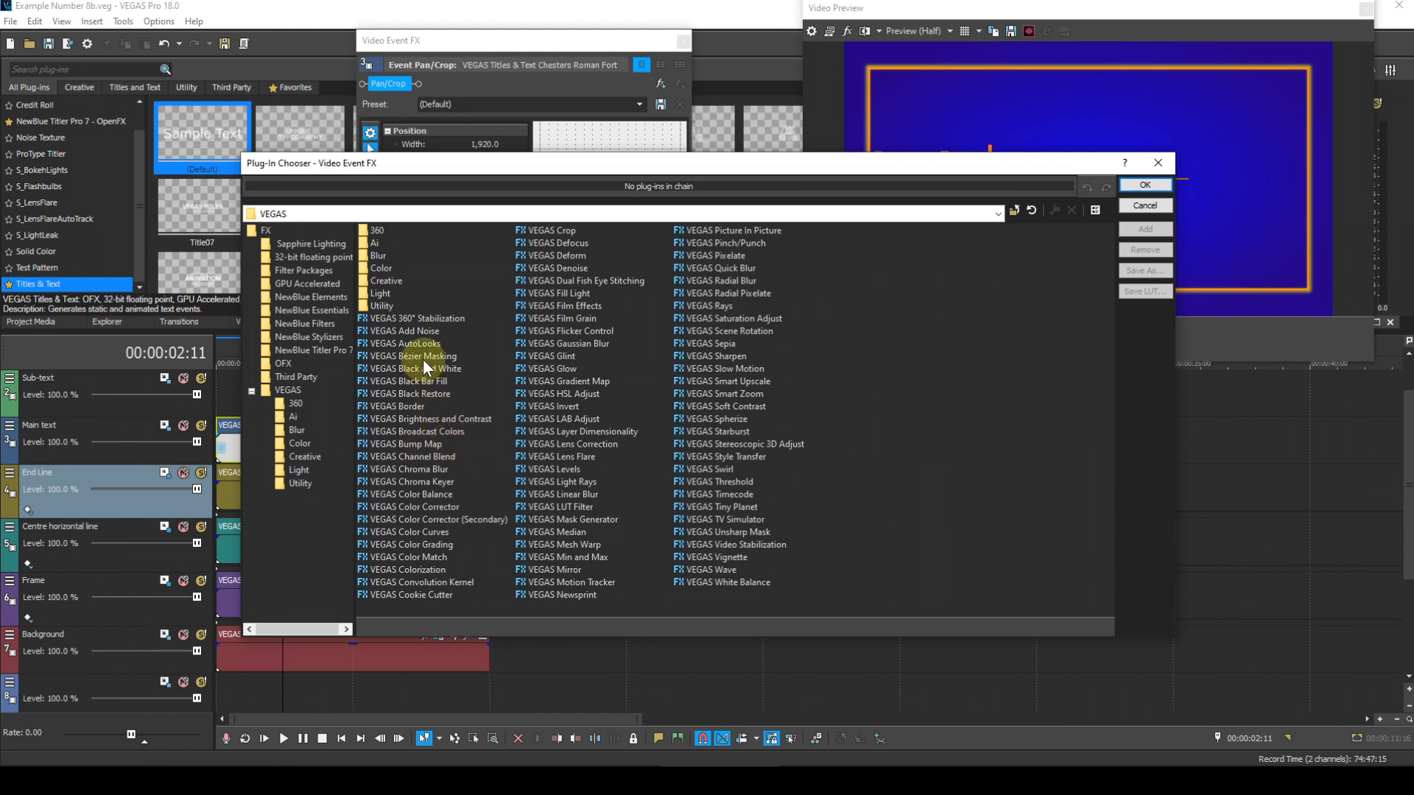
{"action": "left_click", "coordinate": [423, 357]}
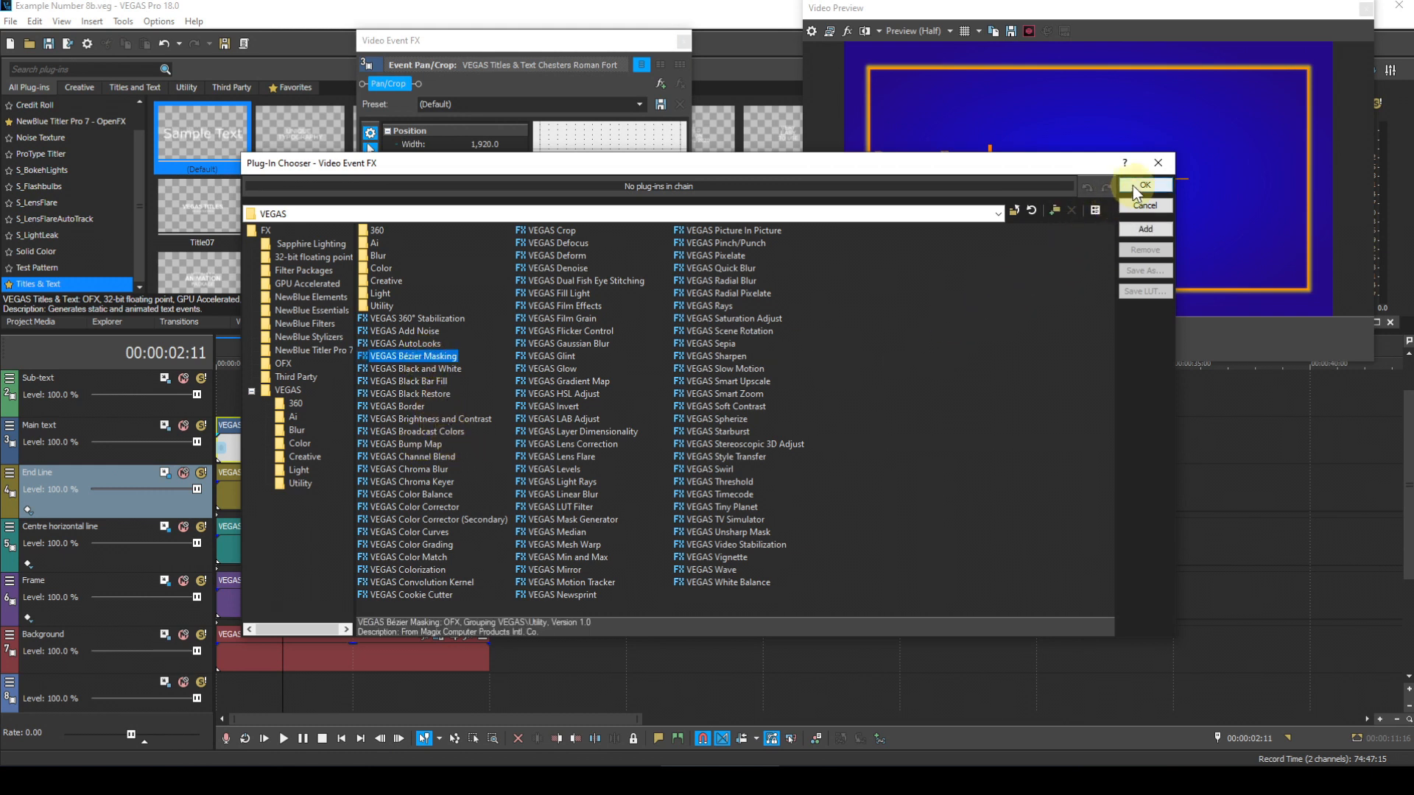
{"action": "left_click", "coordinate": [1134, 185]}
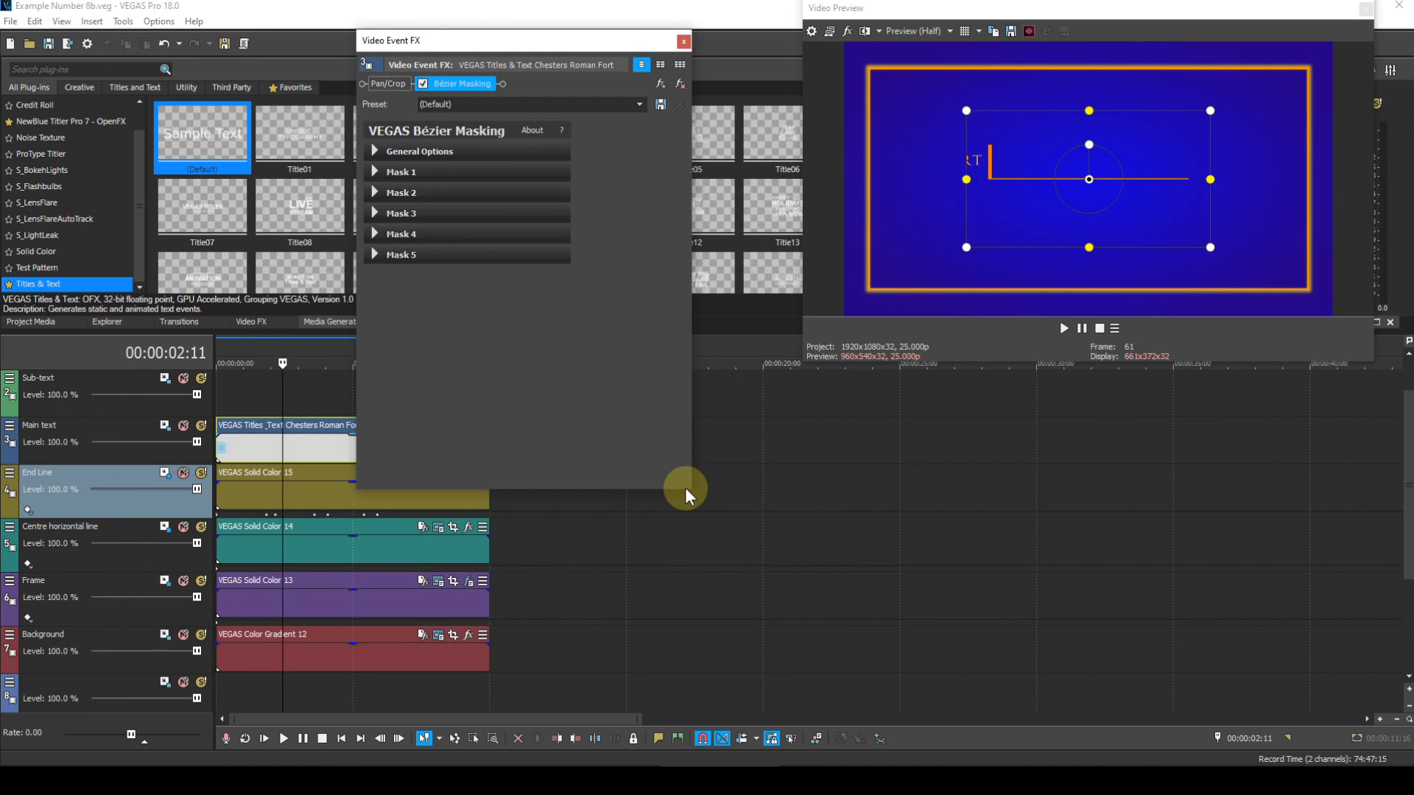
- Set the rectangular Mask 1's width to 0.315 and its height to 0.113
{"action": "left_click", "coordinate": [379, 171]}
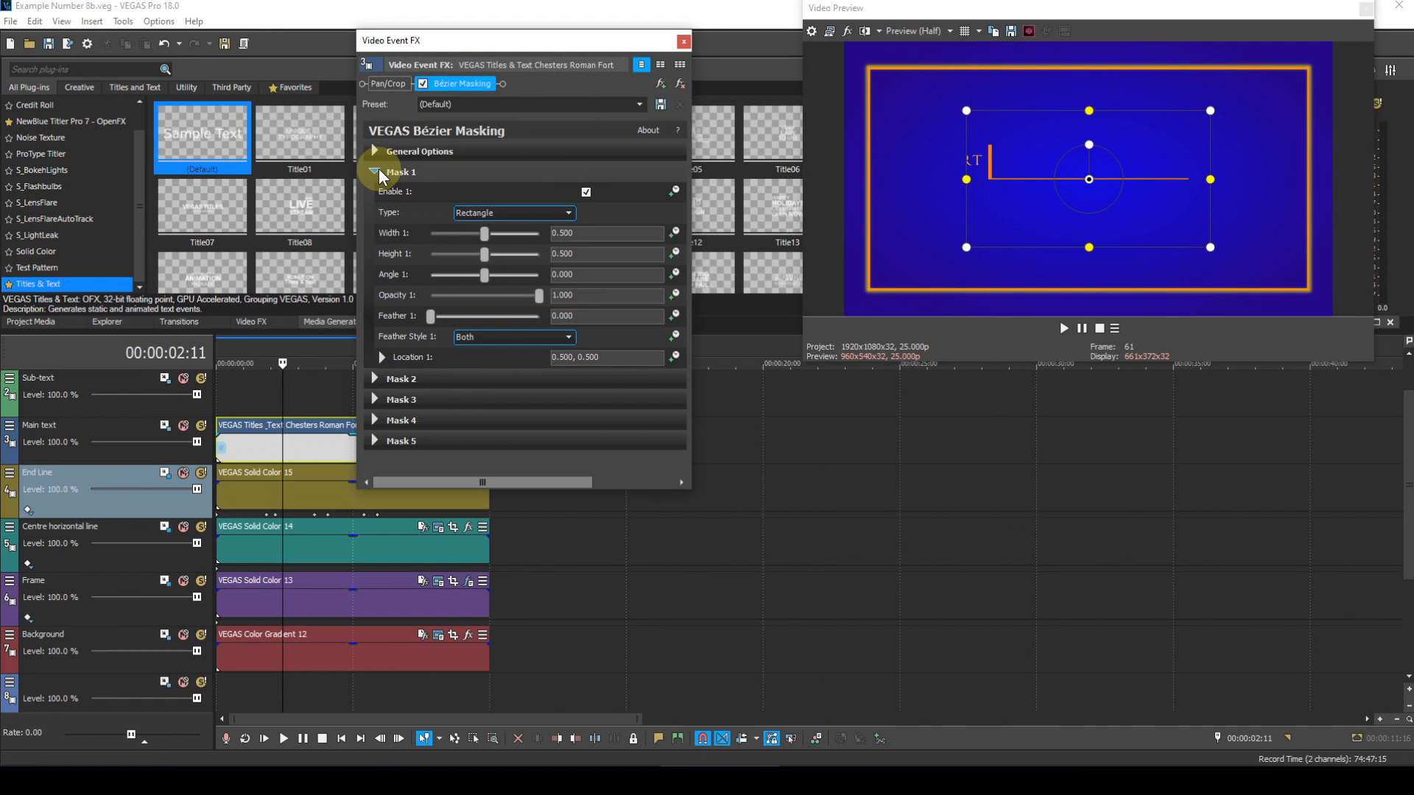
{"action": "left_click_drag", "start_coordinate": [557, 234], "coordinate": [553, 234]}
{"action": "key", "text": "BackSpace"}
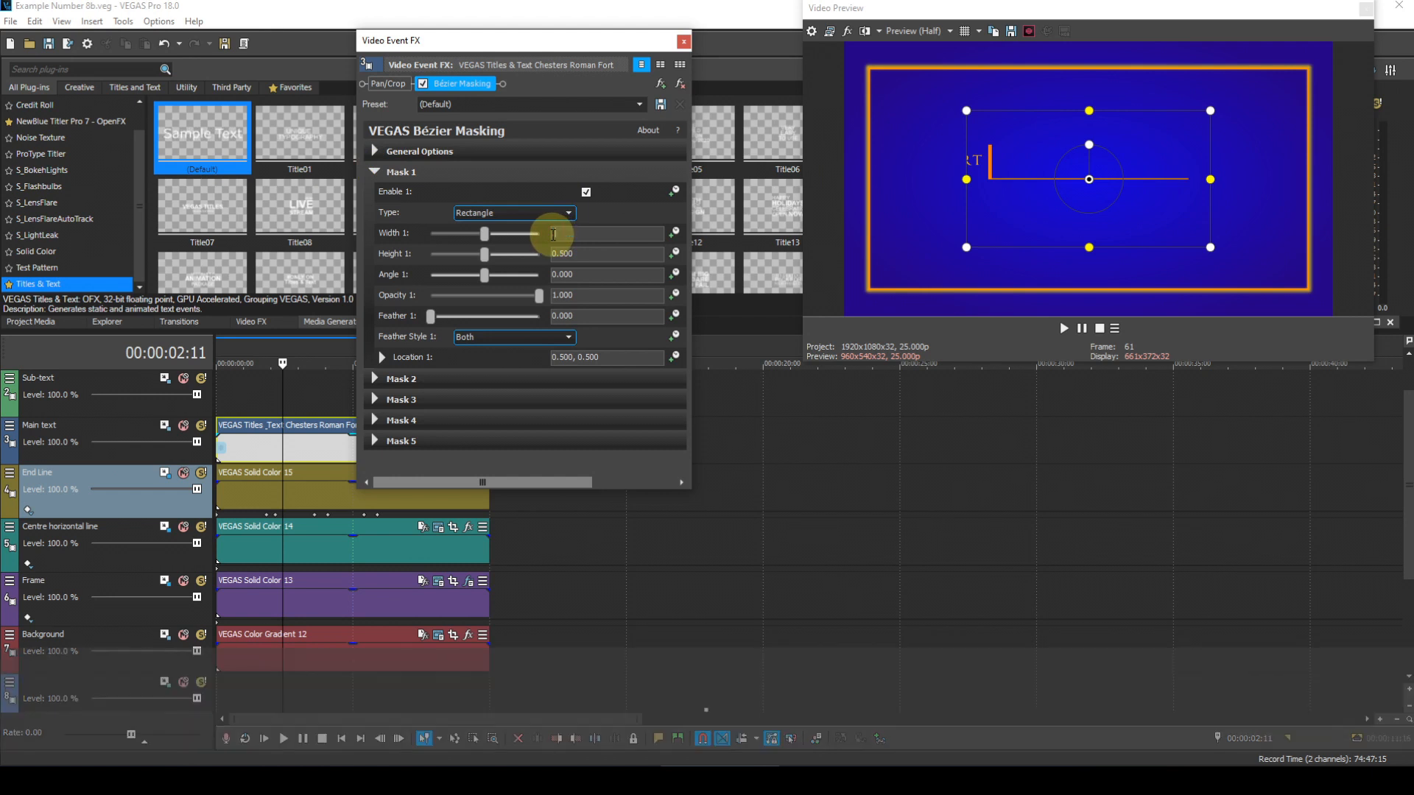
{"action": "type", "text": "32"}
{"action": "key", "text": "BackSpace"}
{"action": "type", "text": "15"}
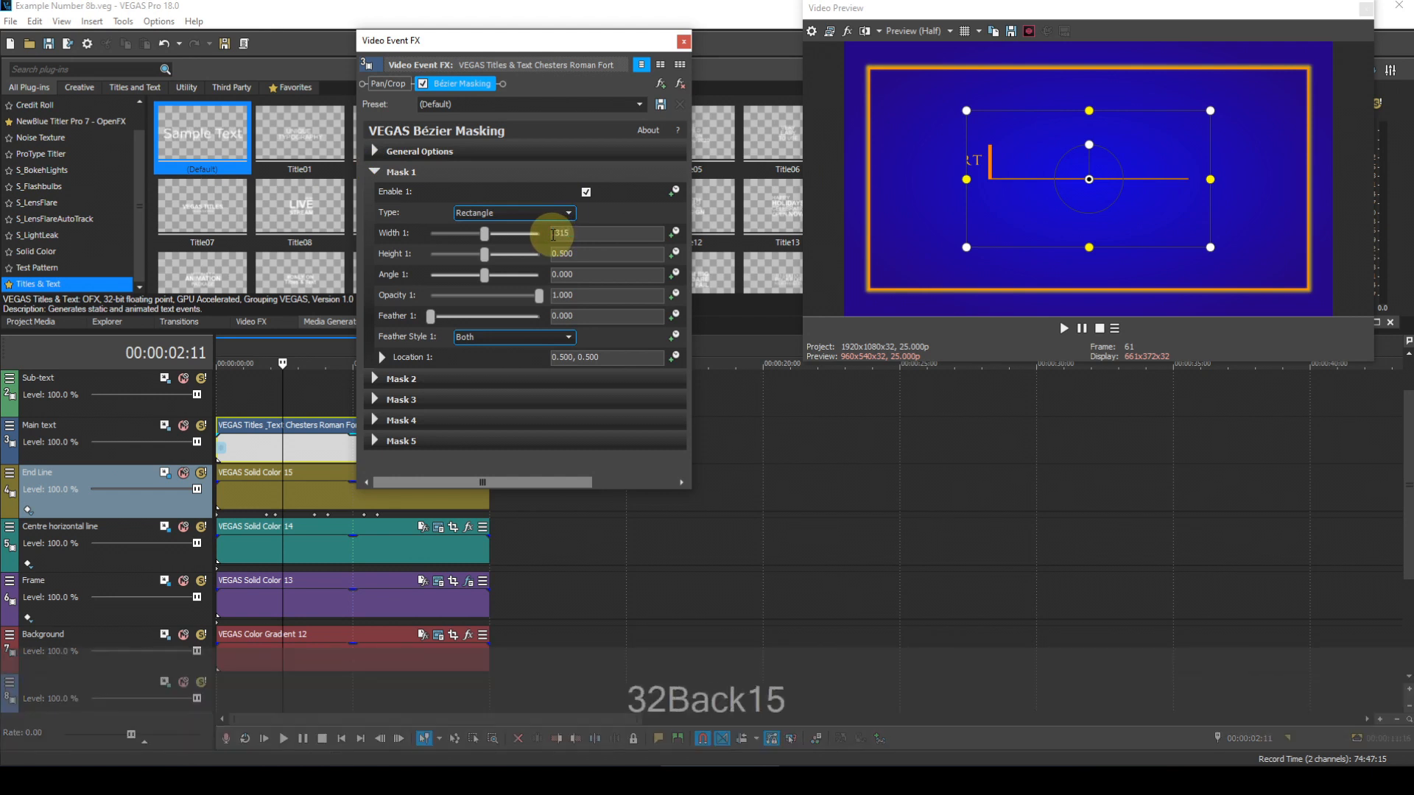
{"action": "key", "text": "Return"}
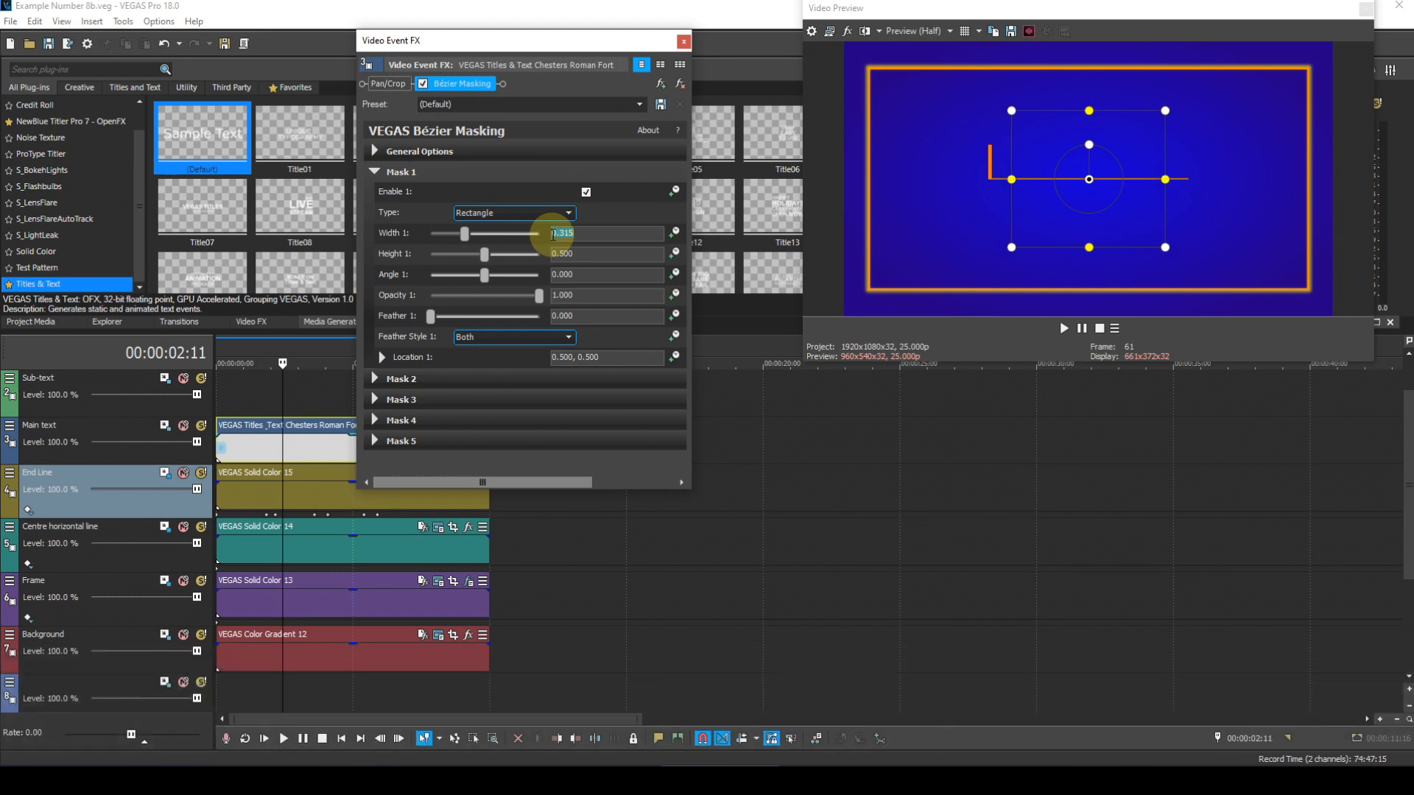
{"action": "left_click", "coordinate": [587, 254]}
{"action": "left_click_drag", "start_coordinate": [587, 254], "coordinate": [522, 250]}
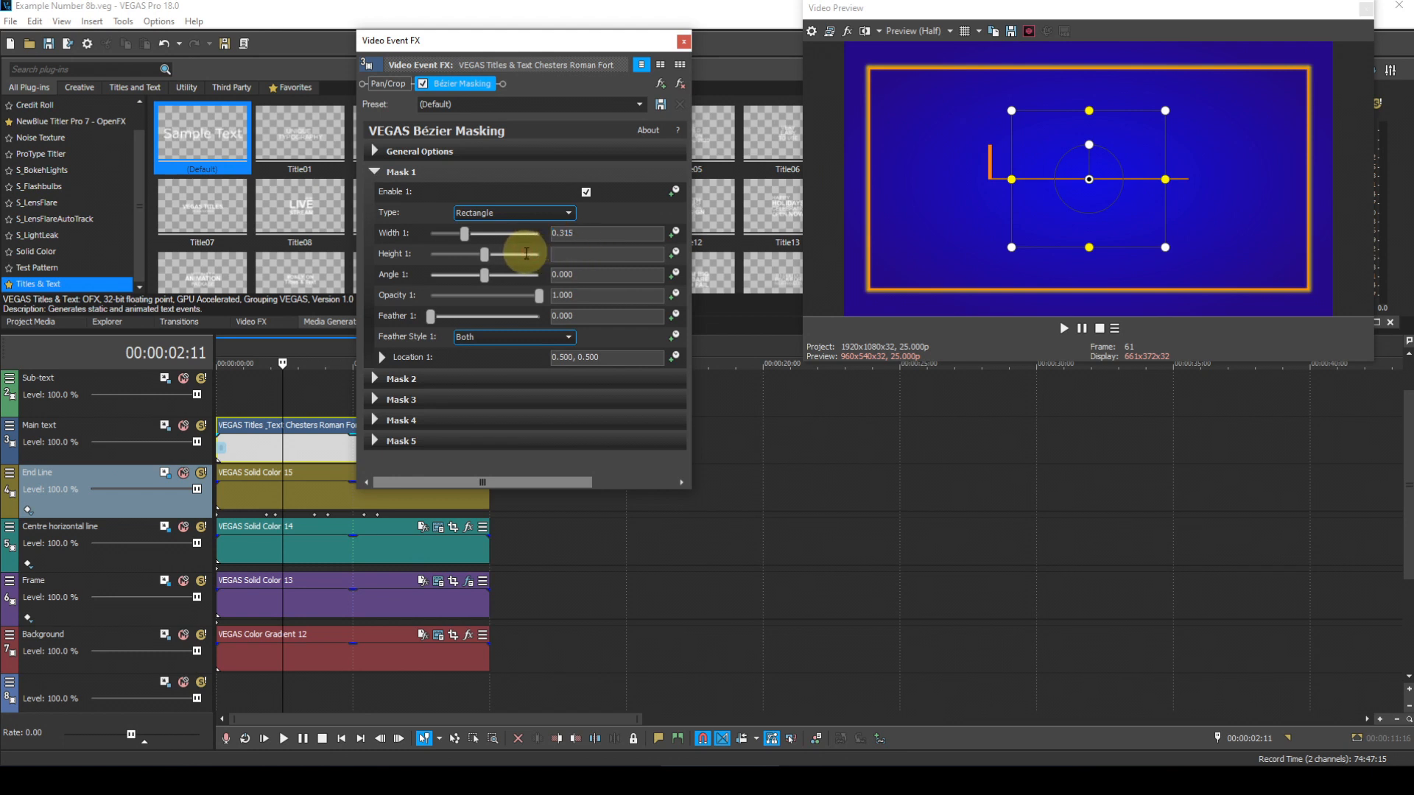
{"action": "type", "text": ".113"}
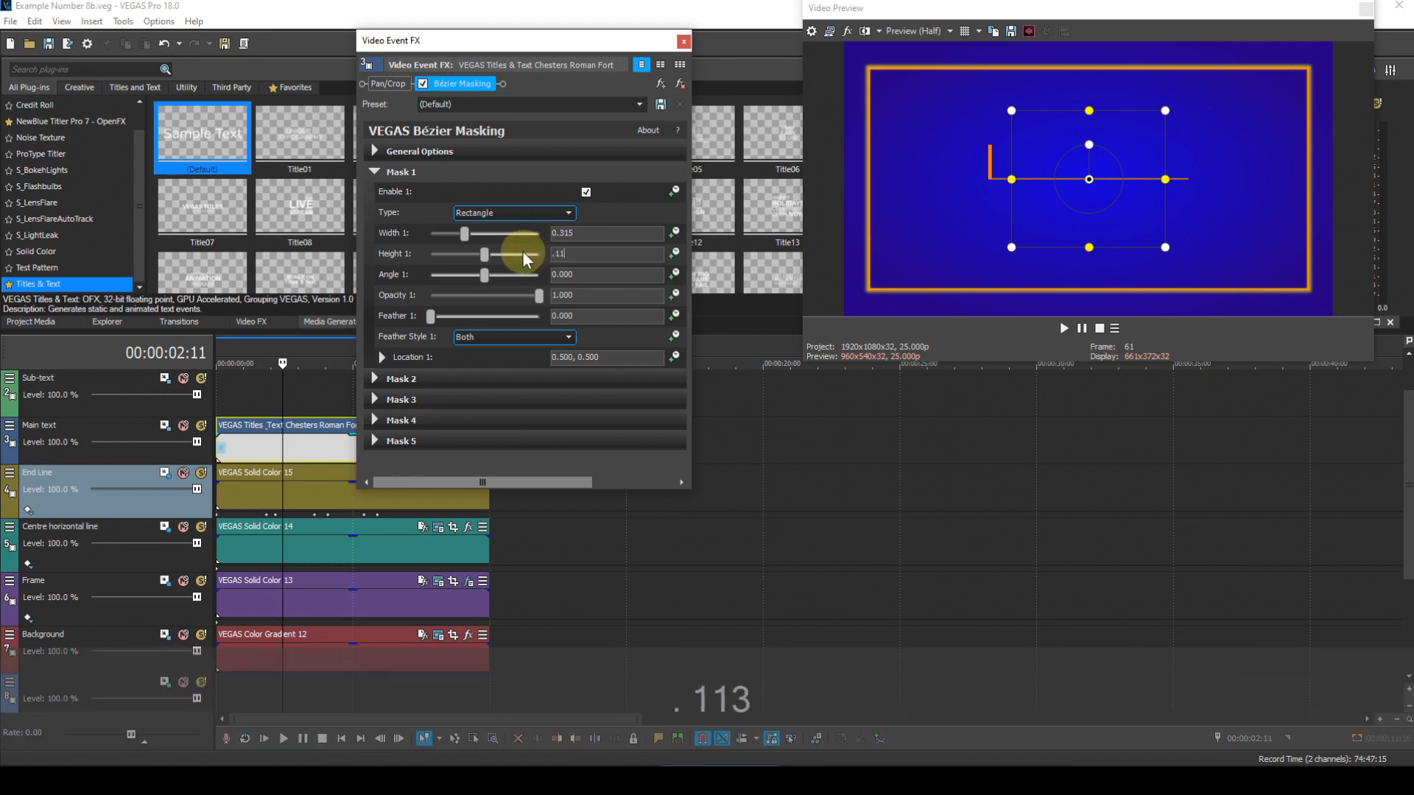
{"action": "key", "text": "Return"}
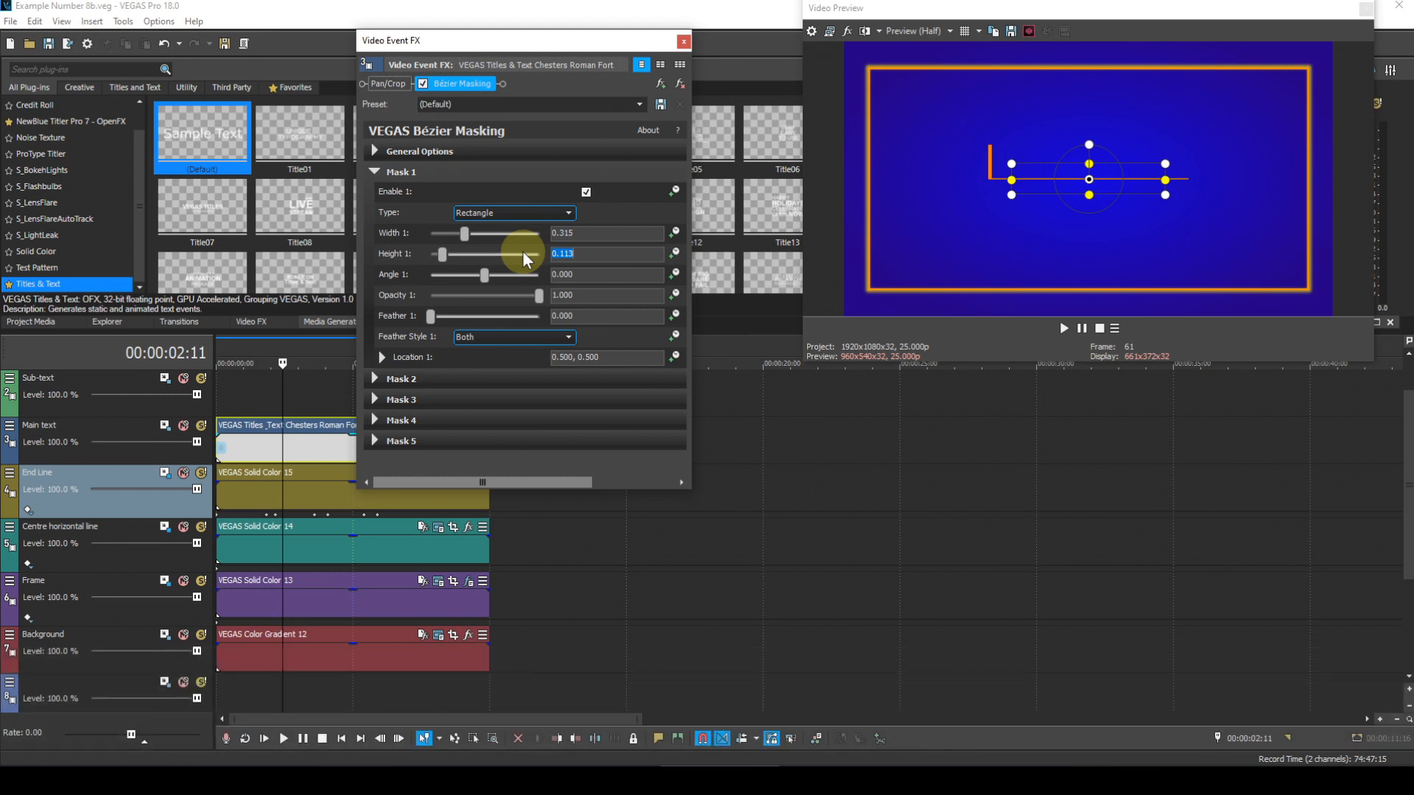
- Set the location of Mask 1 to 0.149, 0.560
{"action": "left_click", "coordinate": [570, 358]}
{"action": "left_click_drag", "start_coordinate": [569, 359], "coordinate": [561, 359]}
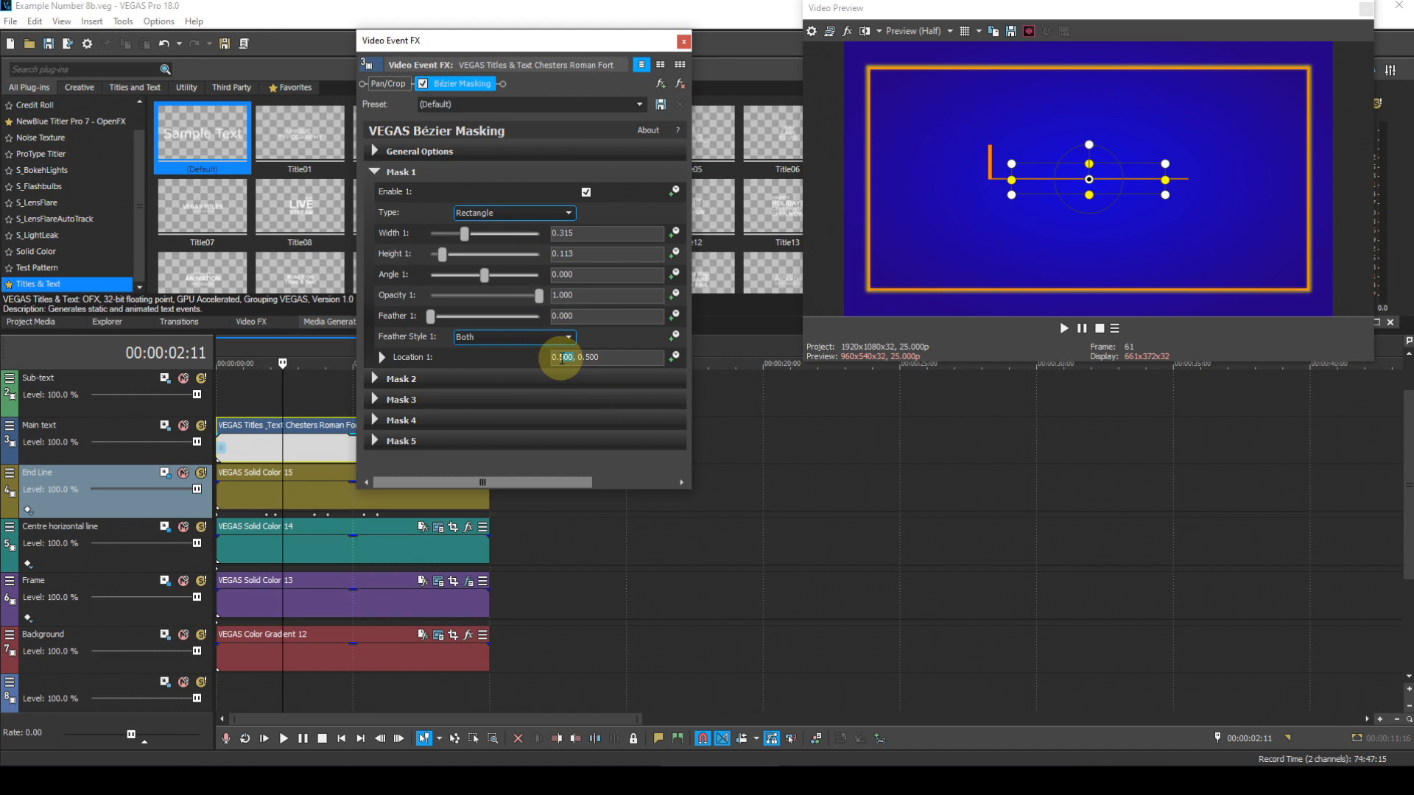
{"action": "type", "text": "149"}
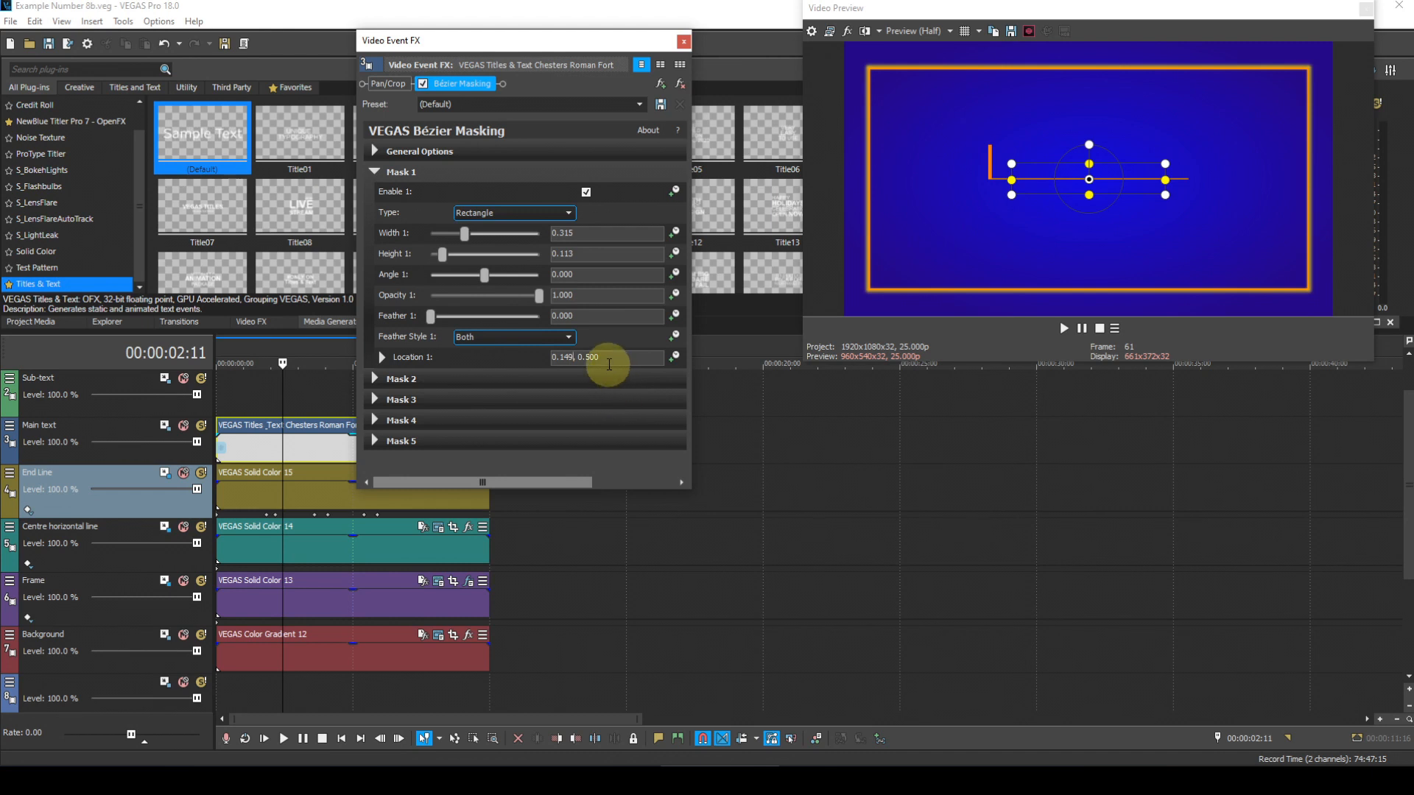
{"action": "key", "text": "BackSpace"}
{"action": "key", "text": "BackSpace"}
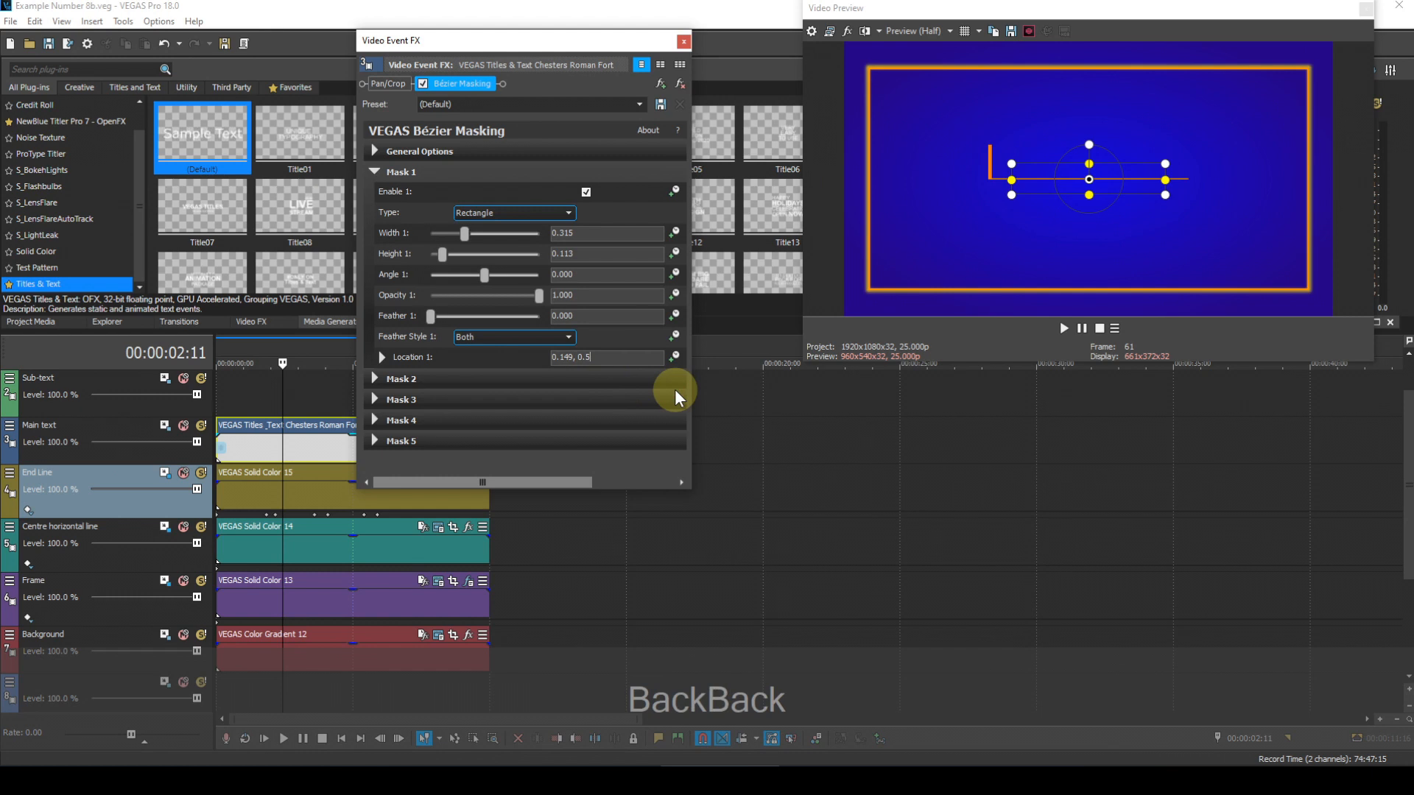
{"action": "type", "text": "60"}
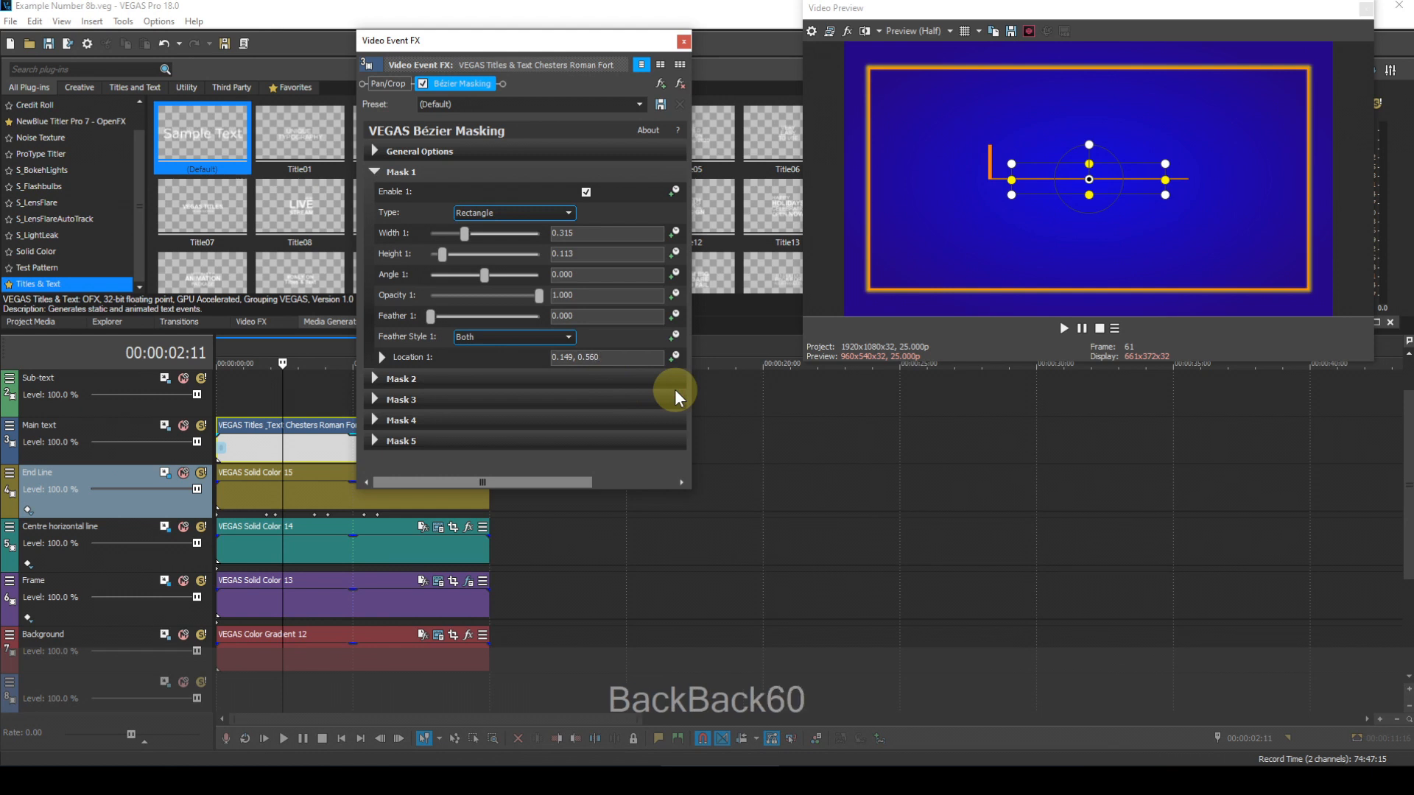
{"action": "key", "text": "Return"}
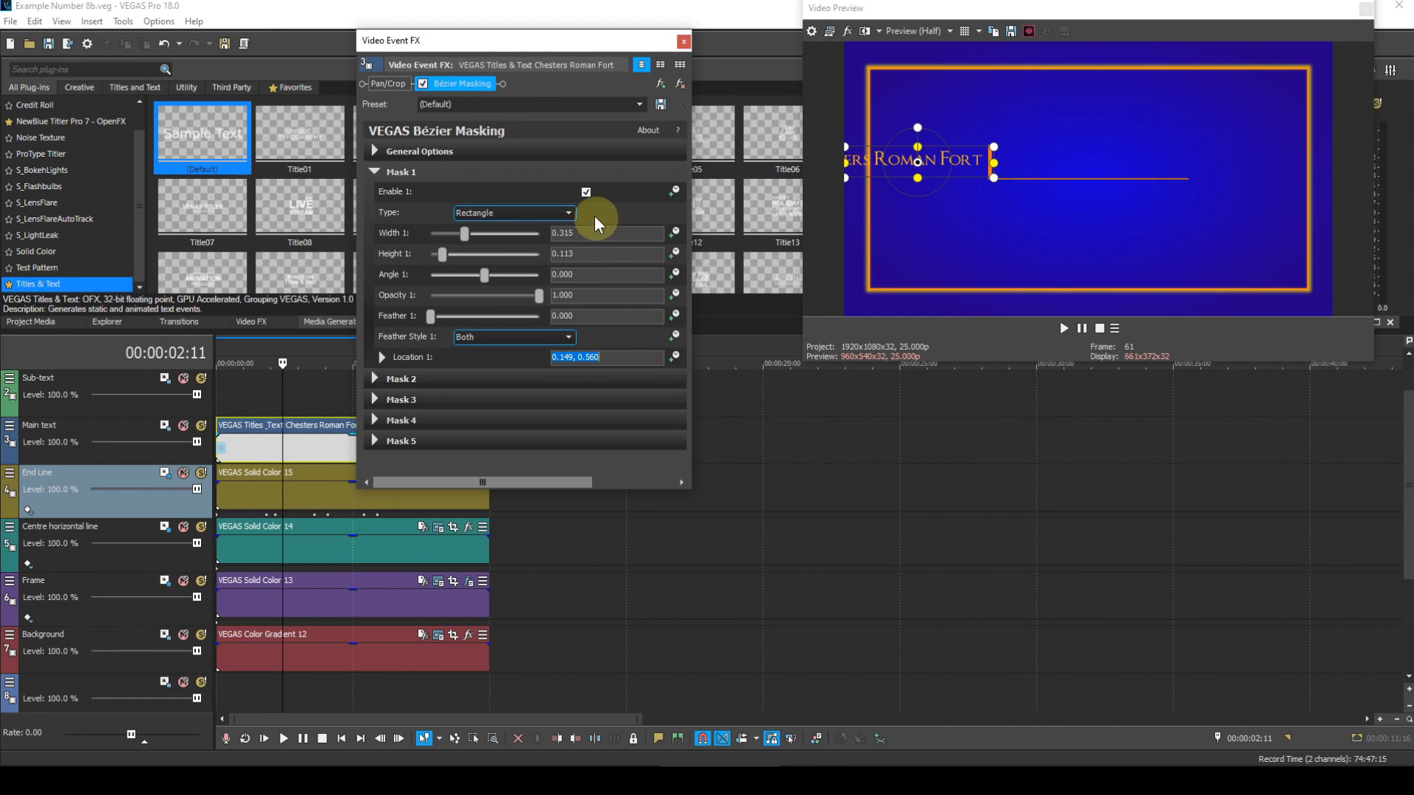
- Invert the Bézier mask in its general options
{"action": "left_click", "coordinate": [377, 171]}
{"action": "left_click", "coordinate": [377, 151]}
{"action": "left_click", "coordinate": [545, 211]}
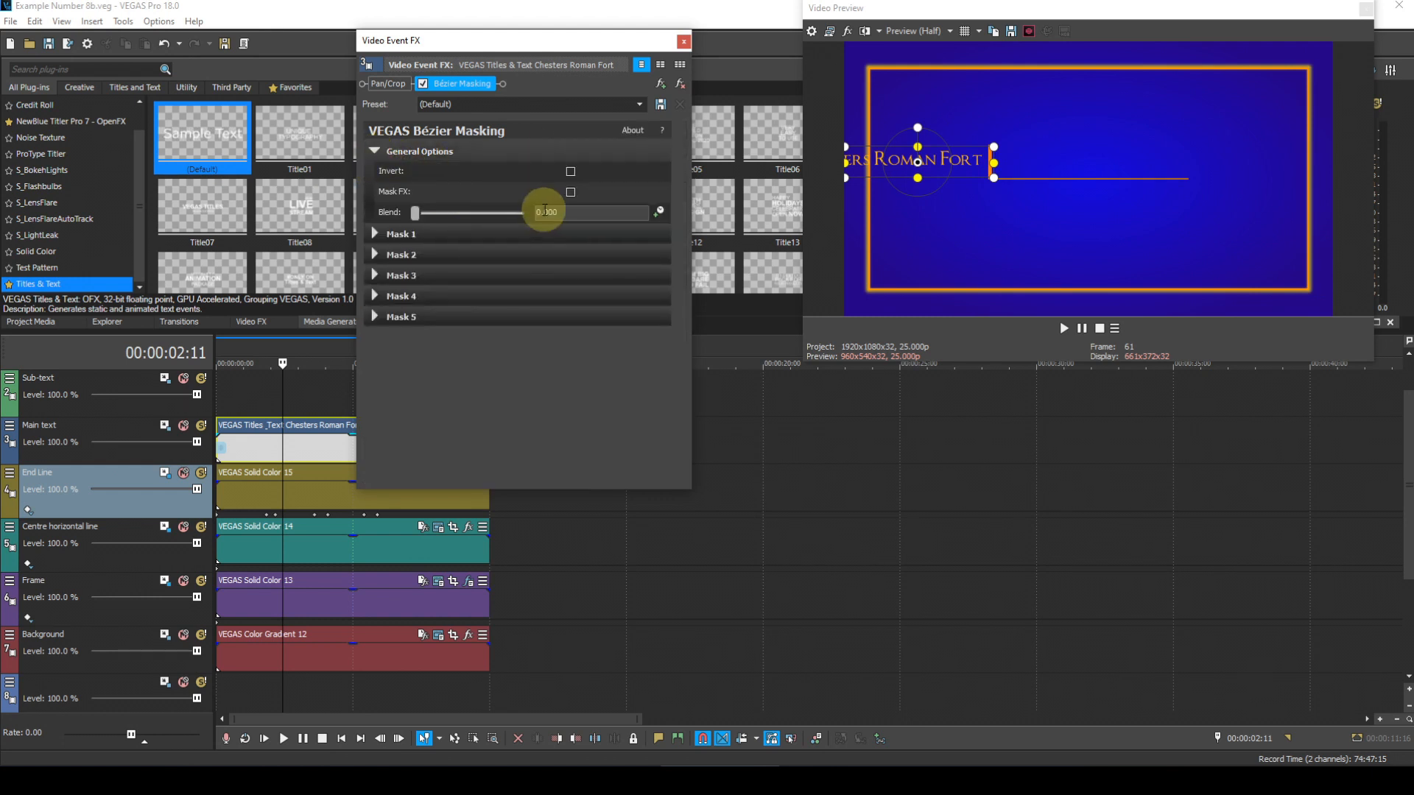
{"action": "left_click", "coordinate": [571, 171]}
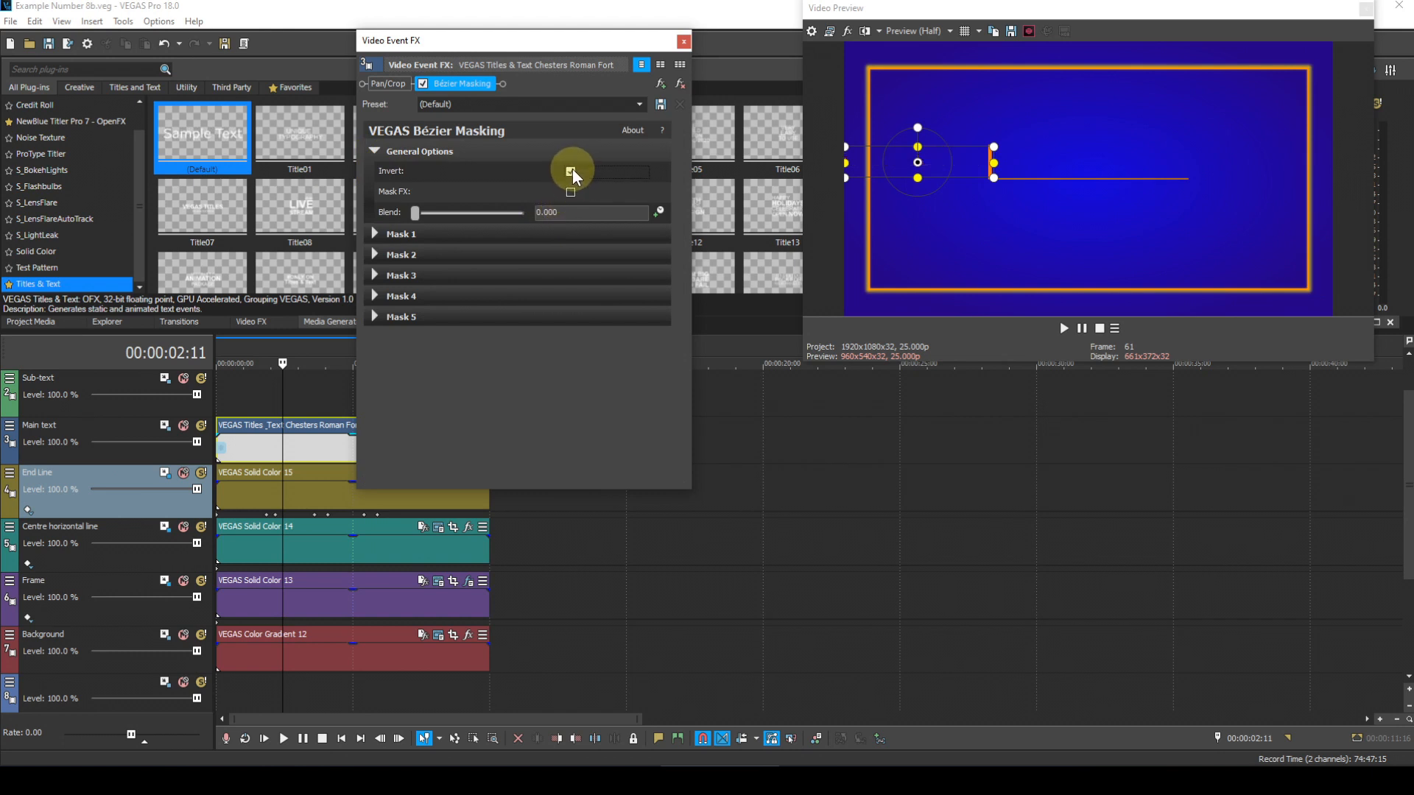
- Play the title animation from the start to check how the masked main text slides in
{"action": "left_click", "coordinate": [682, 41]}
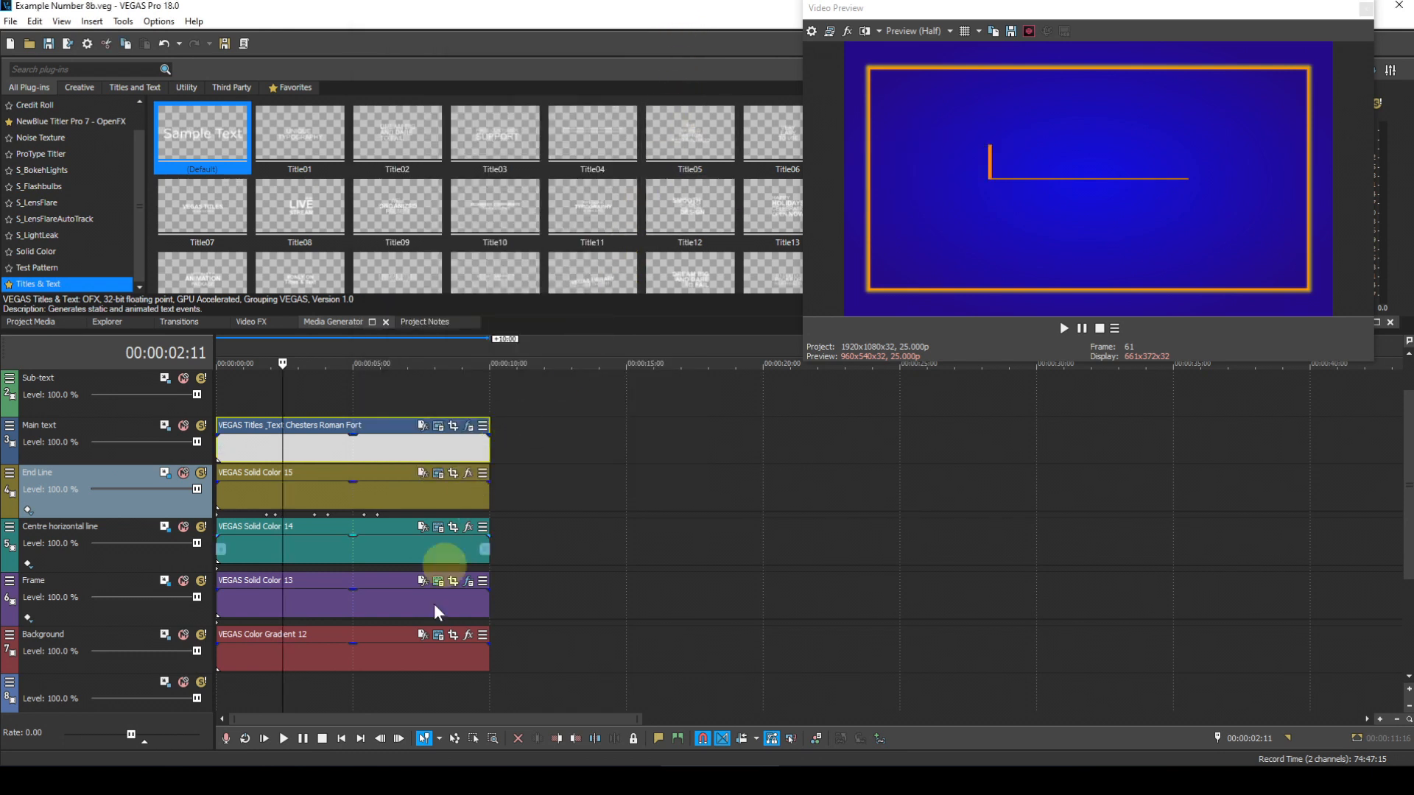
{"action": "left_click", "coordinate": [341, 739]}
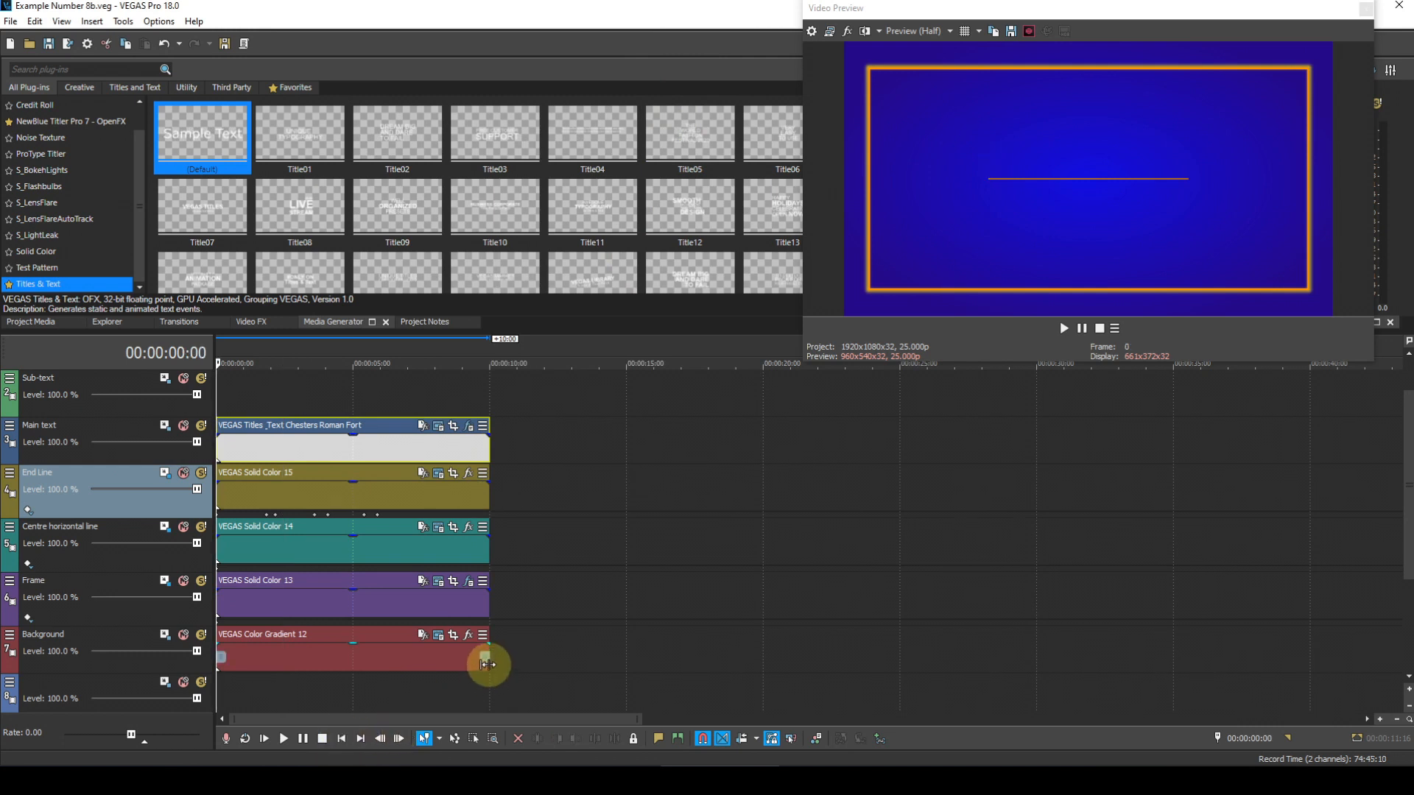
{"action": "key", "text": "space"}
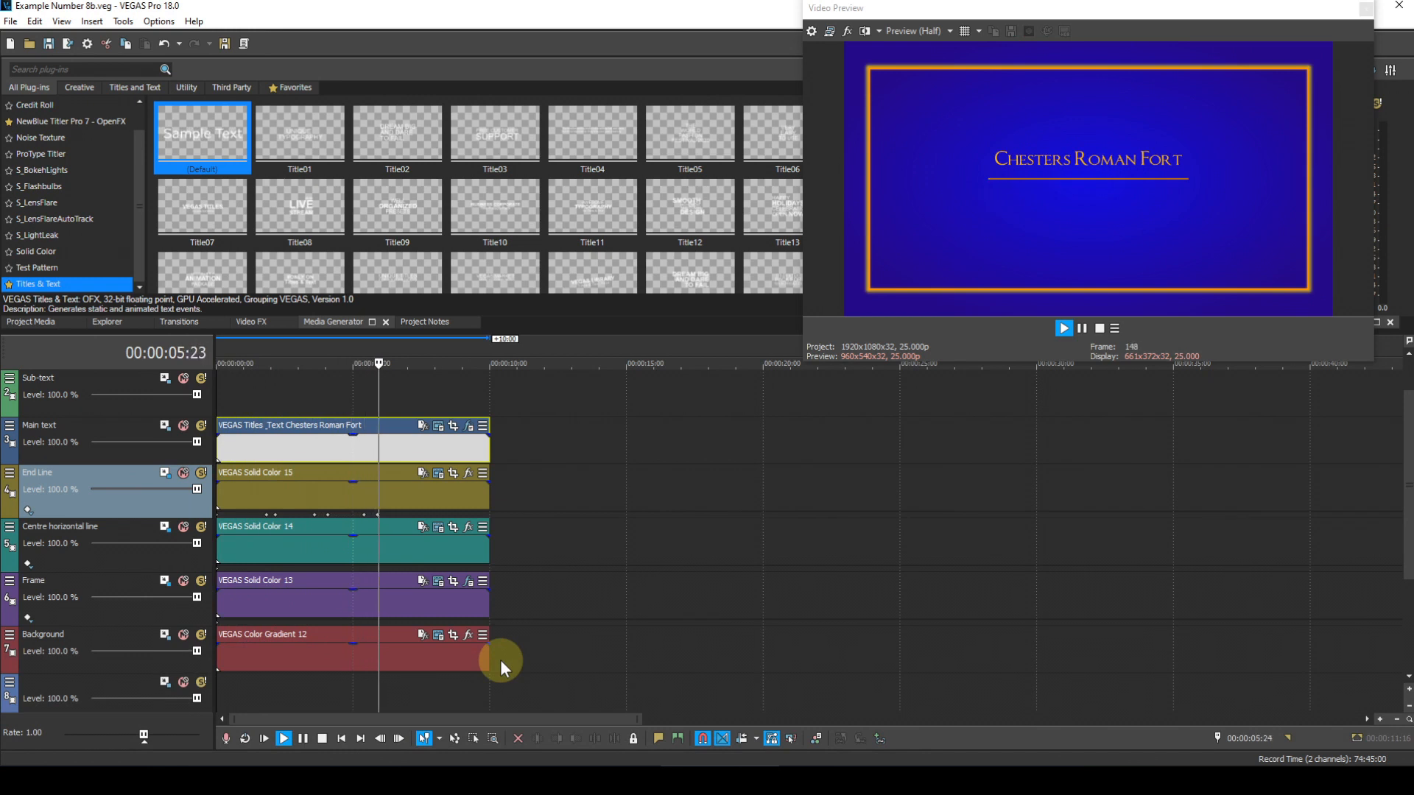
{"action": "key", "text": "space"}
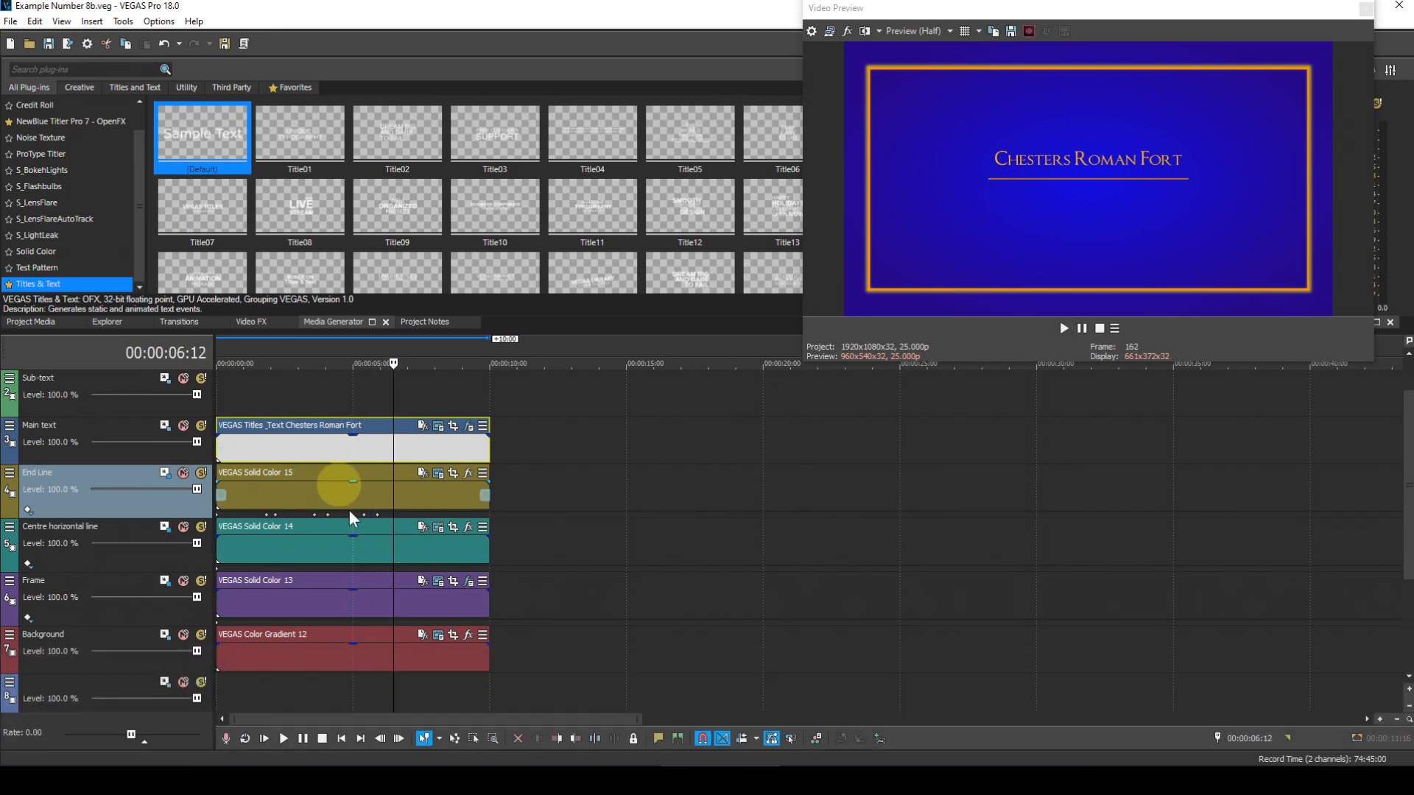
{"action": "left_click", "coordinate": [341, 739]}
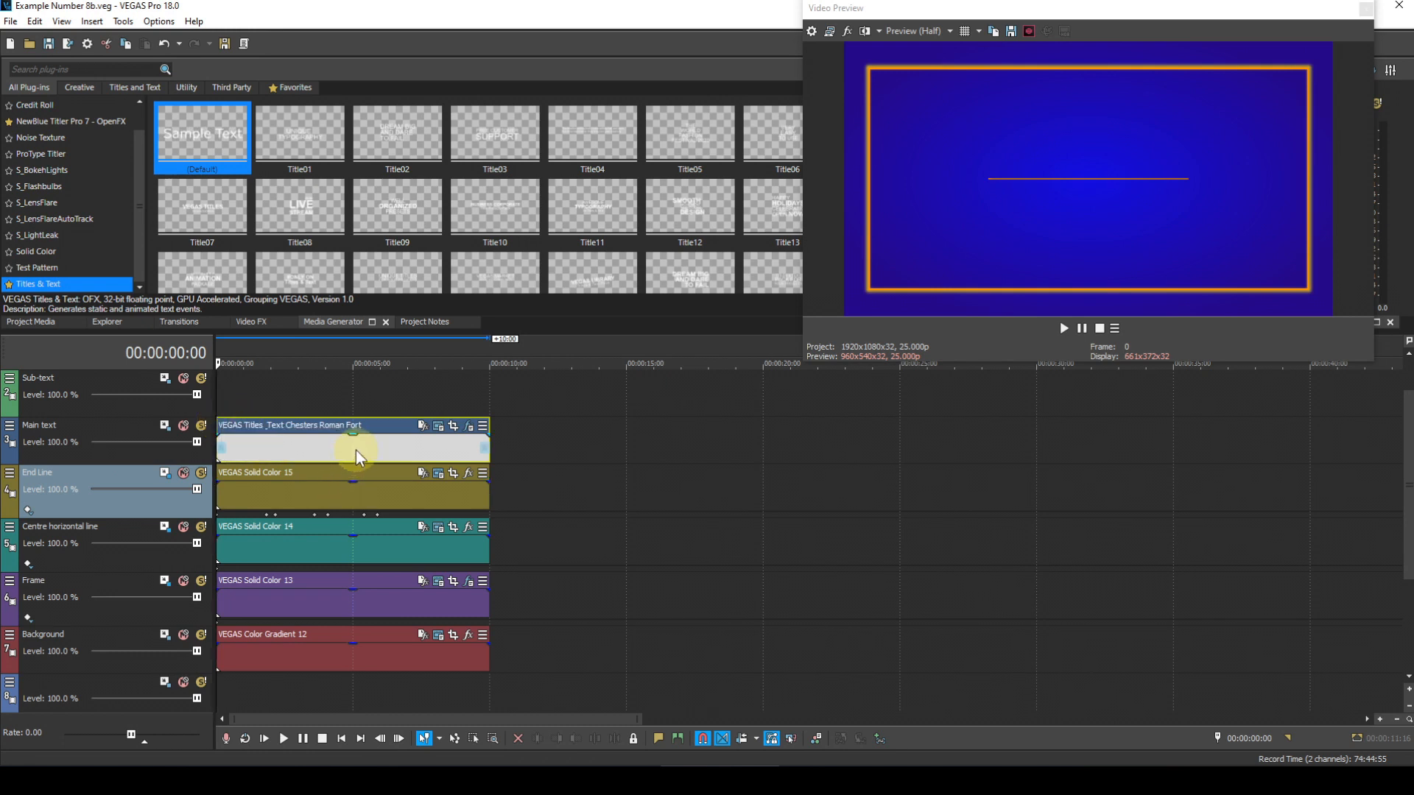
- Duplicate the Chesters Roman Fort event from the Main text track onto the Sub-text track as a new copy of the source media
{"action": "left_click", "coordinate": [356, 449]}
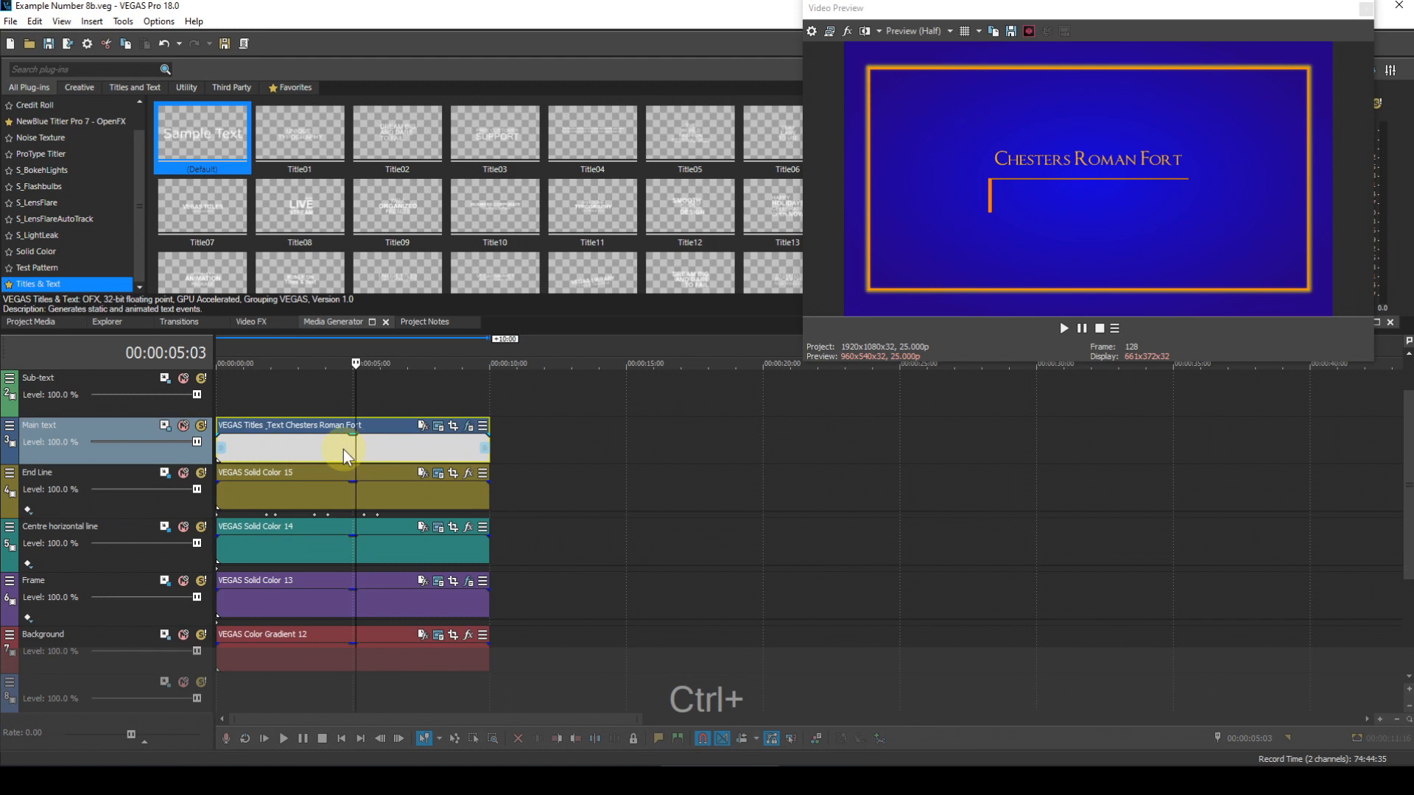
{"action": "left_click_drag", "start_coordinate": [343, 447], "coordinate": [343, 408], "text": "ctrl"}
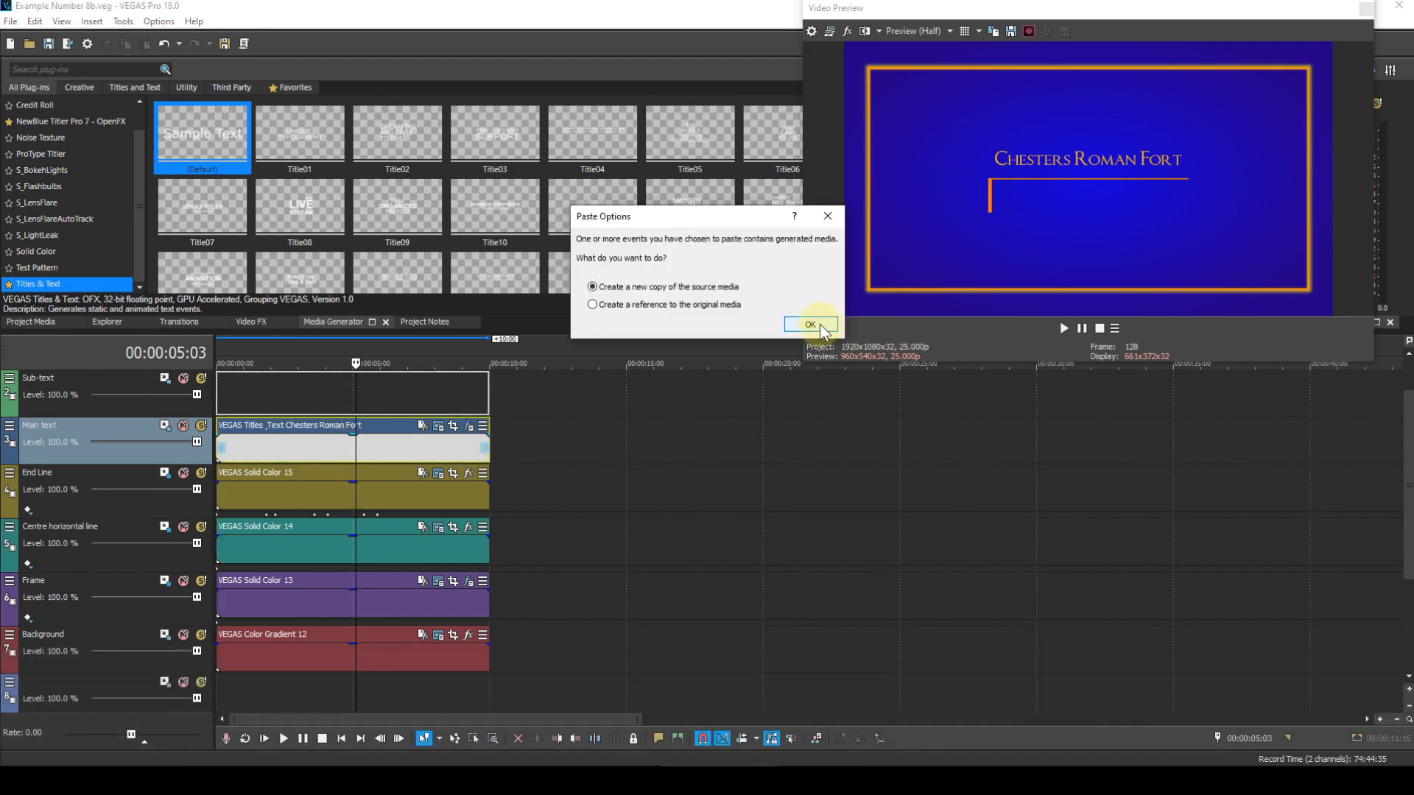
{"action": "left_click", "coordinate": [810, 324]}
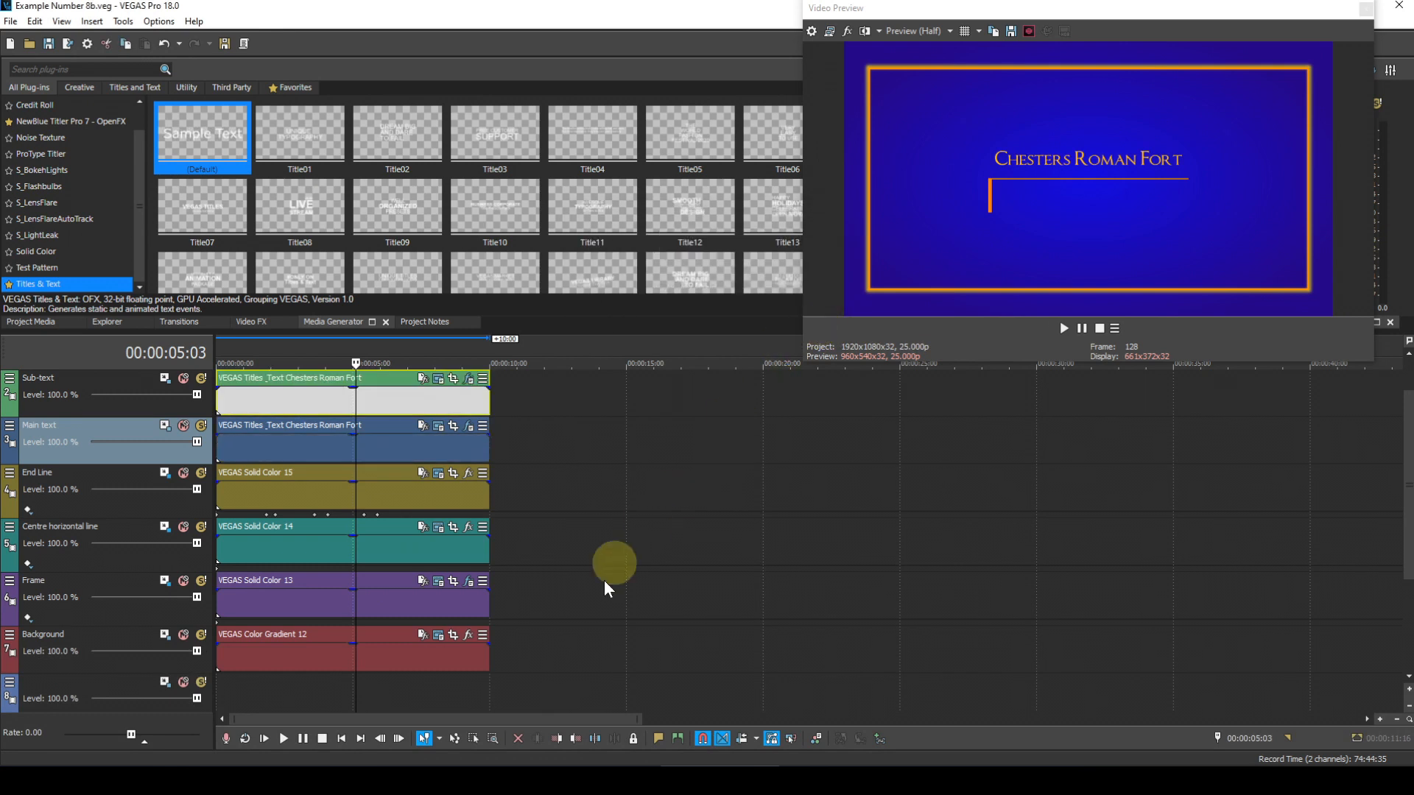
- Replace the Sub-text event's wording with "Northumberland" and set its font size to 10
{"action": "left_click", "coordinate": [335, 736]}
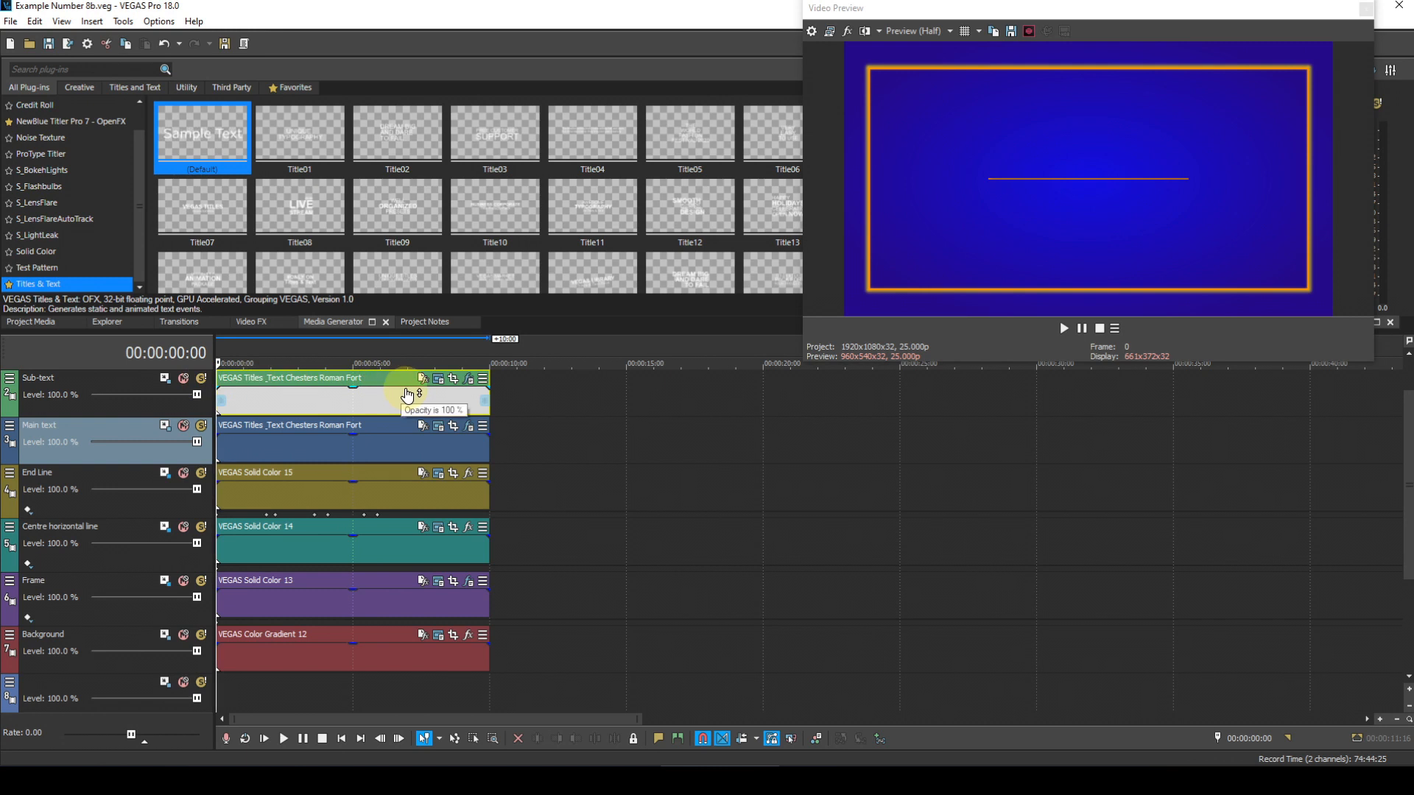
{"action": "left_click", "coordinate": [439, 379]}
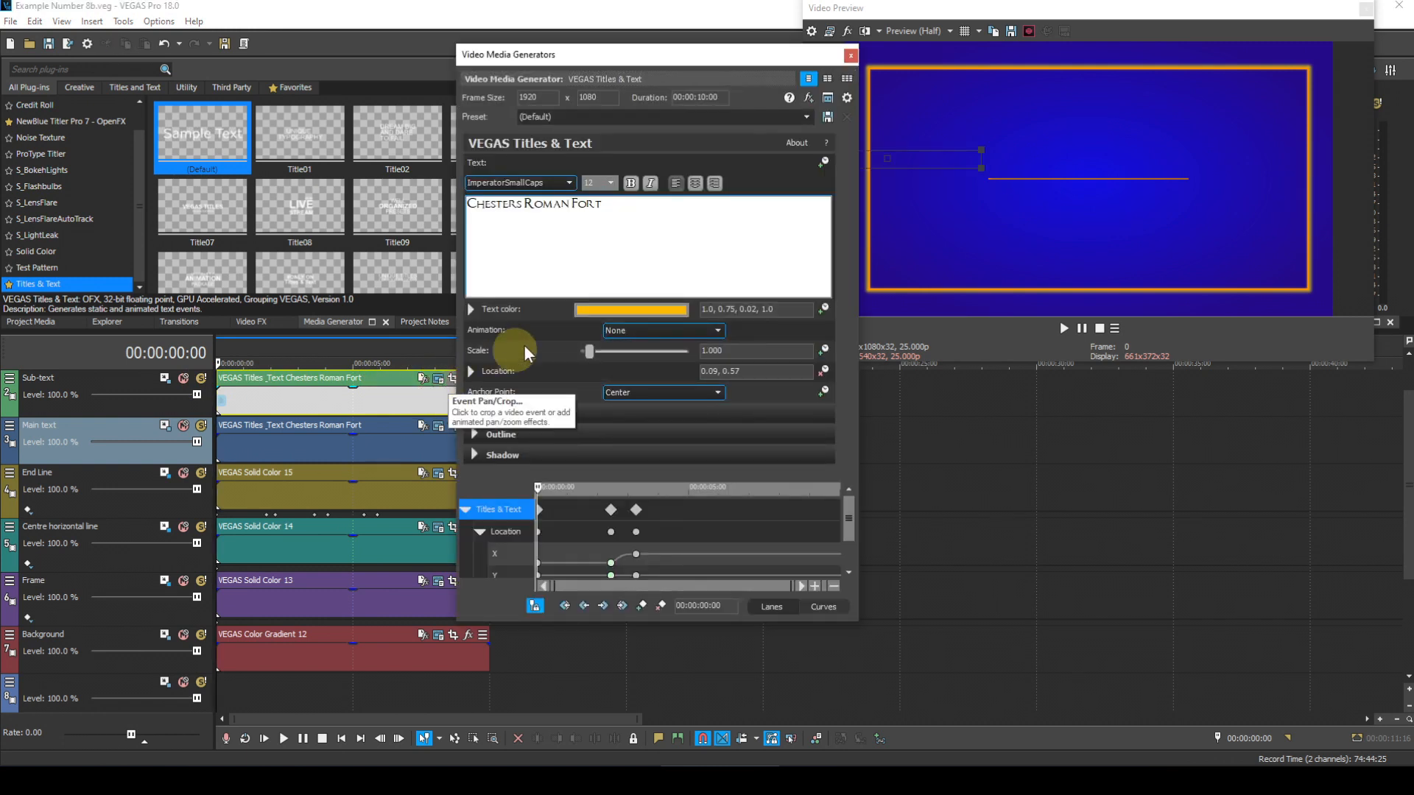
{"action": "left_click", "coordinate": [610, 204]}
{"action": "left_click_drag", "start_coordinate": [610, 203], "coordinate": [470, 204]}
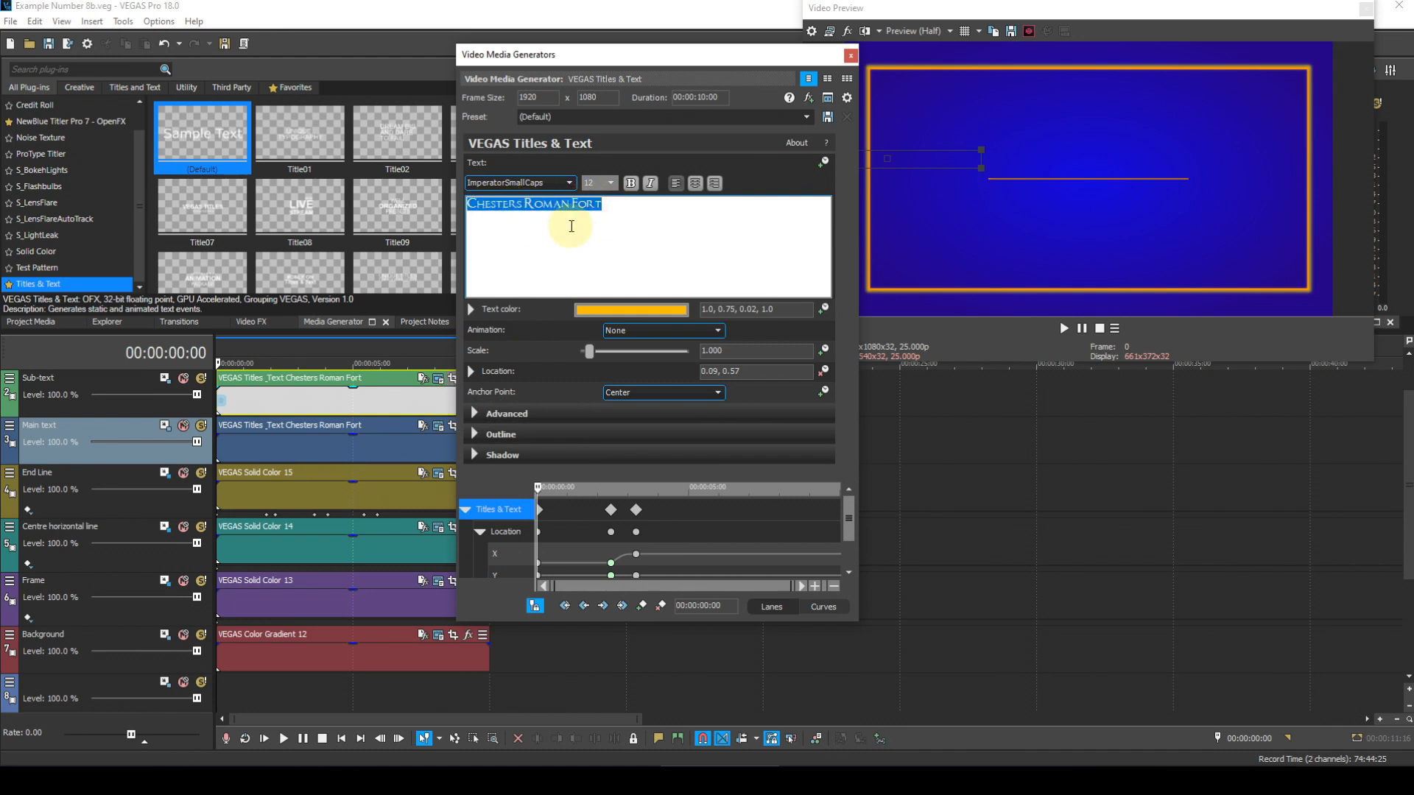
{"action": "type", "text": "Northumberland"}
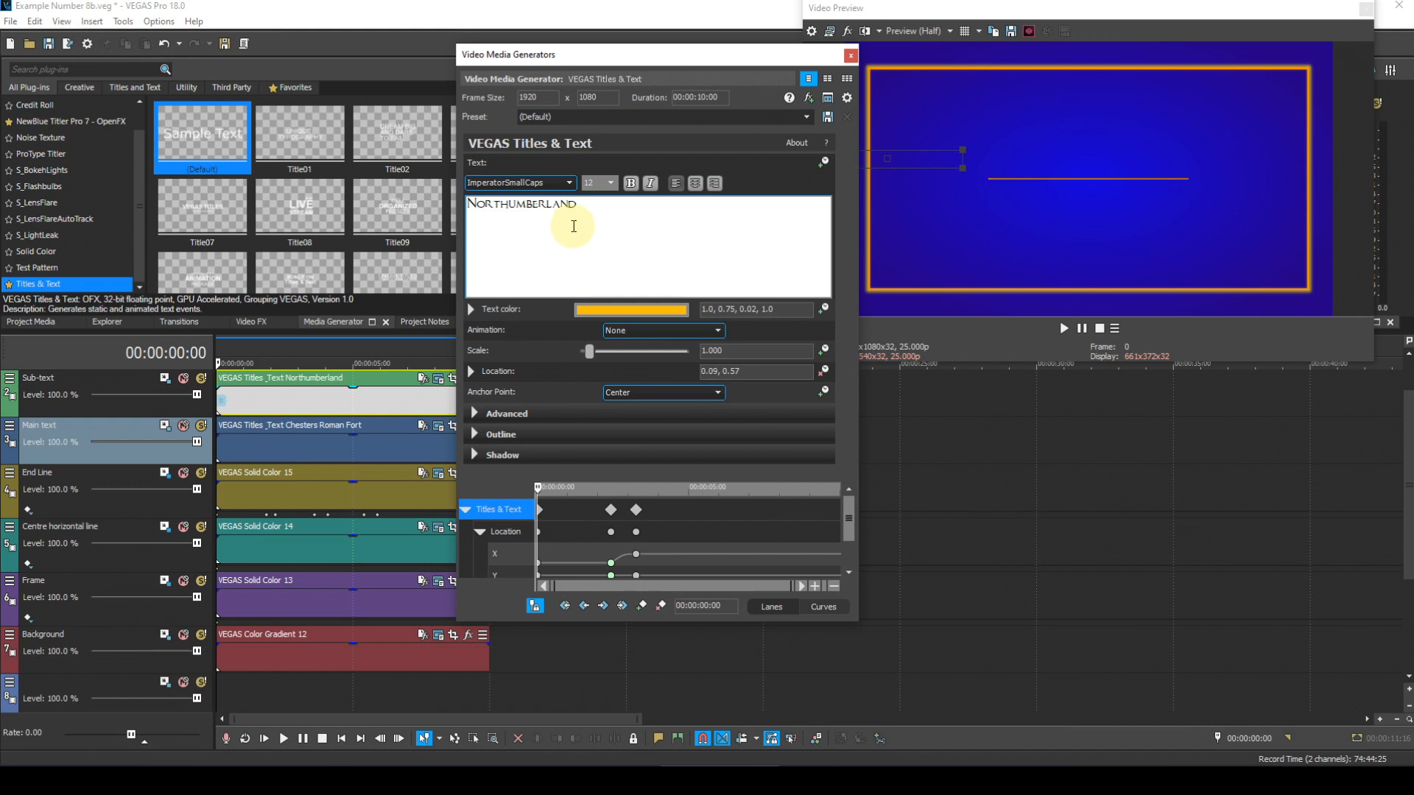
{"action": "double_click", "coordinate": [577, 203]}
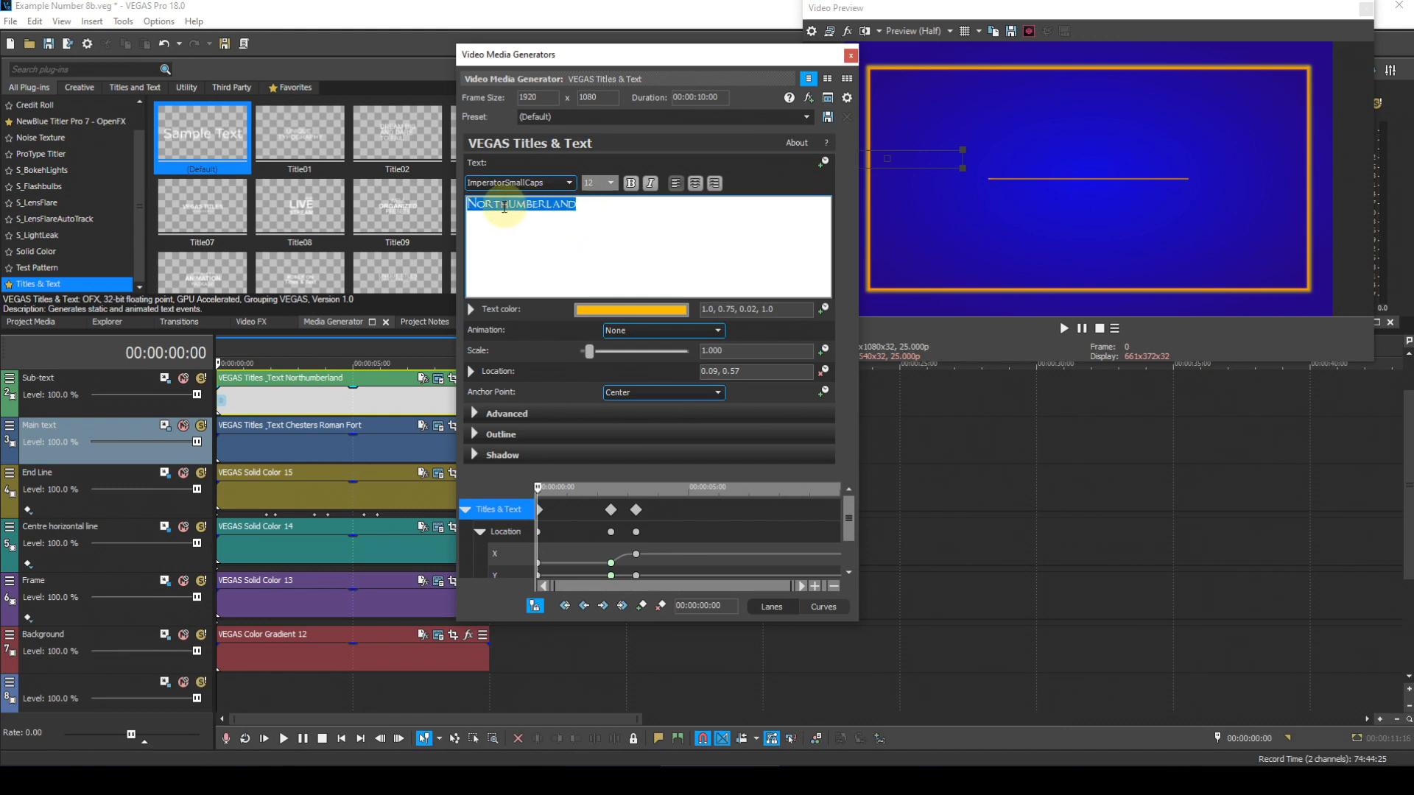
{"action": "left_click", "coordinate": [611, 187]}
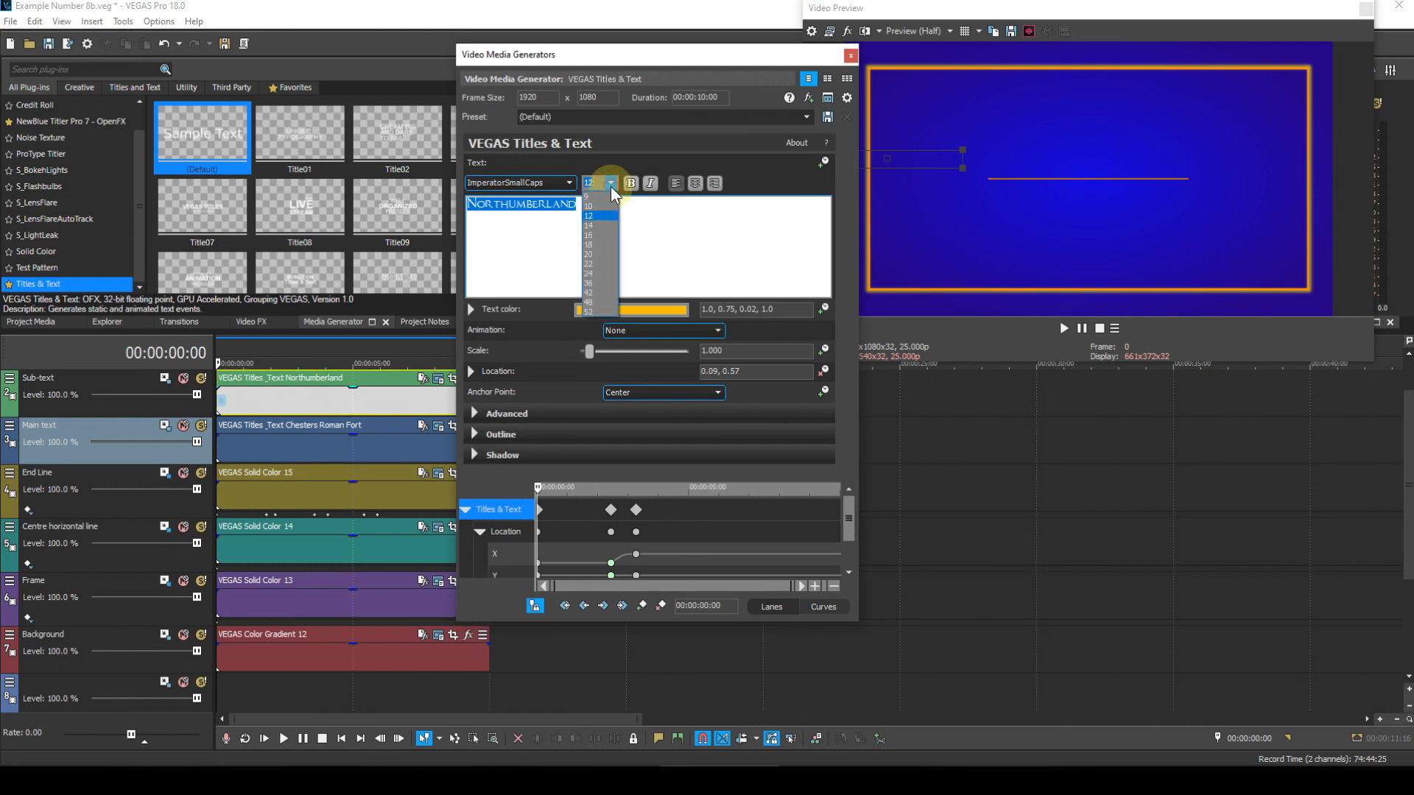
{"action": "left_click", "coordinate": [596, 205]}
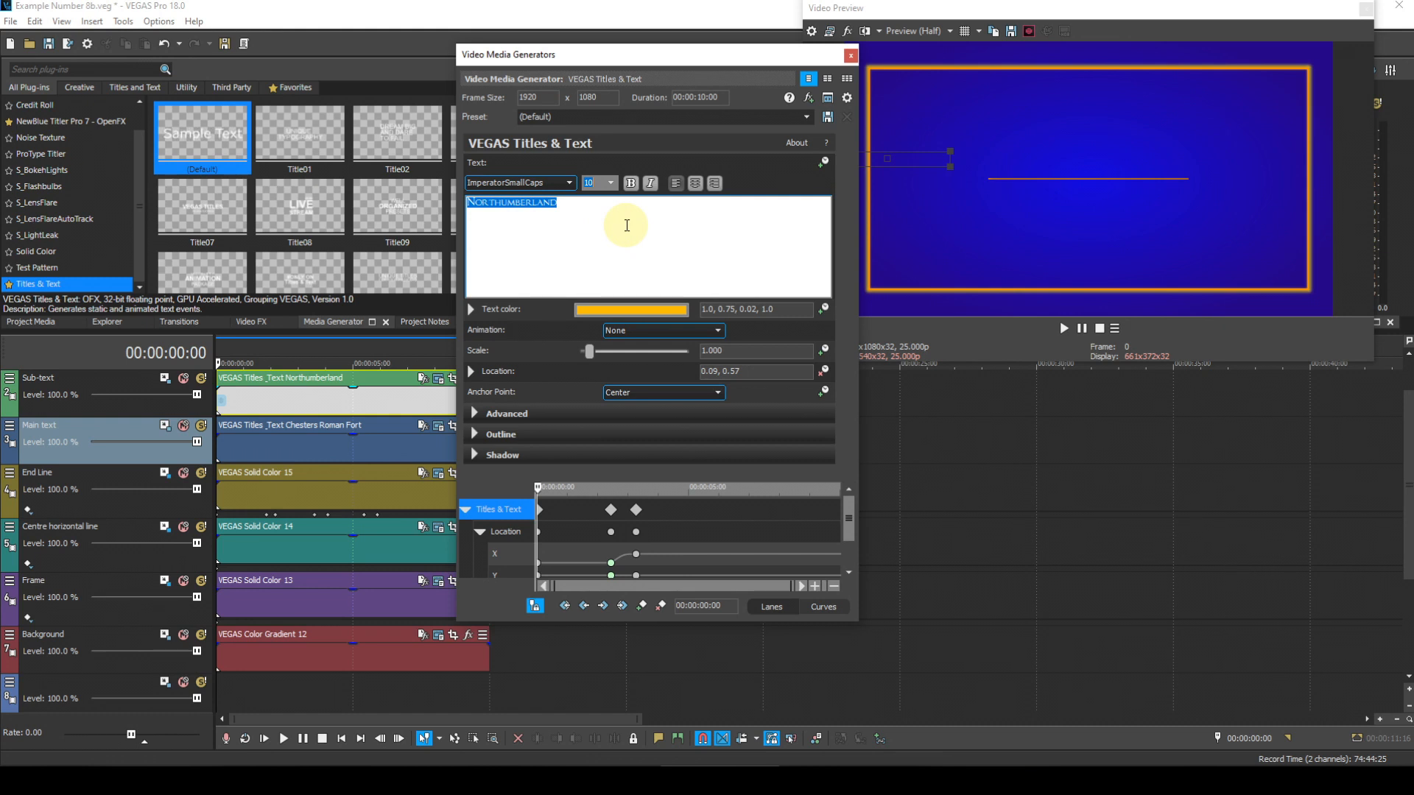
- Set the Northumberland text's location to 0.09, 0.43 at the first keyframe
{"action": "left_click", "coordinate": [746, 374]}
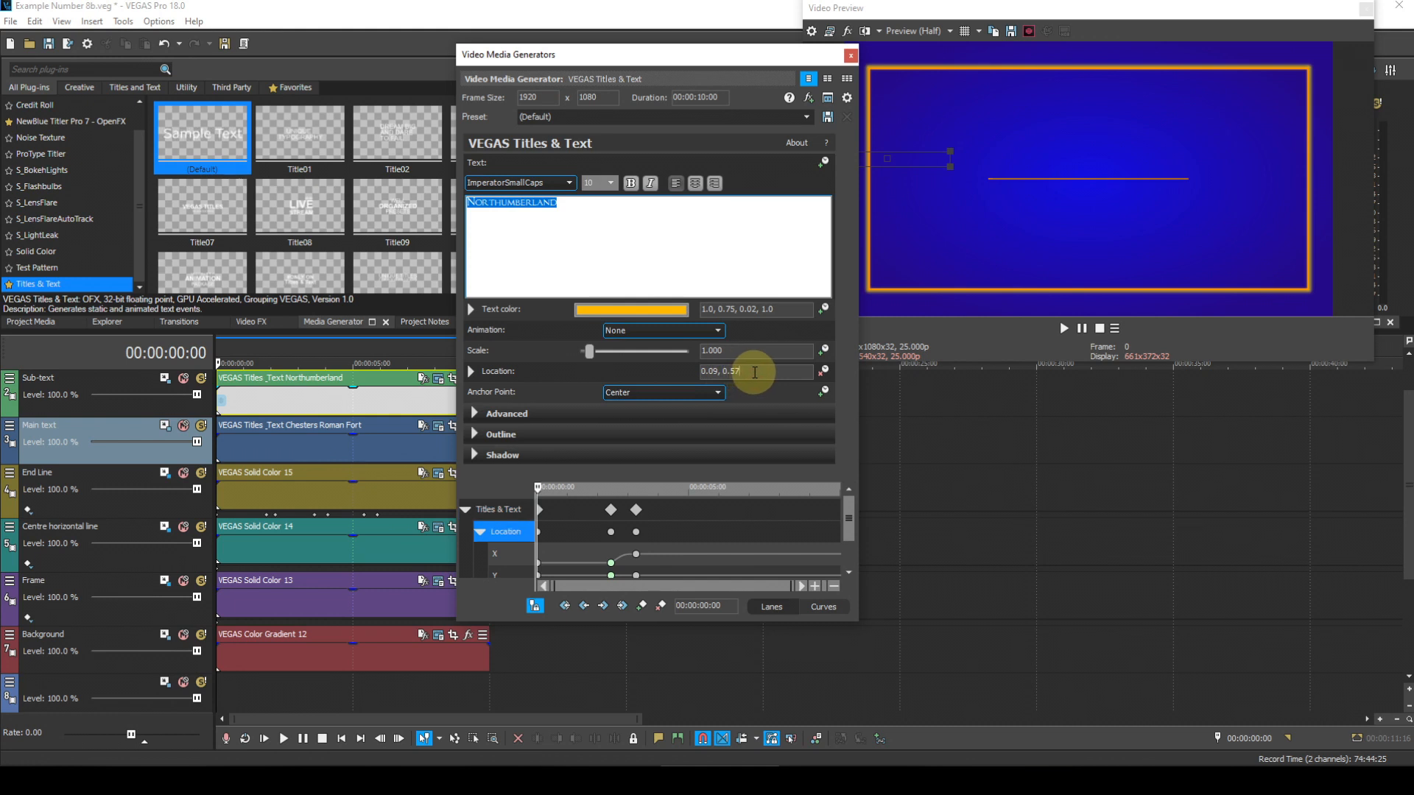
{"action": "key", "text": "BackSpace"}
{"action": "key", "text": "BackSpace"}
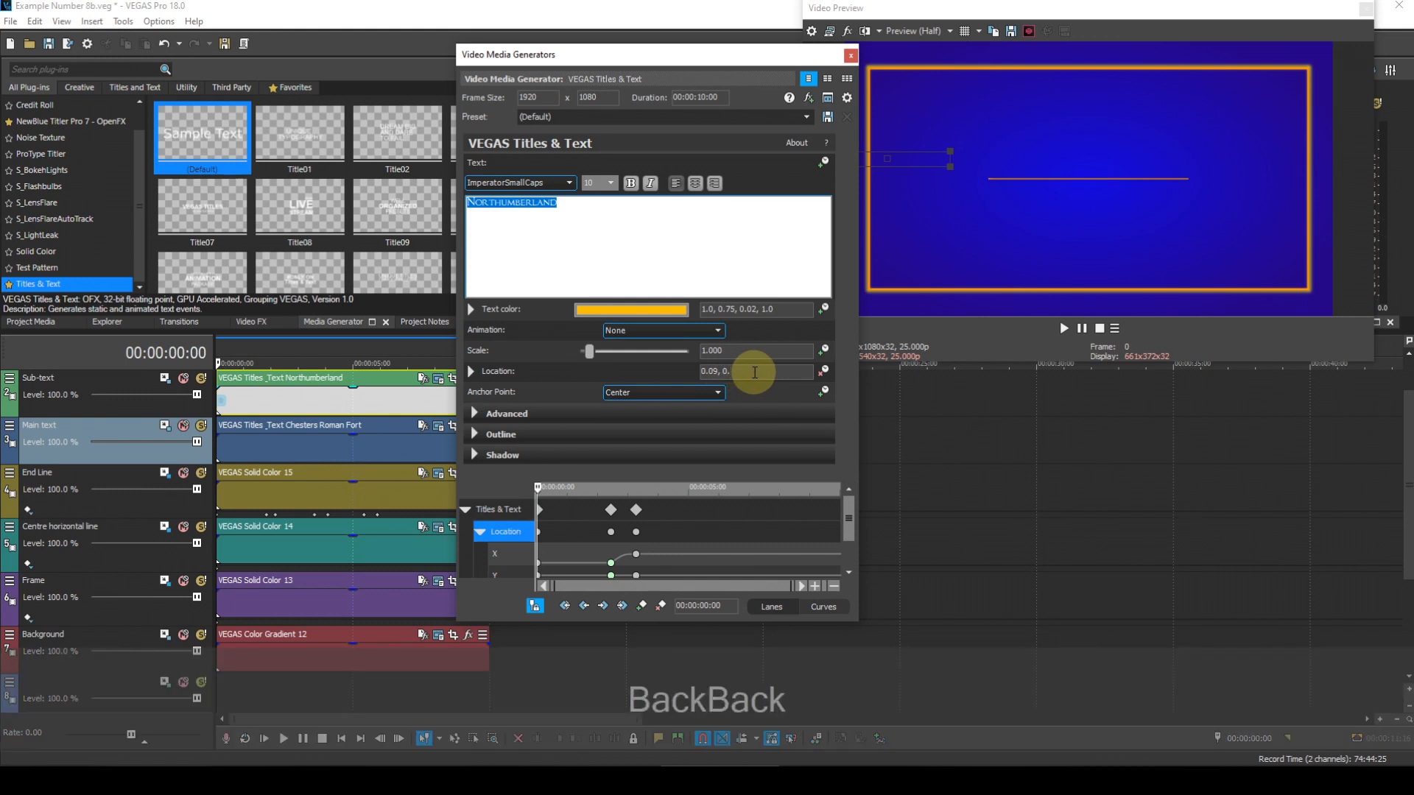
{"action": "type", "text": "43"}
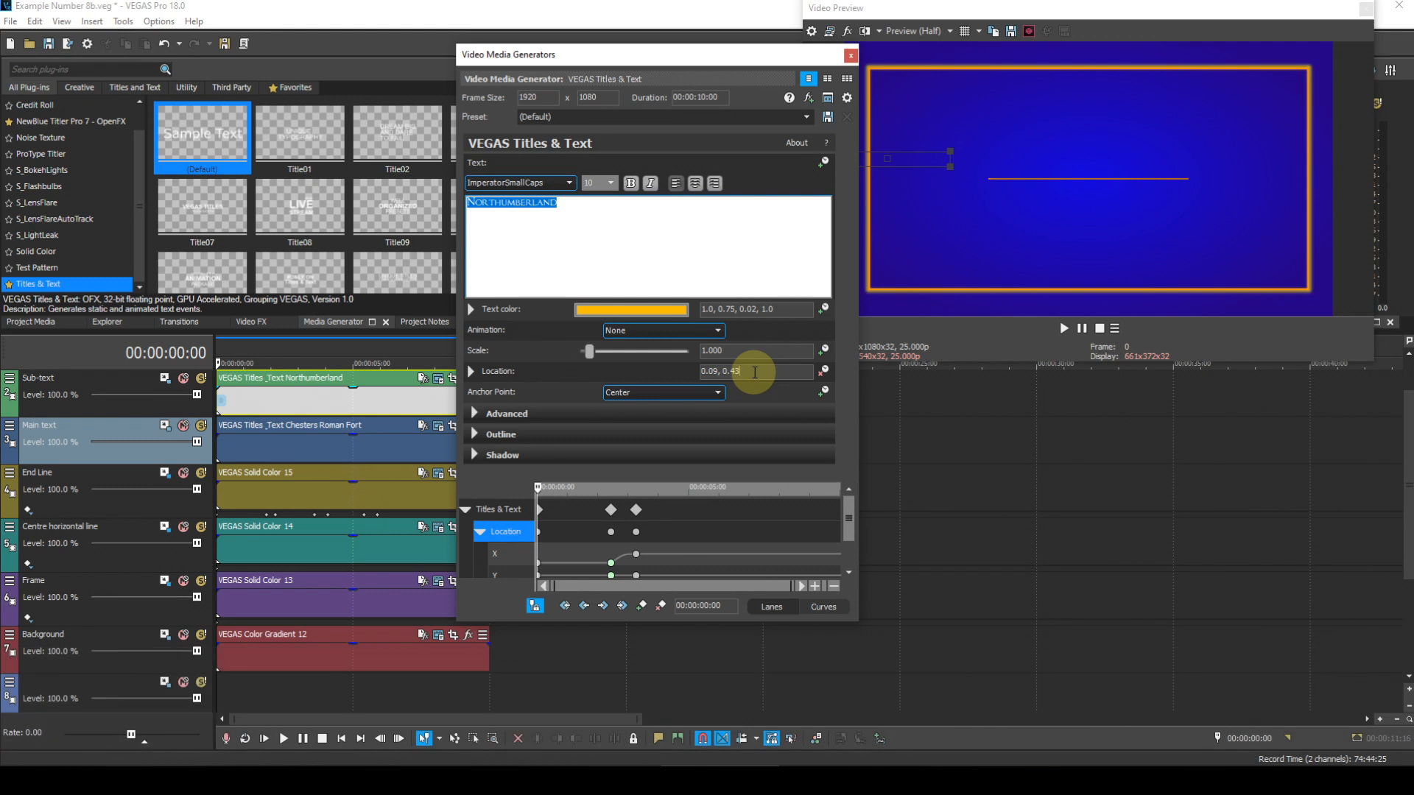
{"action": "key", "text": "Return"}
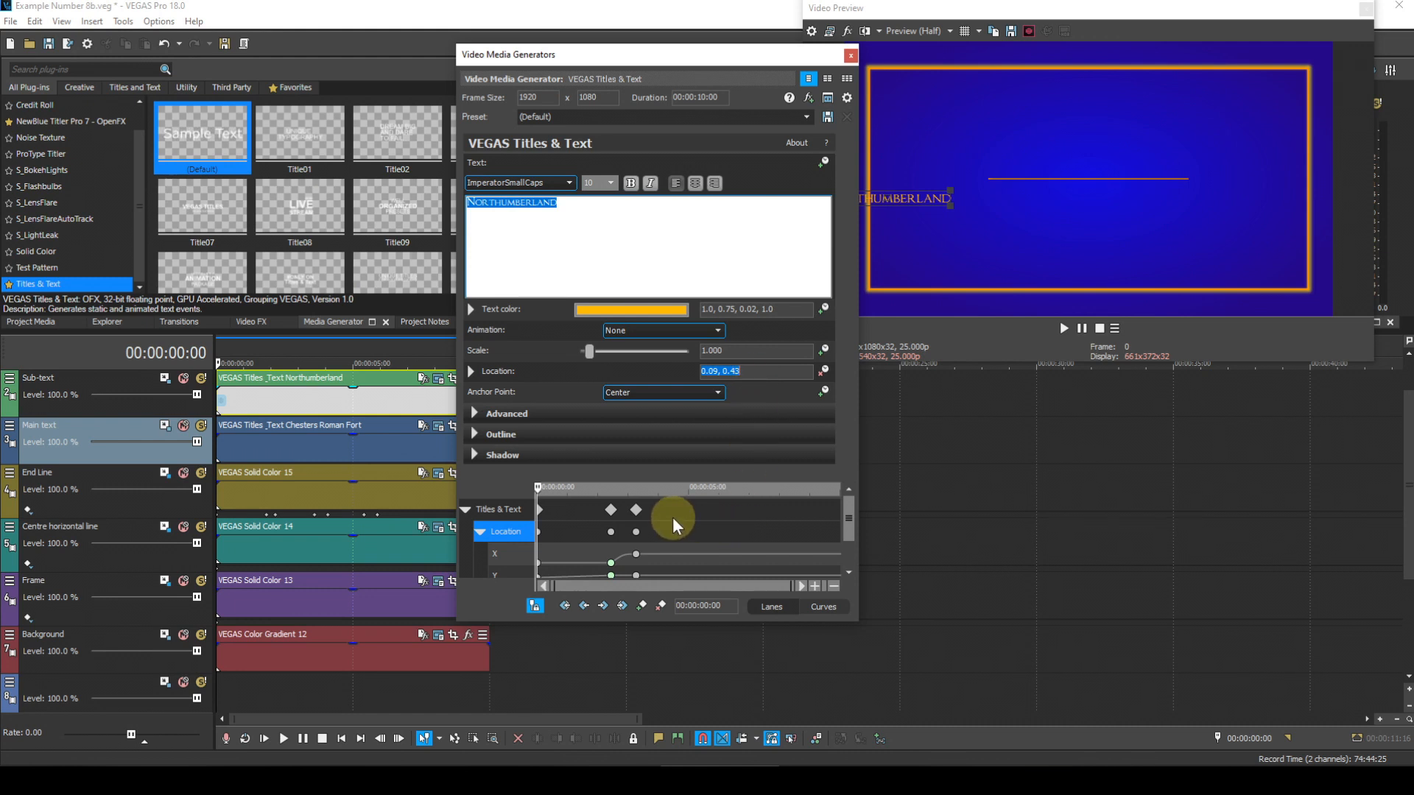
- Shift the Northumberland text's second and third keyframes together to 00:00:04:06 and 00:00:05:02
{"action": "left_click_drag", "start_coordinate": [591, 508], "coordinate": [645, 506]}
{"action": "left_click_drag", "start_coordinate": [648, 502], "coordinate": [649, 503]}
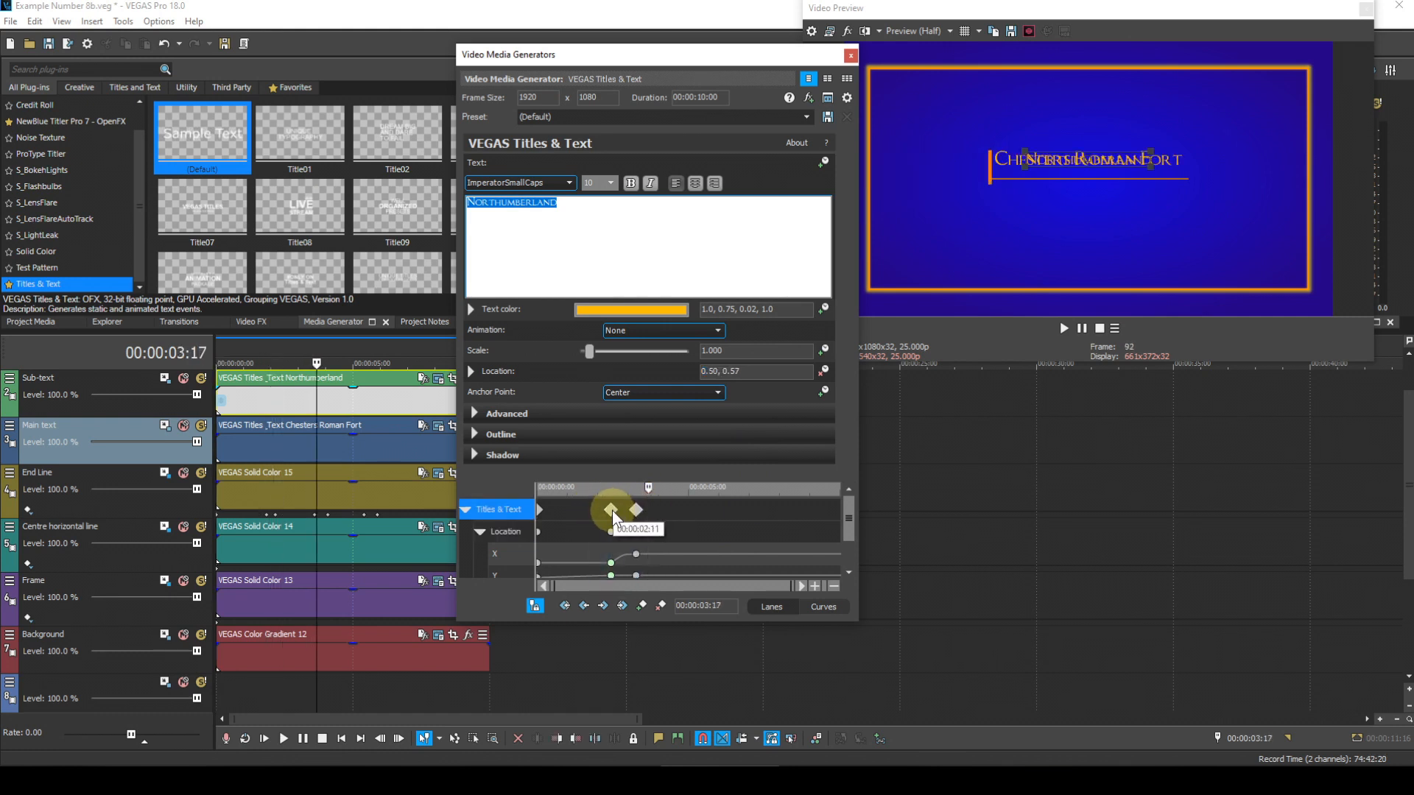
{"action": "left_click_drag", "start_coordinate": [613, 513], "coordinate": [668, 519]}
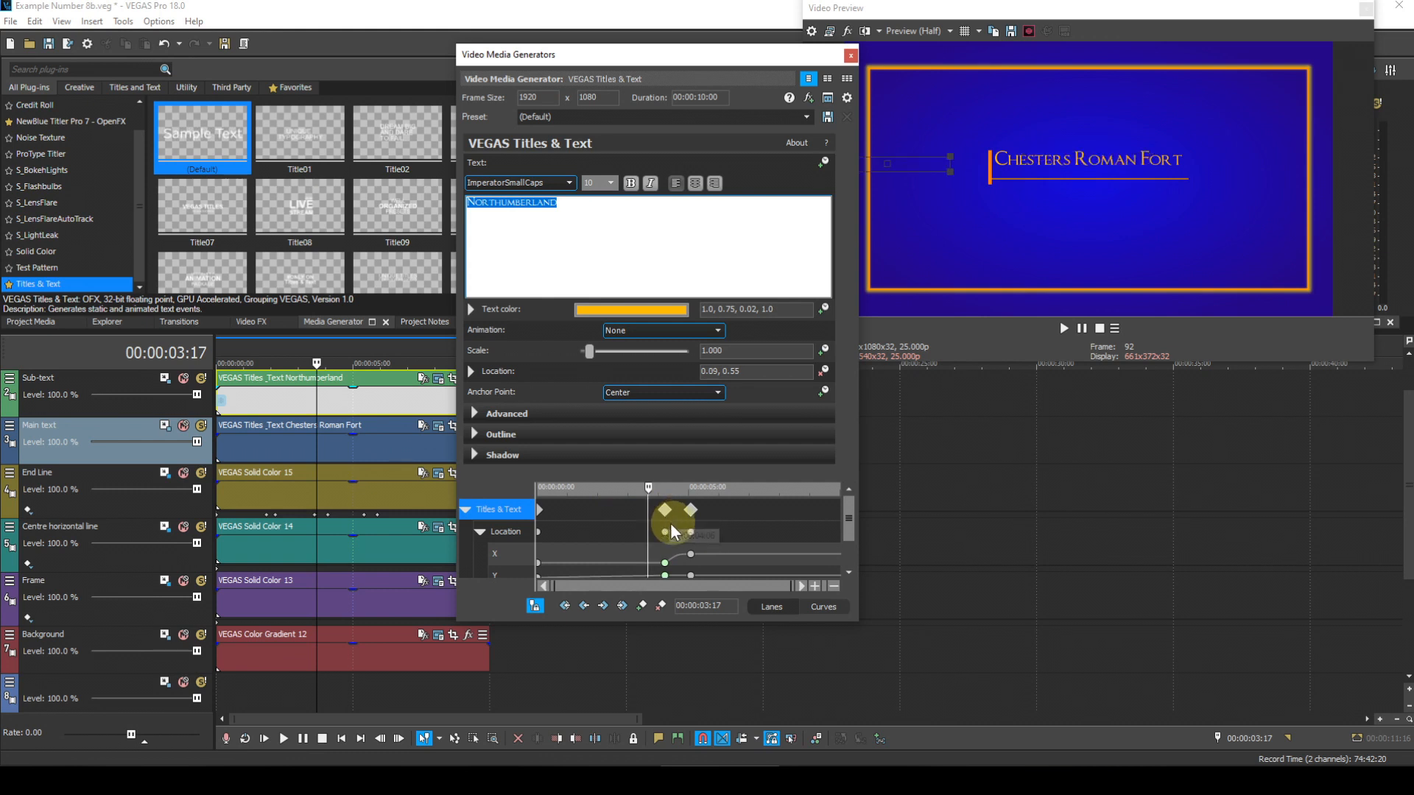
{"action": "left_click", "coordinate": [622, 605]}
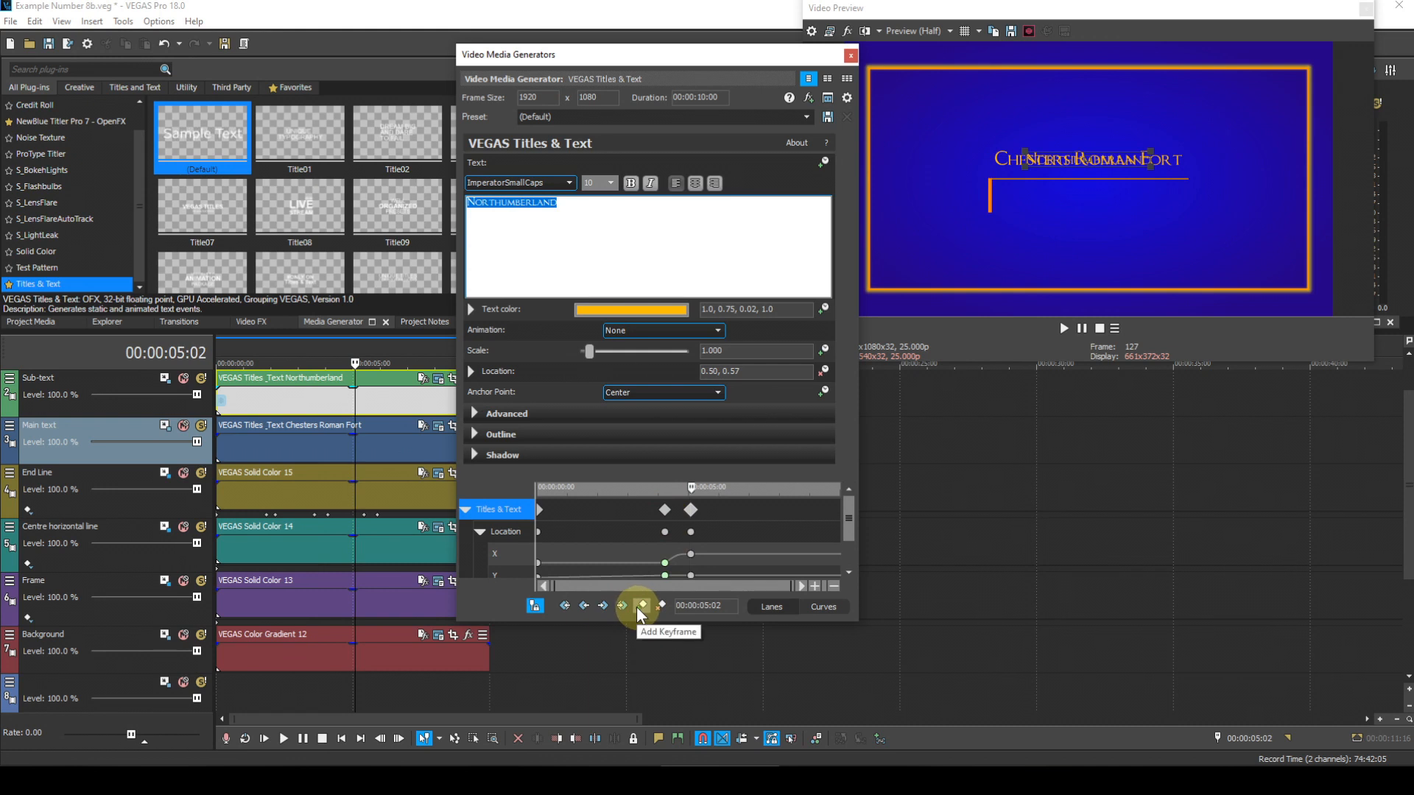
- Set the Northumberland text's location to 0.09, 0.43 at the 00:00:04:06 keyframe
{"action": "left_click", "coordinate": [583, 605]}
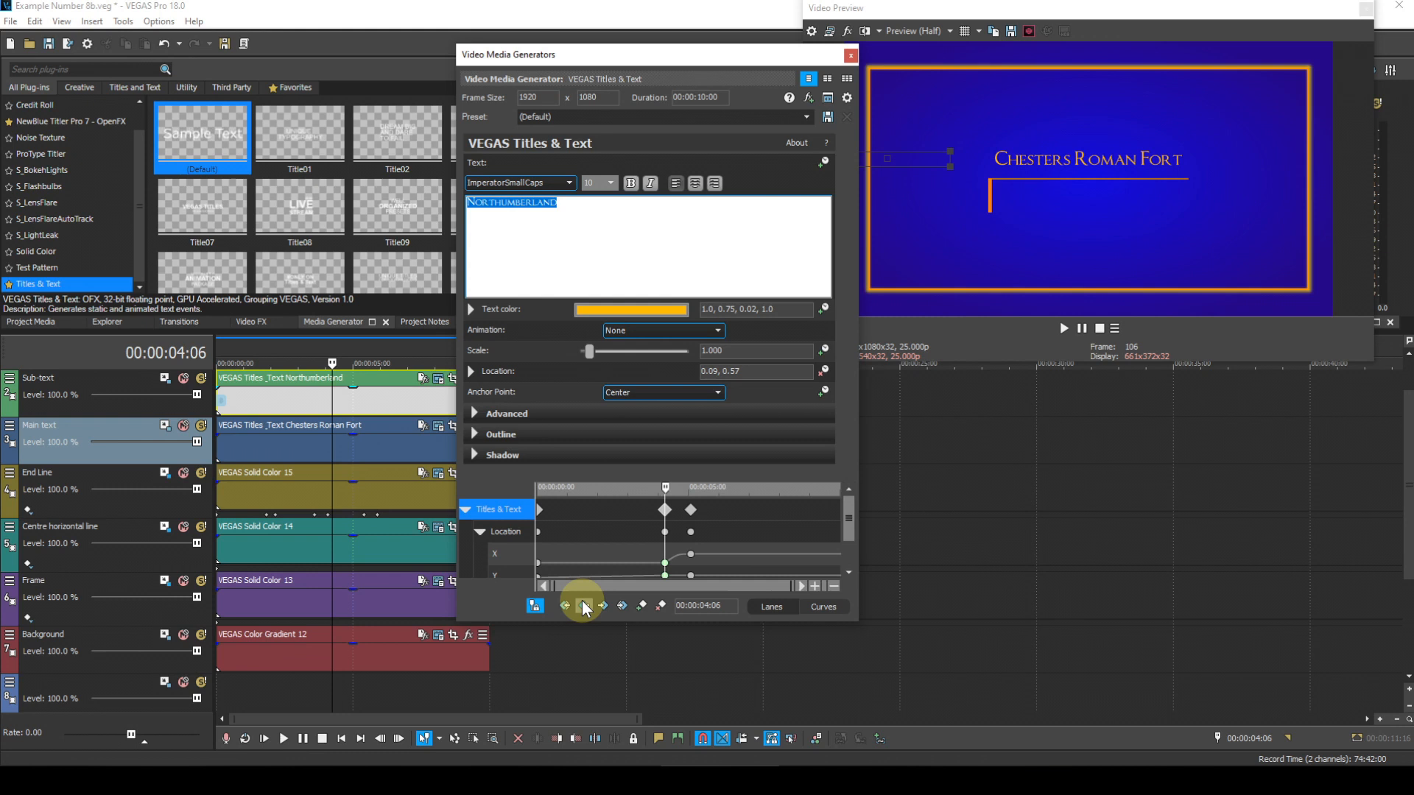
{"action": "left_click", "coordinate": [753, 373]}
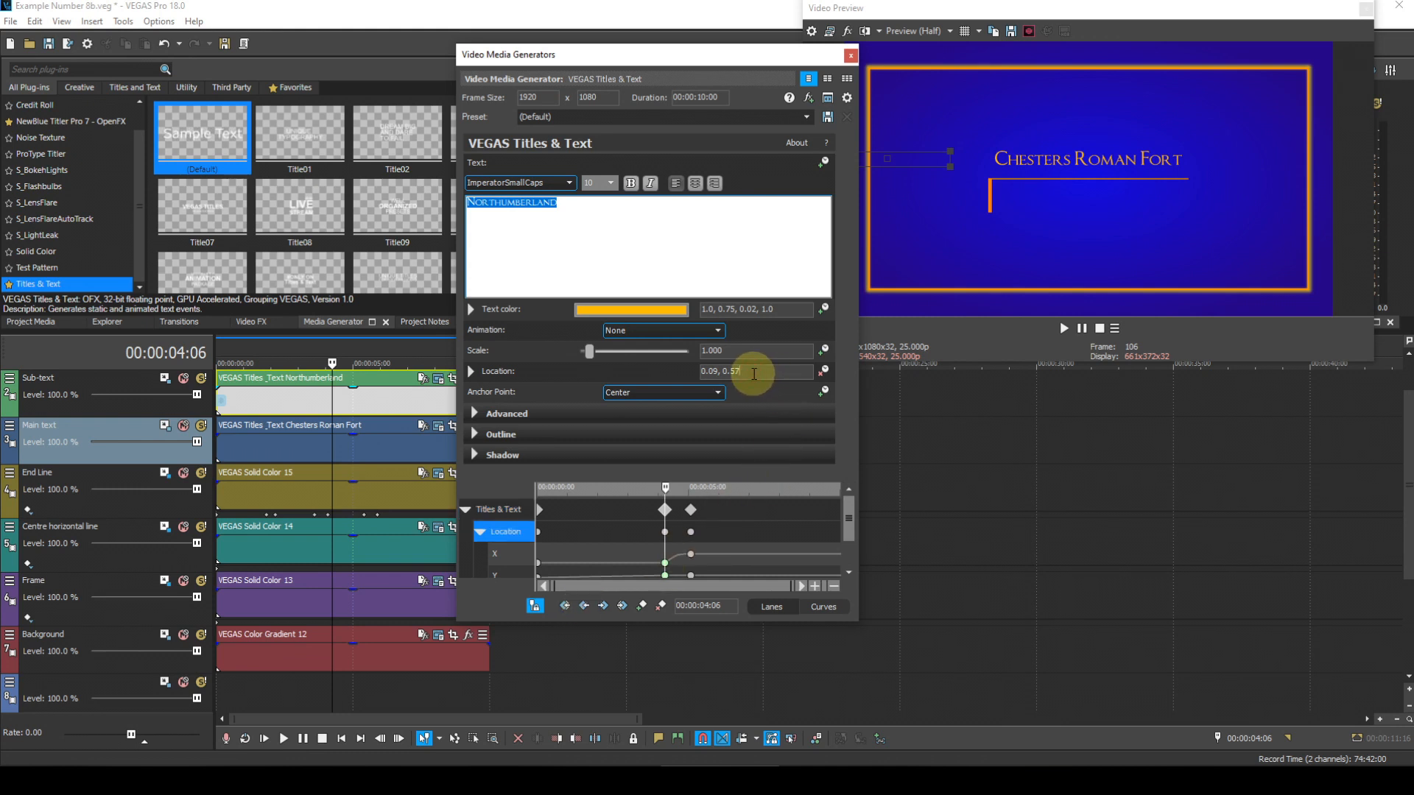
{"action": "key", "text": "BackSpace"}
{"action": "key", "text": "BackSpace"}
{"action": "type", "text": "43"}
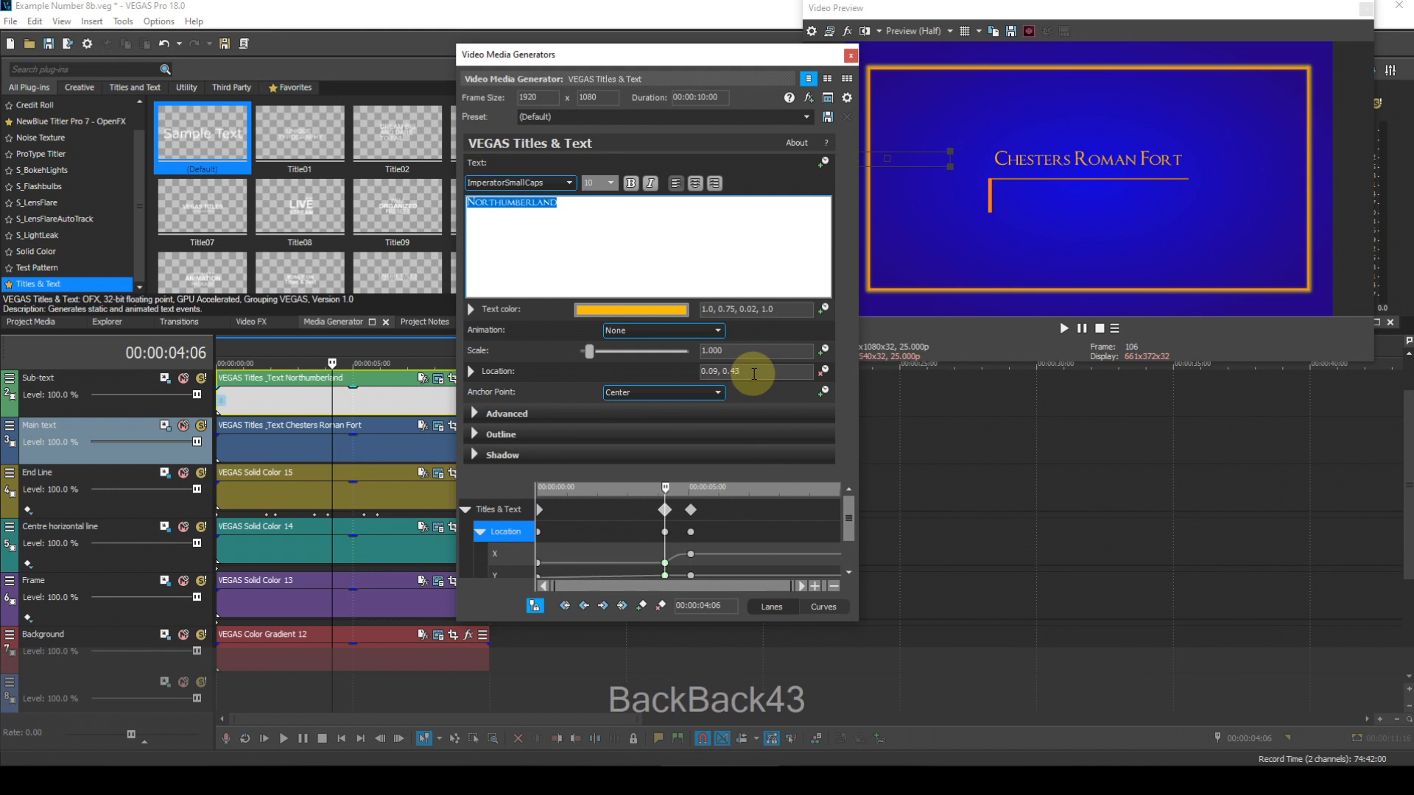
{"action": "key", "text": "Return"}
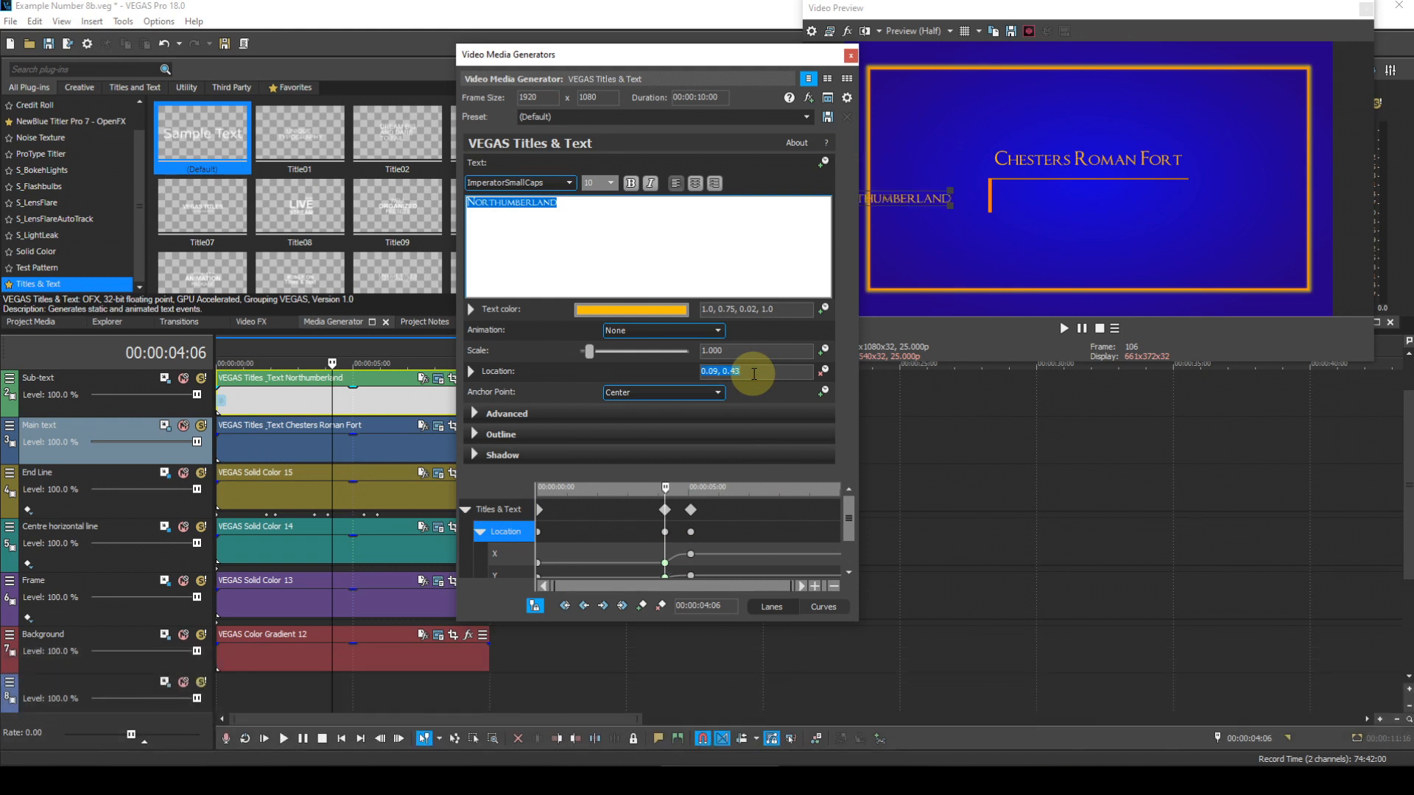
- Set the Northumberland text's location to 0.50, 0.43 at the 00:00:05:02 keyframe and close the generator settings
{"action": "left_click", "coordinate": [604, 606]}
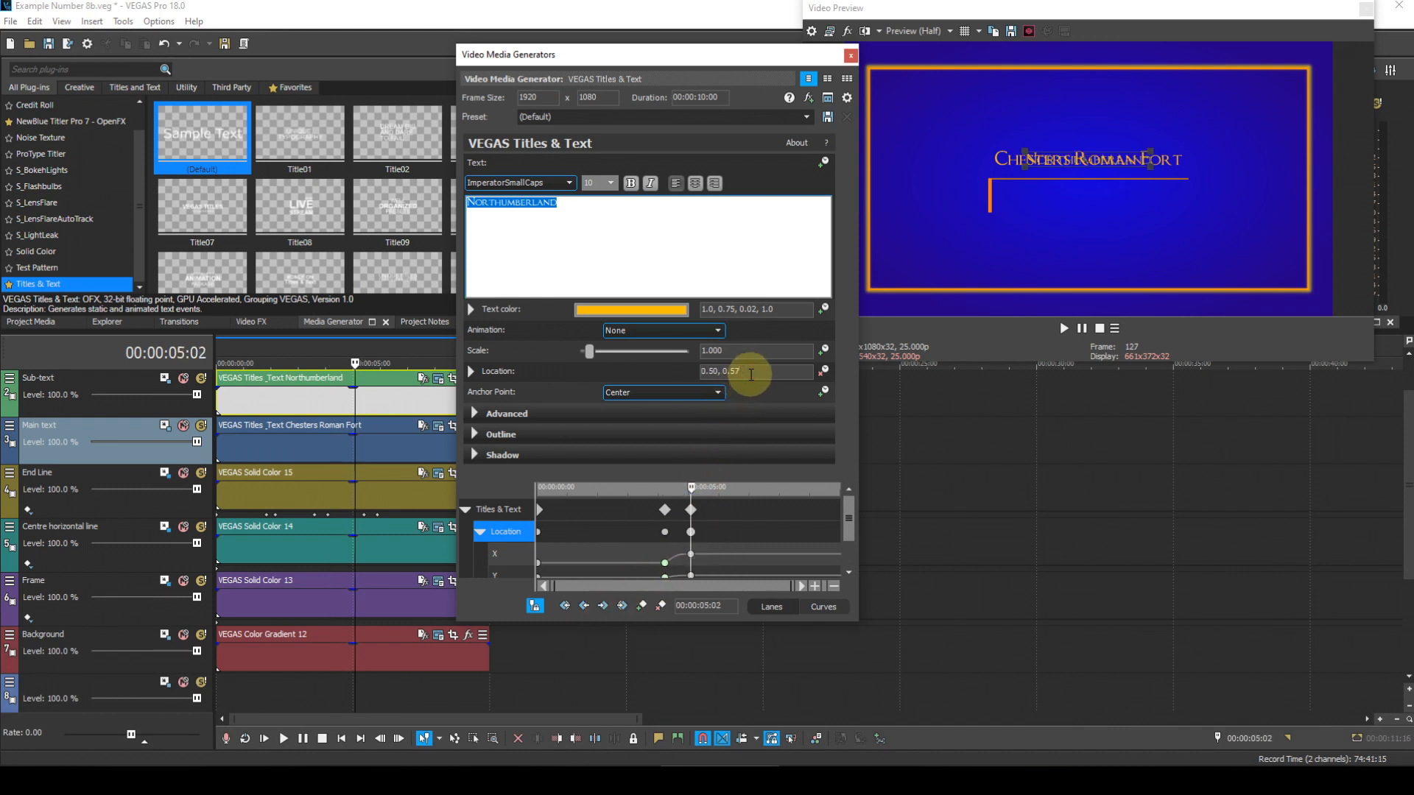
{"action": "key", "text": "BackSpace"}
{"action": "key", "text": "BackSpace"}
{"action": "type", "text": "43"}
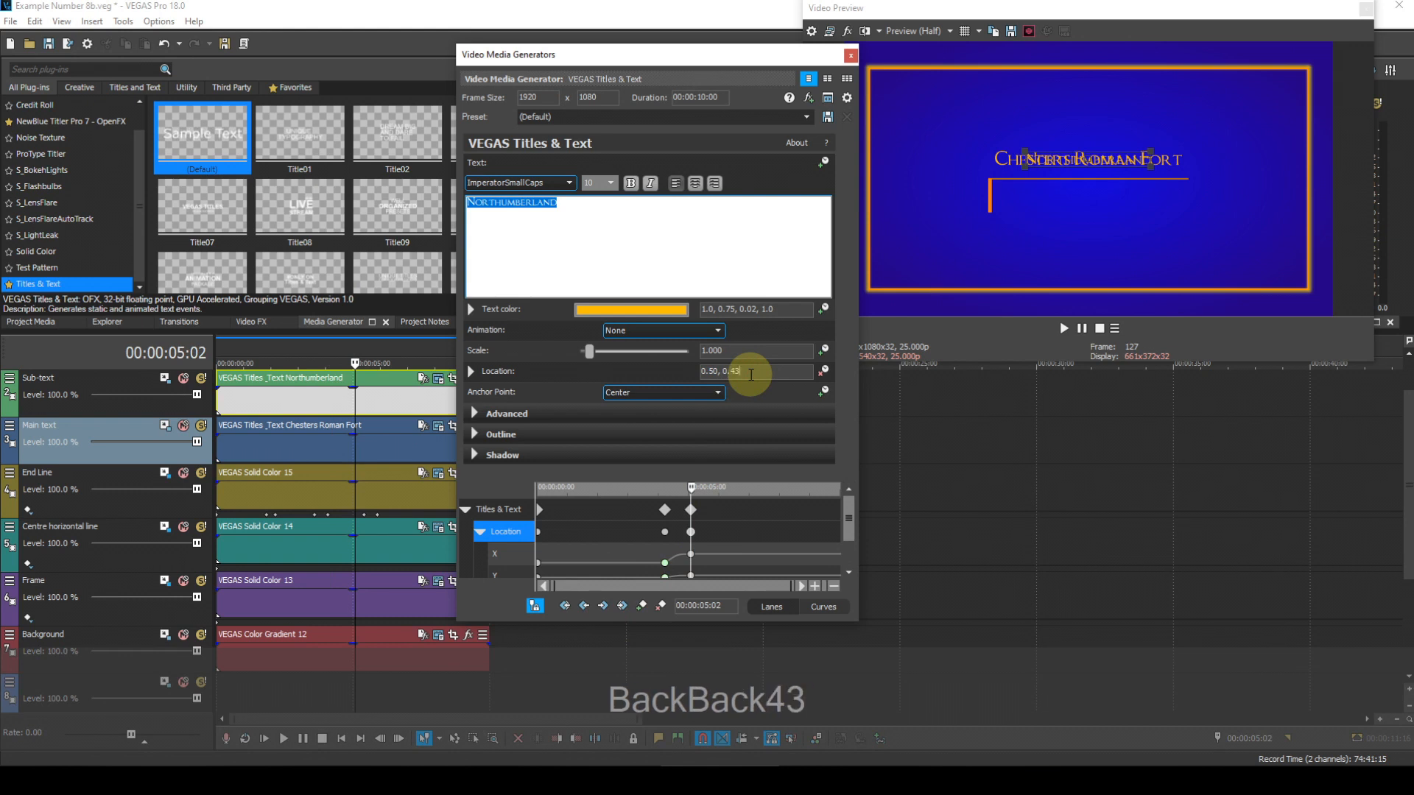
{"action": "key", "text": "Return"}
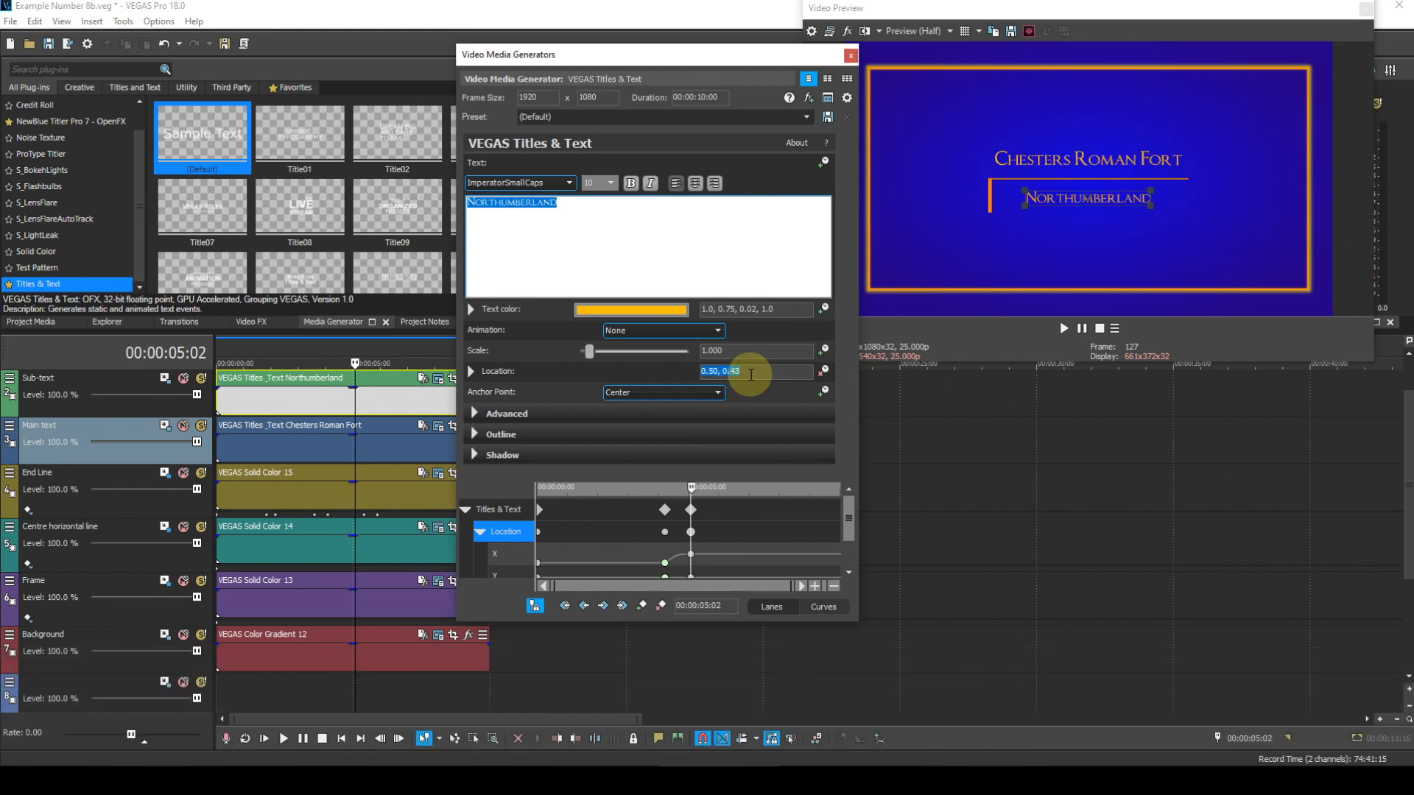
{"action": "left_click", "coordinate": [851, 54]}
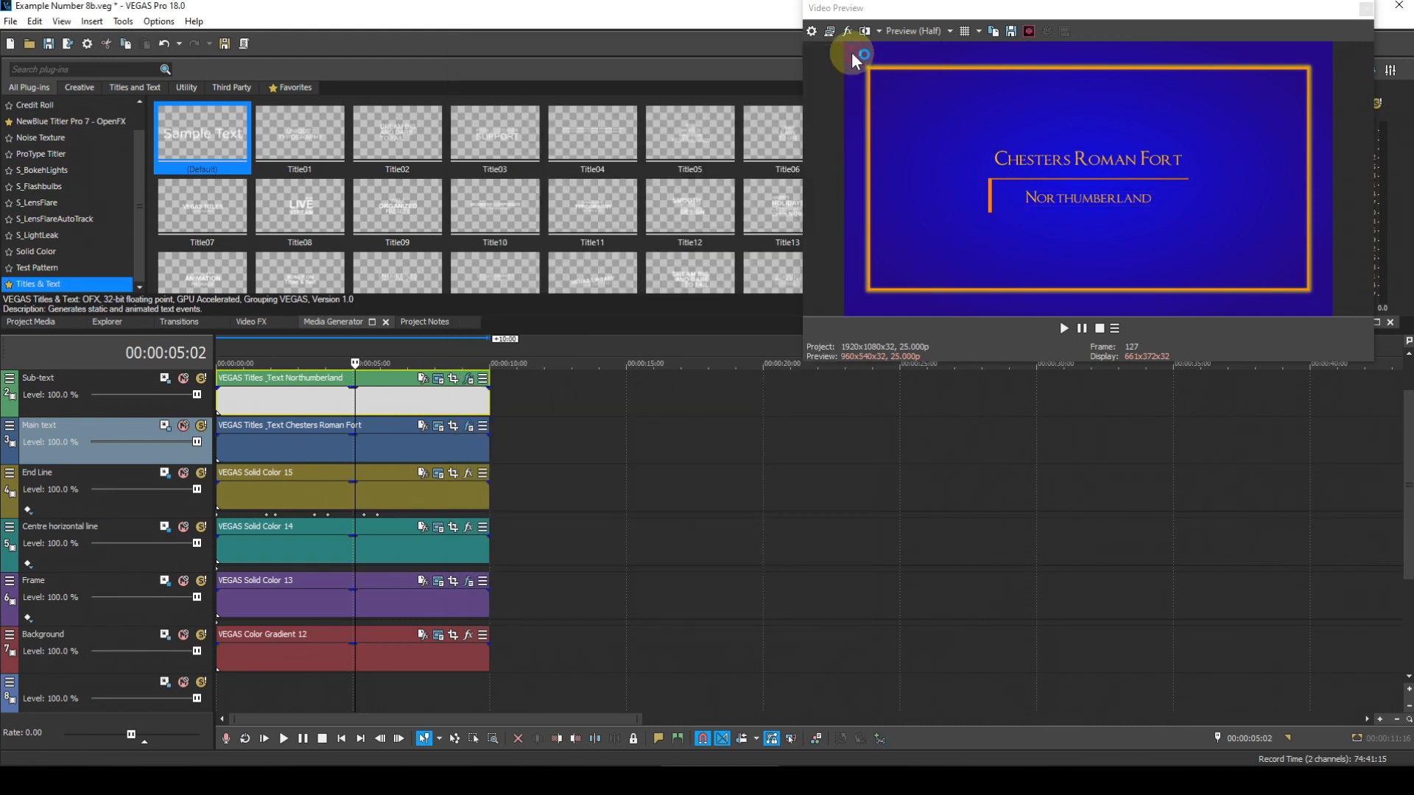
- Move Mask 1 of the Northumberland event's Bézier Masking down over the sliding text, to about 0.14, 0.44, with the playhead at 00:00:01:14
{"action": "left_click", "coordinate": [471, 380]}
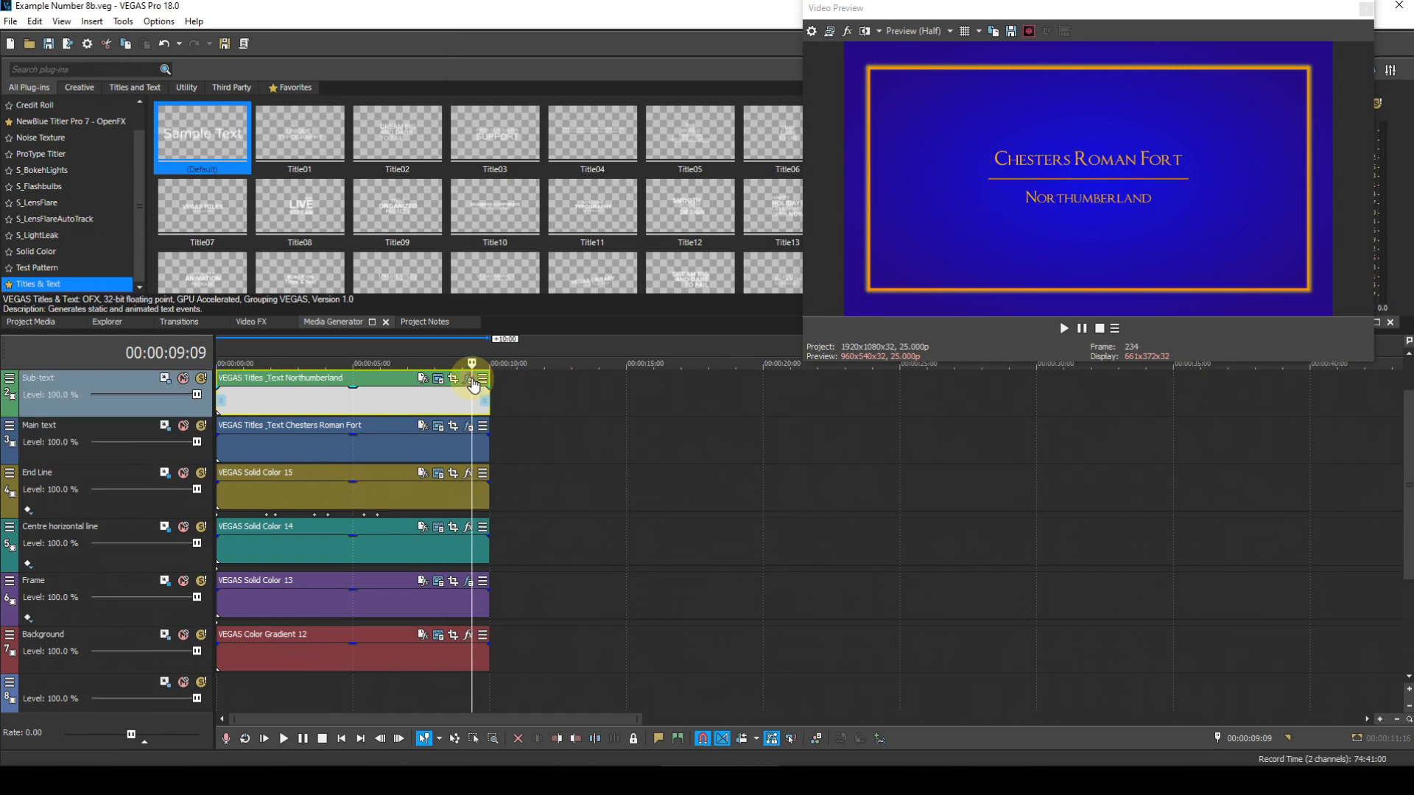
{"action": "left_click", "coordinate": [469, 380]}
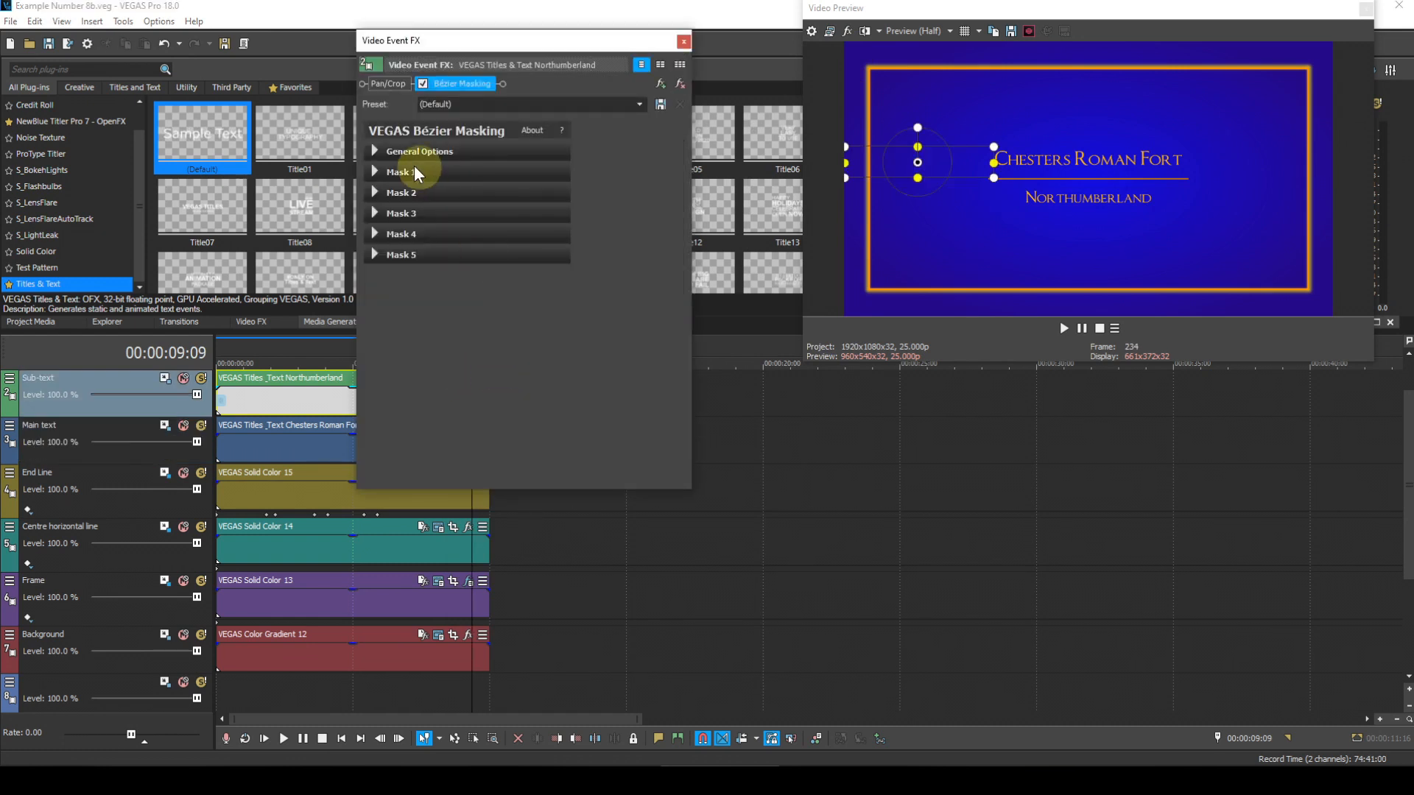
{"action": "left_click", "coordinate": [377, 172]}
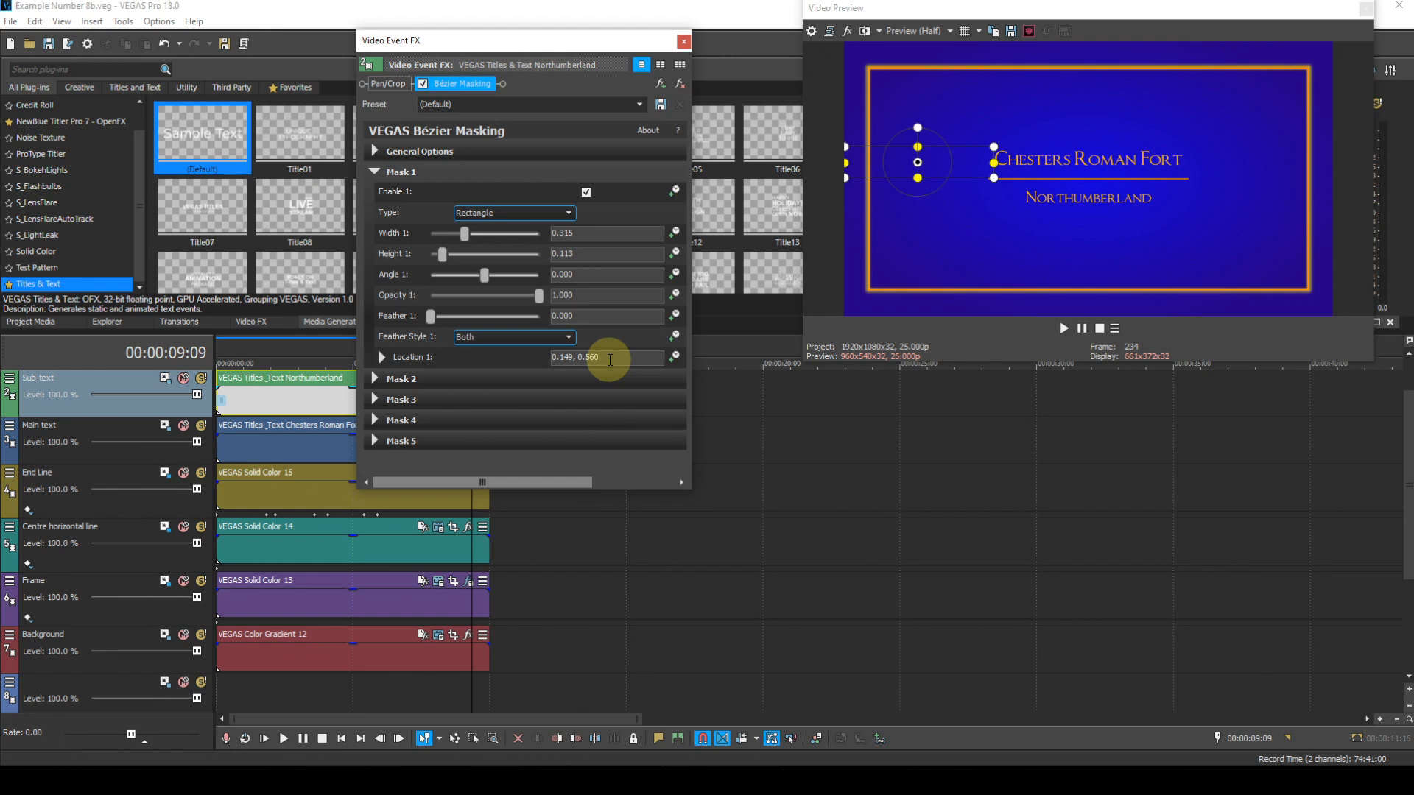
{"action": "left_click", "coordinate": [267, 351]}
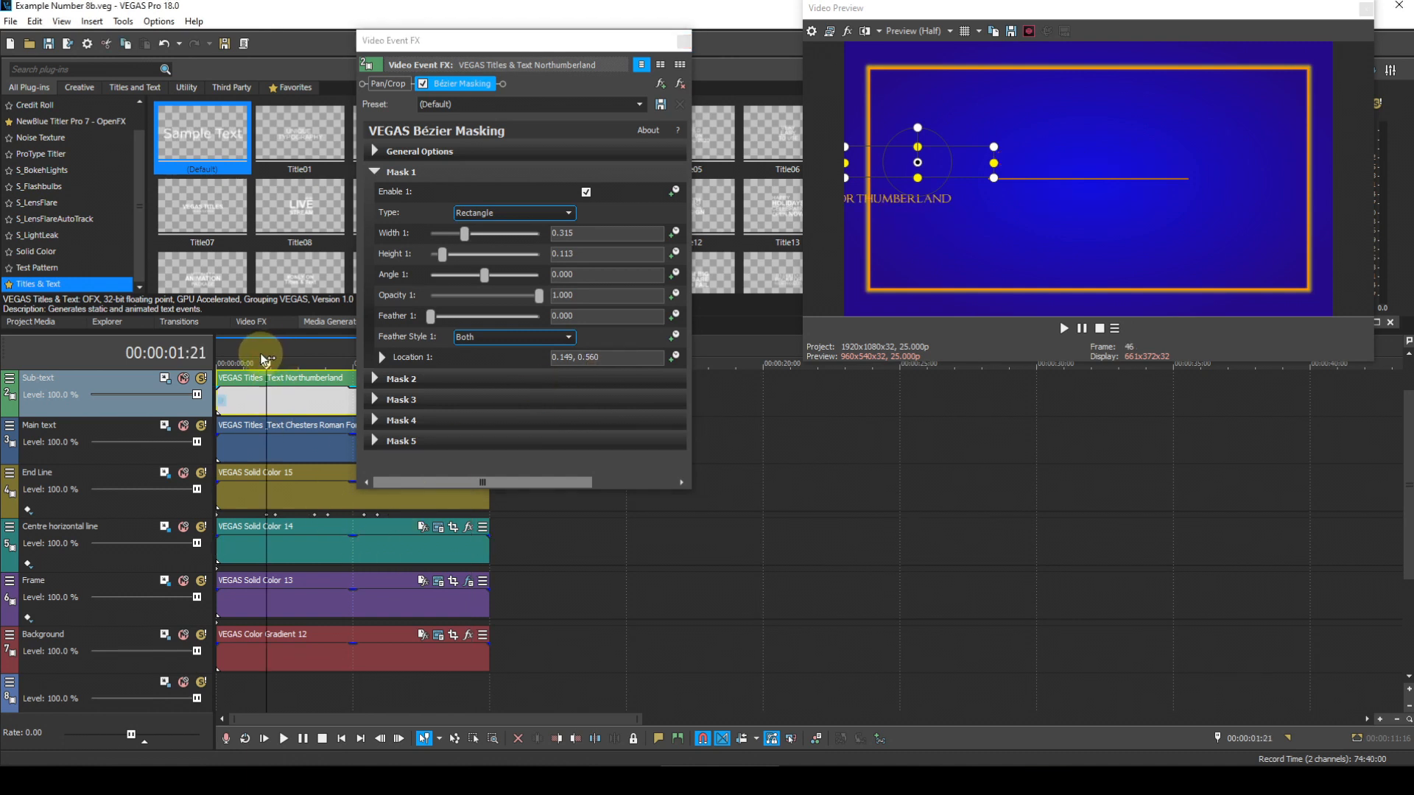
{"action": "left_click", "coordinate": [257, 352]}
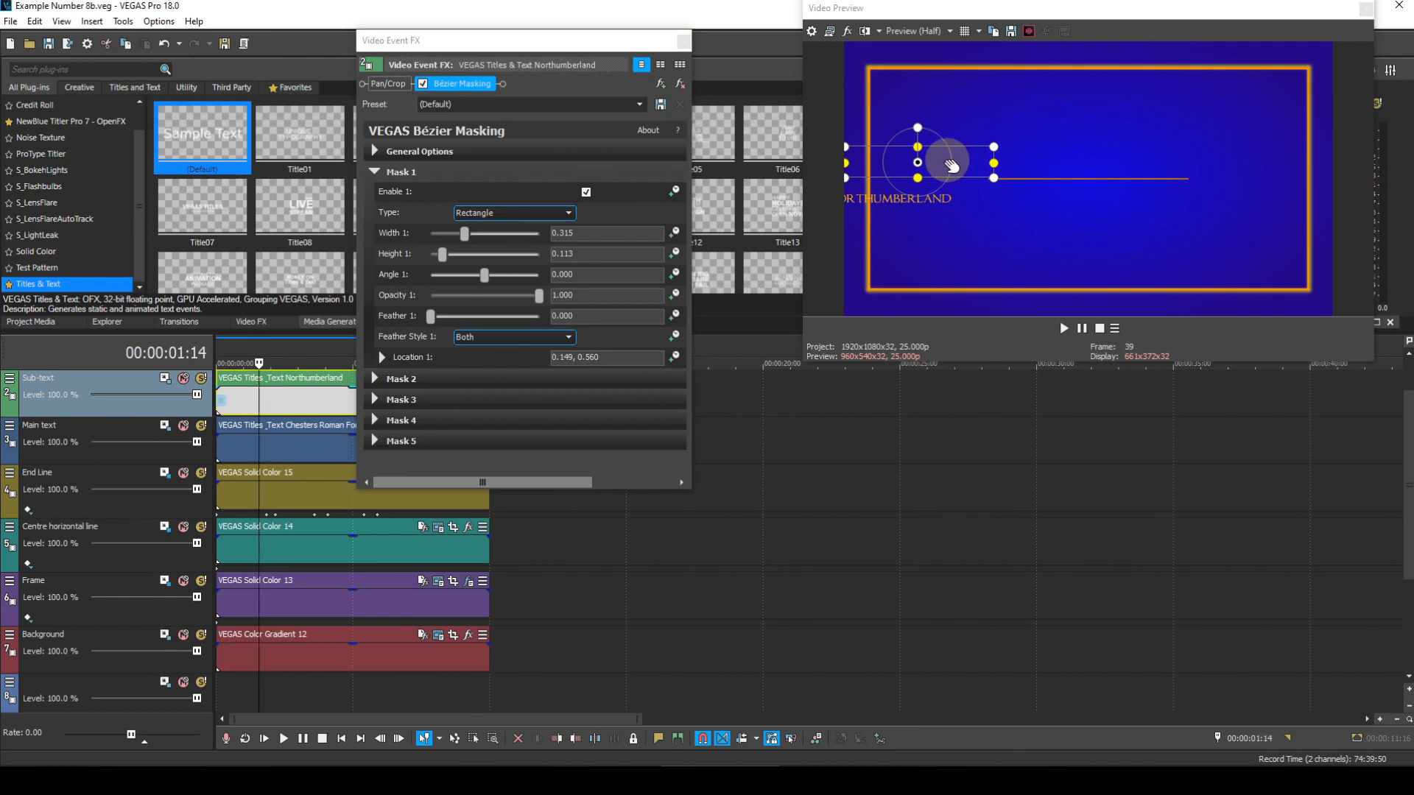
{"action": "left_click", "coordinate": [935, 171]}
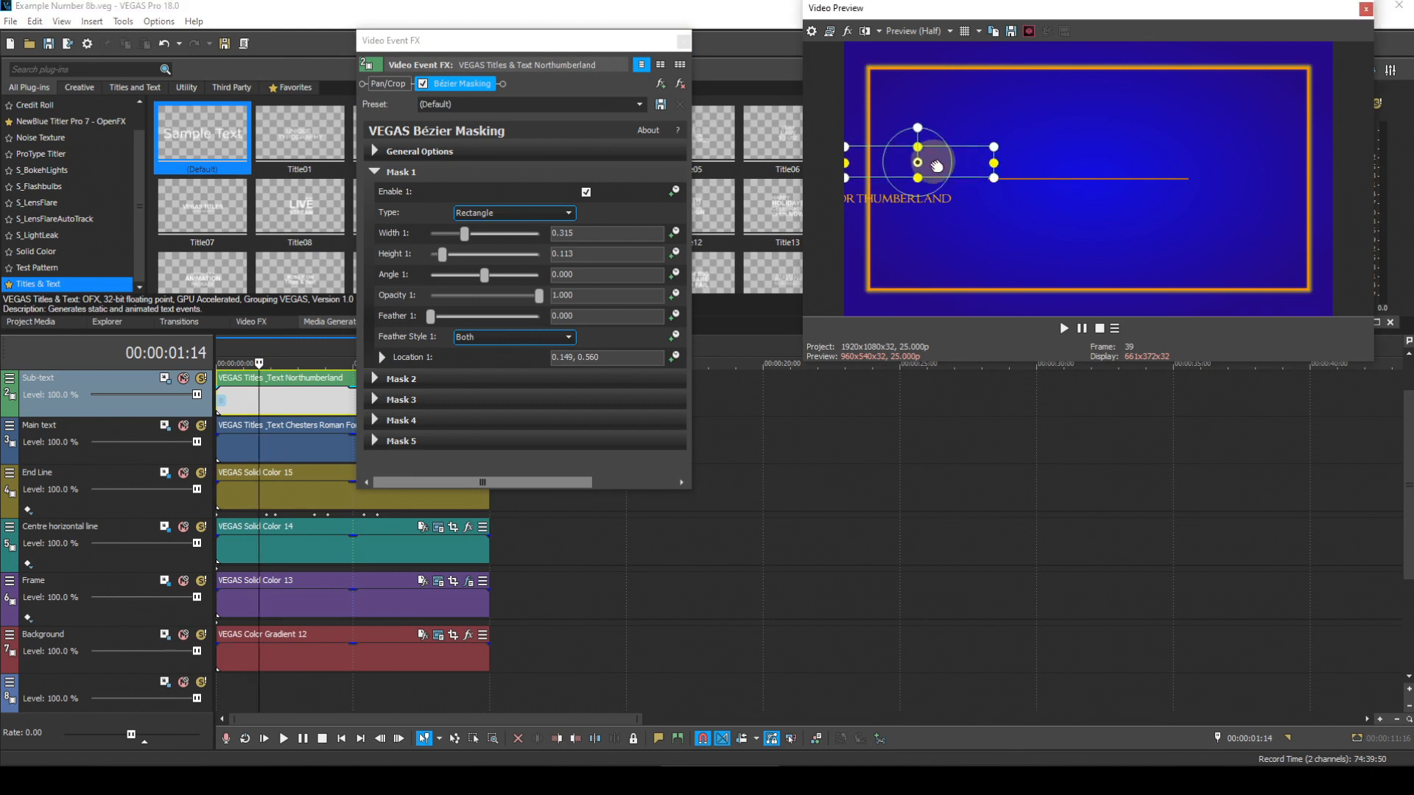
{"action": "left_click_drag", "start_coordinate": [934, 175], "coordinate": [933, 198]}
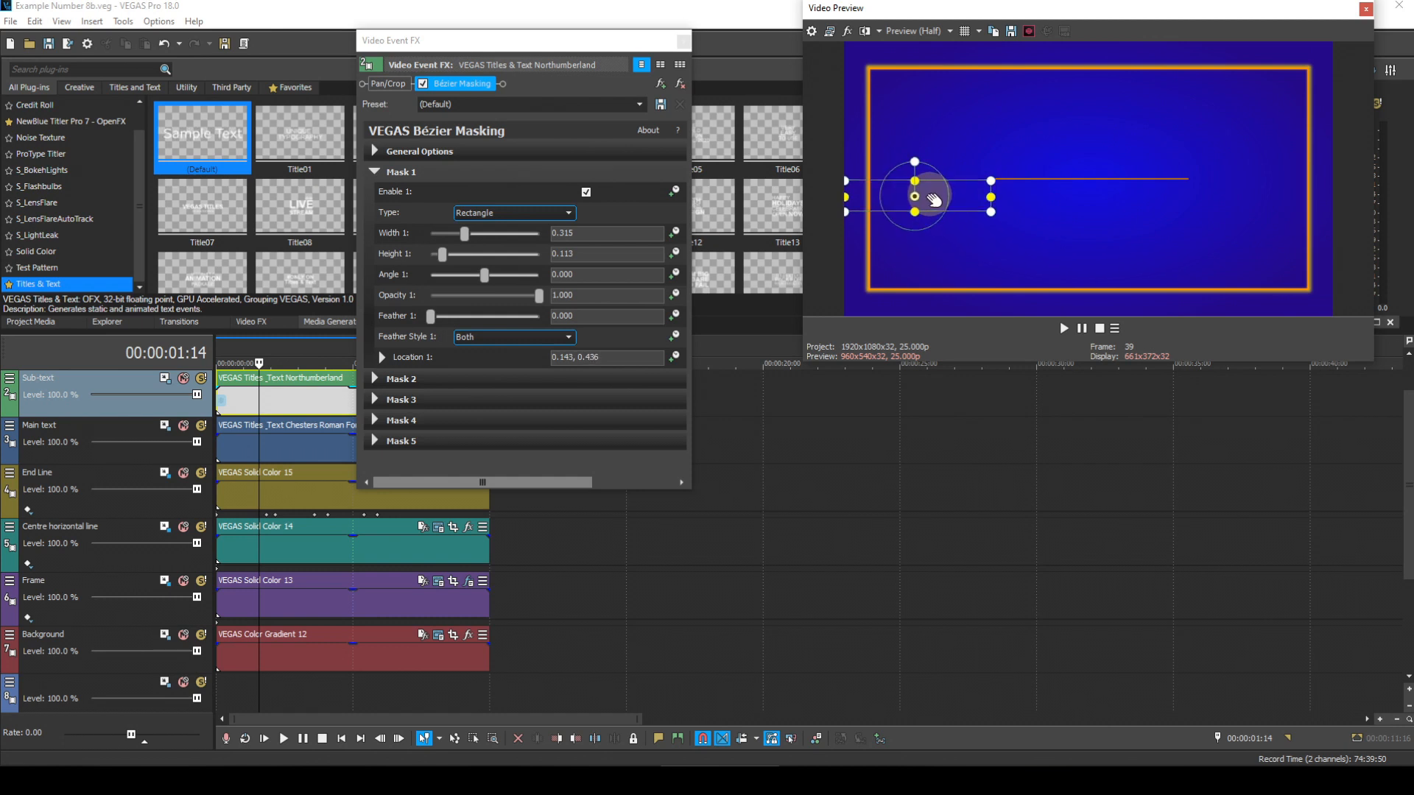
- Turn off Invert for the Northumberland mask, nudge Mask 1 down to about 0.143, 0.428 and close the effect settings
{"action": "left_click", "coordinate": [378, 149]}
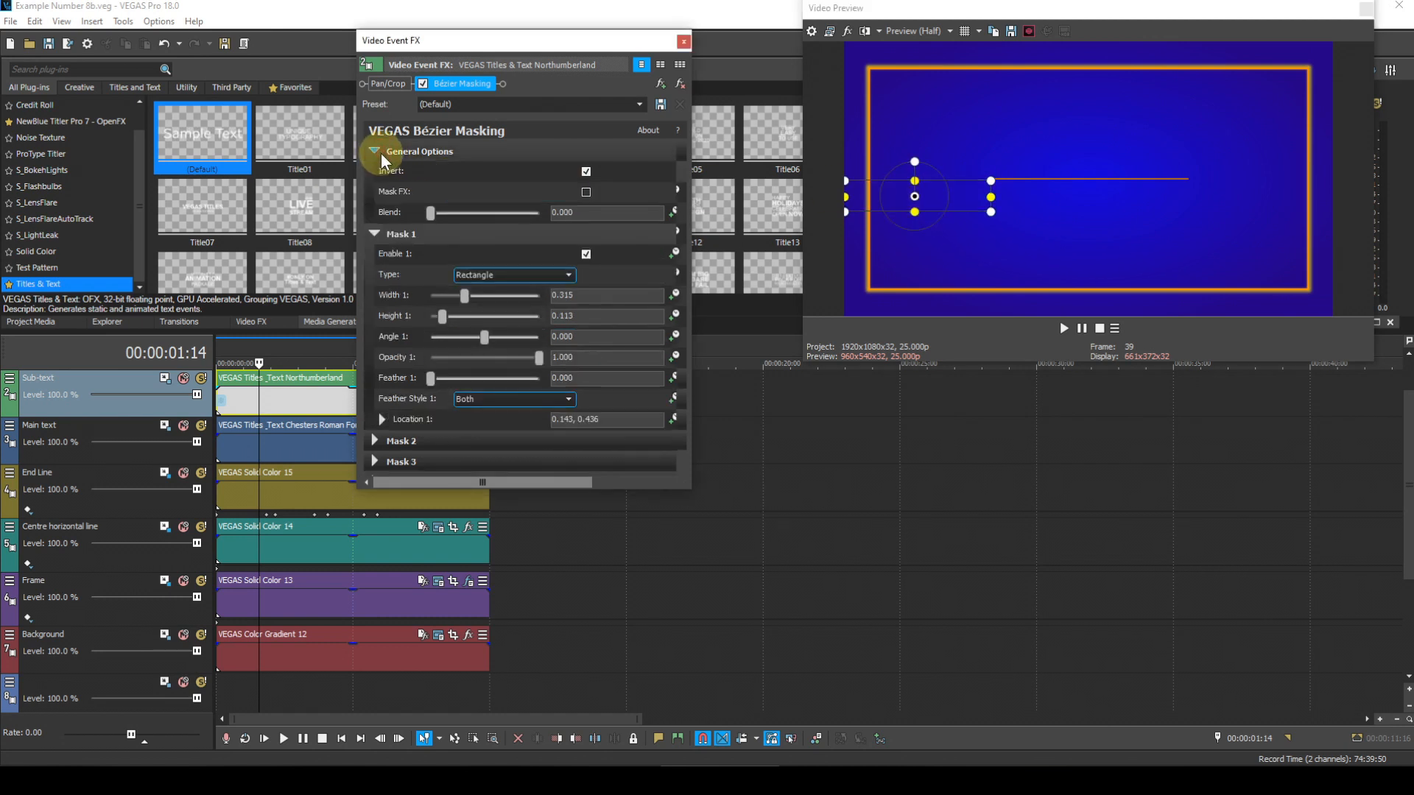
{"action": "left_click", "coordinate": [586, 171]}
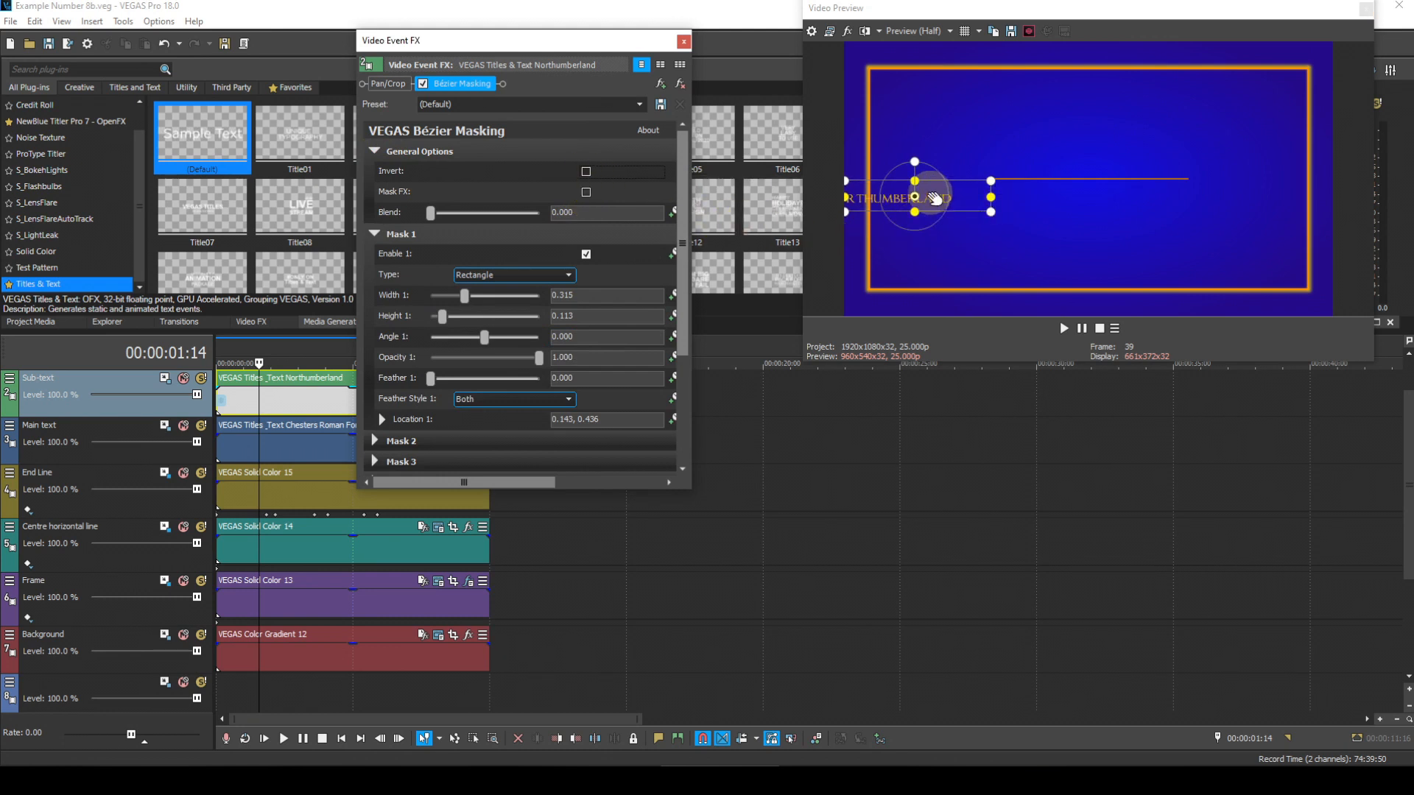
{"action": "left_click_drag", "start_coordinate": [933, 197], "coordinate": [933, 200]}
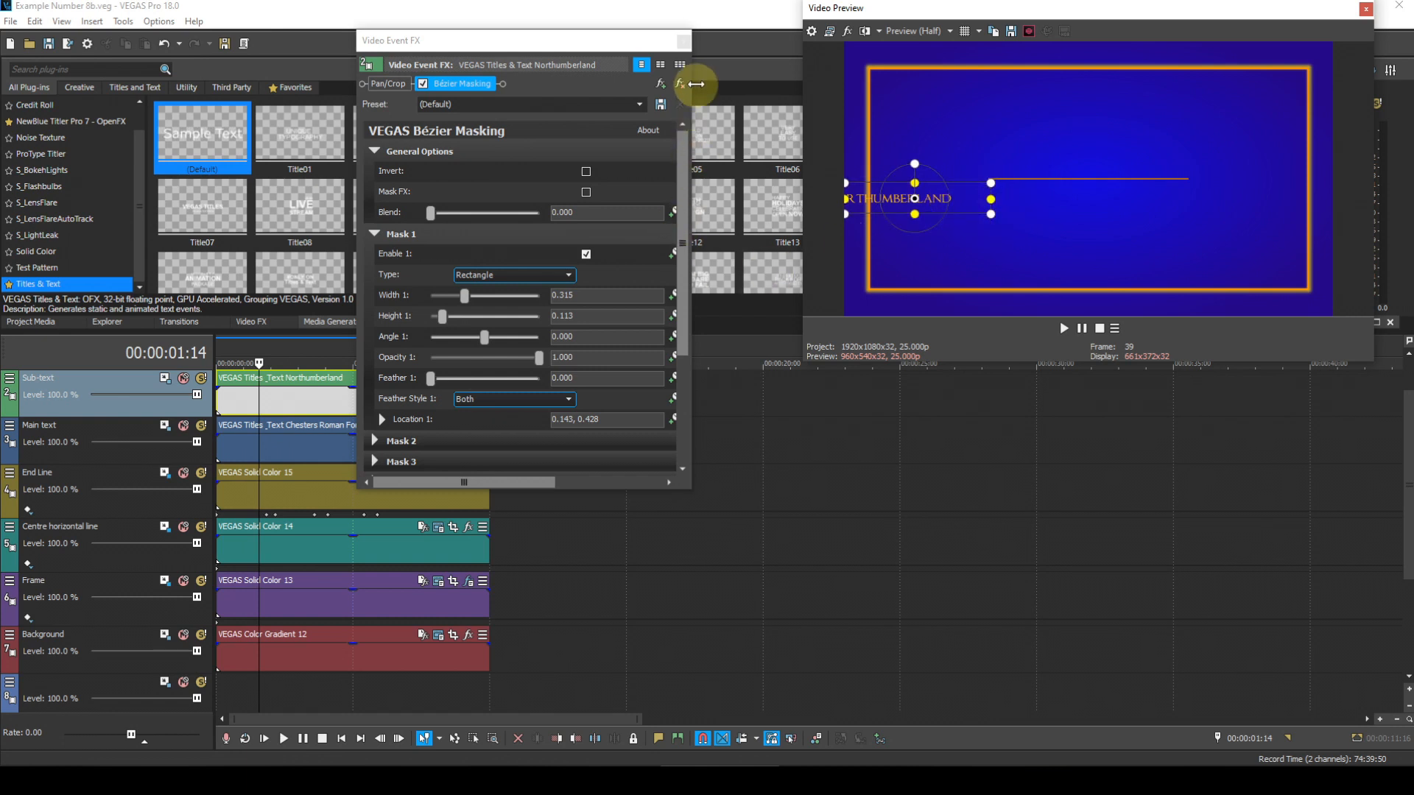
{"action": "left_click", "coordinate": [684, 42]}
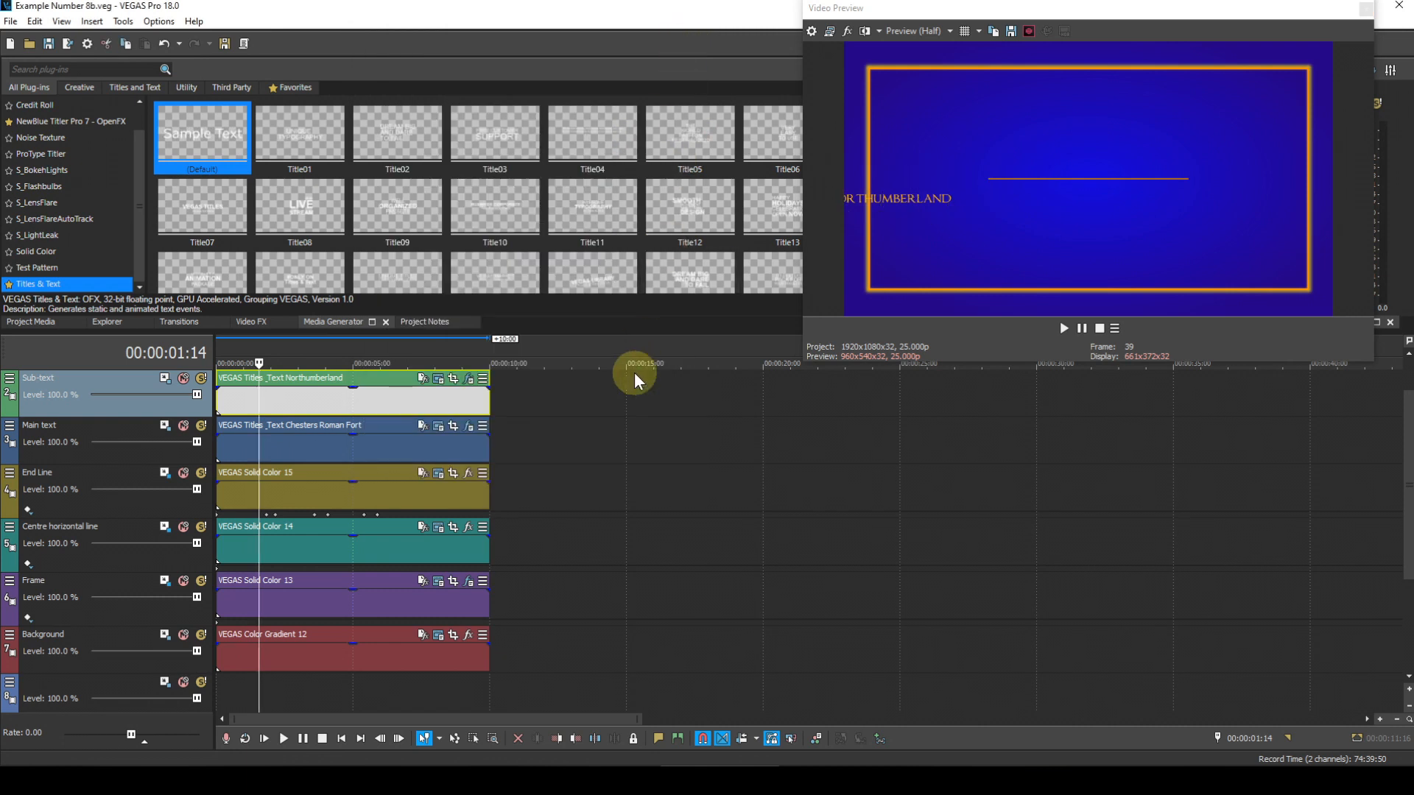
- Check the Mask 1 location in the Chesters Roman Fort event's Bézier Masking settings
{"action": "left_click", "coordinate": [469, 430]}
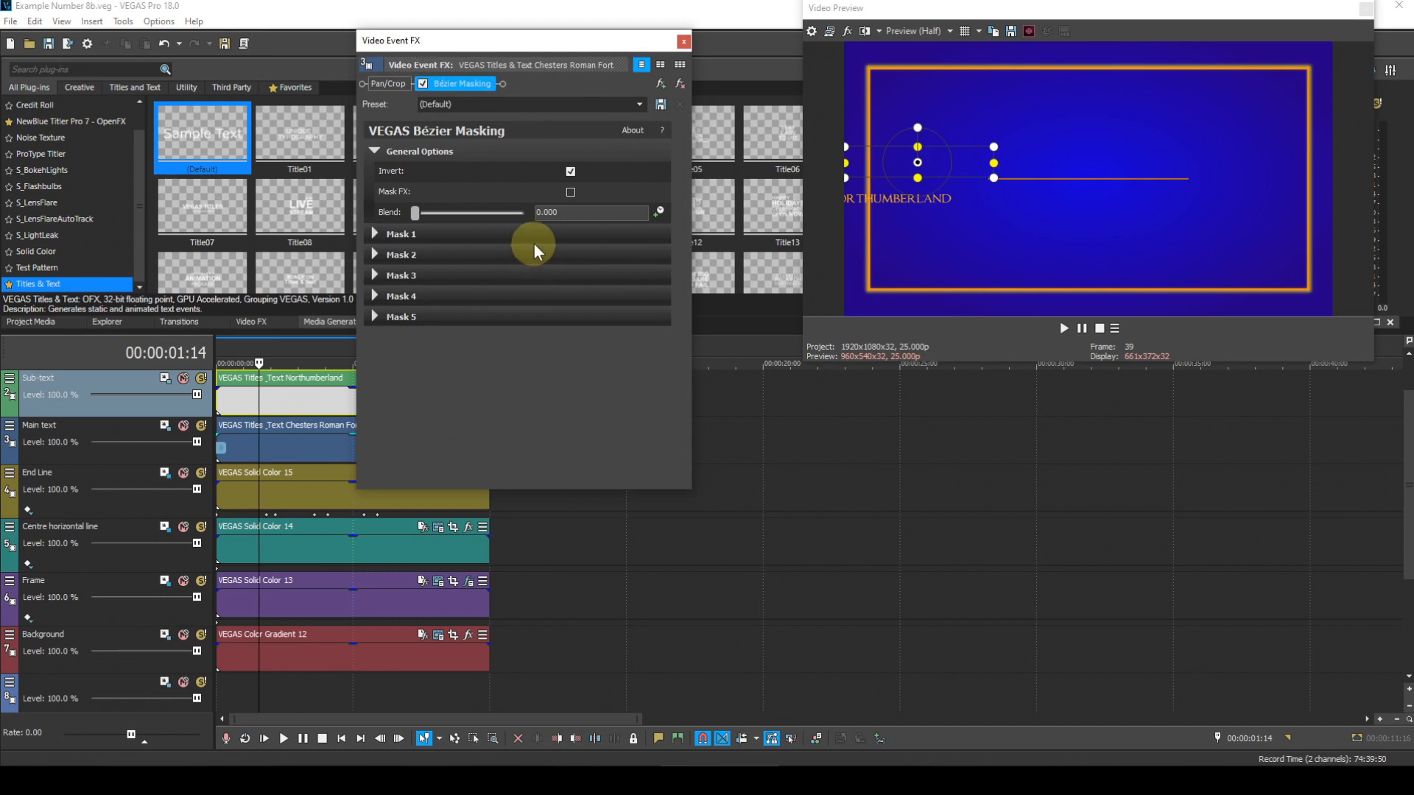
{"action": "left_click", "coordinate": [376, 233]}
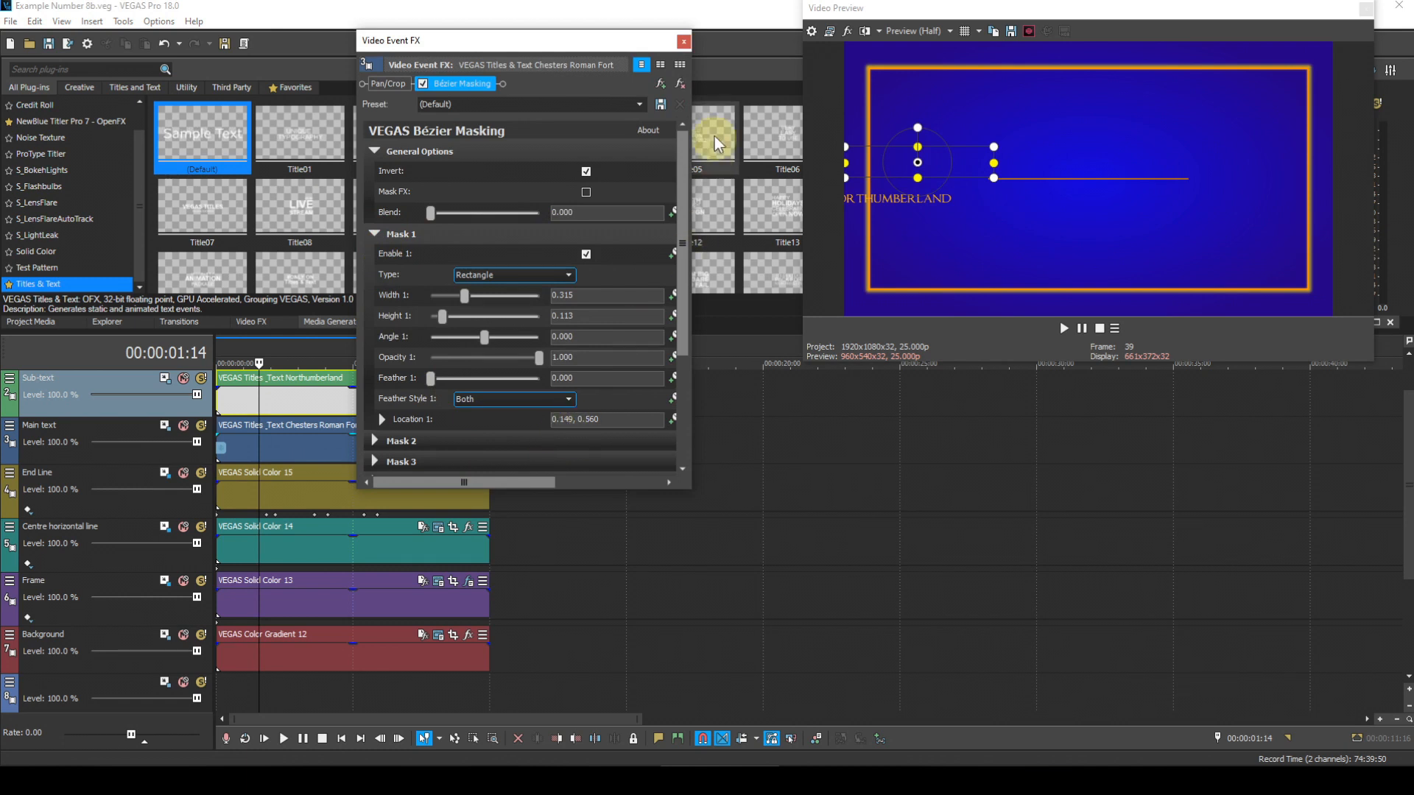
{"action": "left_click", "coordinate": [684, 42]}
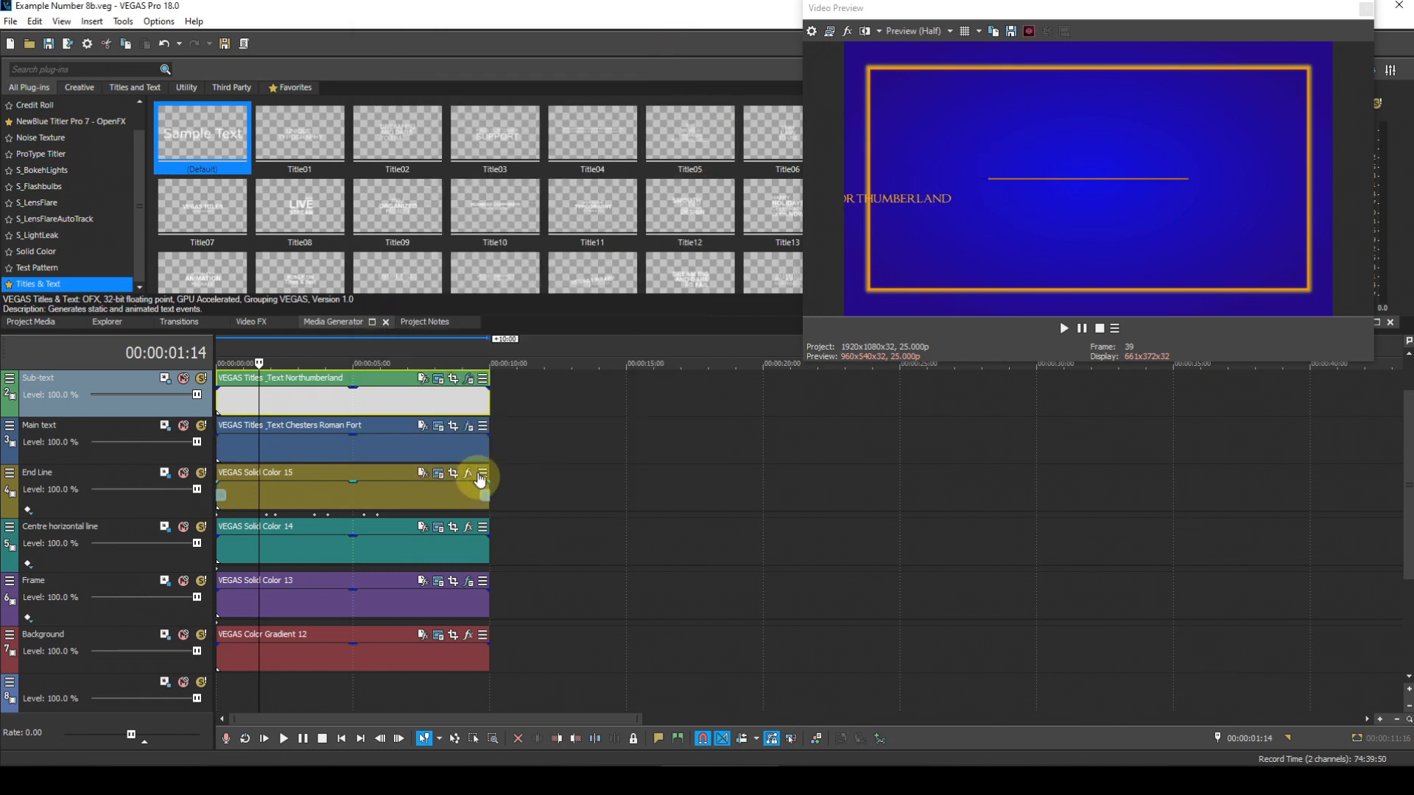
- Set the Northumberland event's Mask 1 location to 0.149, 0.428, enable Invert again and close the effect settings
{"action": "left_click", "coordinate": [469, 379]}
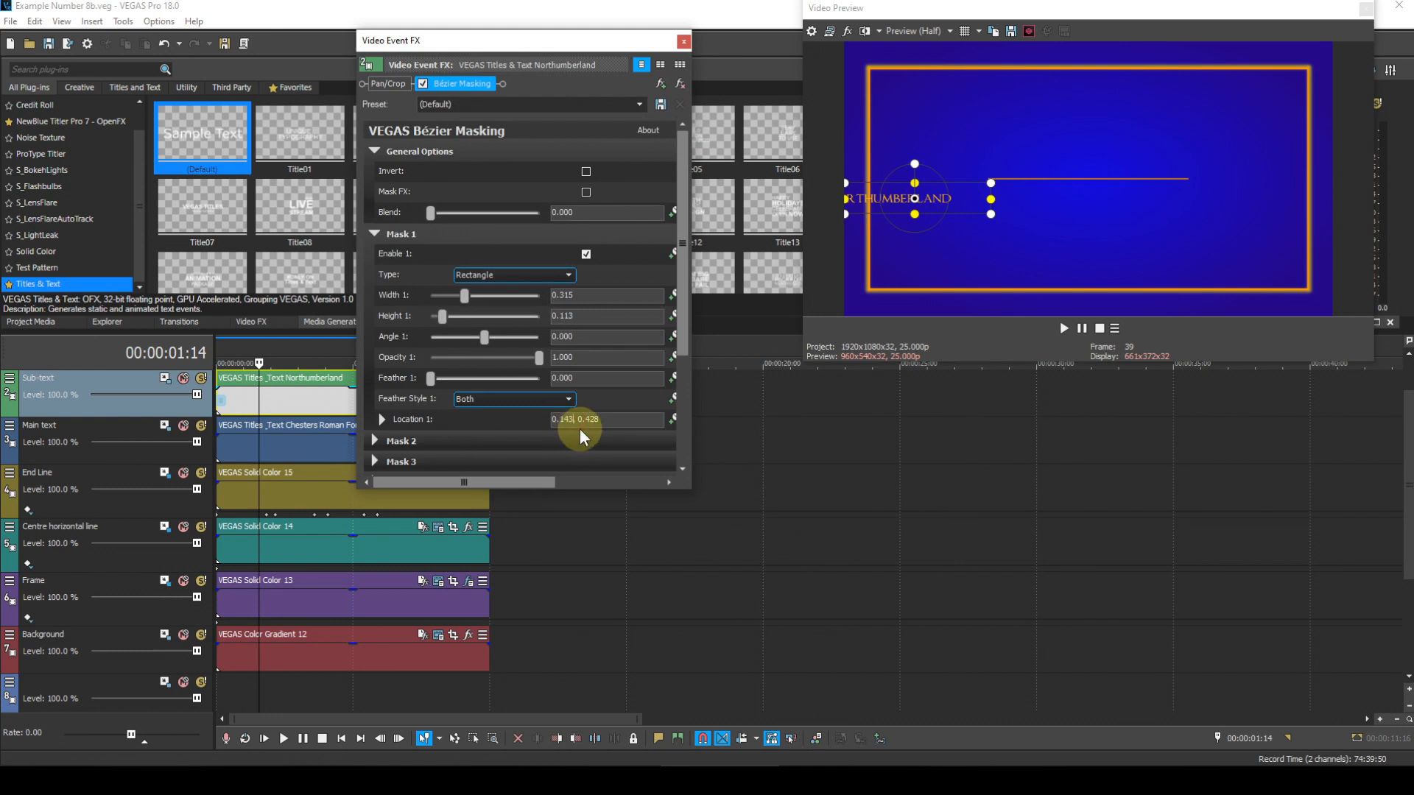
{"action": "key", "text": "BackSpace"}
{"action": "type", "text": "9"}
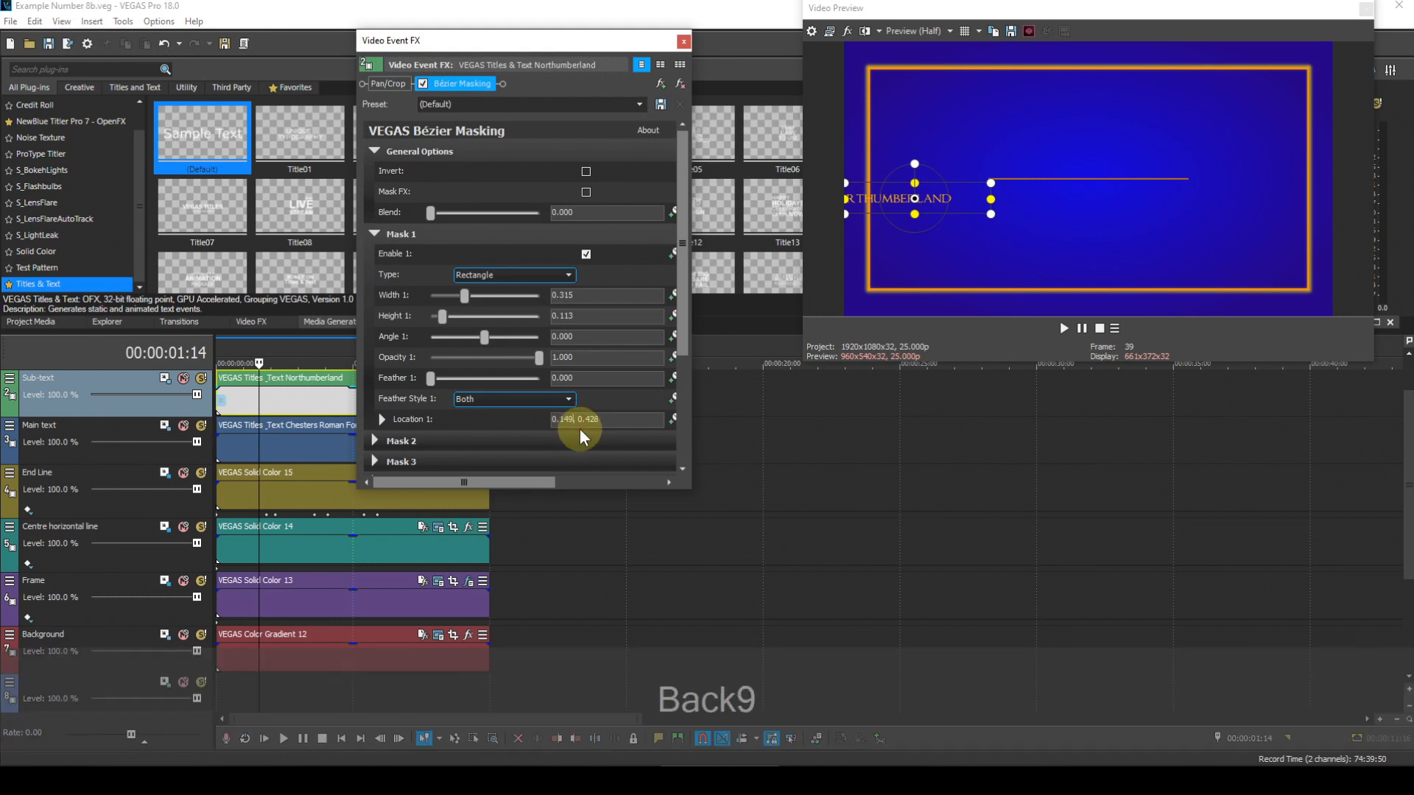
{"action": "key", "text": "Return"}
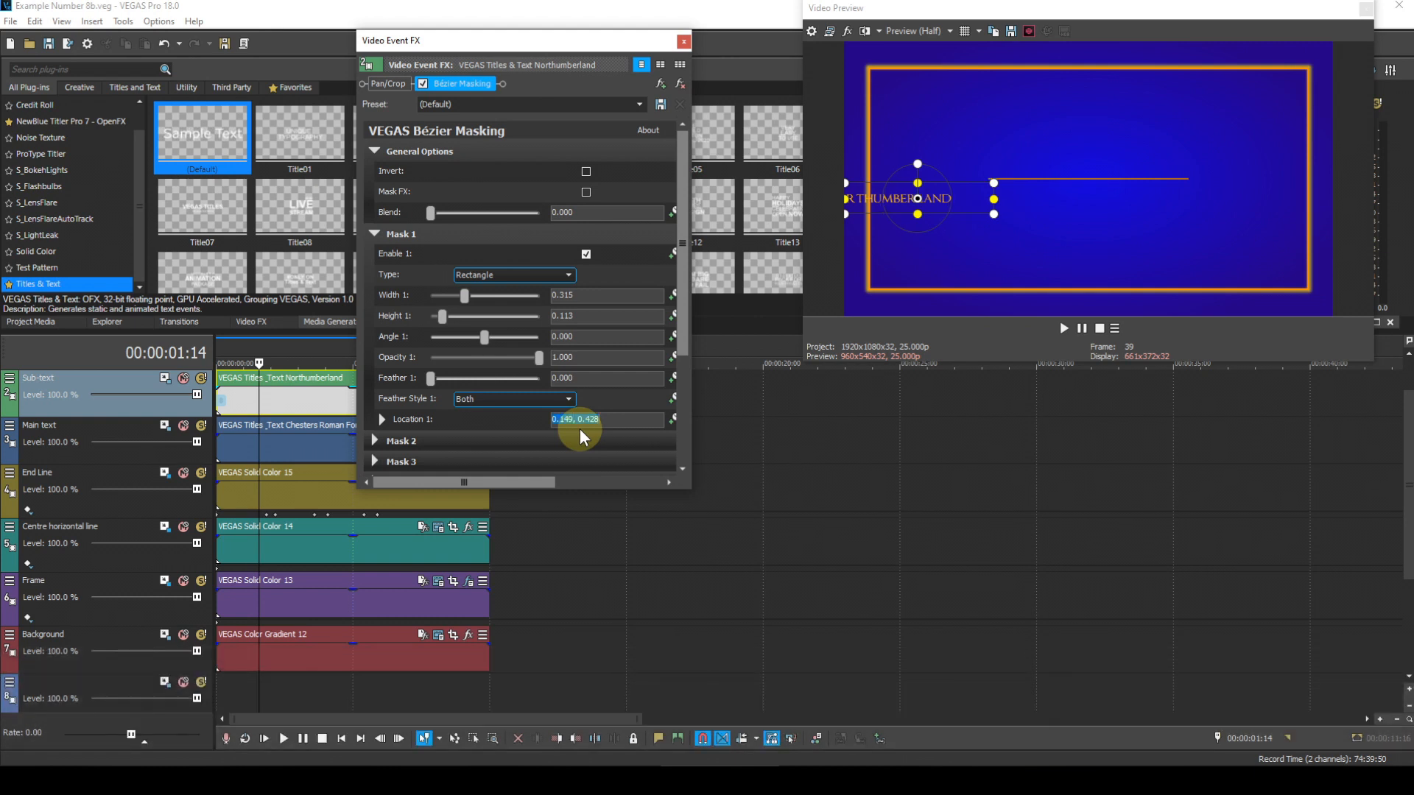
{"action": "left_click", "coordinate": [684, 41]}
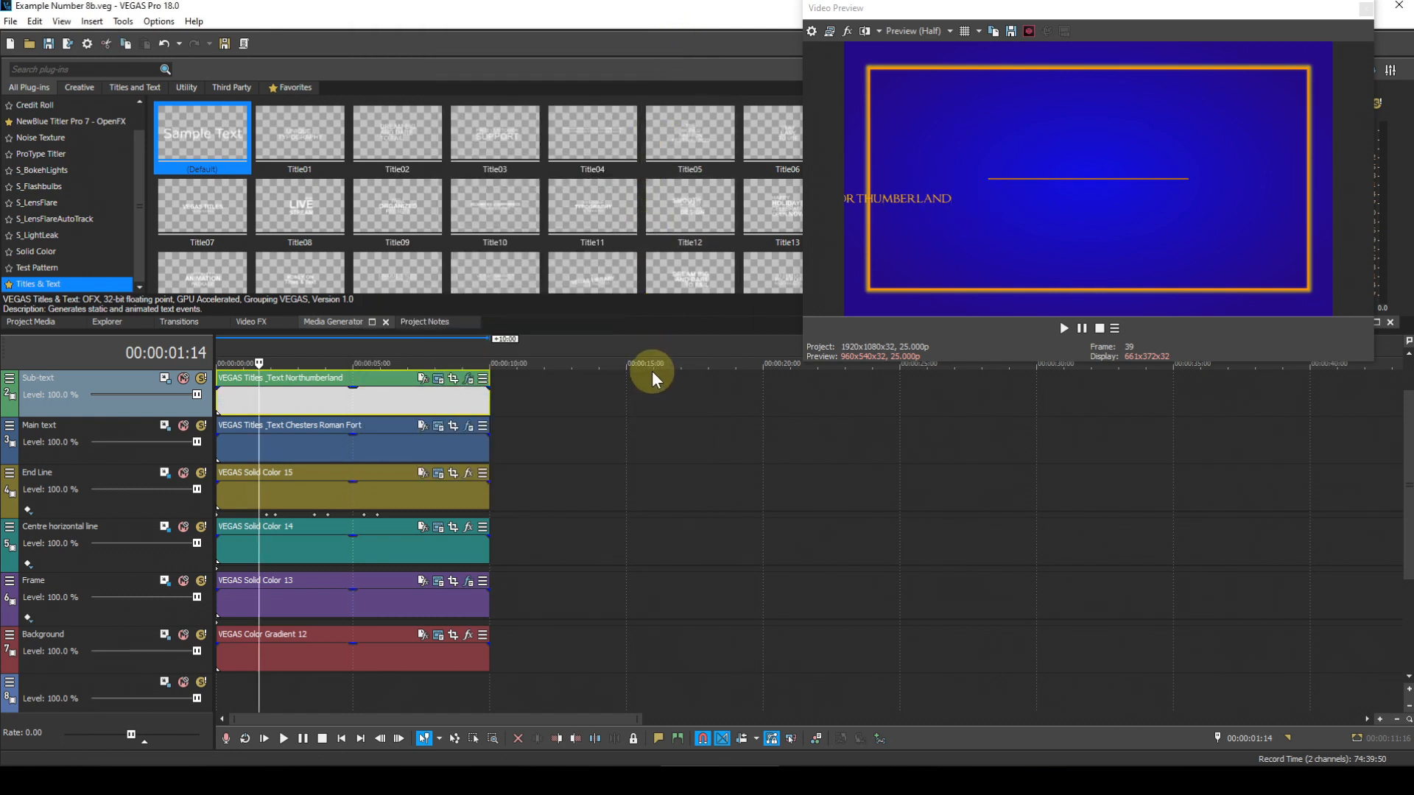
{"action": "left_click", "coordinate": [469, 380]}
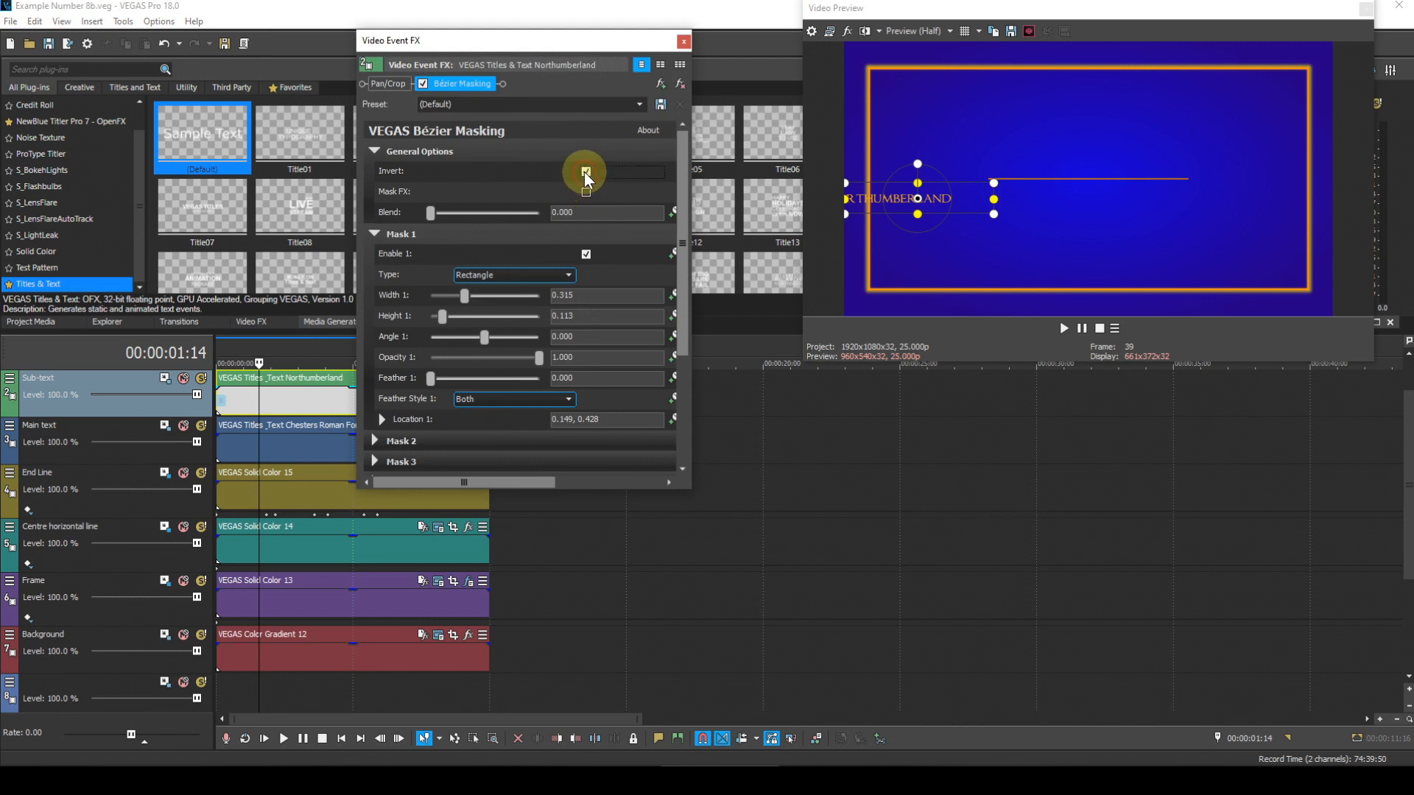
{"action": "left_click", "coordinate": [683, 40]}
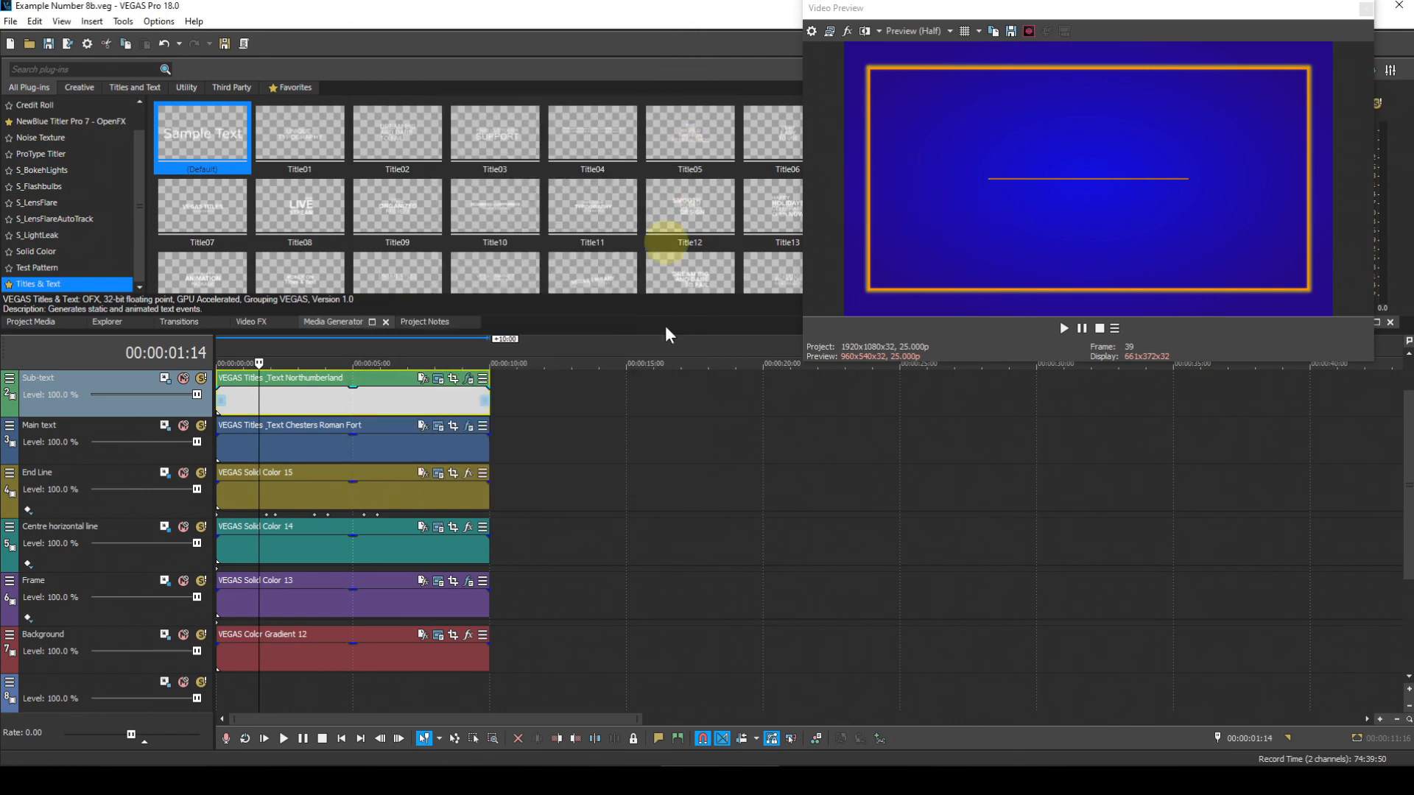
- Play the title animation from the start to check how both texts slide in, then stop playback
{"action": "left_click", "coordinate": [342, 739]}
{"action": "left_click", "coordinate": [283, 739]}
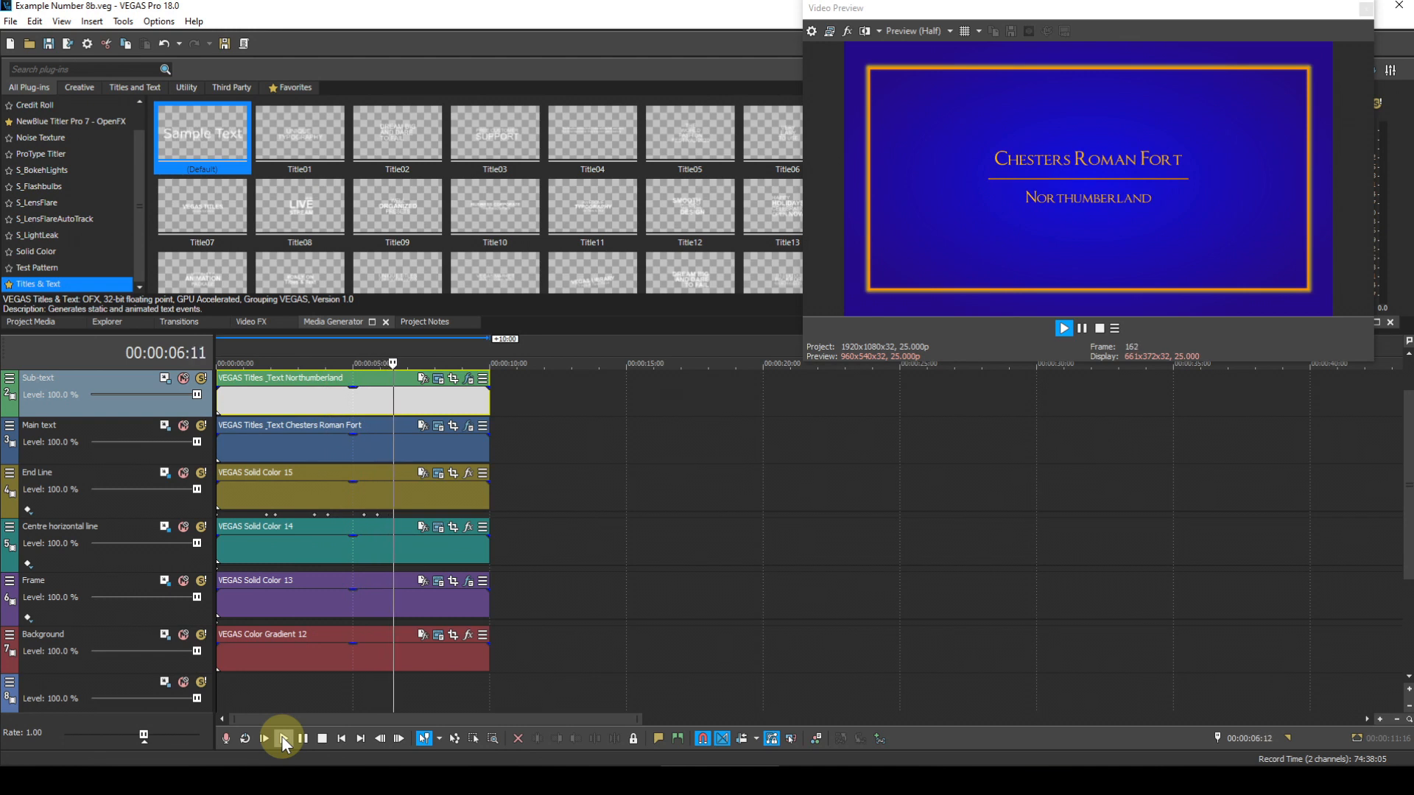
{"action": "left_click", "coordinate": [321, 738]}
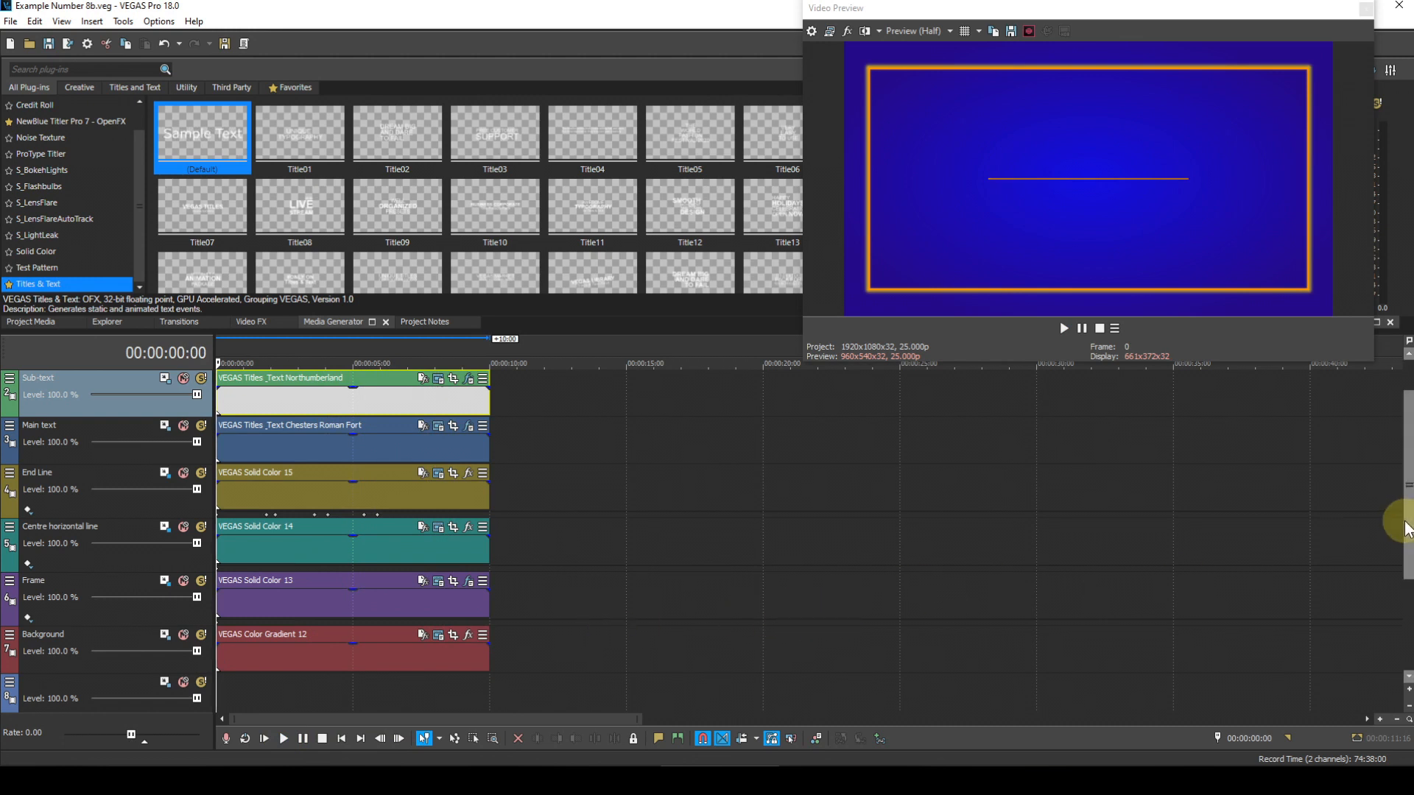
- Add a Titles & Text event at the start of the Corner characters track and set its anchor point to Top Left
{"action": "left_click_drag", "start_coordinate": [1408, 520], "coordinate": [1407, 478]}
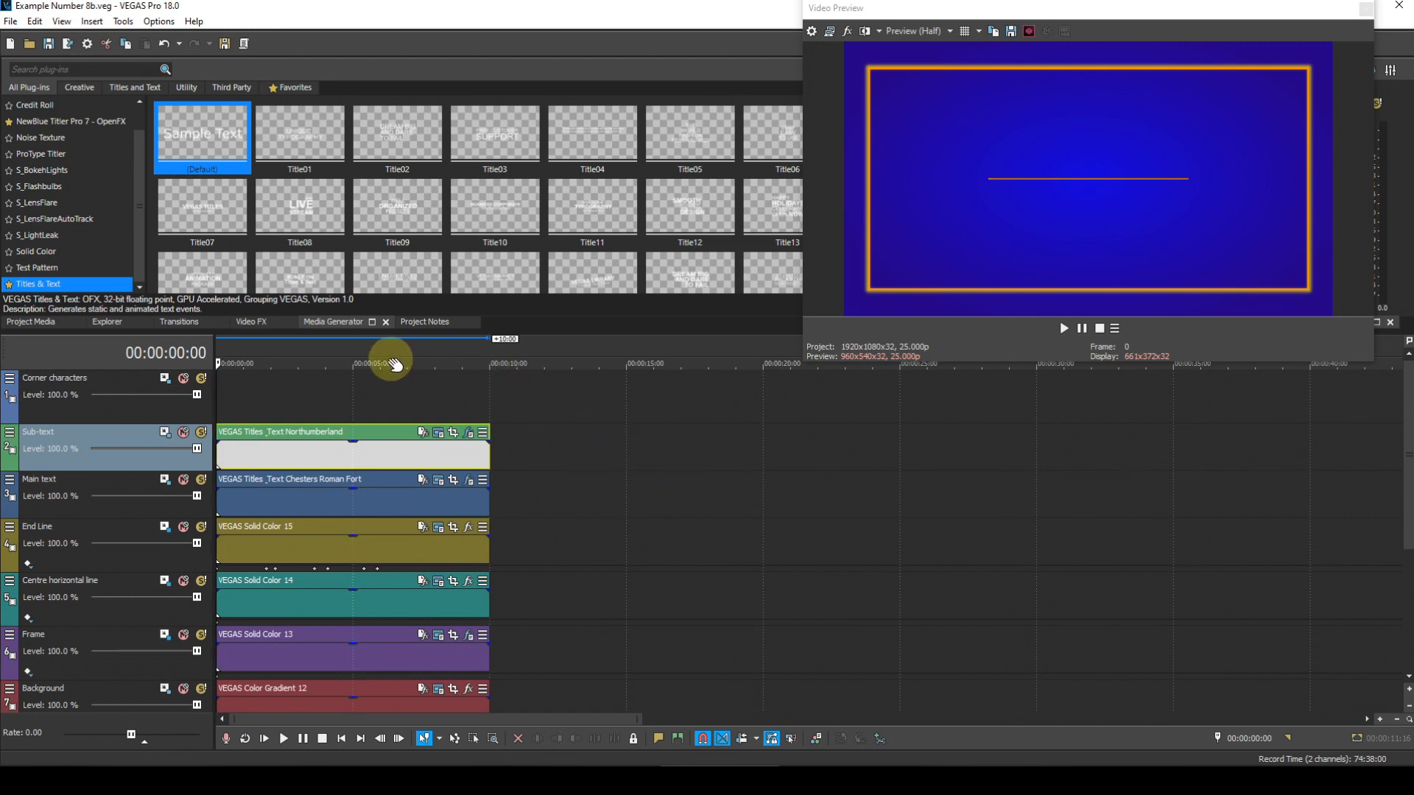
{"action": "left_click_drag", "start_coordinate": [57, 281], "coordinate": [222, 392]}
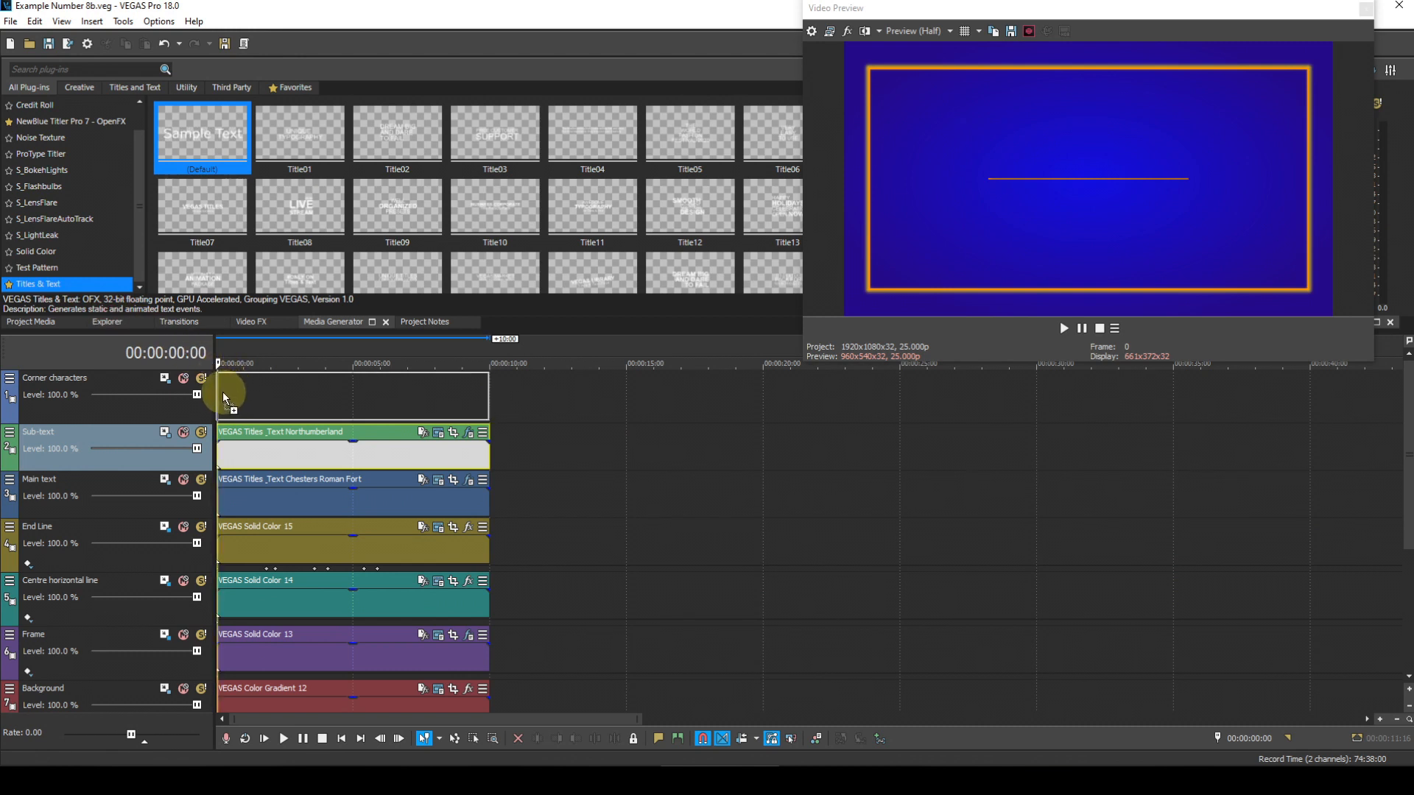
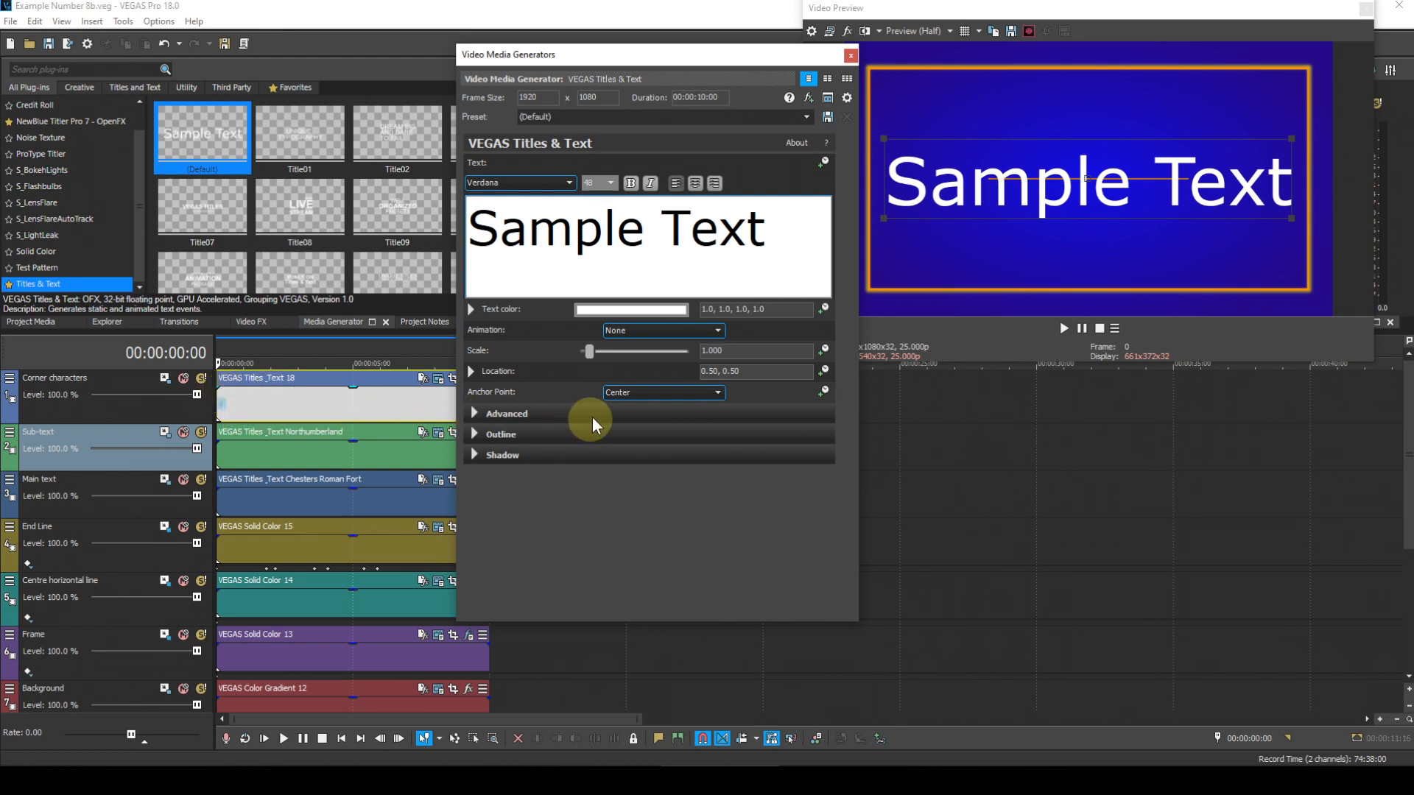
{"action": "left_click", "coordinate": [642, 391]}
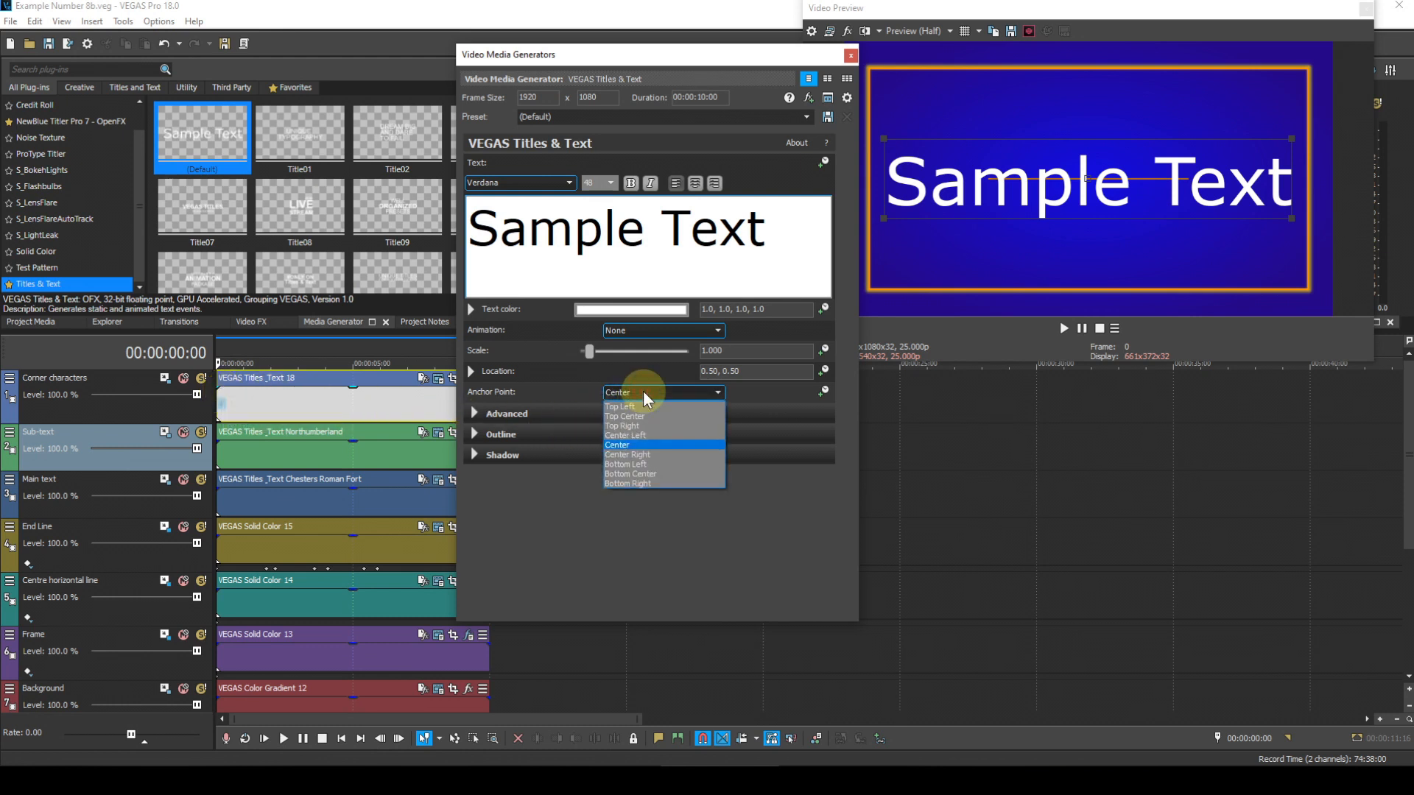
{"action": "left_click", "coordinate": [630, 407]}
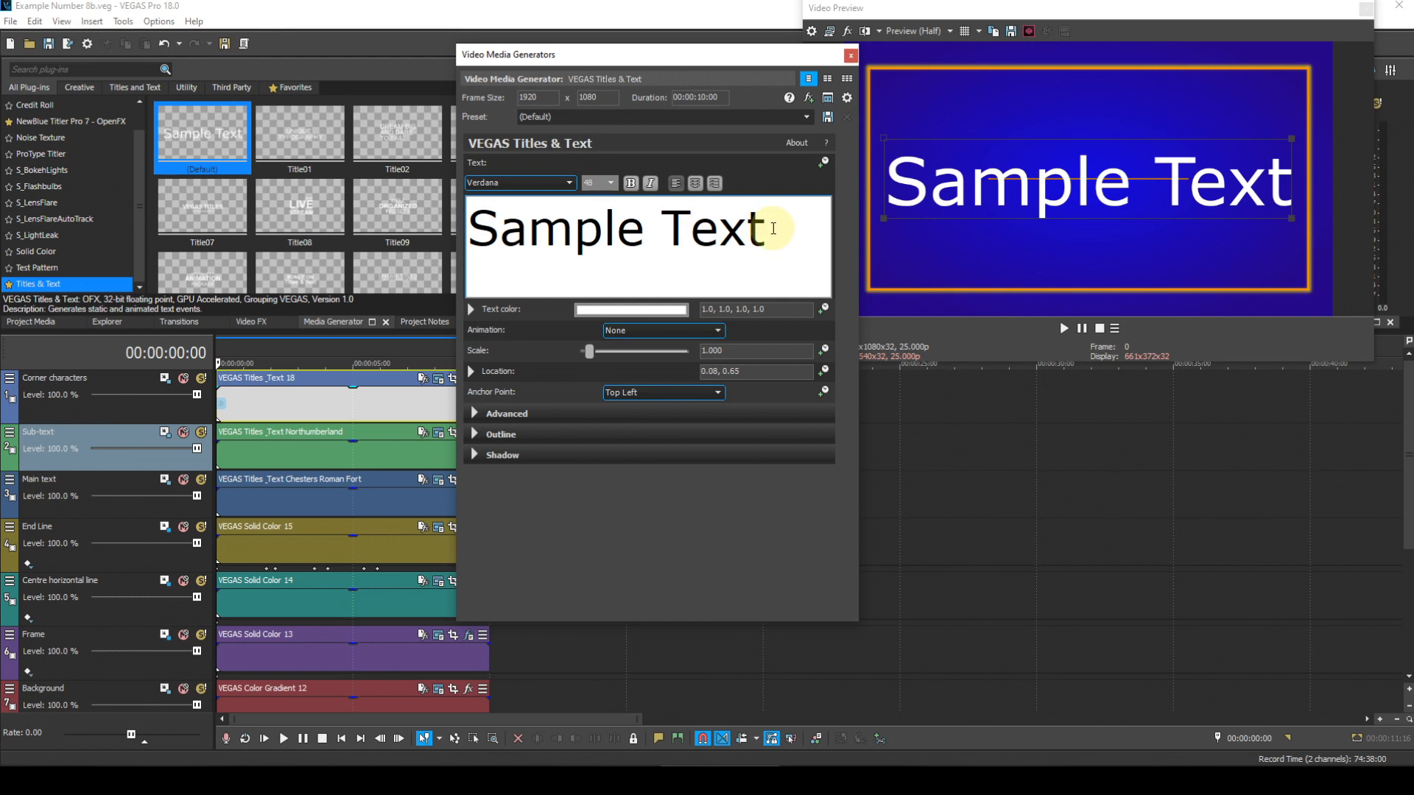
- Set the Corner characters sample text to the Classix font at size 36
{"action": "left_click_drag", "start_coordinate": [772, 227], "coordinate": [599, 228]}
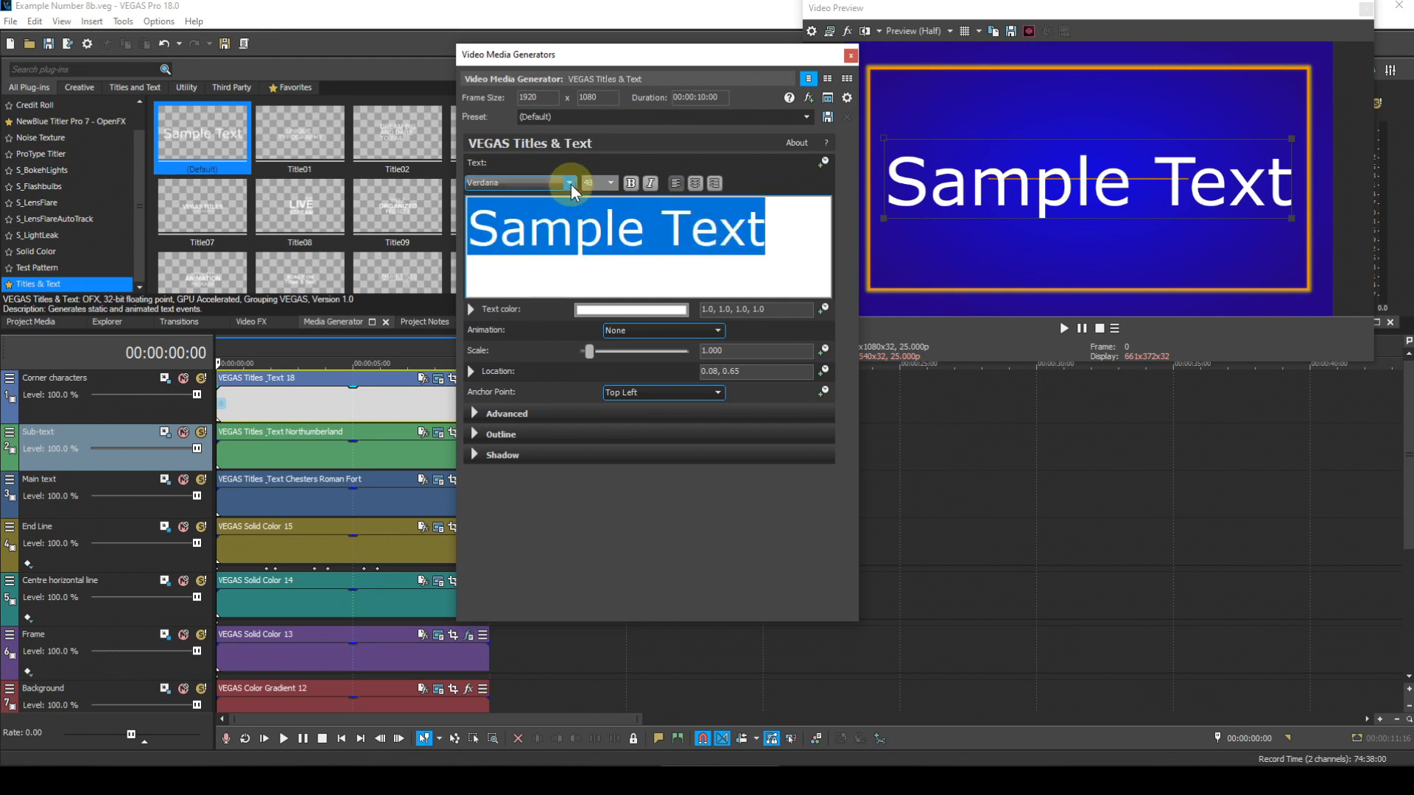
{"action": "left_click", "coordinate": [571, 183]}
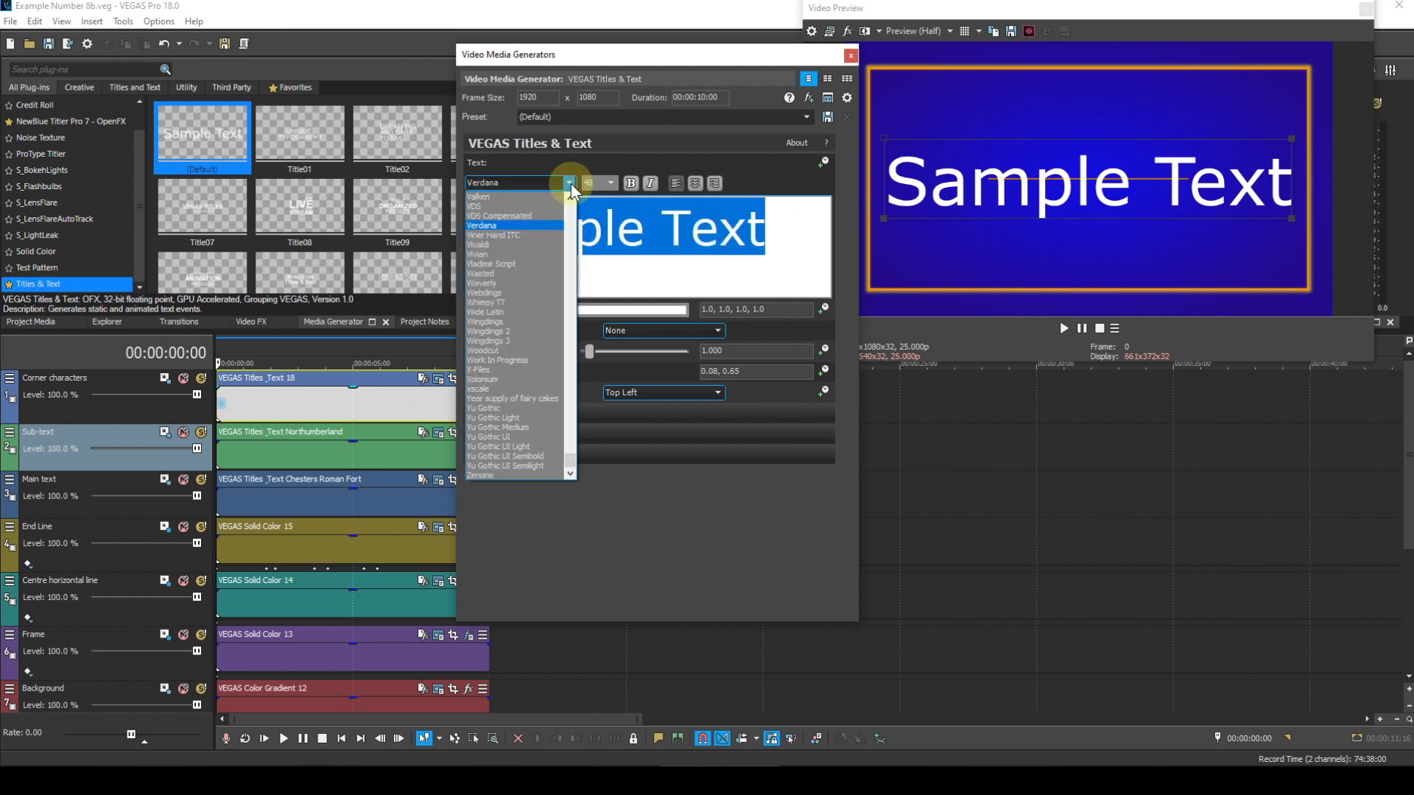
{"action": "key", "text": "shift+c"}
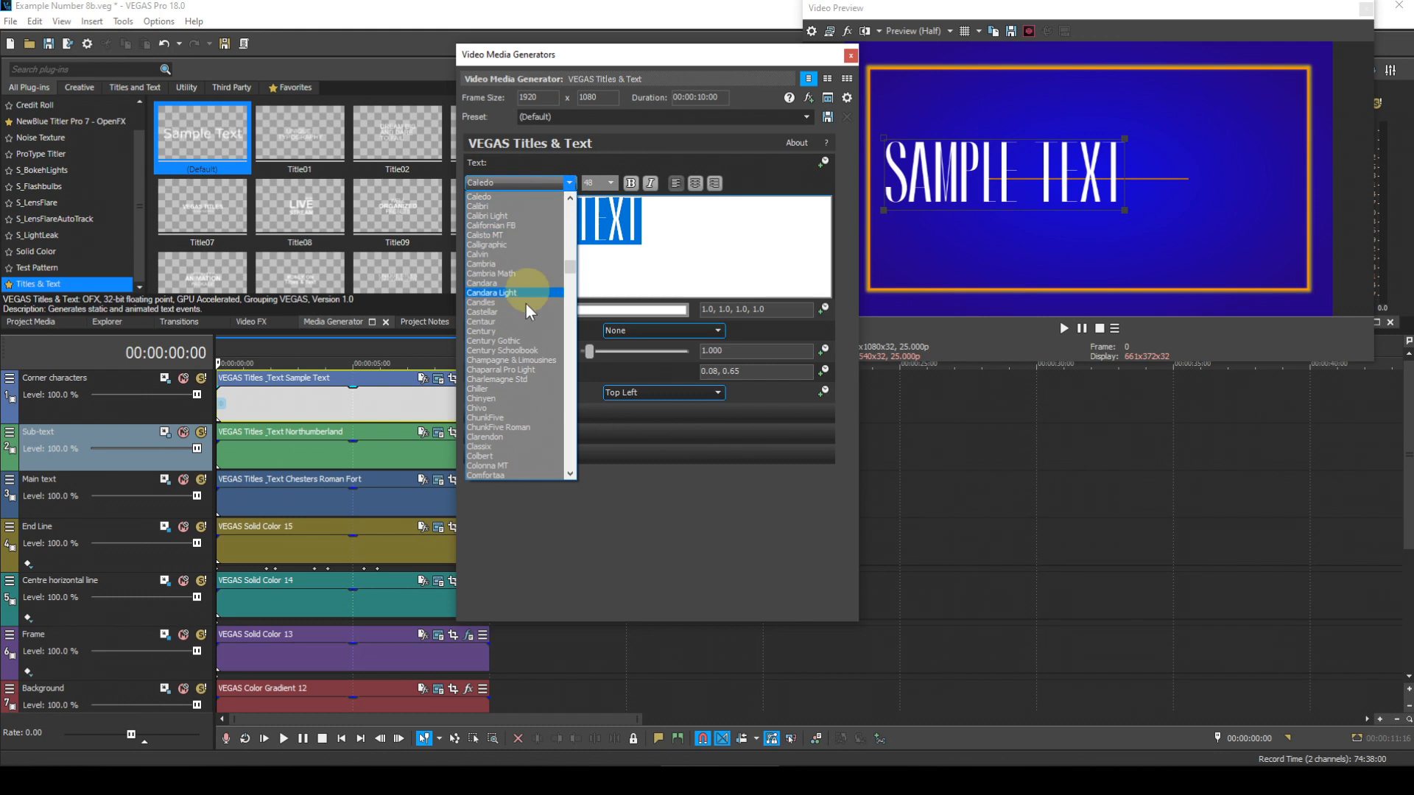
{"action": "left_click", "coordinate": [493, 444]}
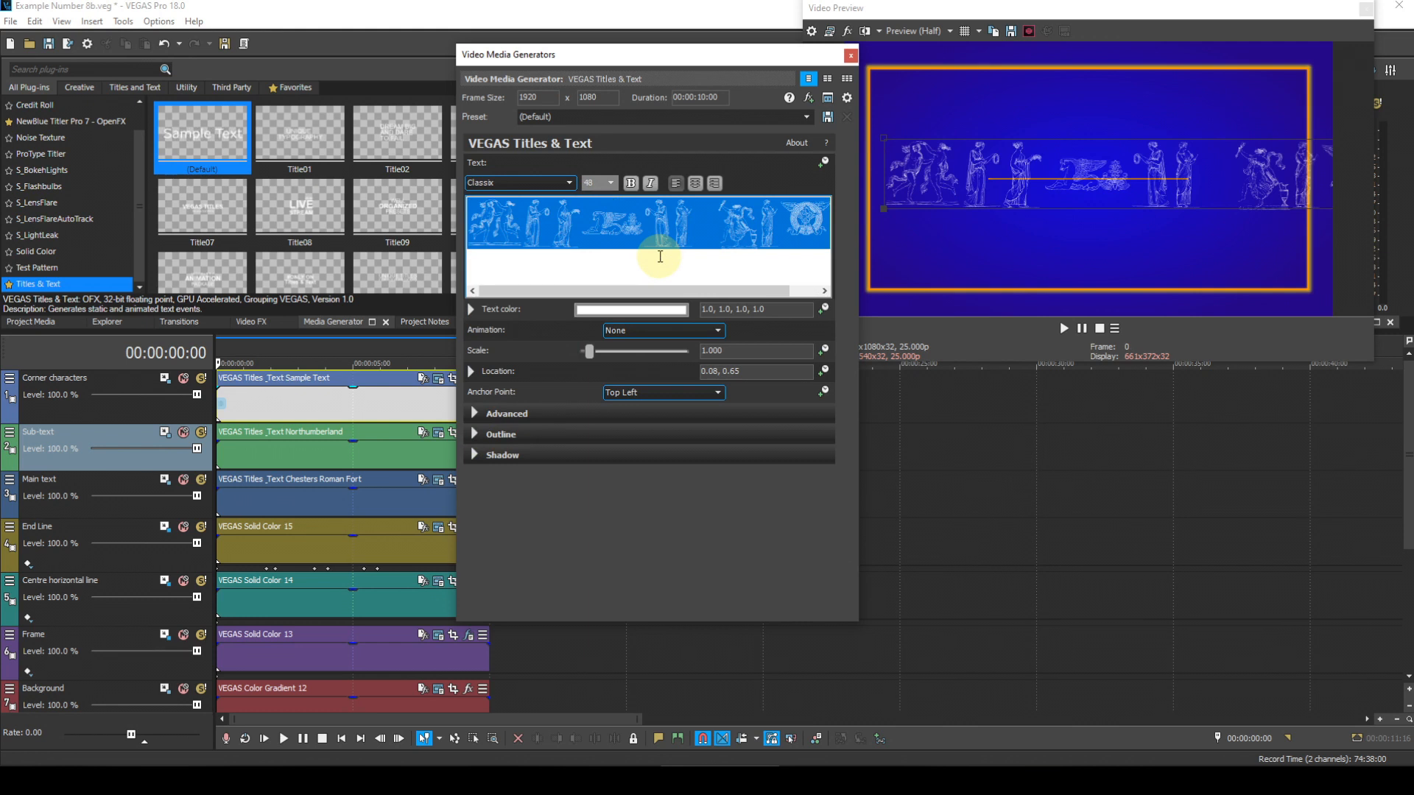
{"action": "left_click", "coordinate": [610, 183]}
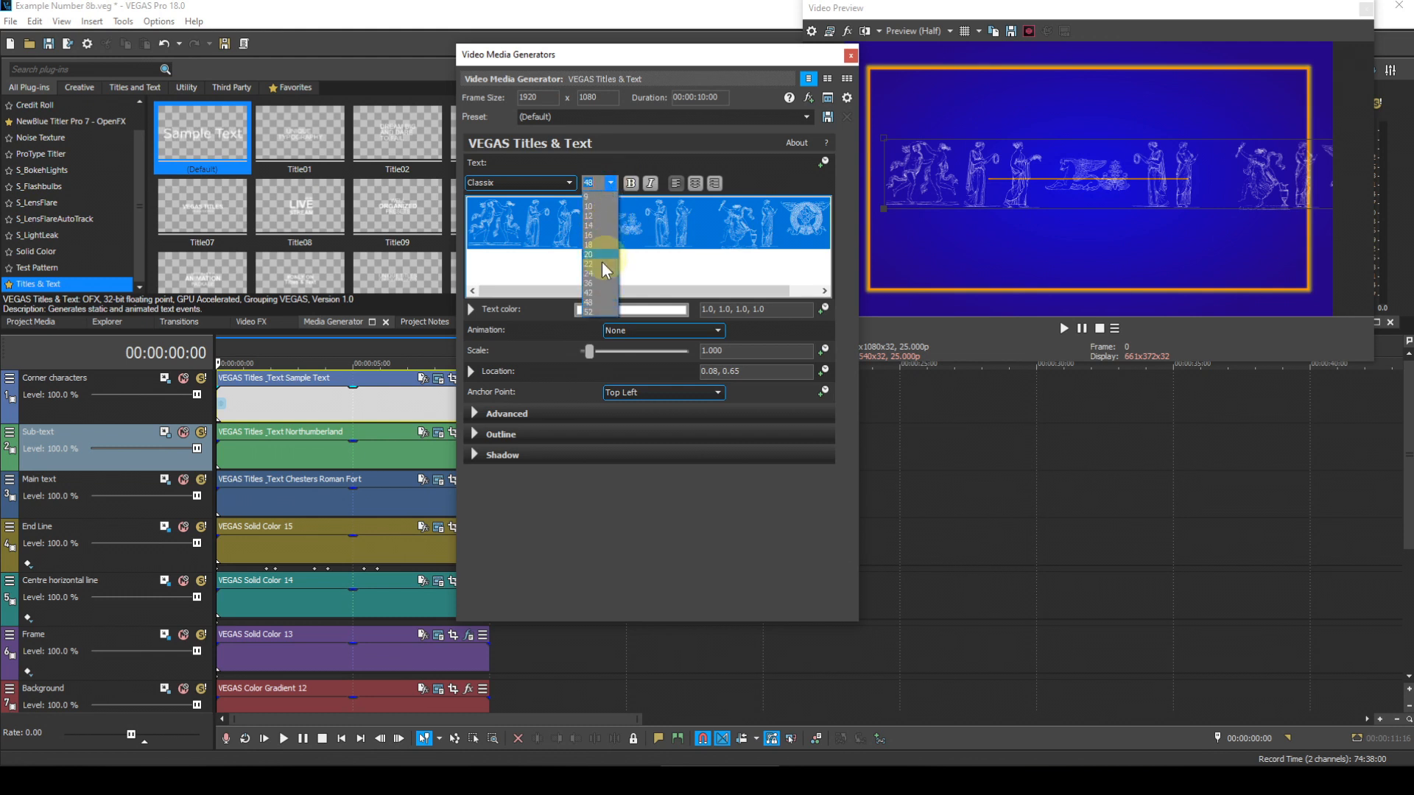
{"action": "left_click", "coordinate": [594, 282]}
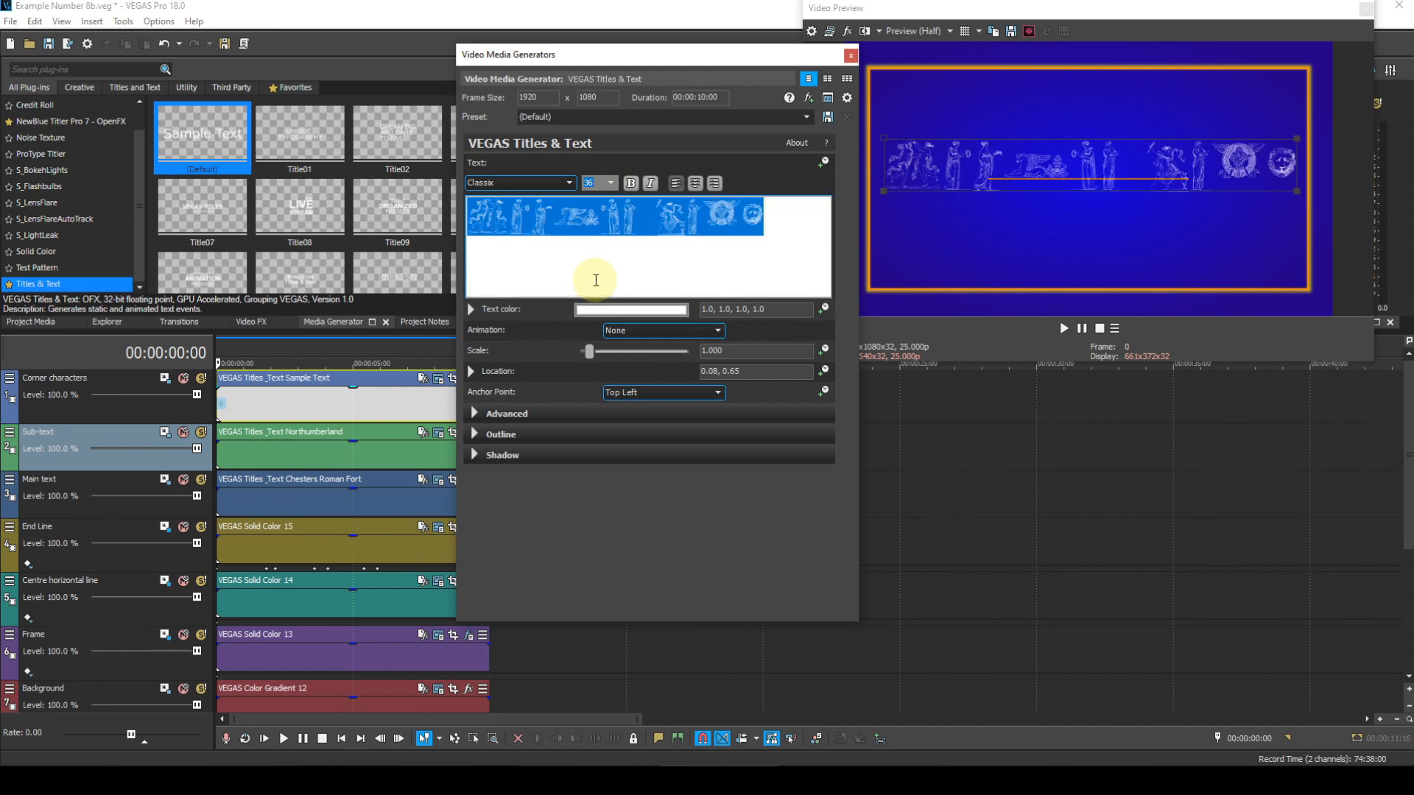
- Set the Corner characters text location to 0.08, 0.89
{"action": "left_click", "coordinate": [749, 372]}
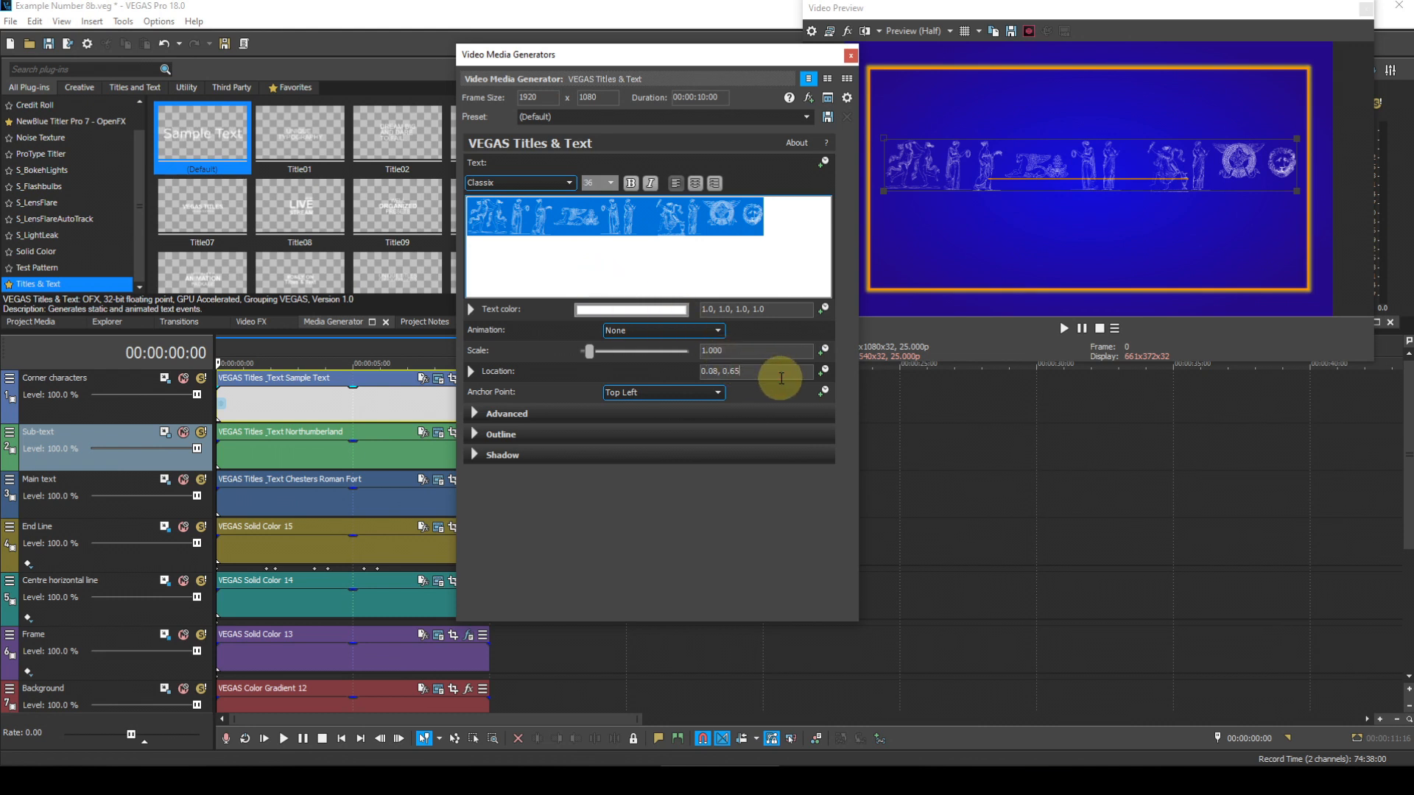
{"action": "key", "text": "BackSpace"}
{"action": "key", "text": "BackSpace"}
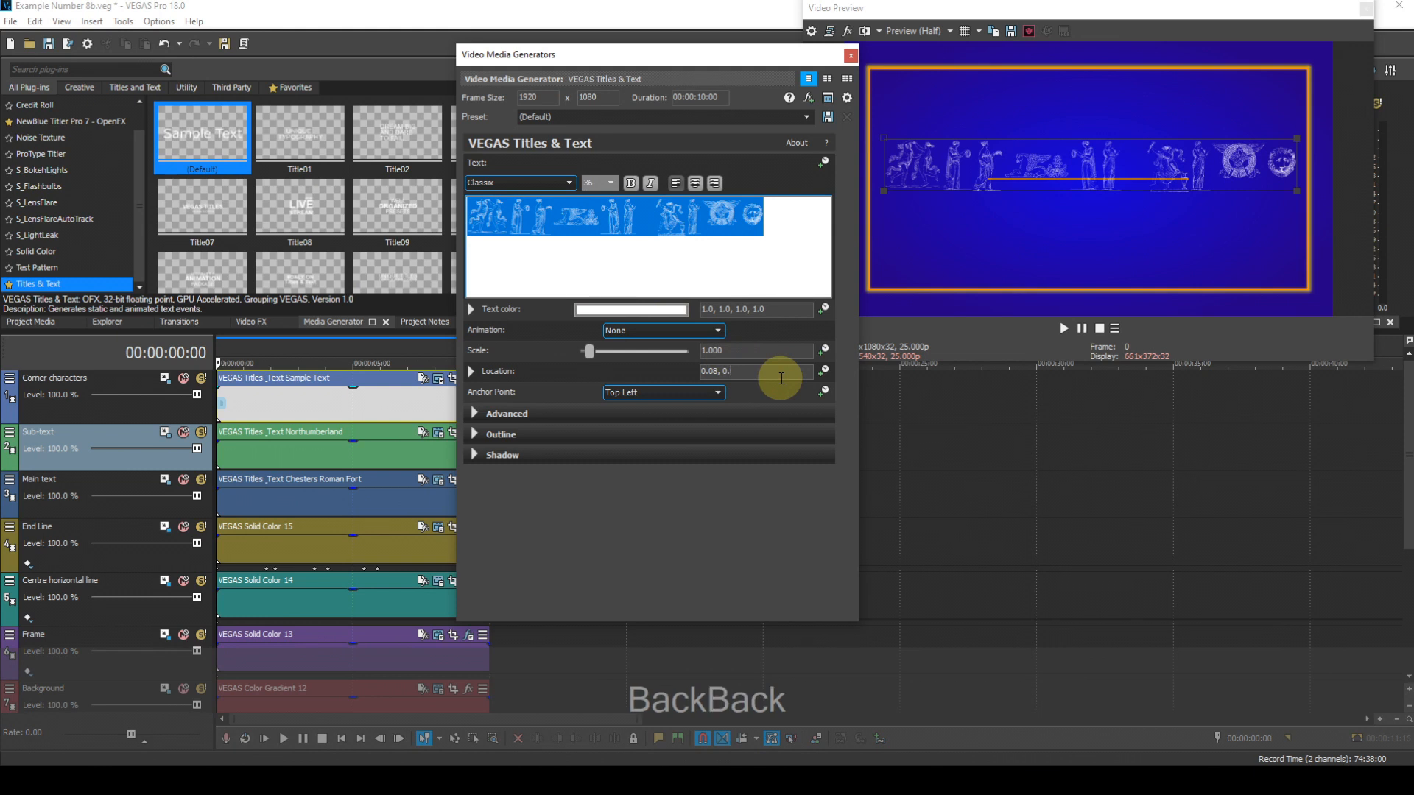
{"action": "type", "text": "89"}
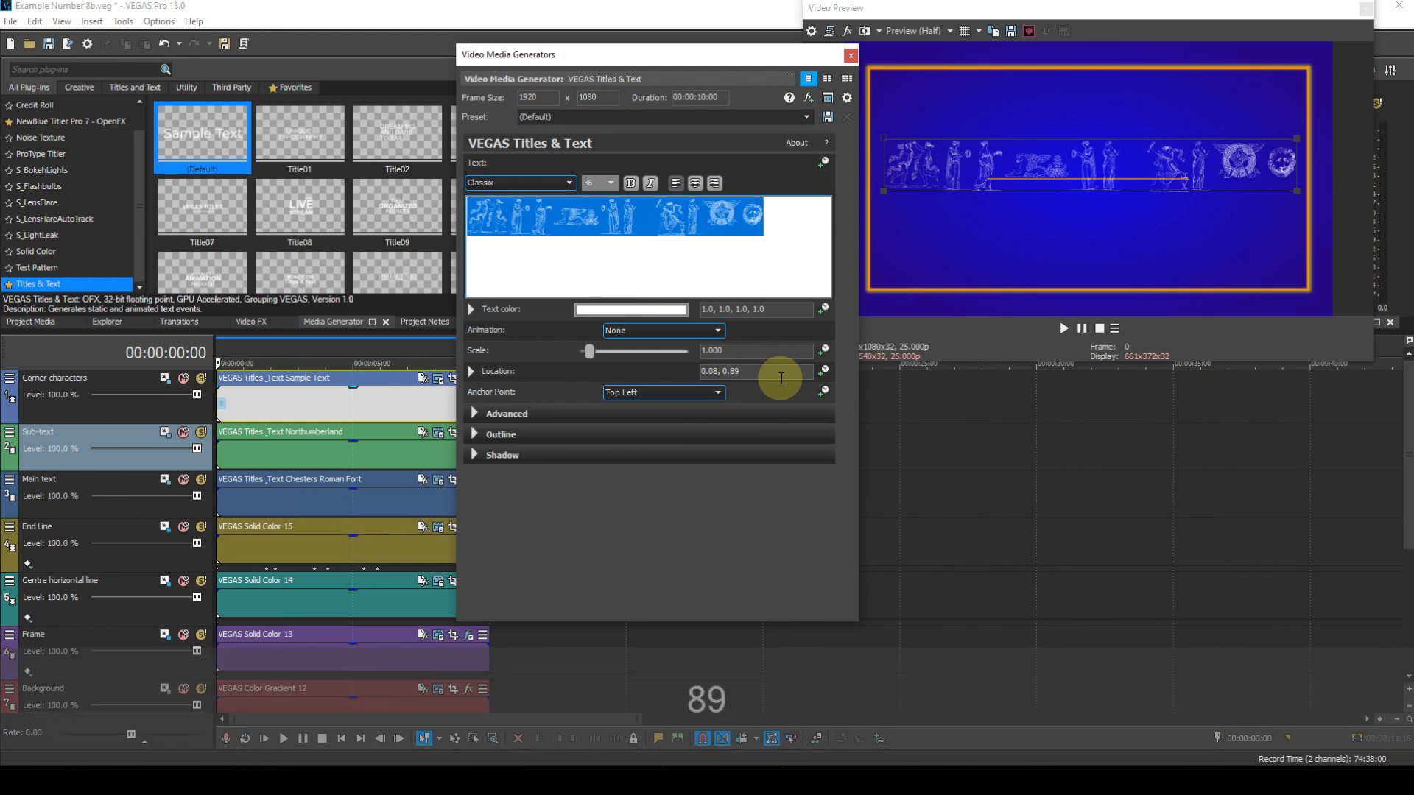
{"action": "key", "text": "Return"}
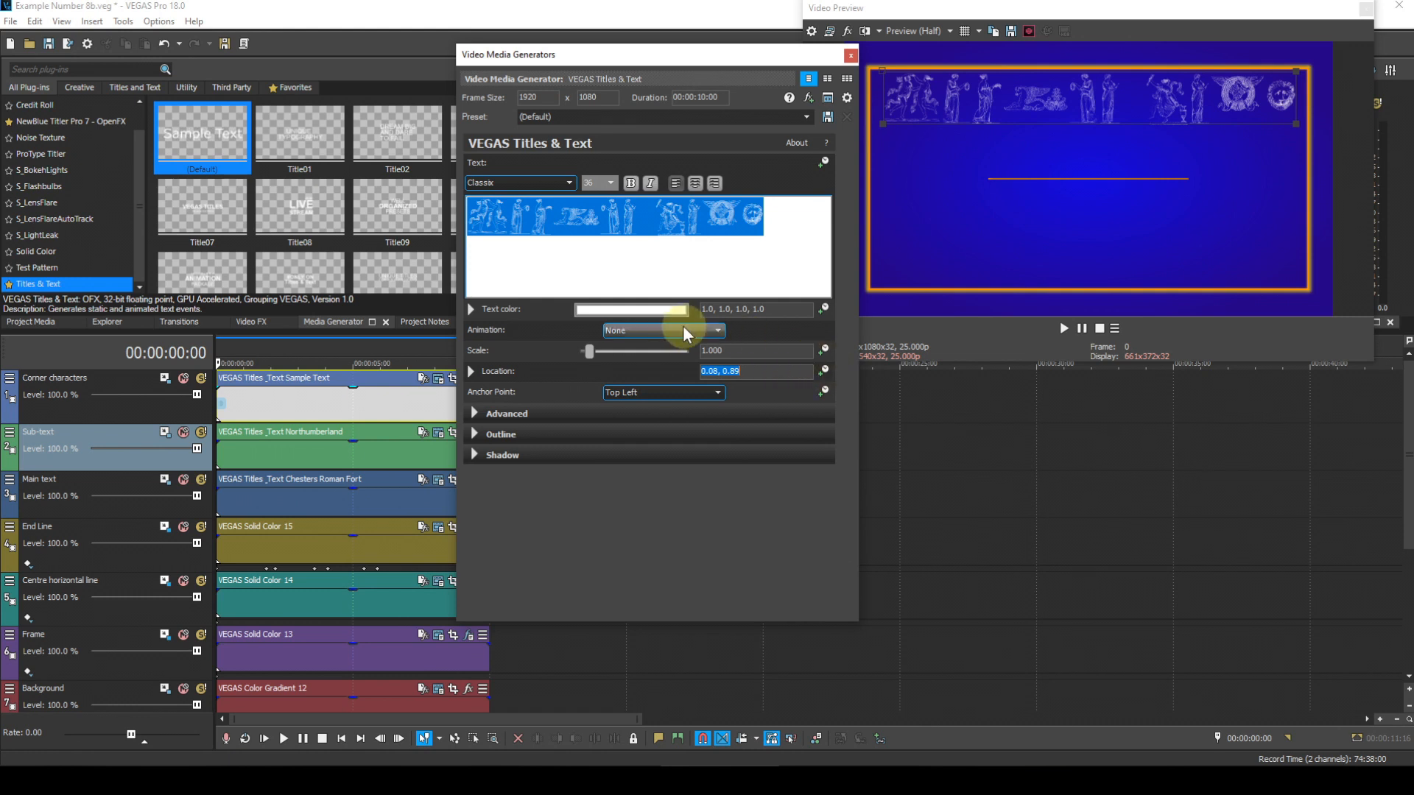
- Change the Corner characters text color to yellow (1.0, 1.0, 0.0, 1.0)
{"action": "left_click", "coordinate": [666, 309]}
{"action": "left_click", "coordinate": [666, 309]}
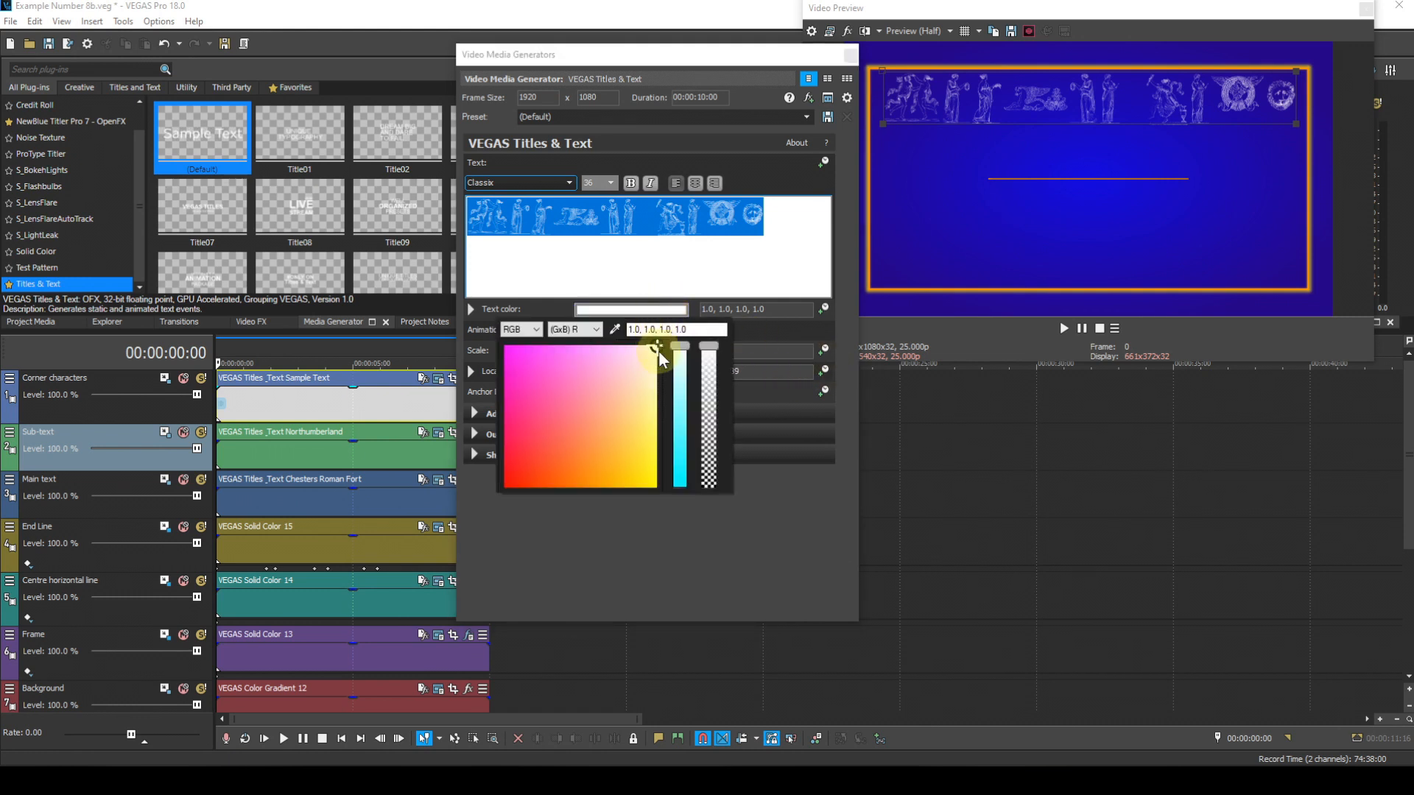
{"action": "left_click_drag", "start_coordinate": [657, 355], "coordinate": [663, 497]}
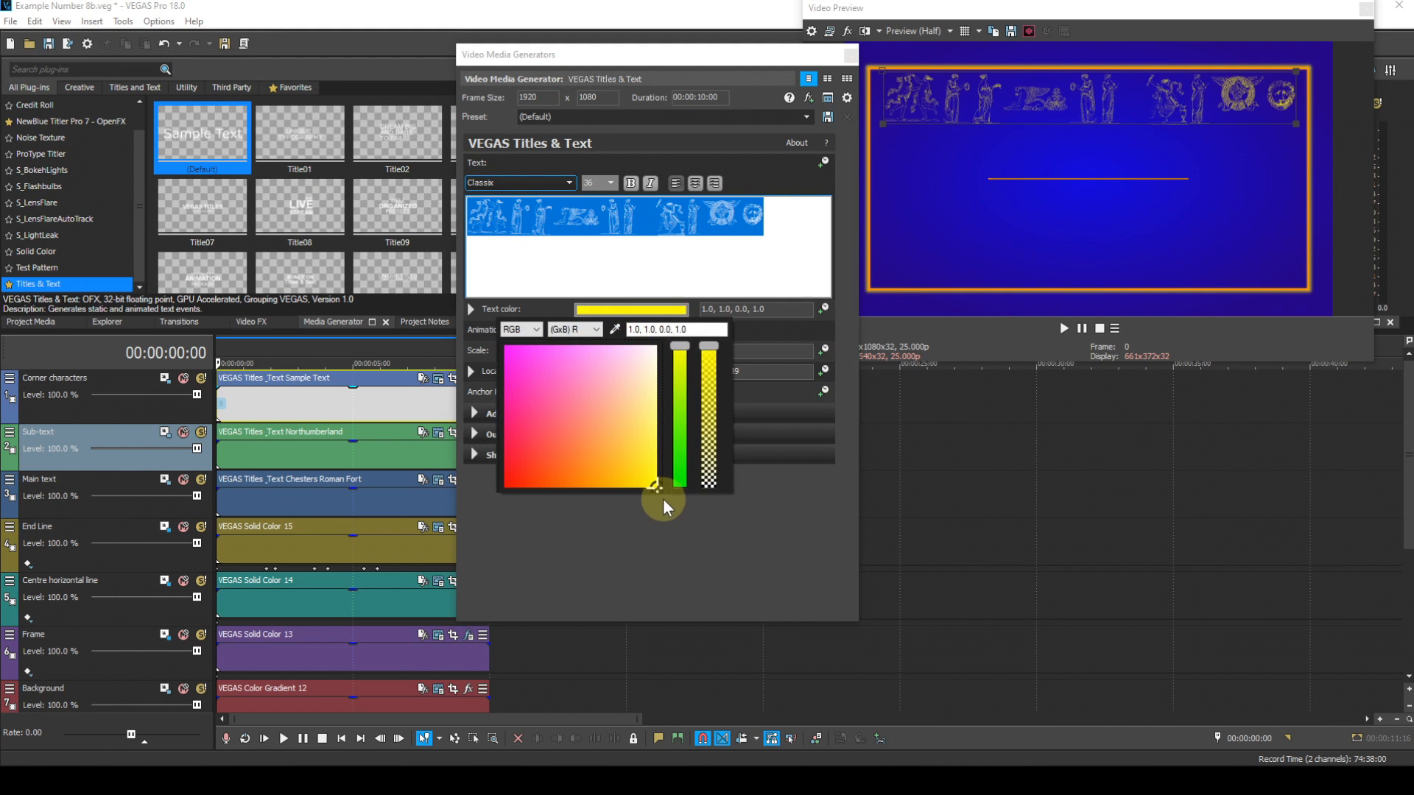
{"action": "left_click", "coordinate": [641, 524]}
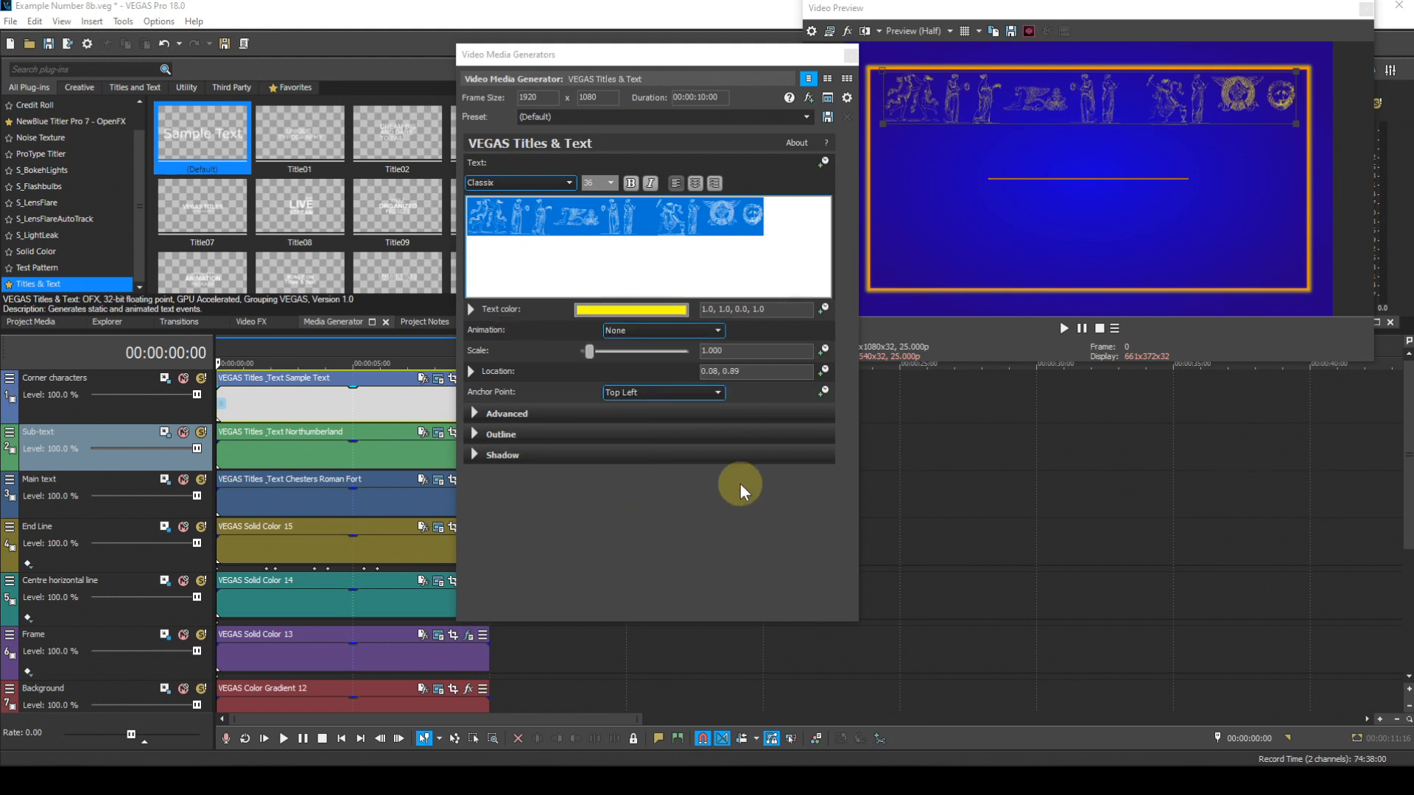
- Replace the sample text with "x" and "p", separated by enough spaces to place the symbols in the frame's two upper corners
{"action": "left_click", "coordinate": [773, 218]}
{"action": "left_click_drag", "start_coordinate": [773, 218], "coordinate": [556, 229]}
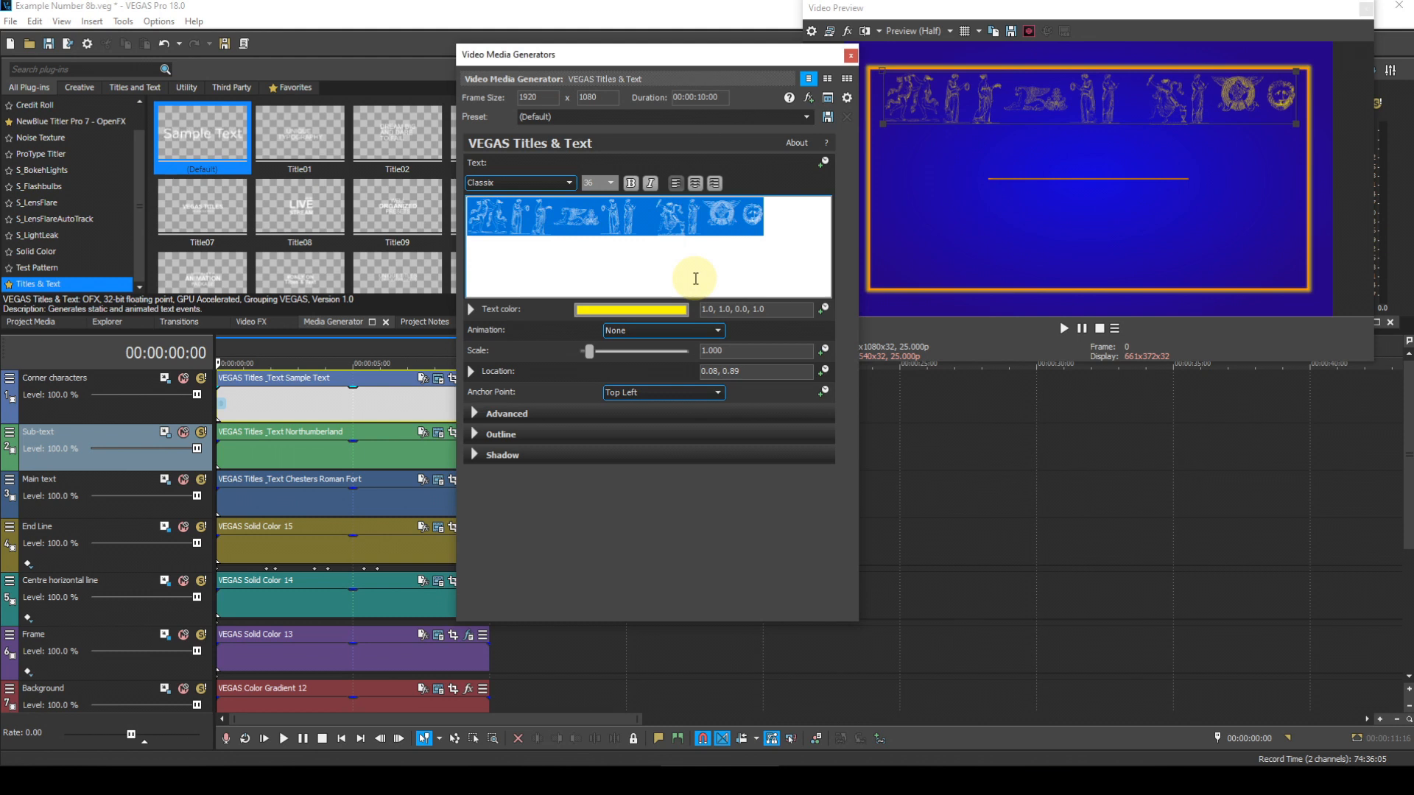
{"action": "type", "text": "x         "}
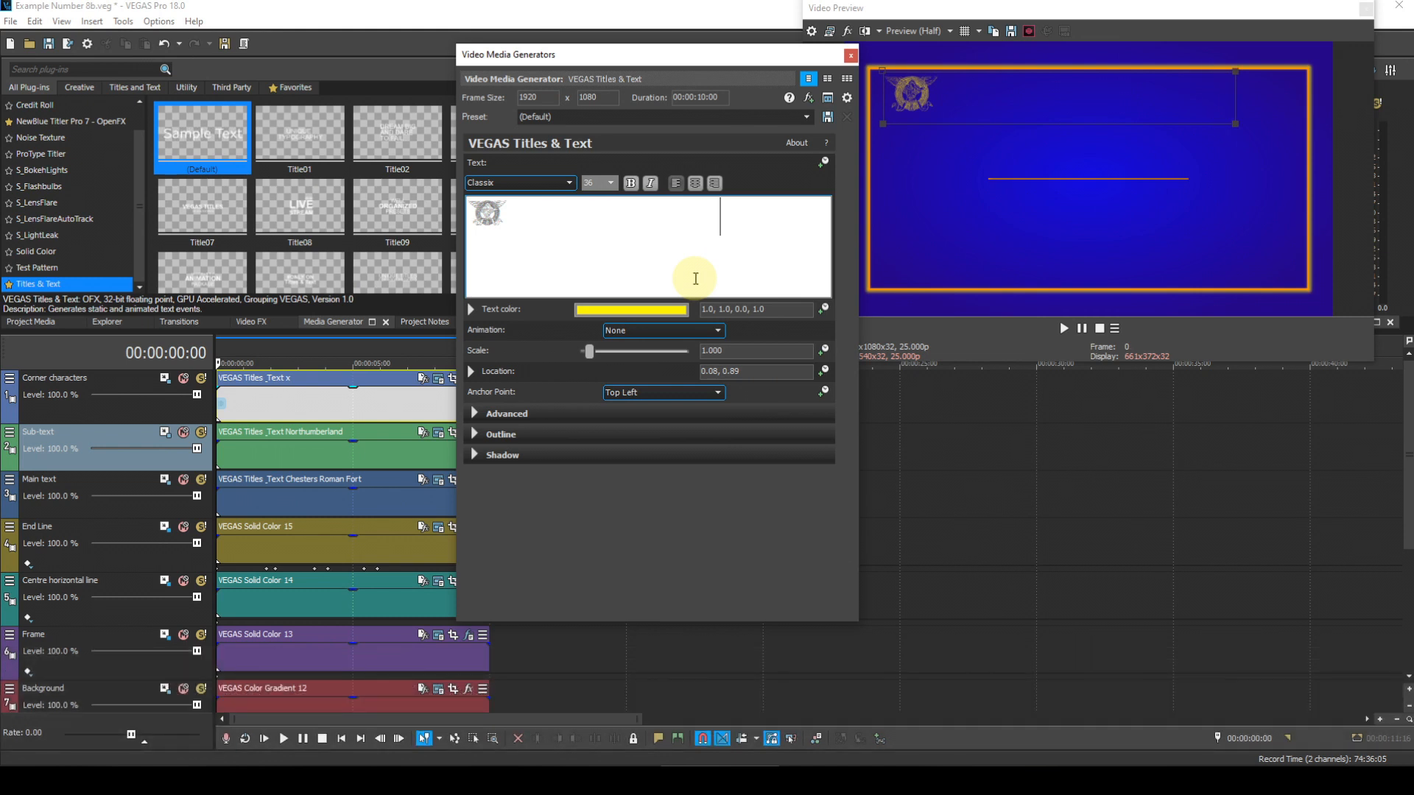
{"action": "type", "text": "   p"}
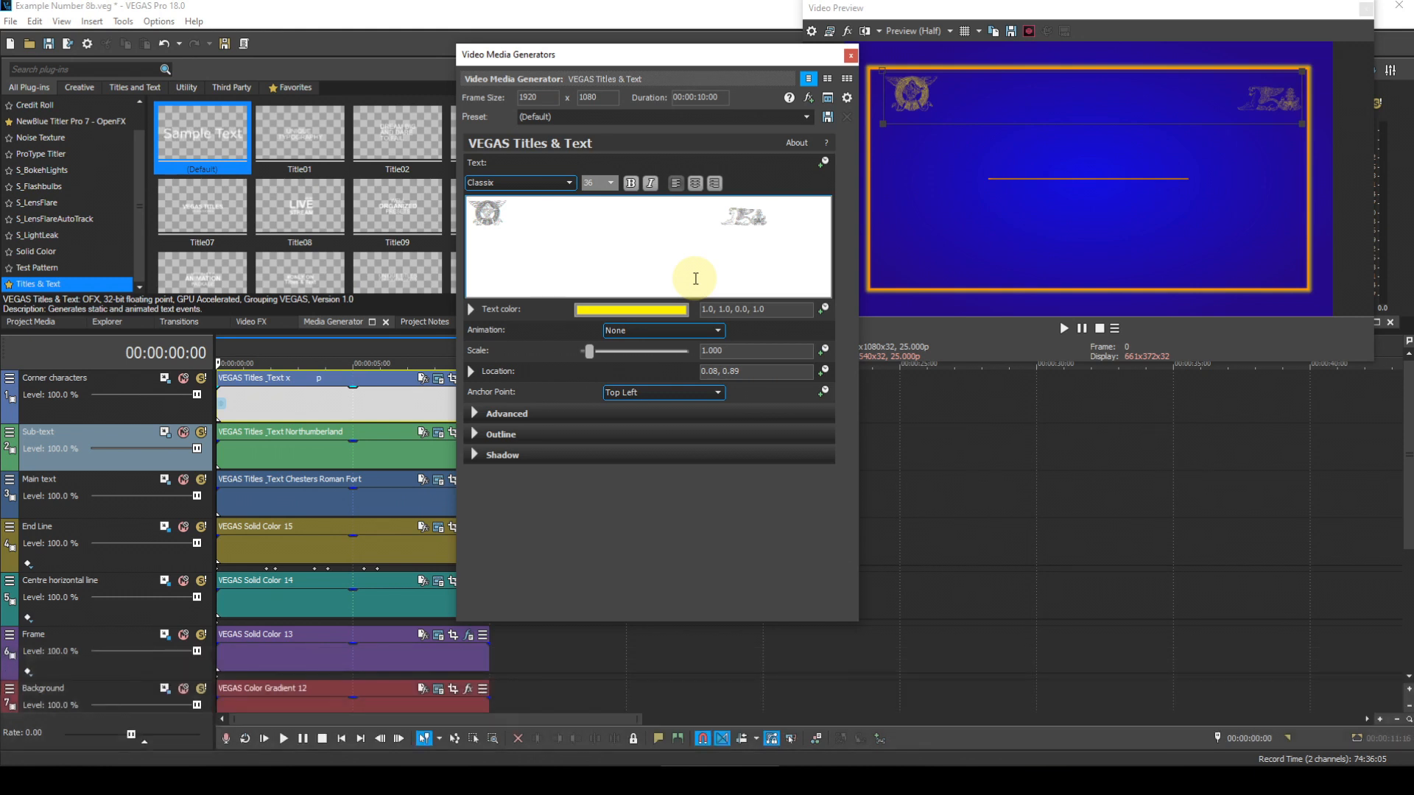
- Add a line three lines down with "t" and "r", spaced apart to place symbols in the frame's two lower corners
{"action": "key", "text": "Return"}
{"action": "key", "text": "Return"}
{"action": "key", "text": "Return"}
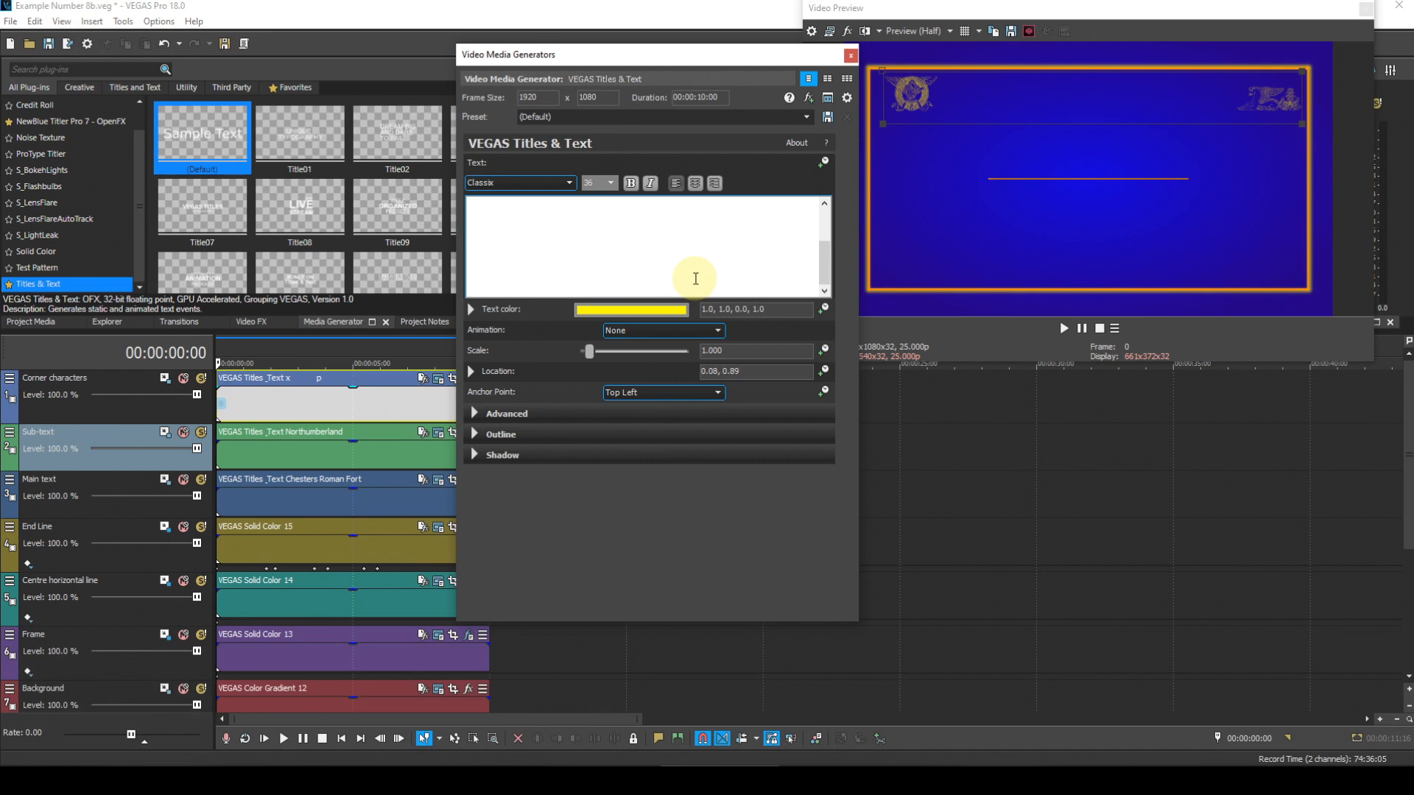
{"action": "type", "text": "t           "}
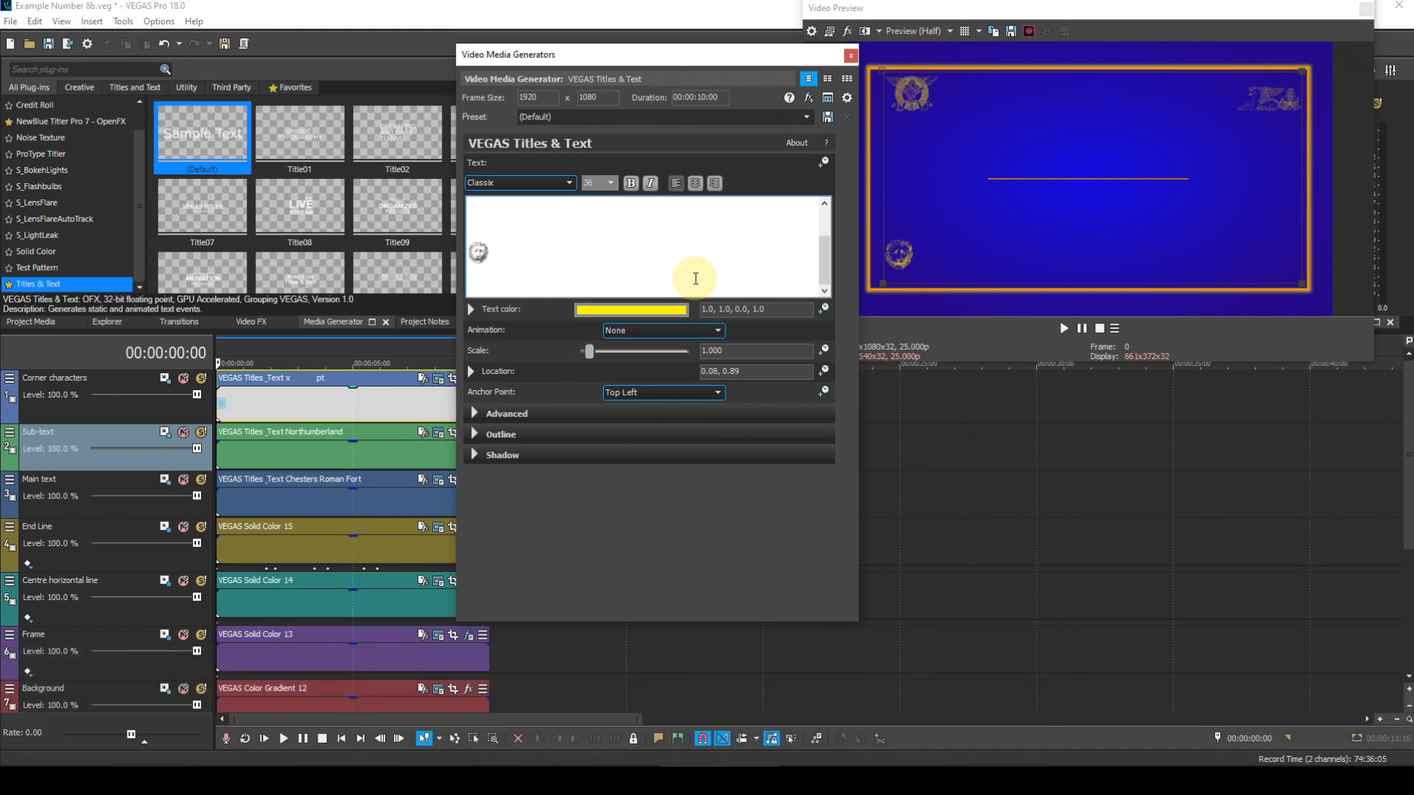
{"action": "type", "text": " r"}
{"action": "left_click", "coordinate": [829, 31]}
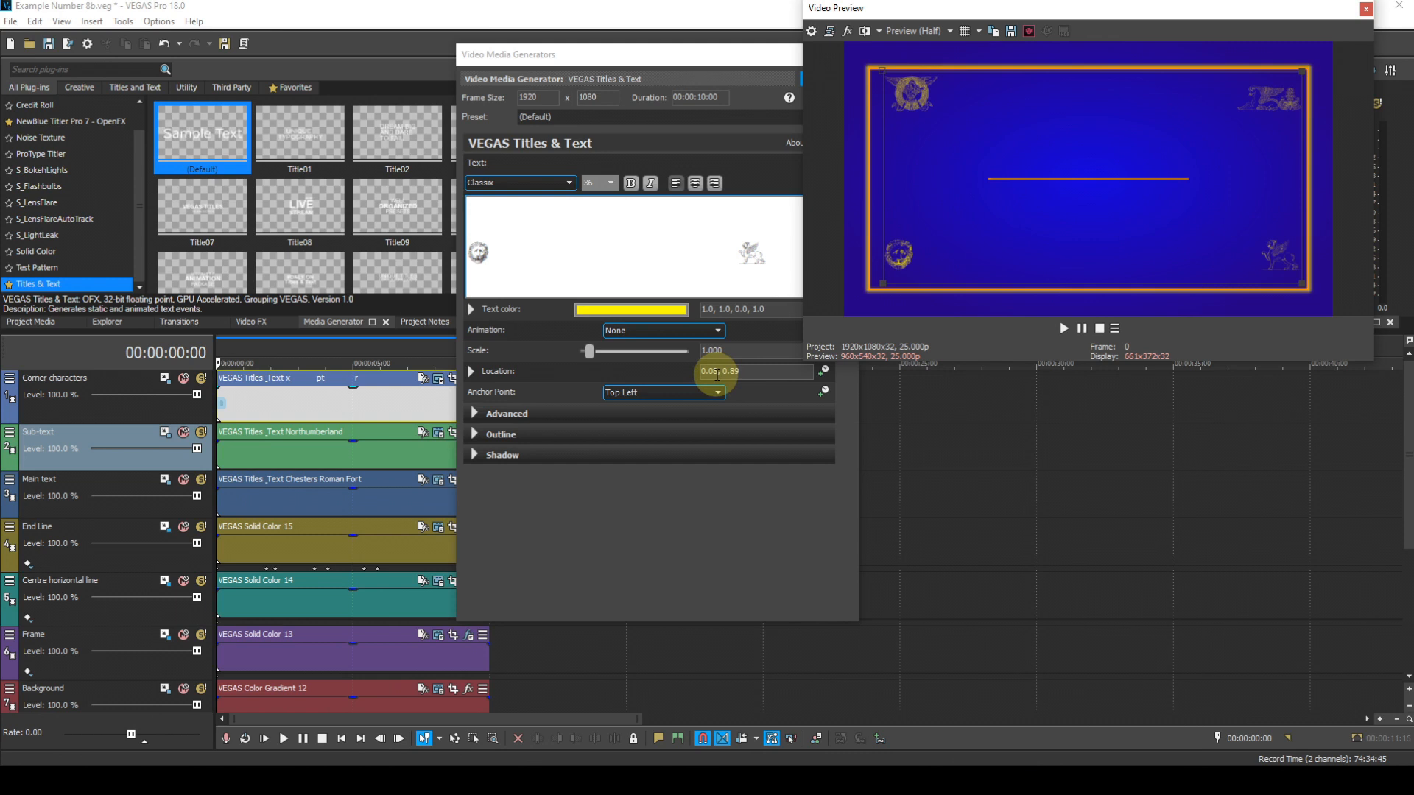
- Set the Corner characters text location to 0.07, 0.89 and close the generator settings
{"action": "left_click", "coordinate": [718, 373]}
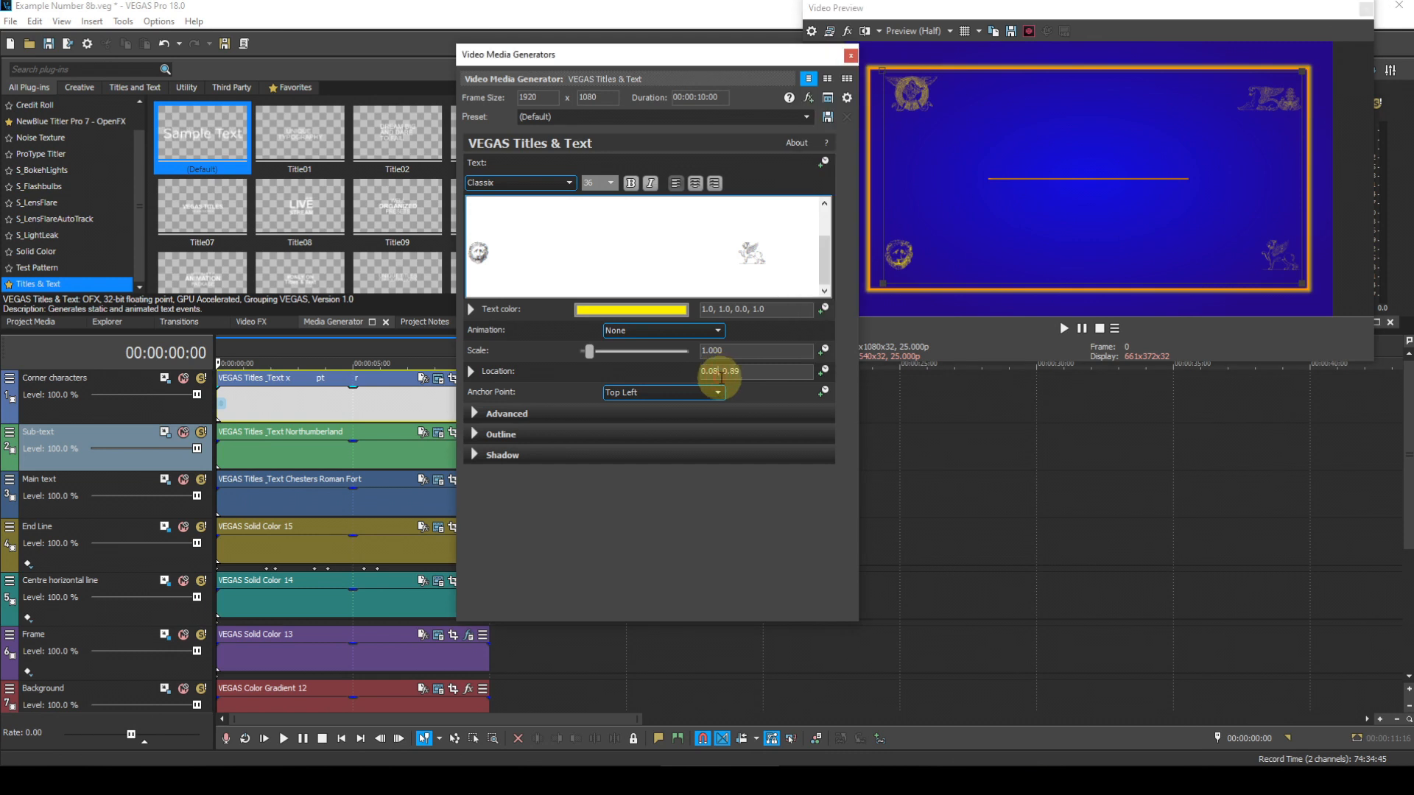
{"action": "key", "text": "BackSpace"}
{"action": "type", "text": "7"}
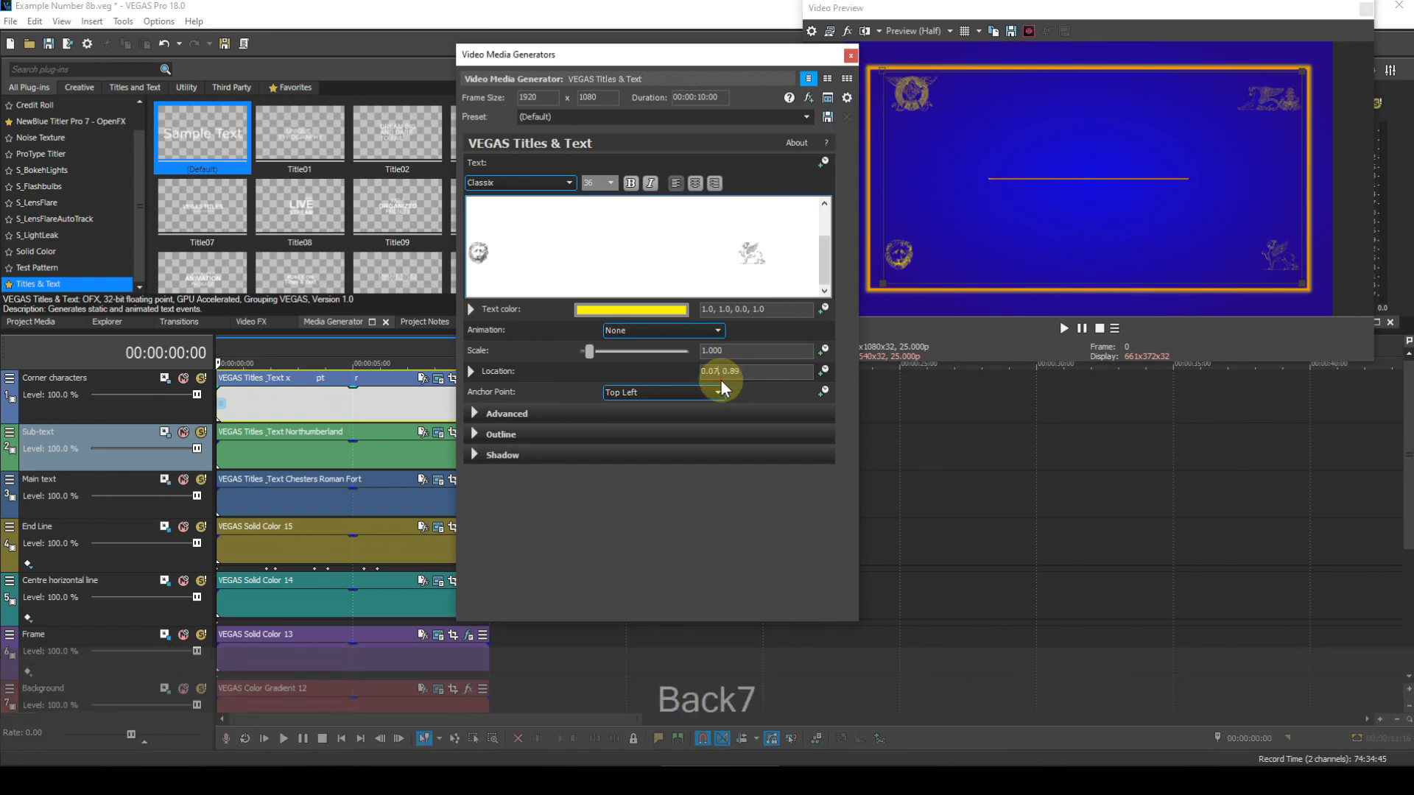
{"action": "key", "text": "Return"}
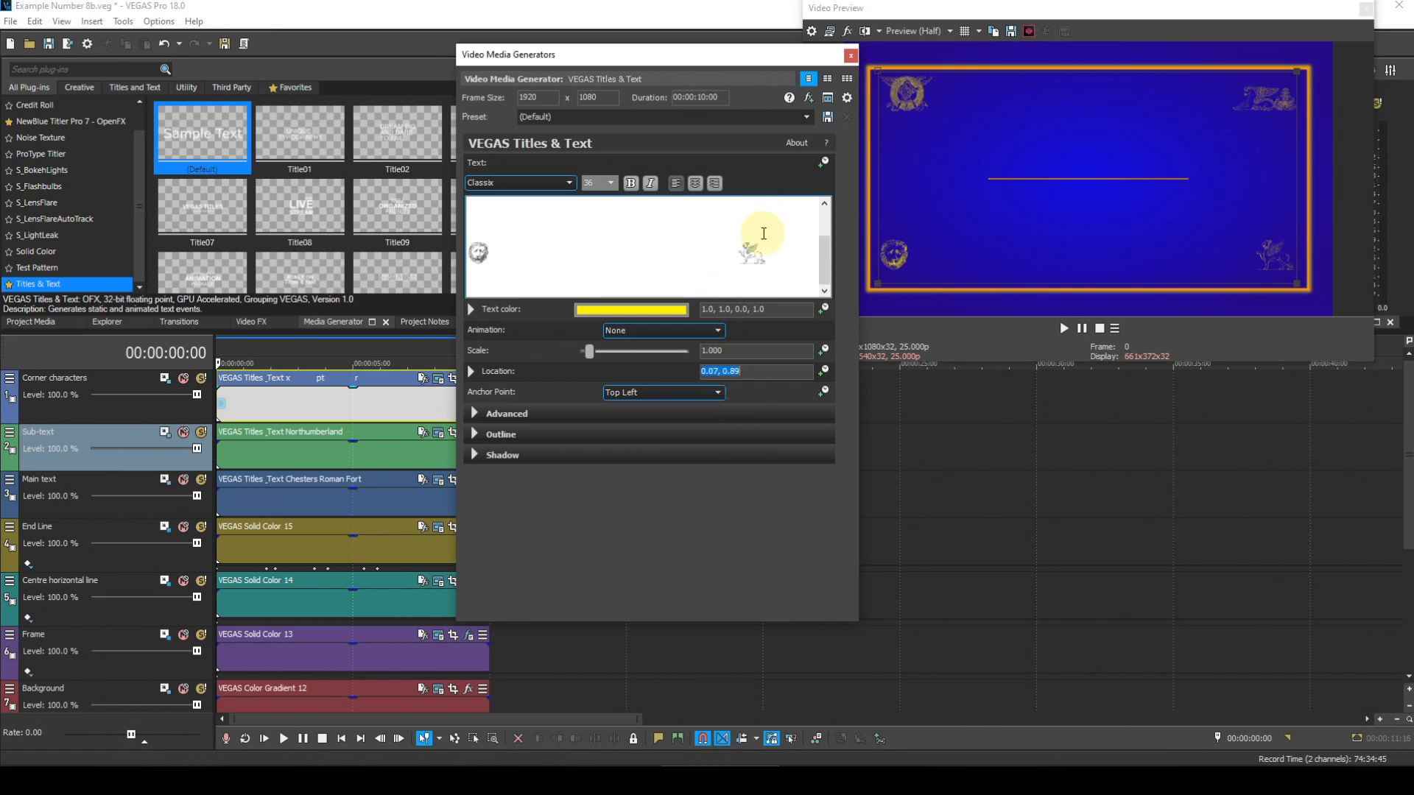
{"action": "left_click", "coordinate": [829, 30]}
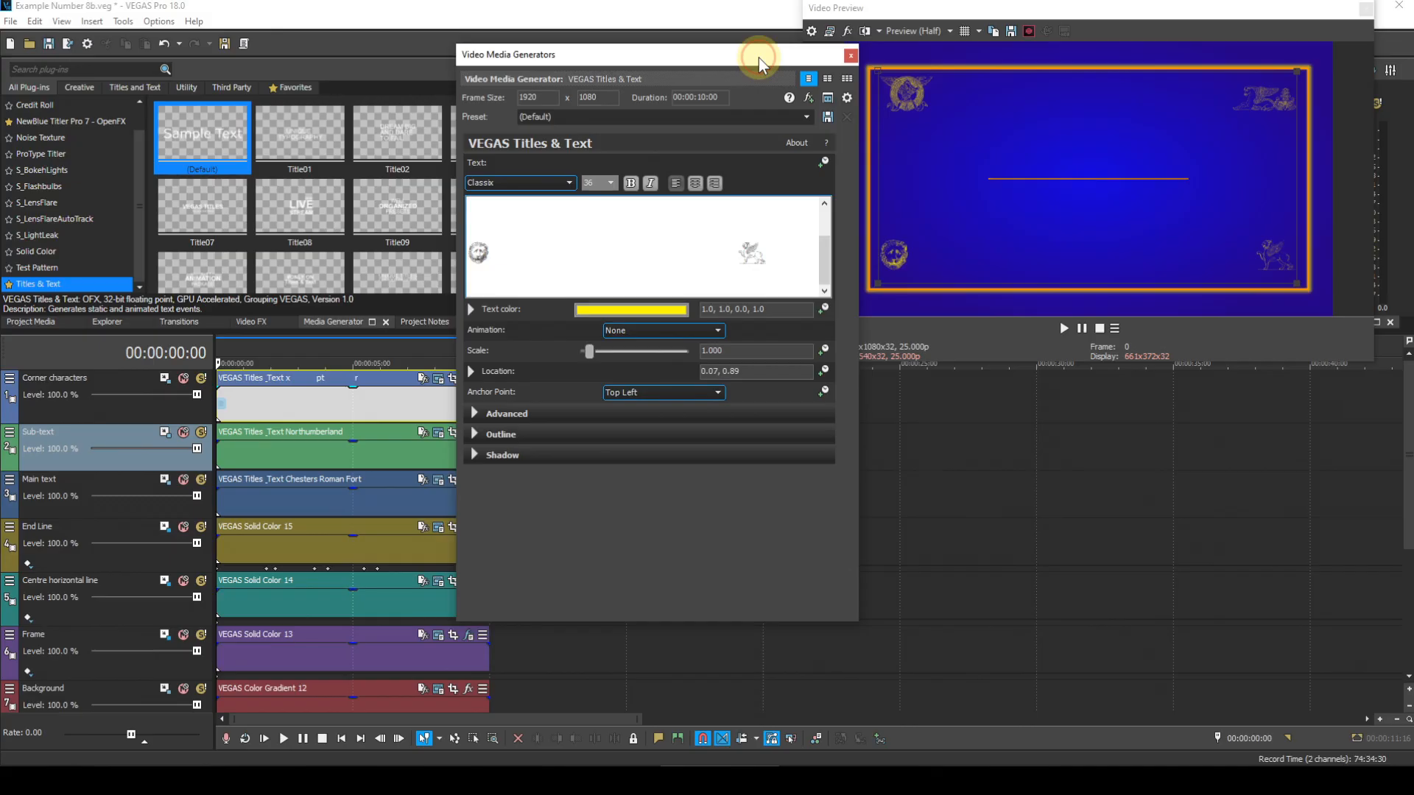
{"action": "left_click_drag", "start_coordinate": [759, 58], "coordinate": [656, 59]}
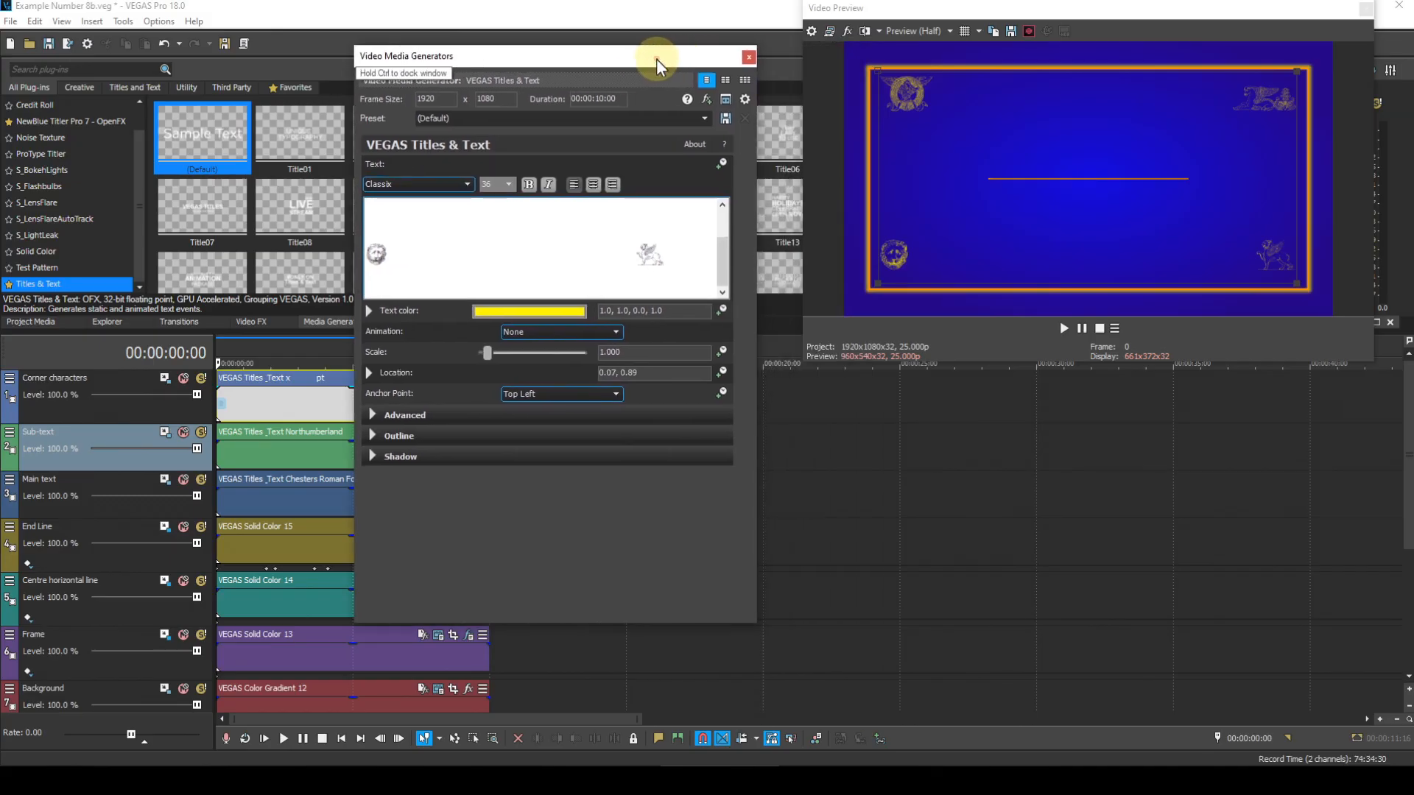
{"action": "left_click", "coordinate": [749, 58]}
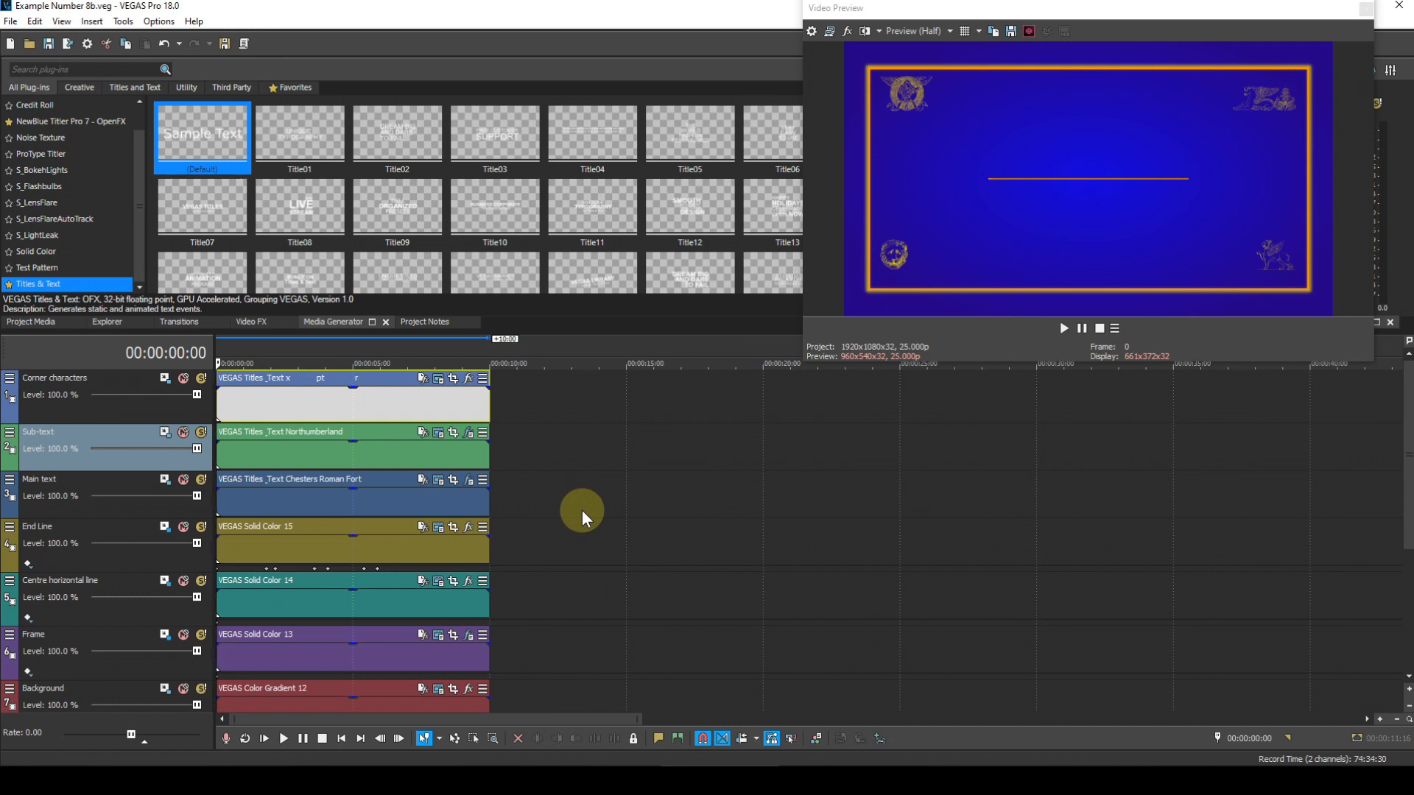
- Select the events on all tracks and give them a fade-out and a fade-in of about 1.4 seconds each
{"action": "key", "text": "ctrl+a"}
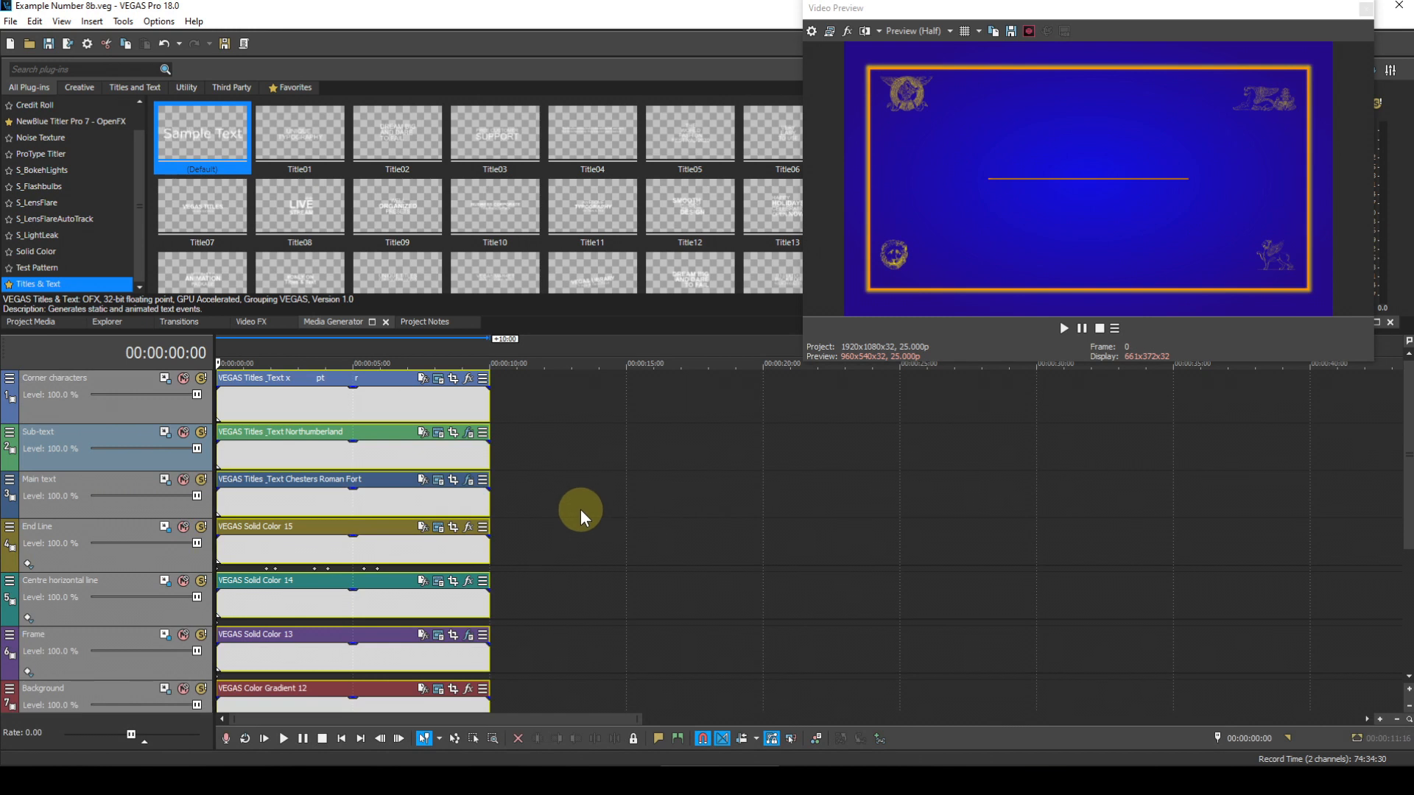
{"action": "scroll", "coordinate": [581, 509], "scroll_direction": "up", "scroll_amount": 1}
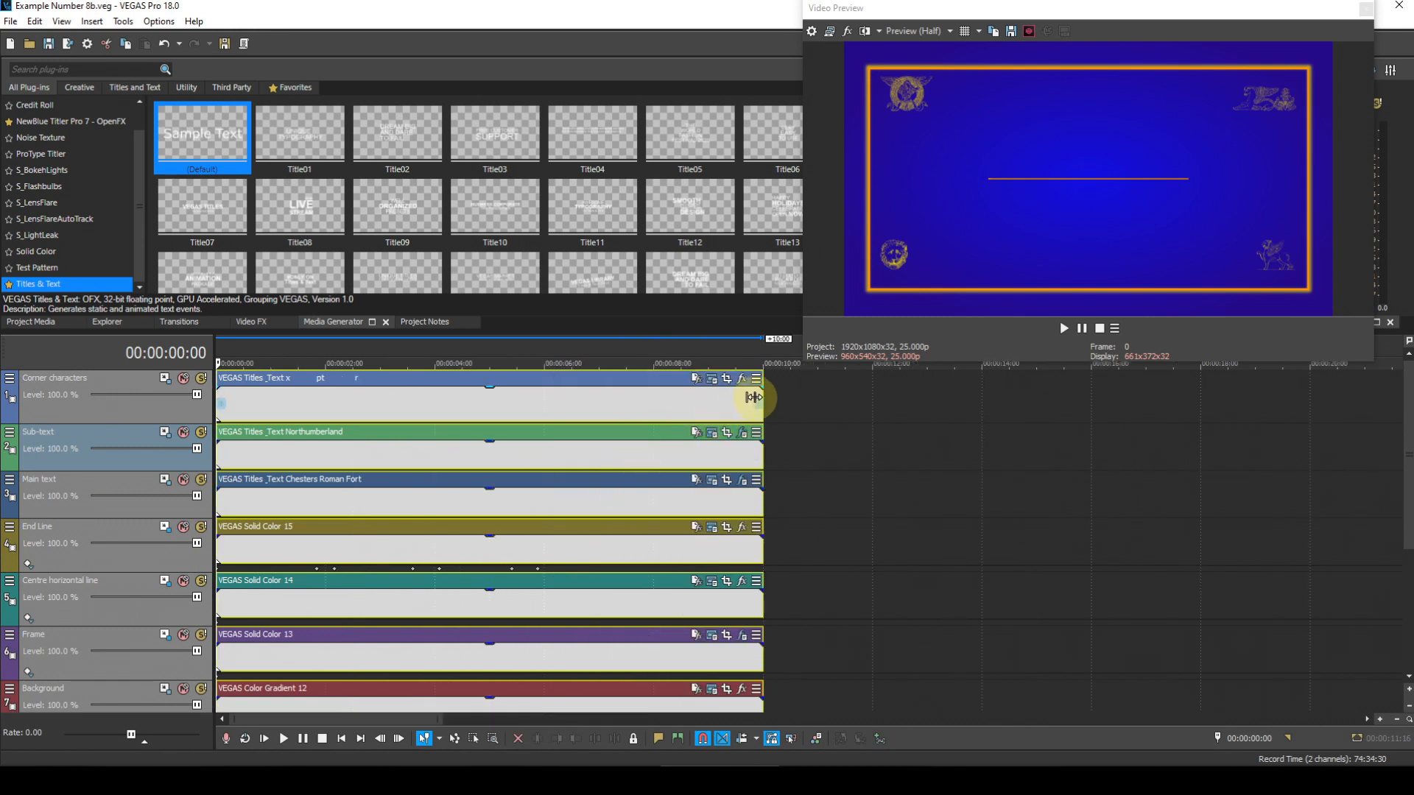
{"action": "left_click_drag", "start_coordinate": [757, 386], "coordinate": [688, 395]}
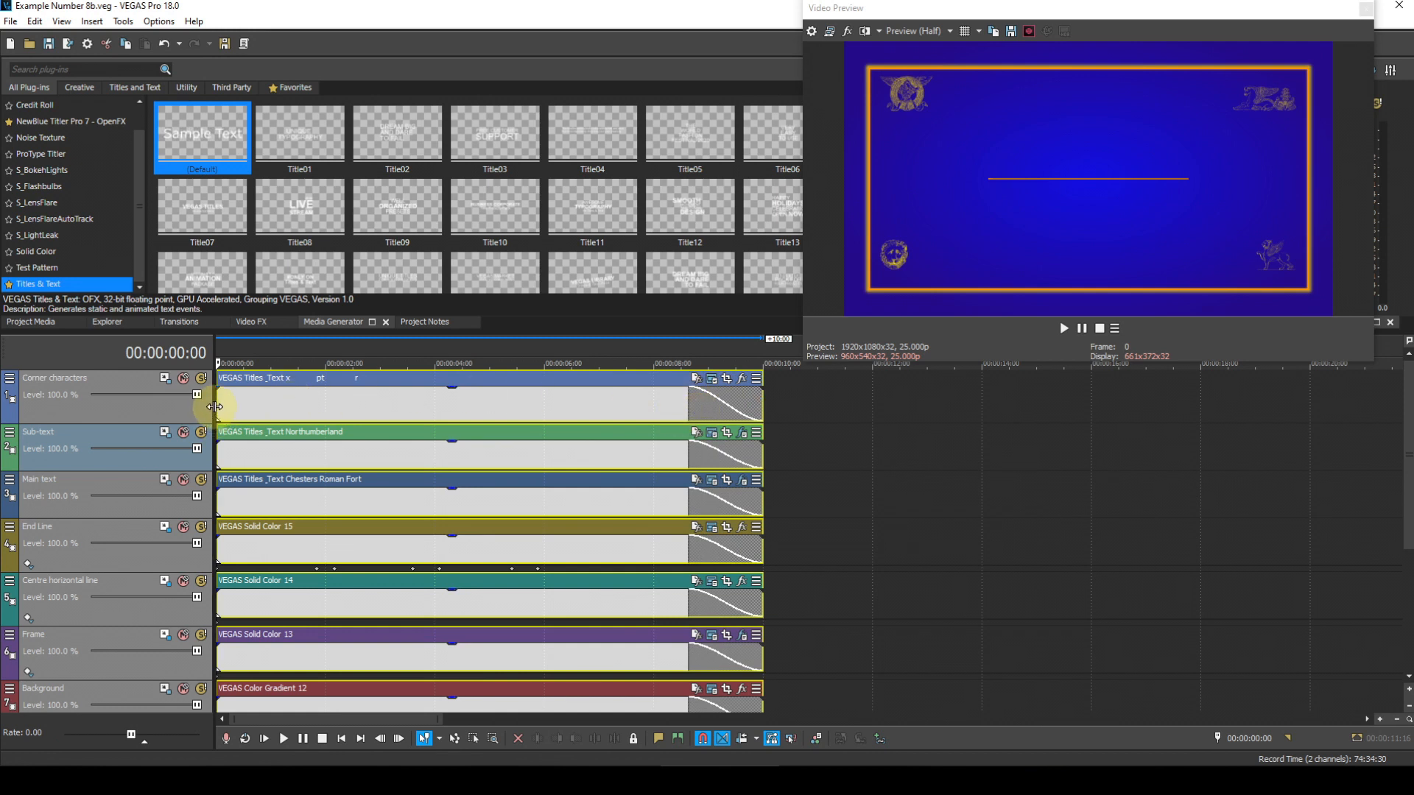
{"action": "left_click_drag", "start_coordinate": [217, 388], "coordinate": [291, 388]}
{"action": "left_click", "coordinate": [989, 486]}
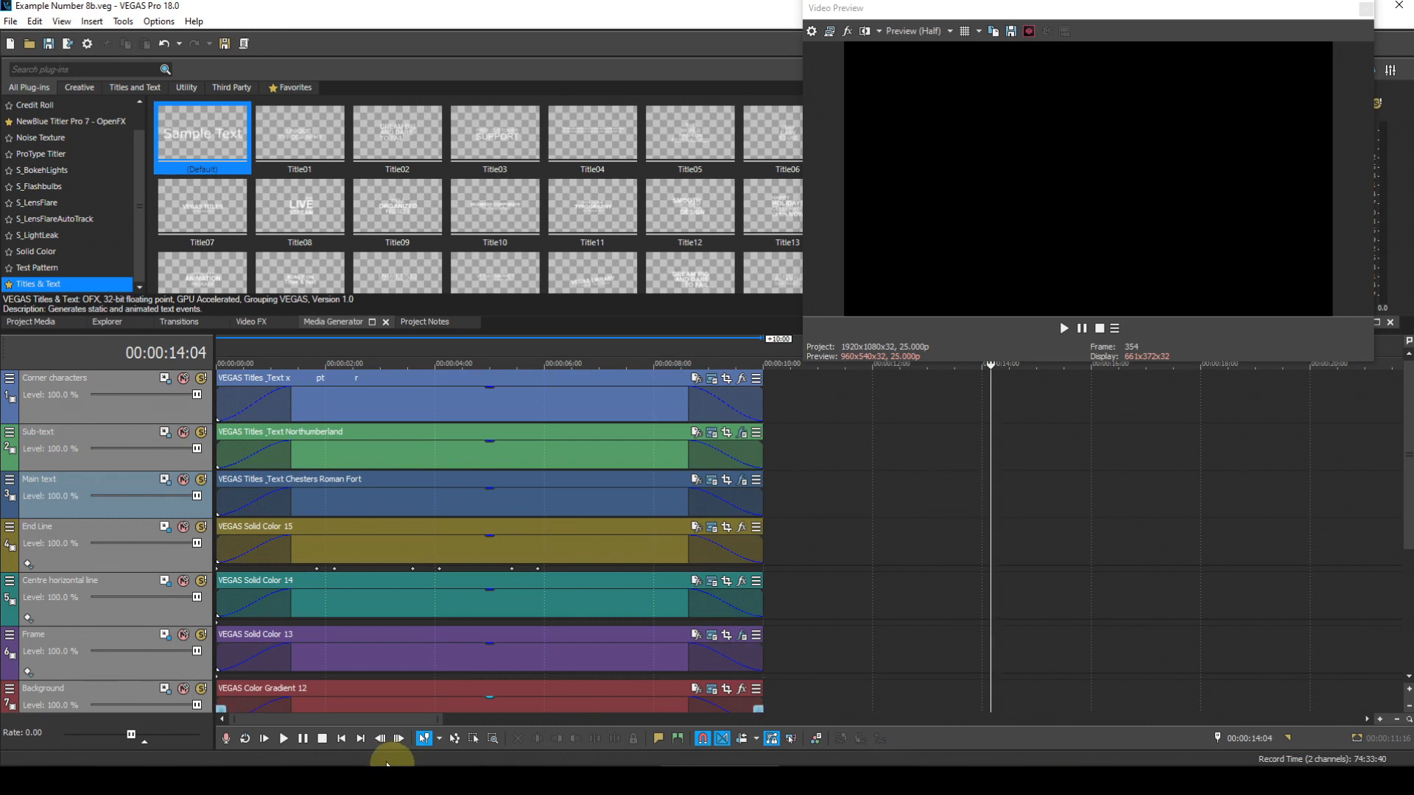
- Play the finished title from the start to check the fades and corner characters, then stop playback
{"action": "left_click", "coordinate": [340, 739]}
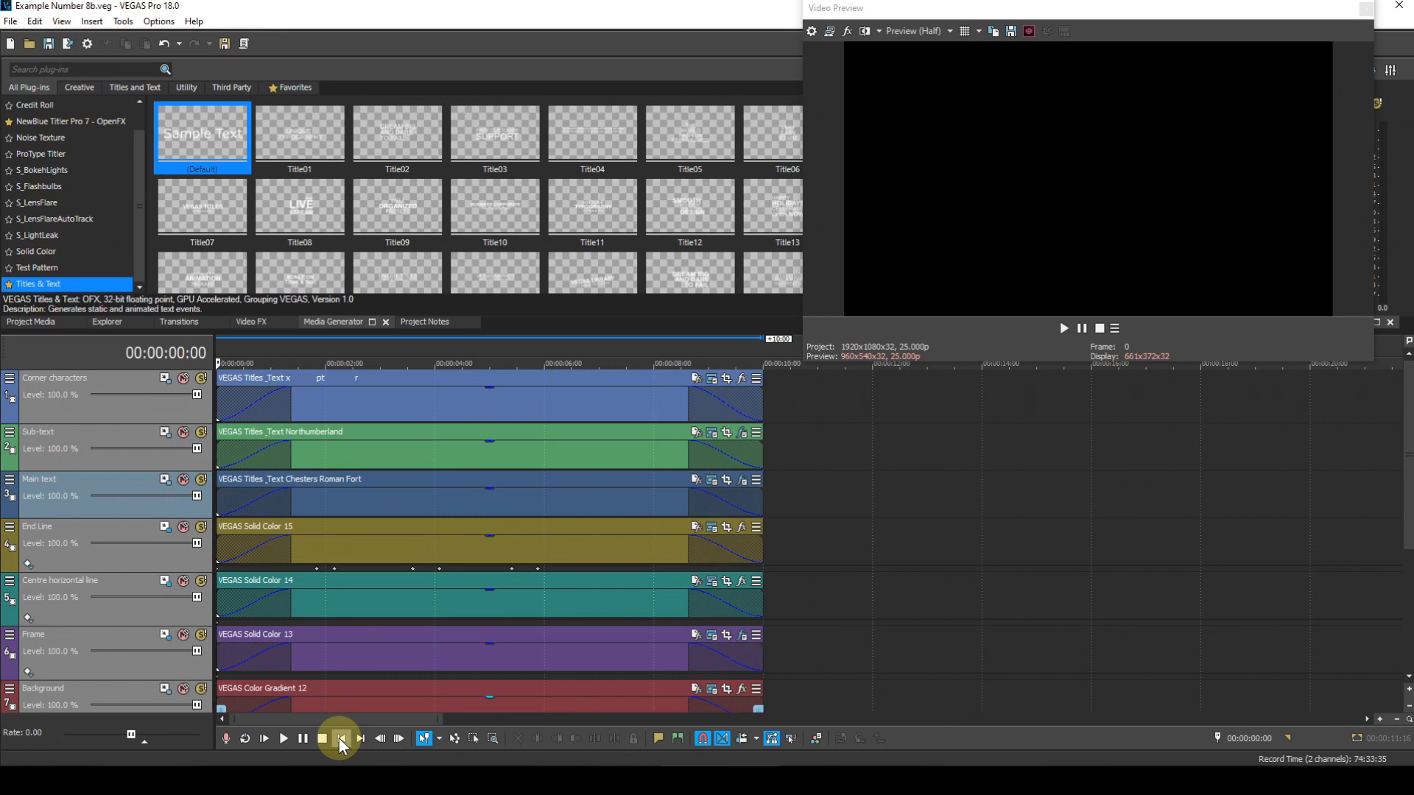
{"action": "key", "text": "space"}
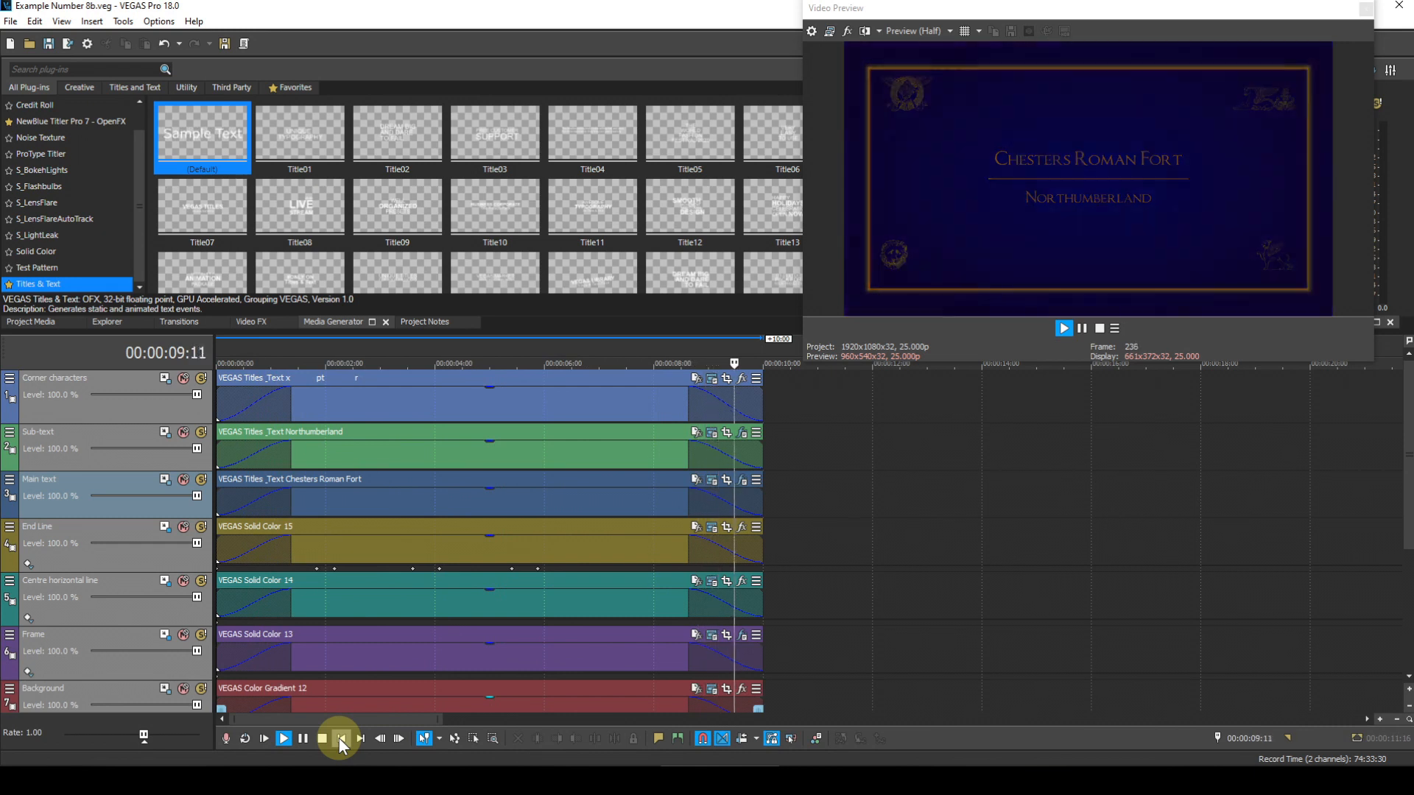
{"action": "key", "text": "space"}
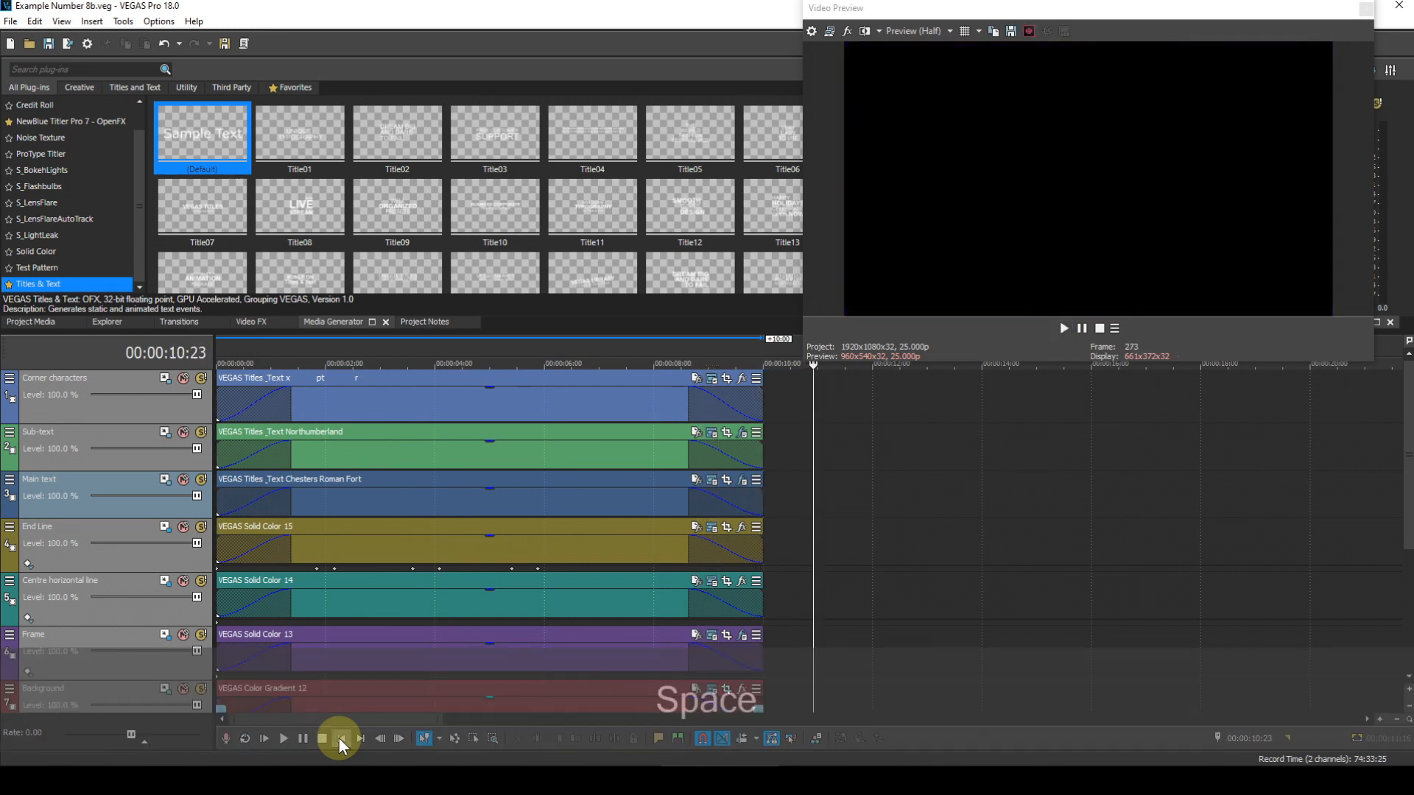